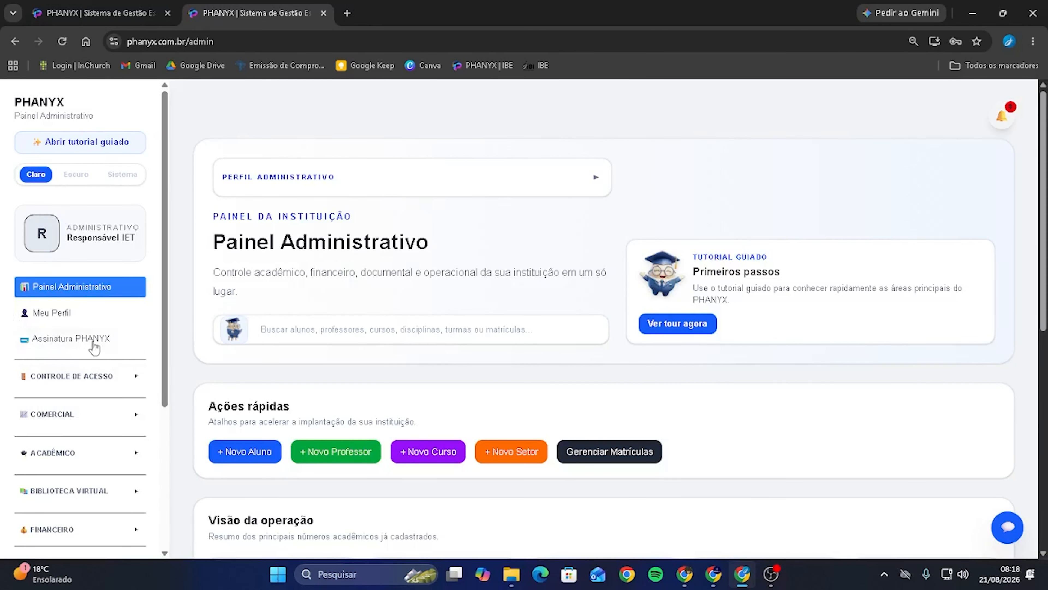
- Open the Crachás badge designer in the Documentos section and look over the blank model
{"action": "scroll", "coordinate": [93, 343], "scroll_direction": "down", "scroll_amount": 5}
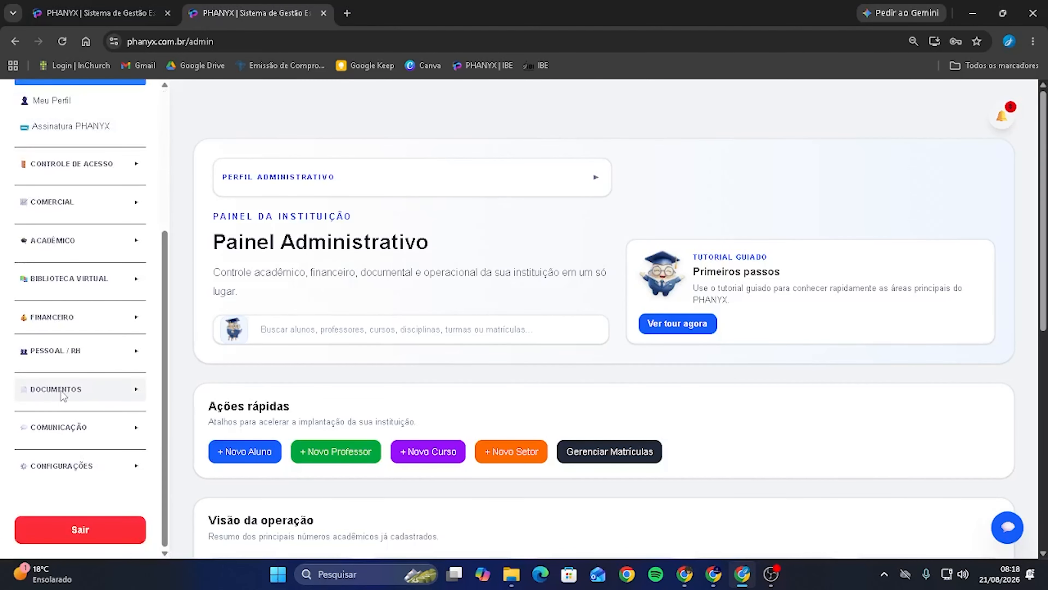
{"action": "left_click", "coordinate": [51, 389]}
{"action": "left_click", "coordinate": [51, 519]}
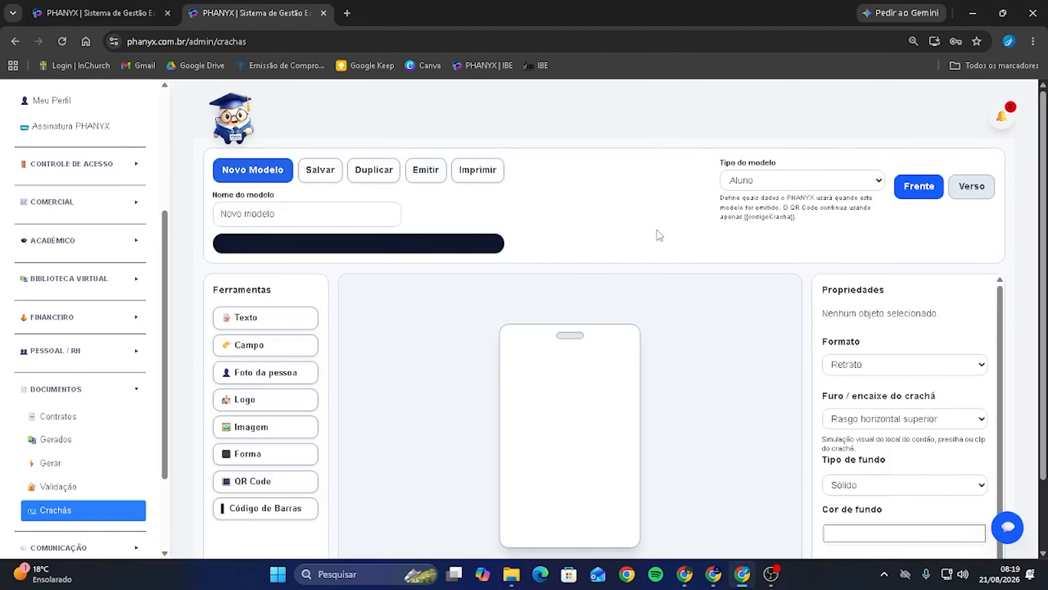
{"action": "scroll", "coordinate": [660, 240], "scroll_direction": "down", "scroll_amount": 2}
{"action": "scroll", "coordinate": [683, 279], "scroll_direction": "up", "scroll_amount": 2}
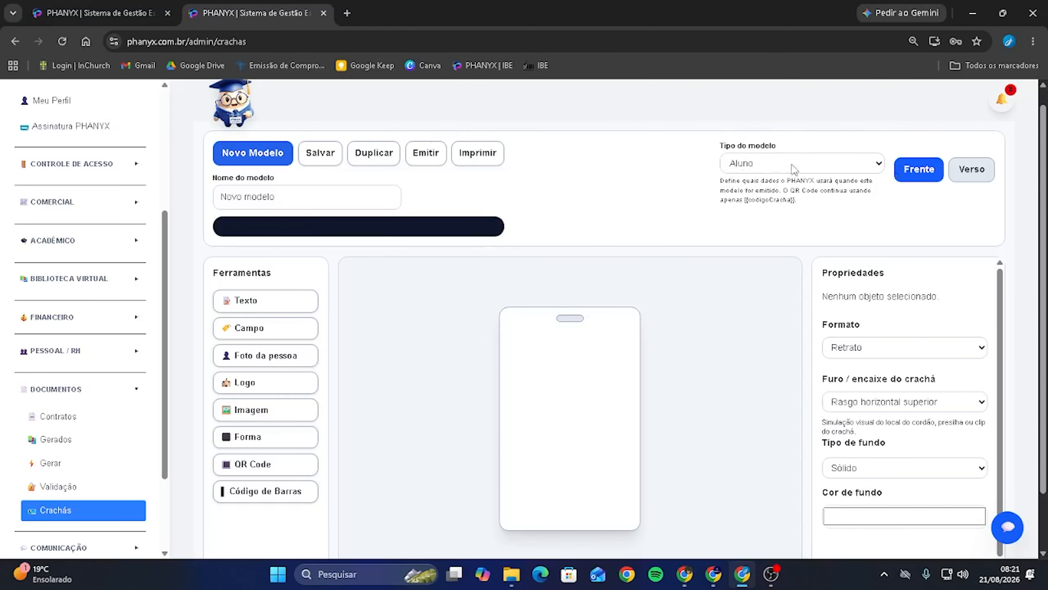
- Review the available model types, try Funcionário, and return the model type to Aluno
{"action": "left_click", "coordinate": [776, 164]}
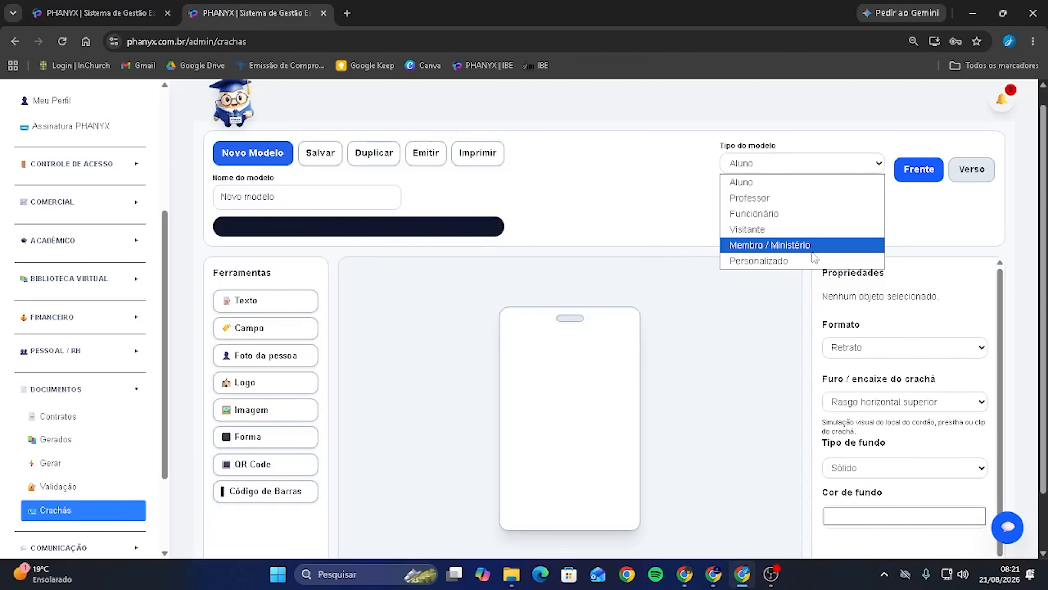
{"action": "left_click", "coordinate": [773, 182]}
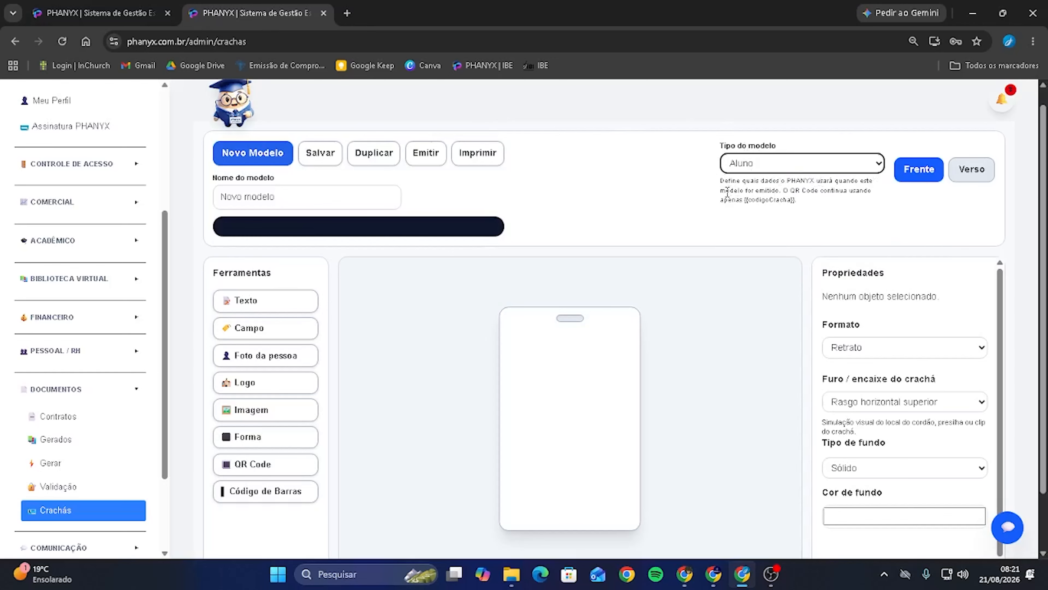
{"action": "left_click_drag", "start_coordinate": [300, 200], "coordinate": [210, 202]}
{"action": "left_click", "coordinate": [336, 205]}
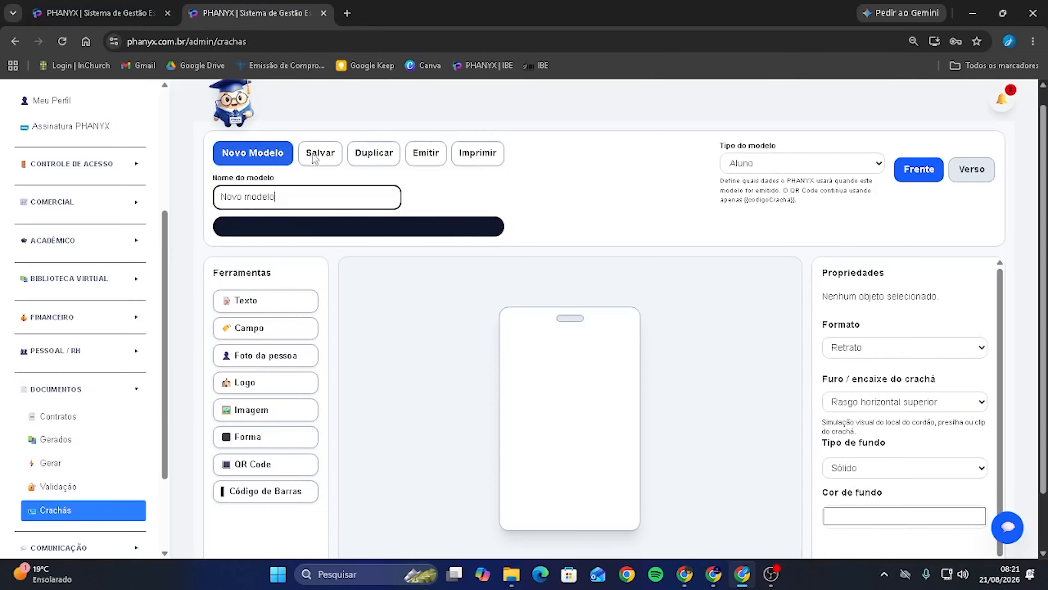
{"action": "left_click", "coordinate": [759, 168]}
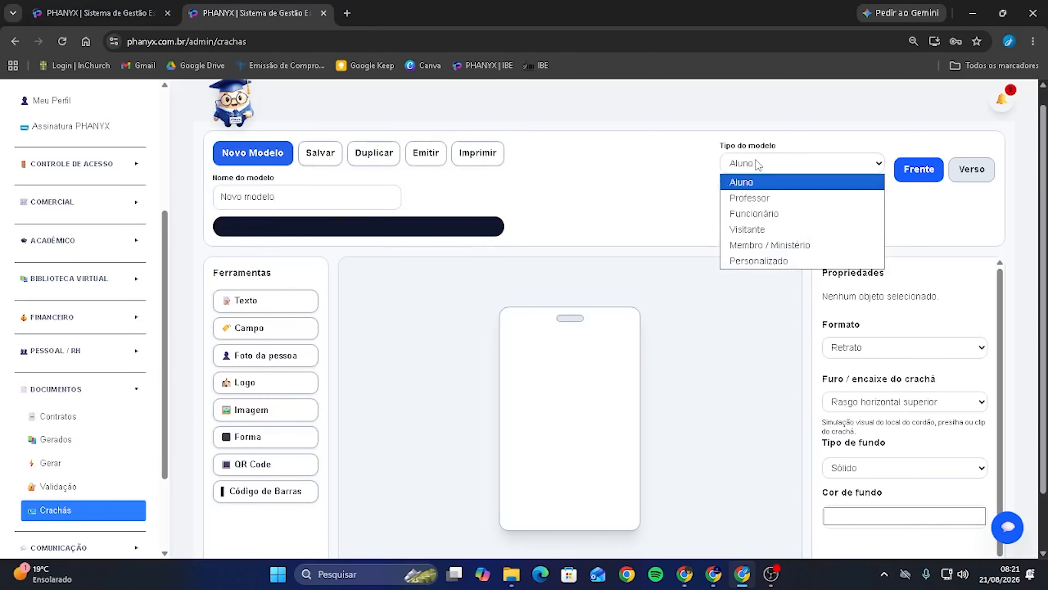
{"action": "left_click", "coordinate": [766, 214]}
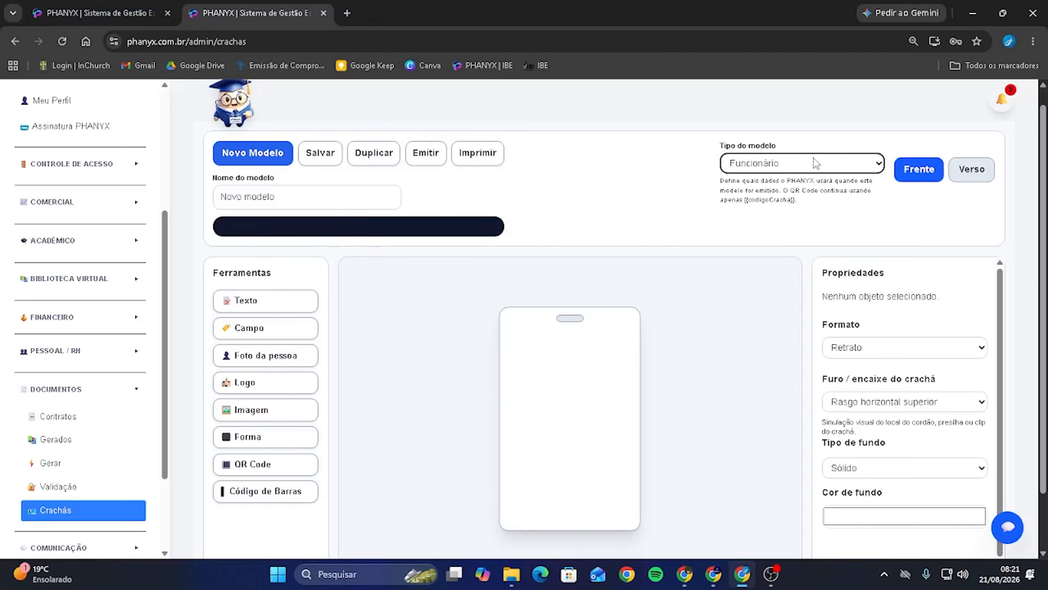
{"action": "left_click", "coordinate": [813, 167]}
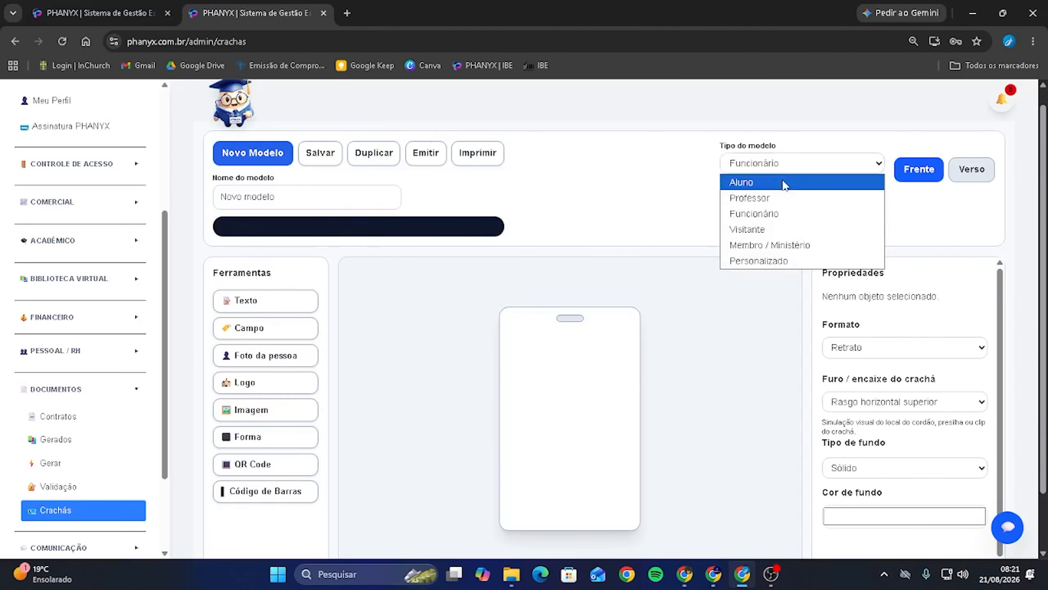
{"action": "left_click", "coordinate": [784, 183]}
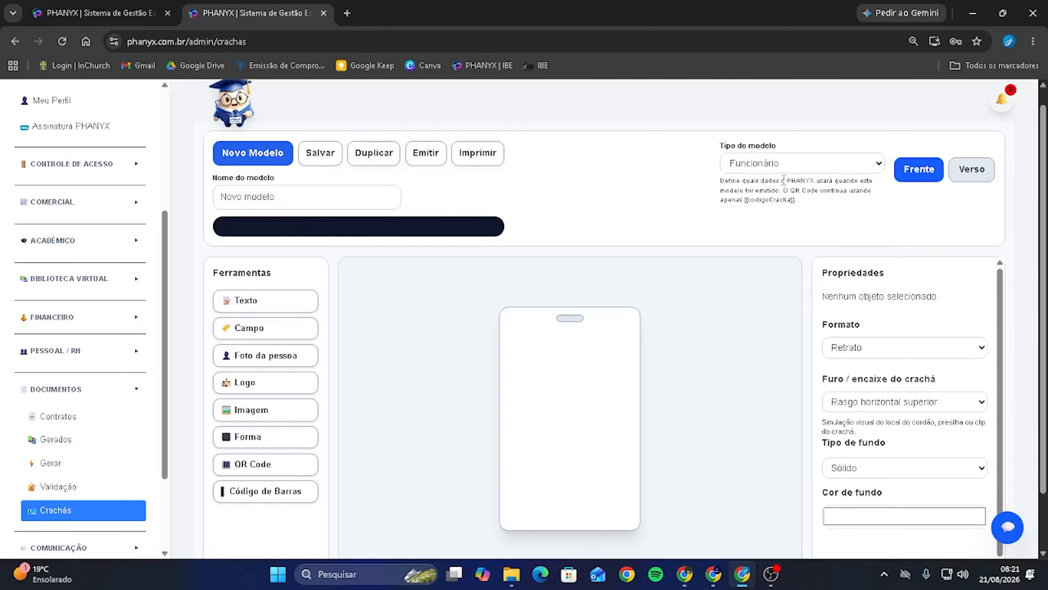
- View the badge's Verso and Frente sides, return to Frente, and leave the background type on Sólido
{"action": "left_click", "coordinate": [928, 178]}
{"action": "left_click", "coordinate": [955, 177]}
{"action": "left_click", "coordinate": [937, 176]}
{"action": "scroll", "coordinate": [303, 377], "scroll_direction": "down", "scroll_amount": 2}
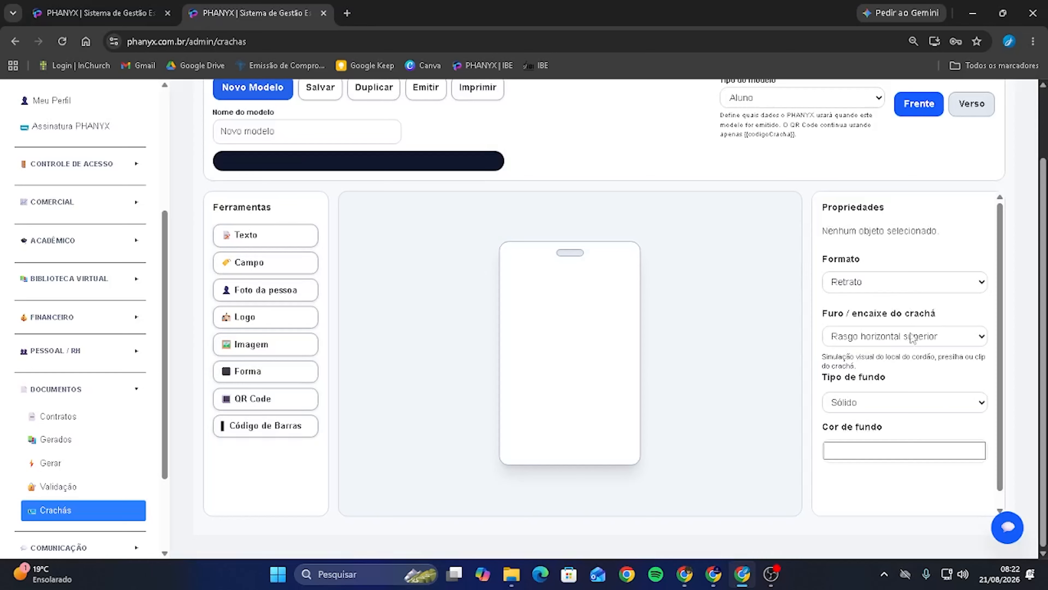
{"action": "left_click", "coordinate": [852, 401]}
{"action": "left_click", "coordinate": [864, 409]}
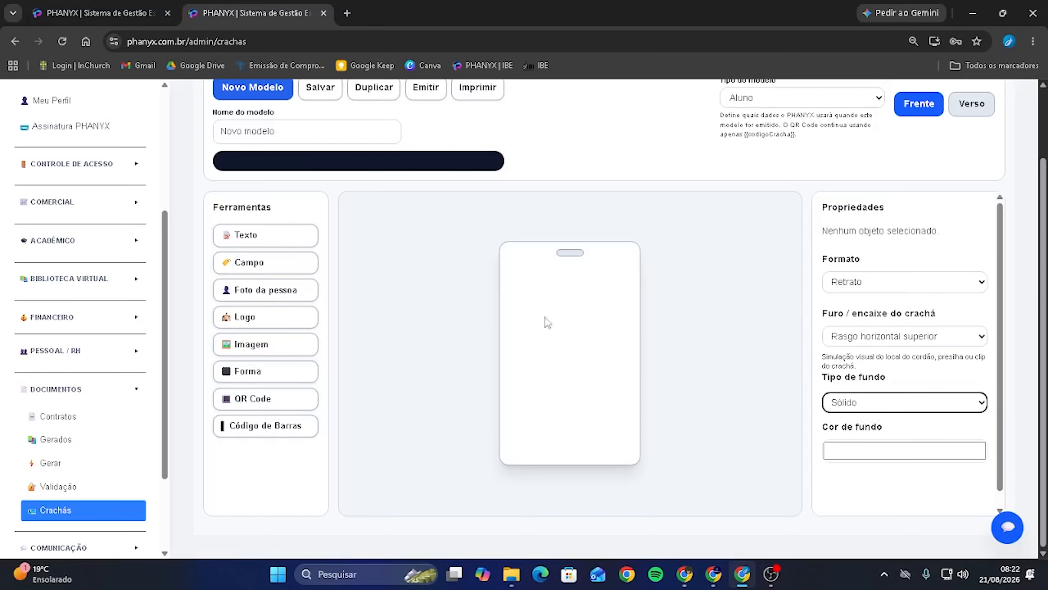
{"action": "left_click", "coordinate": [972, 105]}
{"action": "left_click", "coordinate": [919, 104]}
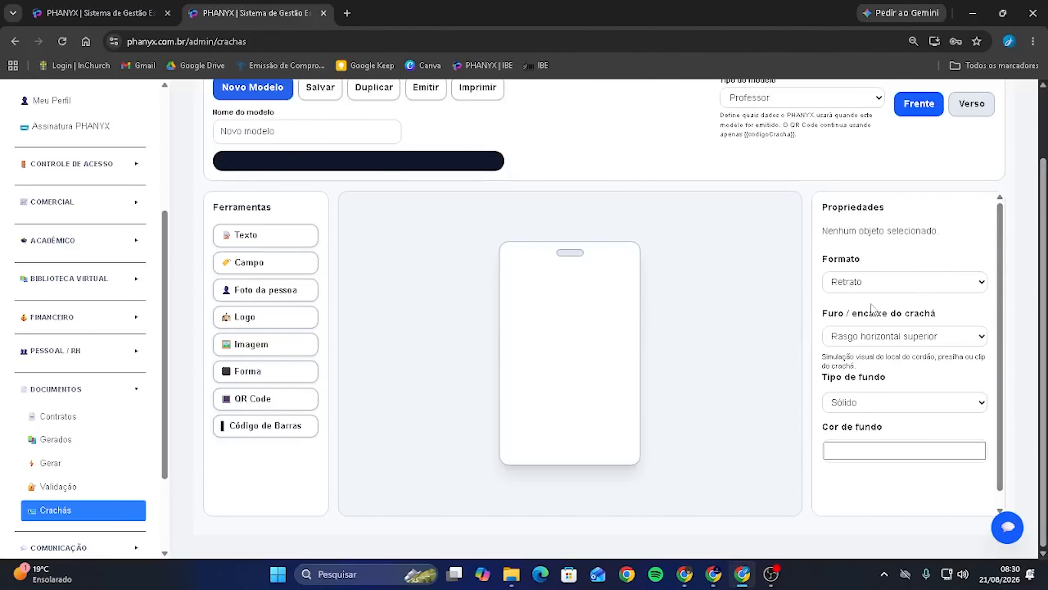
- Try the Paisagem, Redondo, Quadrado and Personalizado badge formats and return to Retrato
{"action": "left_click", "coordinate": [869, 285]}
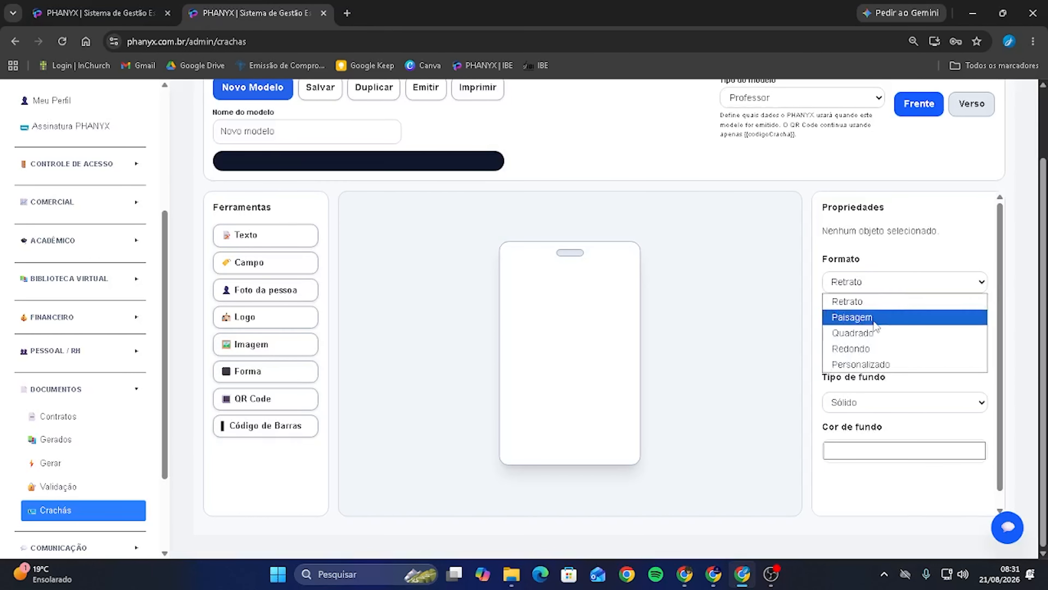
{"action": "left_click", "coordinate": [867, 317]}
{"action": "left_click", "coordinate": [869, 283]}
{"action": "left_click", "coordinate": [872, 348]}
{"action": "left_click", "coordinate": [877, 288]}
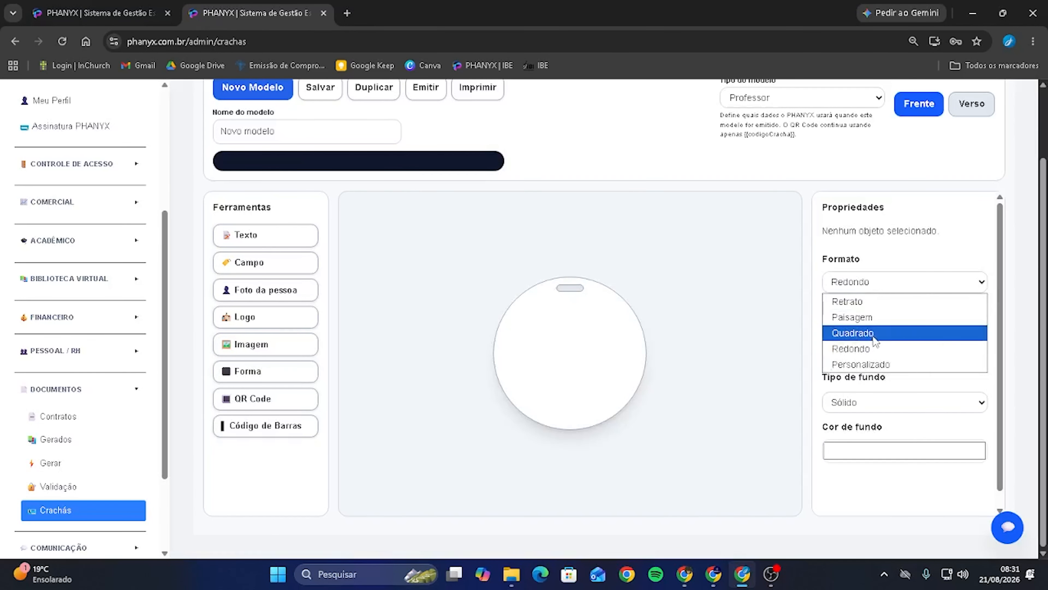
{"action": "left_click", "coordinate": [875, 335]}
{"action": "left_click", "coordinate": [877, 287]}
{"action": "left_click", "coordinate": [881, 365]}
{"action": "left_click", "coordinate": [871, 289]}
{"action": "left_click", "coordinate": [871, 298]}
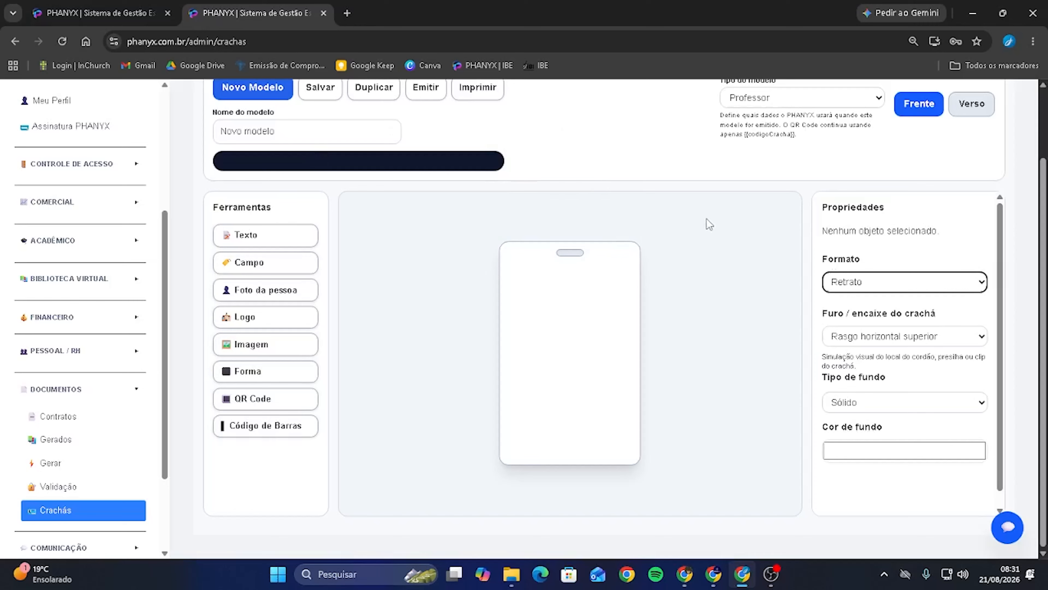
- Try the side slot, round hole, two holes and no hole options, and return to Rasgo horizontal superior
{"action": "left_click", "coordinate": [897, 342]}
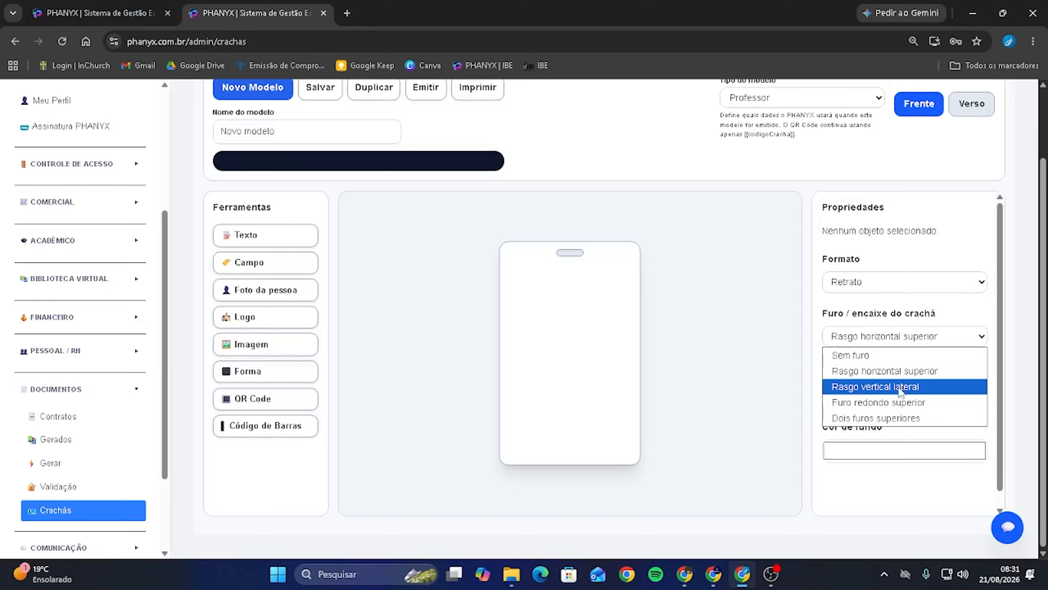
{"action": "left_click", "coordinate": [900, 390]}
{"action": "left_click", "coordinate": [904, 344]}
{"action": "left_click", "coordinate": [904, 403]}
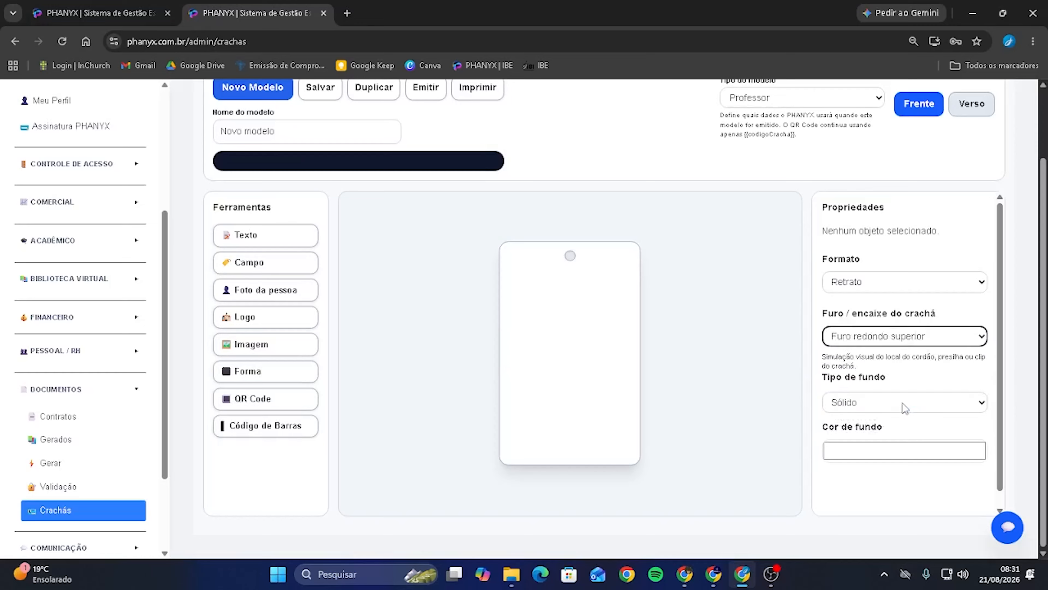
{"action": "left_click", "coordinate": [903, 345]}
{"action": "left_click", "coordinate": [906, 417]}
{"action": "left_click", "coordinate": [900, 342]}
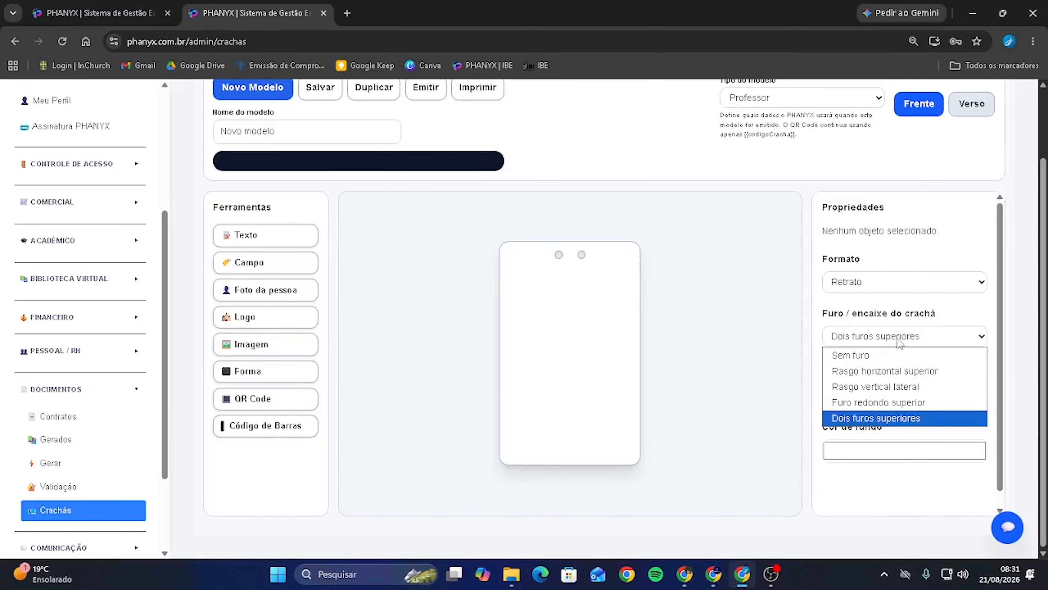
{"action": "left_click", "coordinate": [892, 355]}
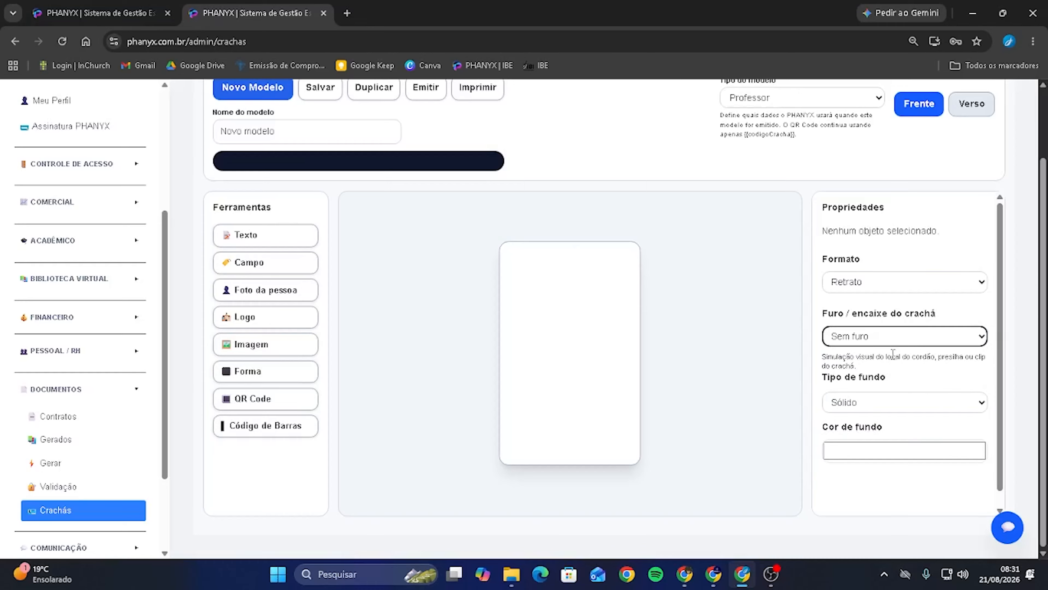
{"action": "left_click", "coordinate": [865, 344]}
{"action": "left_click", "coordinate": [871, 370]}
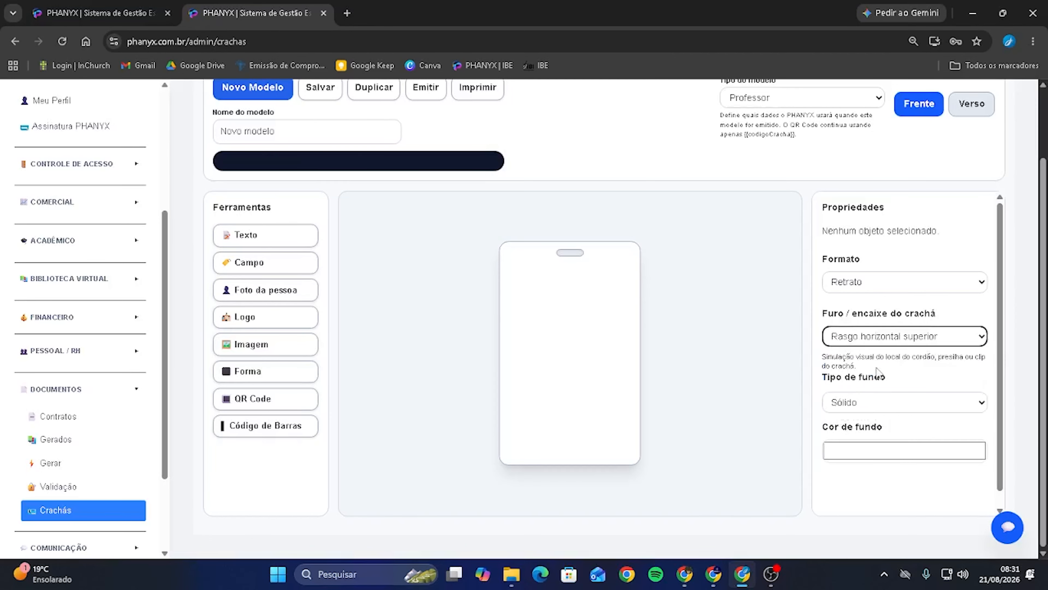
- Try shades for the badge's solid background colour, ending on white
{"action": "scroll", "coordinate": [882, 356], "scroll_direction": "down", "scroll_amount": 1}
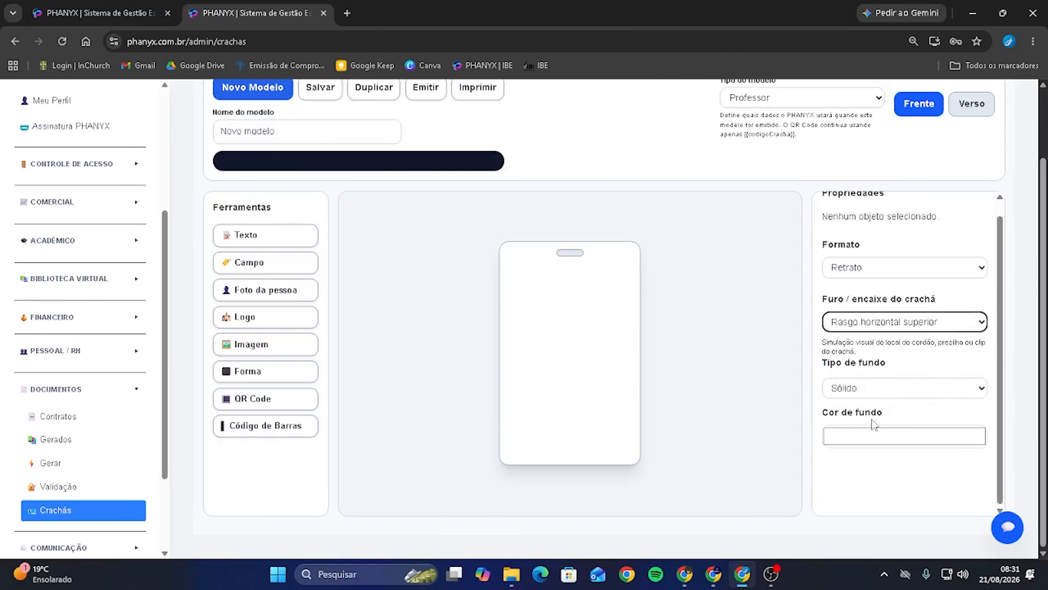
{"action": "left_click", "coordinate": [855, 436]}
{"action": "left_click_drag", "start_coordinate": [850, 340], "coordinate": [824, 277]}
{"action": "left_click", "coordinate": [917, 503]}
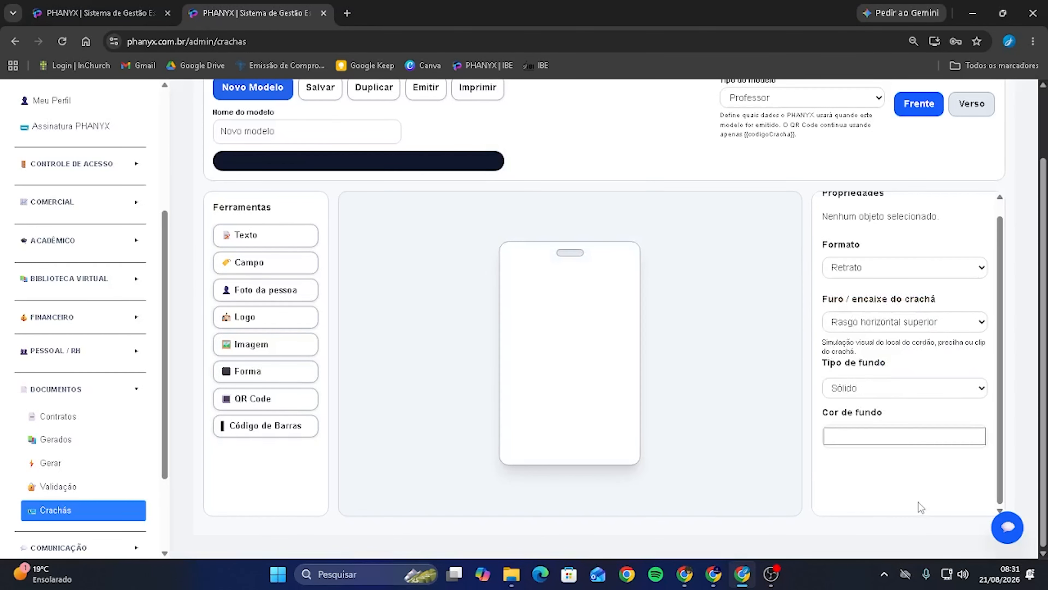
- Change the badge's background type to Gradiente and go through its gradient settings
{"action": "left_click", "coordinate": [869, 390]}
{"action": "left_click", "coordinate": [878, 424]}
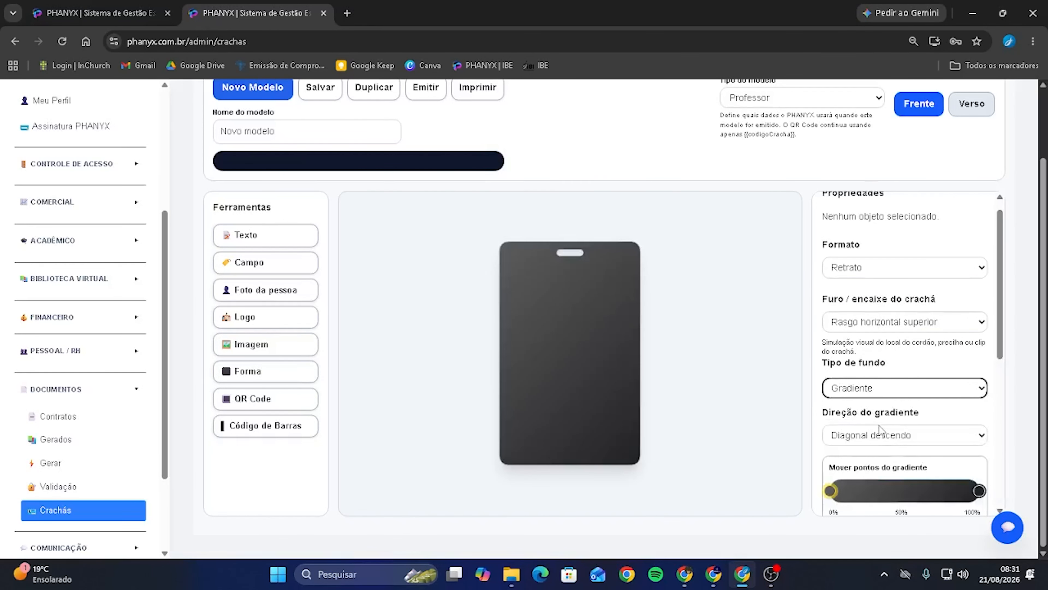
{"action": "scroll", "coordinate": [879, 421], "scroll_direction": "down", "scroll_amount": 5}
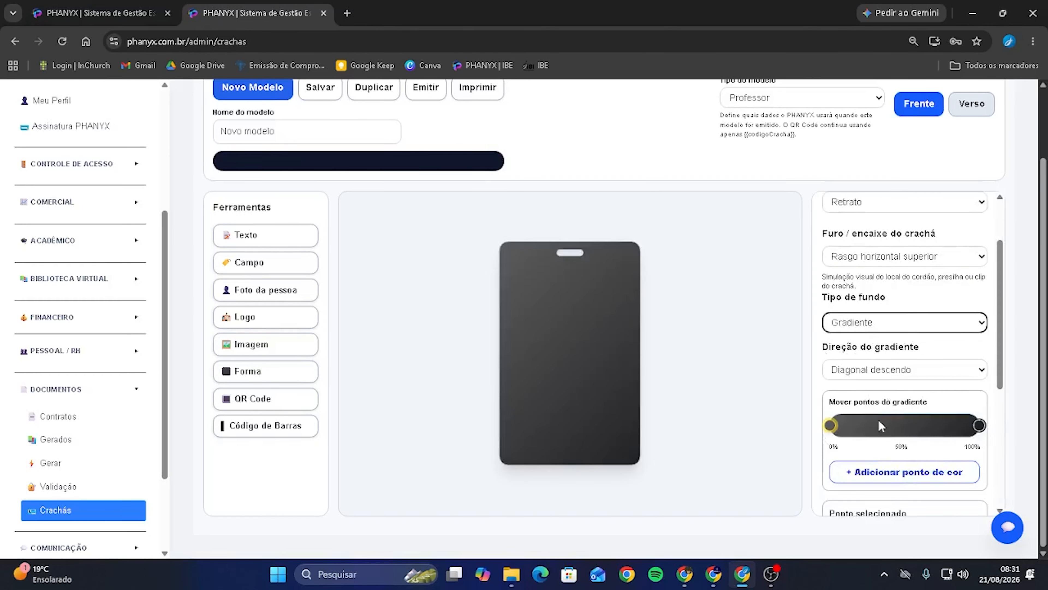
{"action": "scroll", "coordinate": [878, 245], "scroll_direction": "up", "scroll_amount": 2}
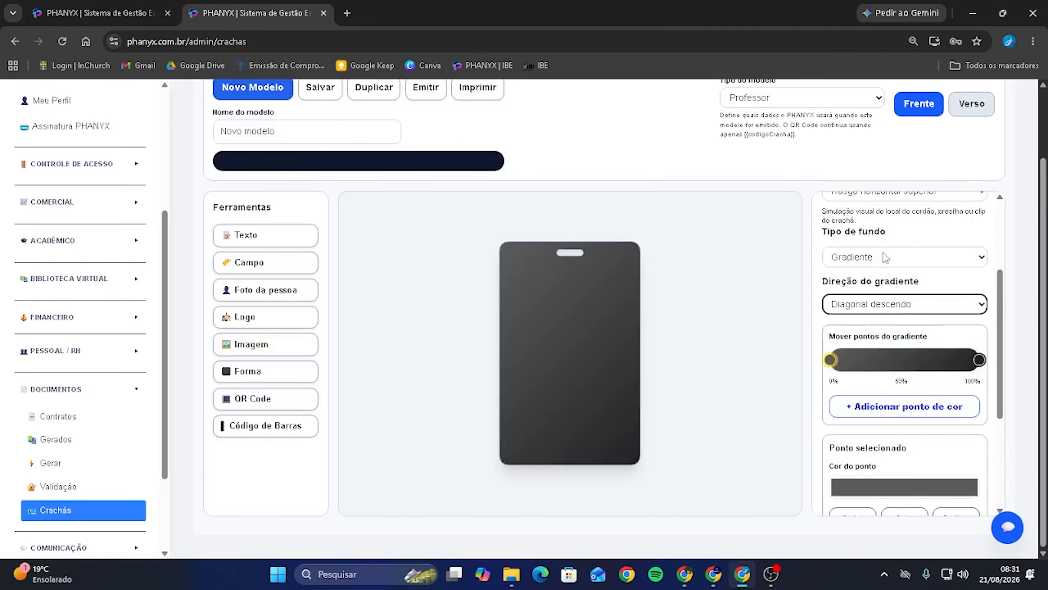
- Try the Vertical, Horizontal, Diagonal descendo, Diagonal subindo and Circular gradient directions, ending on Vertical
{"action": "left_click", "coordinate": [902, 306]}
{"action": "left_click", "coordinate": [854, 326]}
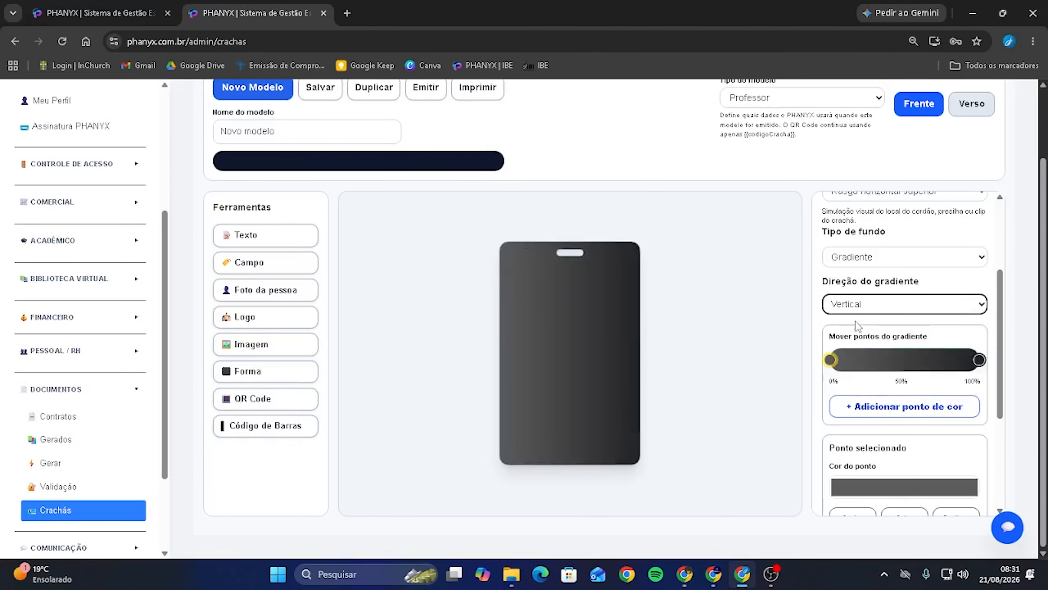
{"action": "left_click", "coordinate": [858, 304]}
{"action": "left_click", "coordinate": [852, 339]}
{"action": "left_click", "coordinate": [867, 304]}
{"action": "left_click", "coordinate": [878, 355]}
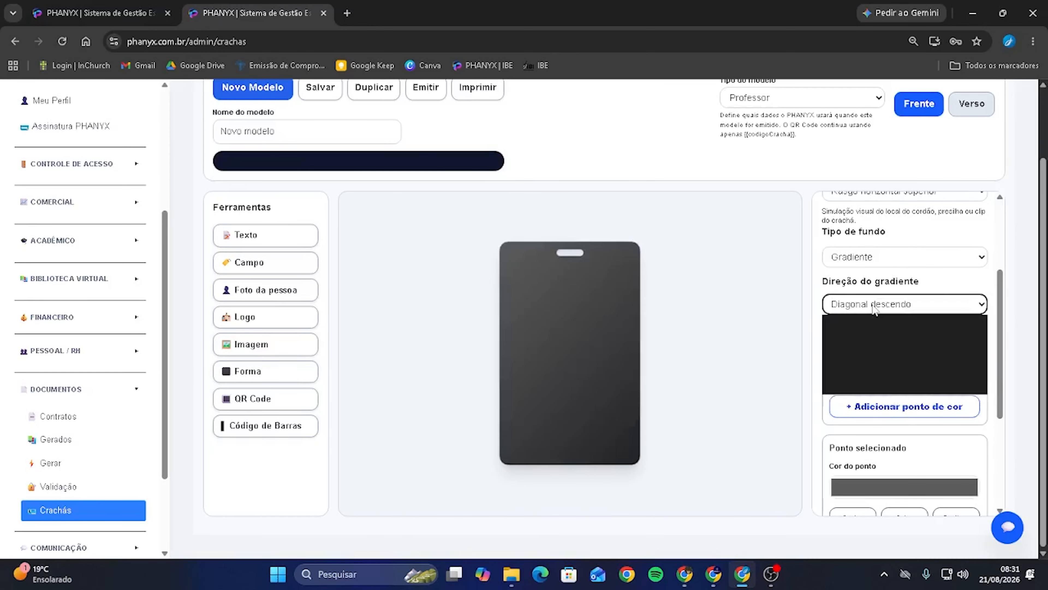
{"action": "left_click", "coordinate": [879, 304]}
{"action": "left_click", "coordinate": [881, 370]}
{"action": "left_click", "coordinate": [881, 303]}
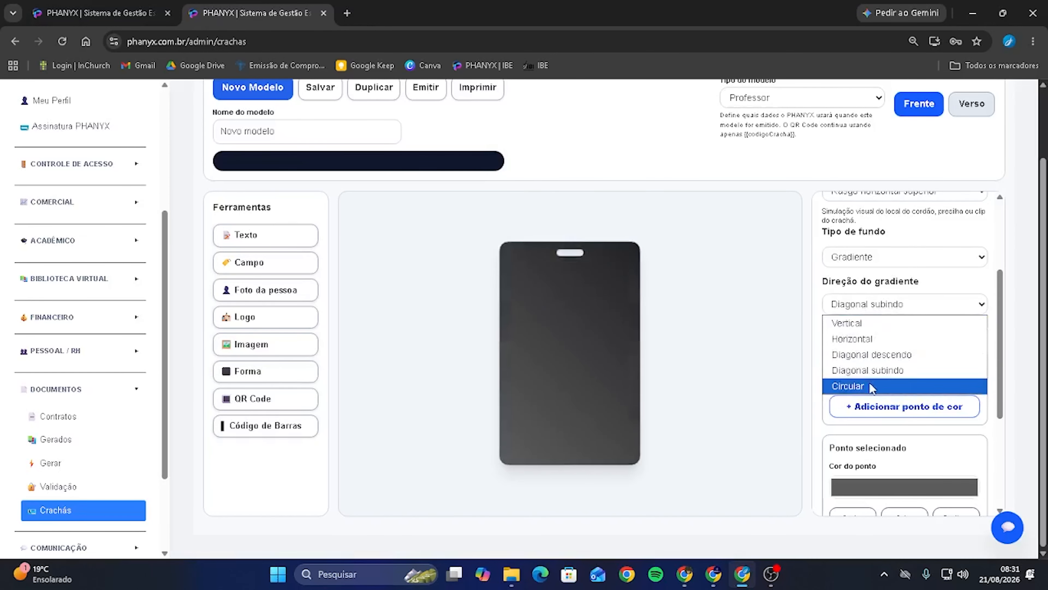
{"action": "left_click", "coordinate": [873, 385]}
{"action": "left_click", "coordinate": [879, 305]}
{"action": "left_click", "coordinate": [877, 323]}
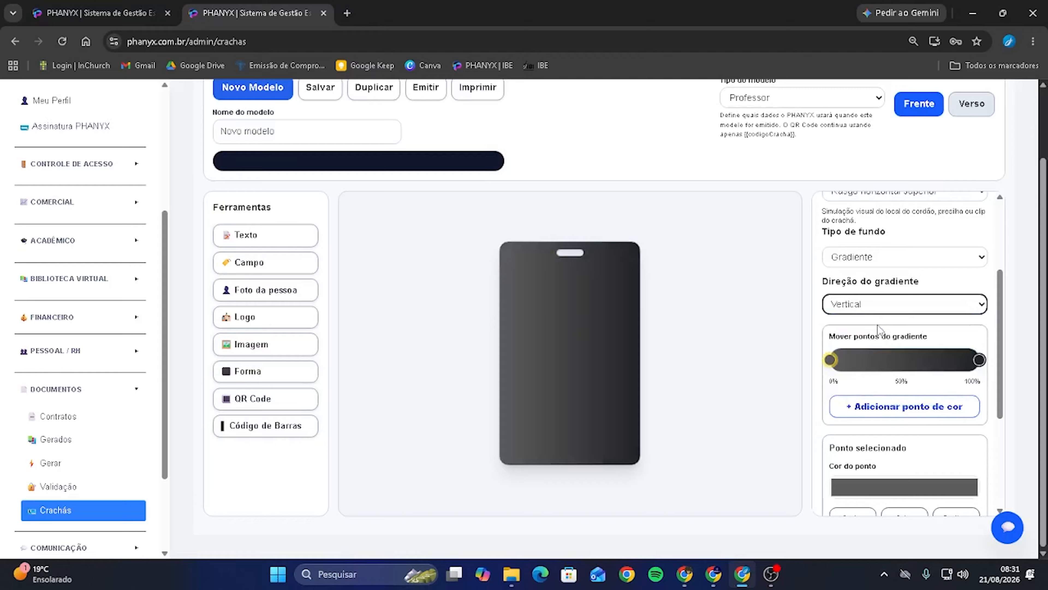
- Look over the gradient point settings and set the gradient direction to Diagonal descendo
{"action": "scroll", "coordinate": [878, 329], "scroll_direction": "down", "scroll_amount": 3}
{"action": "scroll", "coordinate": [878, 329], "scroll_direction": "up", "scroll_amount": 3}
{"action": "left_click_drag", "start_coordinate": [830, 357], "coordinate": [652, 352]}
{"action": "left_click", "coordinate": [882, 304]}
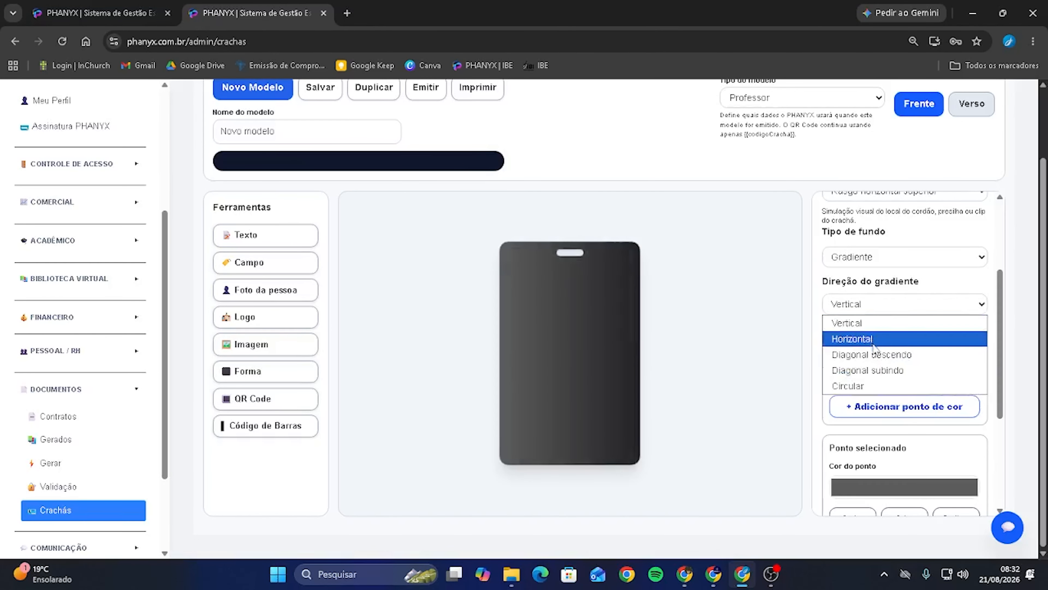
{"action": "left_click", "coordinate": [875, 354]}
- Check the colour choices of the first gradient point and add a new colour point in the middle of the gradient
{"action": "scroll", "coordinate": [876, 342], "scroll_direction": "down", "scroll_amount": 2}
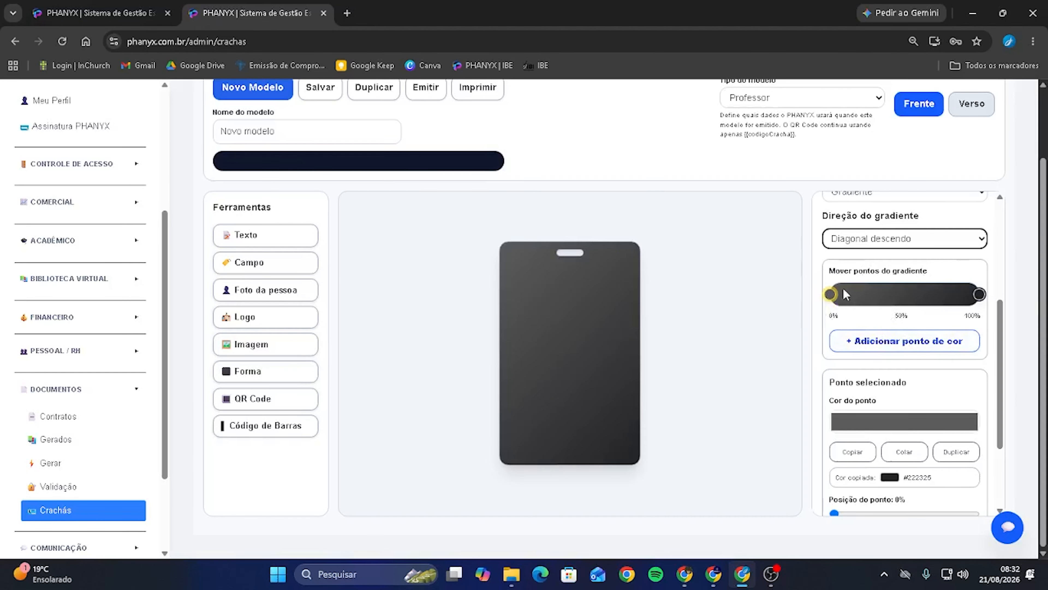
{"action": "left_click", "coordinate": [853, 425]}
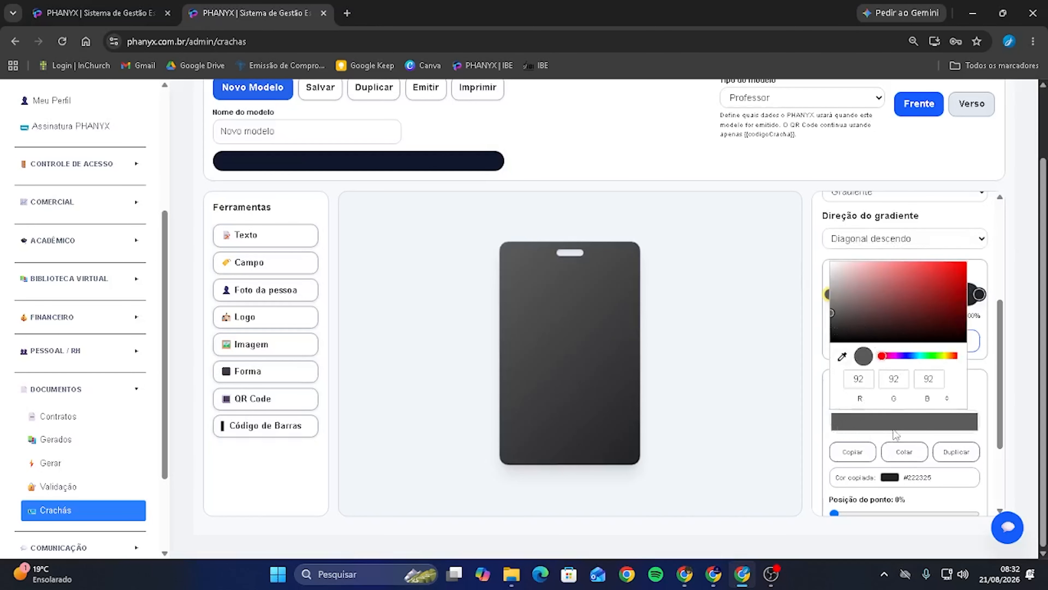
{"action": "left_click", "coordinate": [803, 399]}
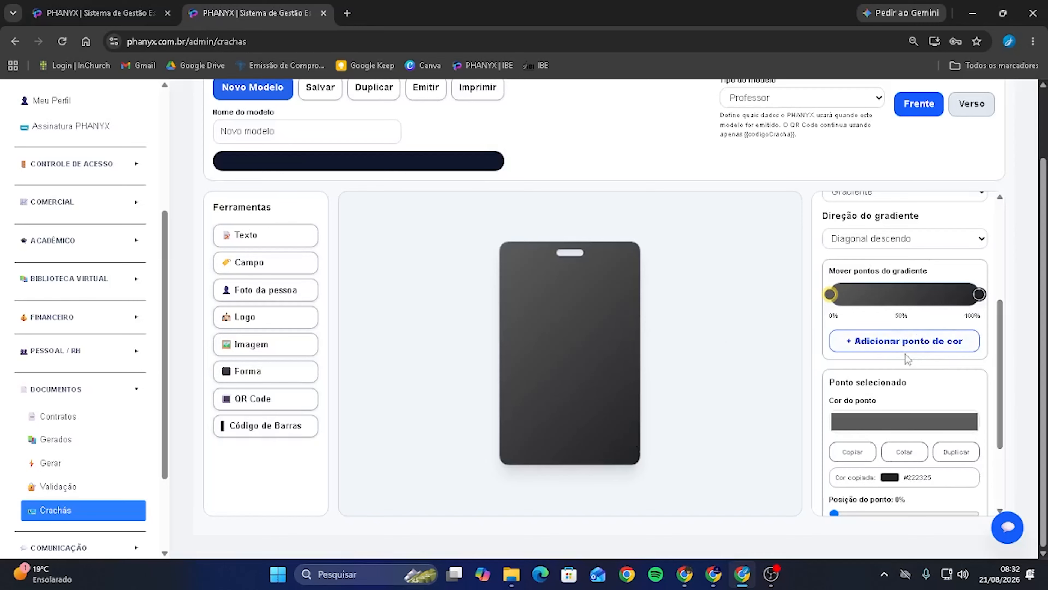
{"action": "left_click", "coordinate": [906, 343]}
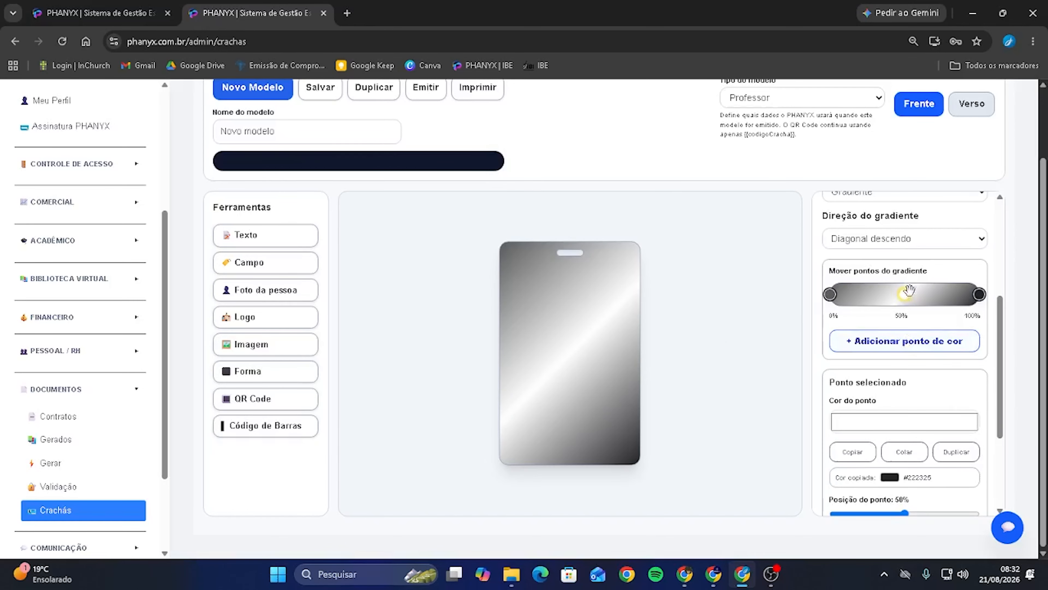
- Try moving the middle gradient point along the bar to about 51% and changing its colour to dark red (RGB 157, 52, 52)
{"action": "left_click_drag", "start_coordinate": [905, 294], "coordinate": [865, 294]}
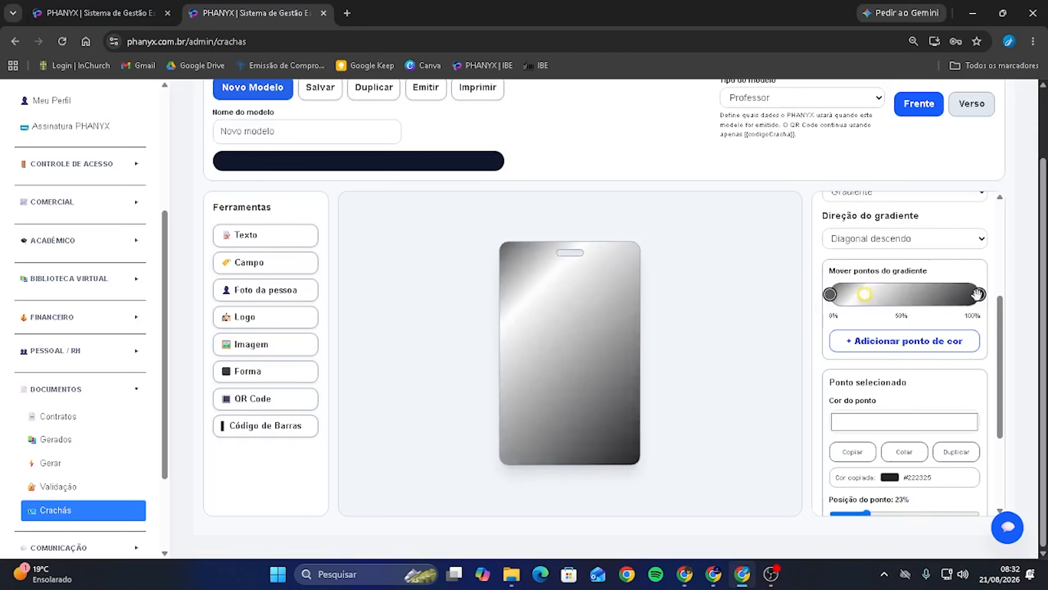
{"action": "mouse_move", "coordinate": [979, 294]}
{"action": "left_mouse_down"}
{"action": "mouse_move", "coordinate": [889, 294]}
{"action": "mouse_move", "coordinate": [979, 294]}
{"action": "left_mouse_up"}
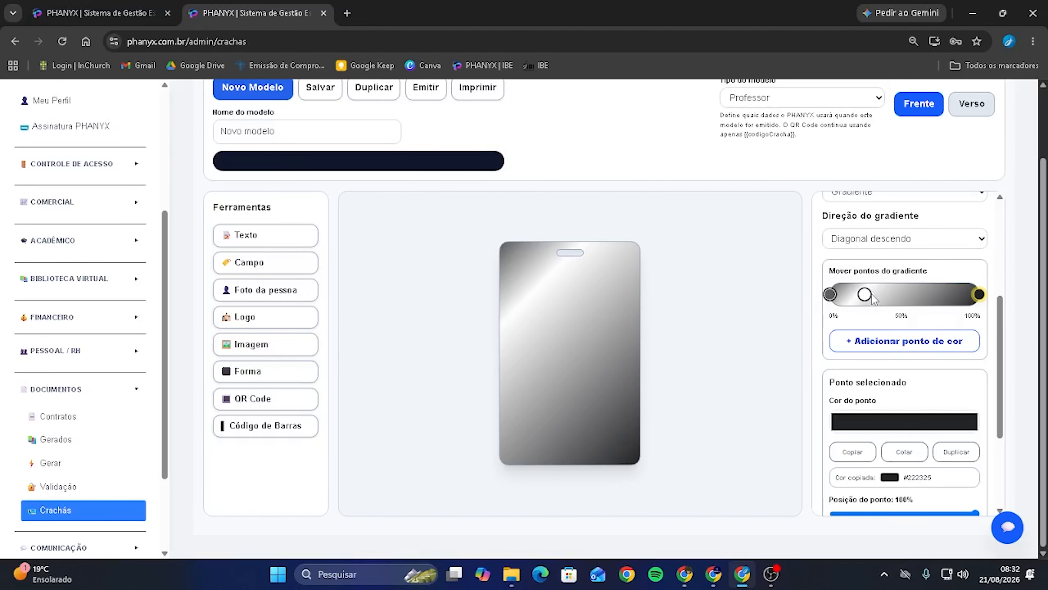
{"action": "left_click_drag", "start_coordinate": [865, 294], "coordinate": [921, 292]}
{"action": "left_click", "coordinate": [900, 423]}
{"action": "left_click", "coordinate": [934, 293]}
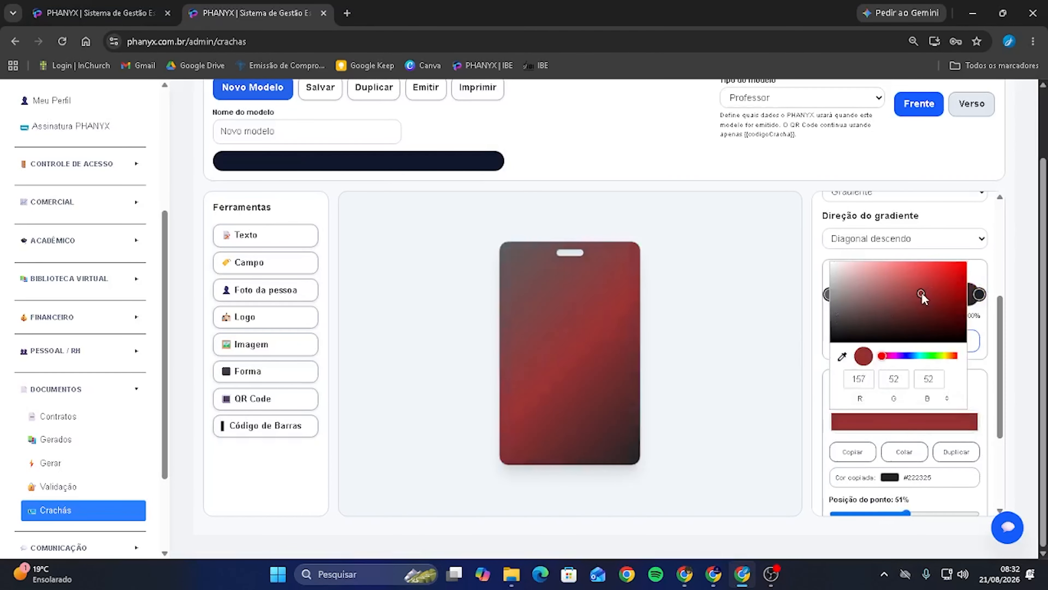
{"action": "left_click", "coordinate": [824, 375]}
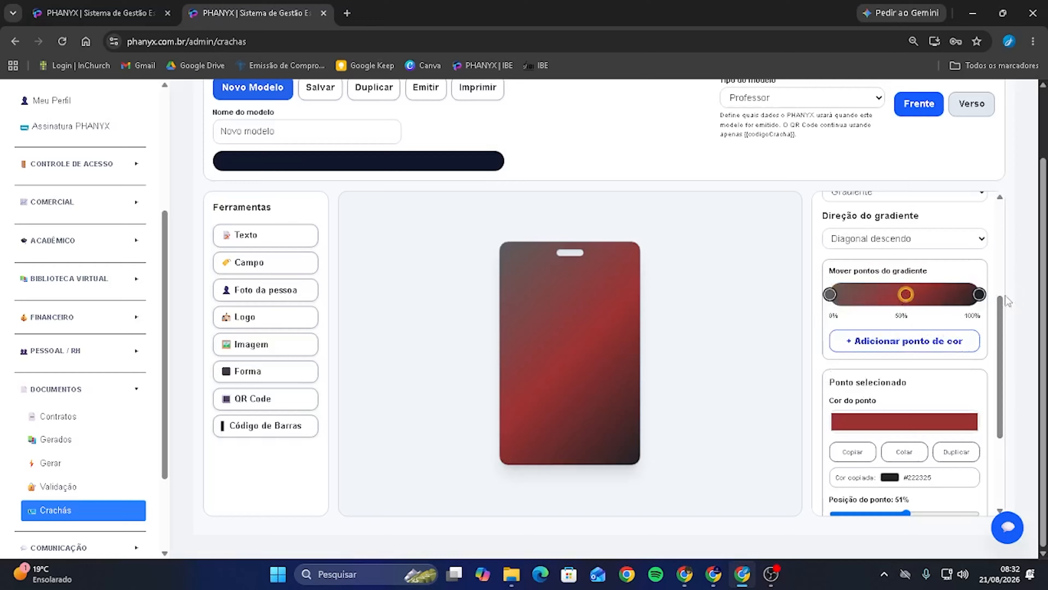
- Remove the dark red middle point from the front side's gradient
{"action": "left_click", "coordinate": [979, 294]}
{"action": "left_click", "coordinate": [905, 294]}
{"action": "scroll", "coordinate": [906, 435], "scroll_direction": "down", "scroll_amount": 3}
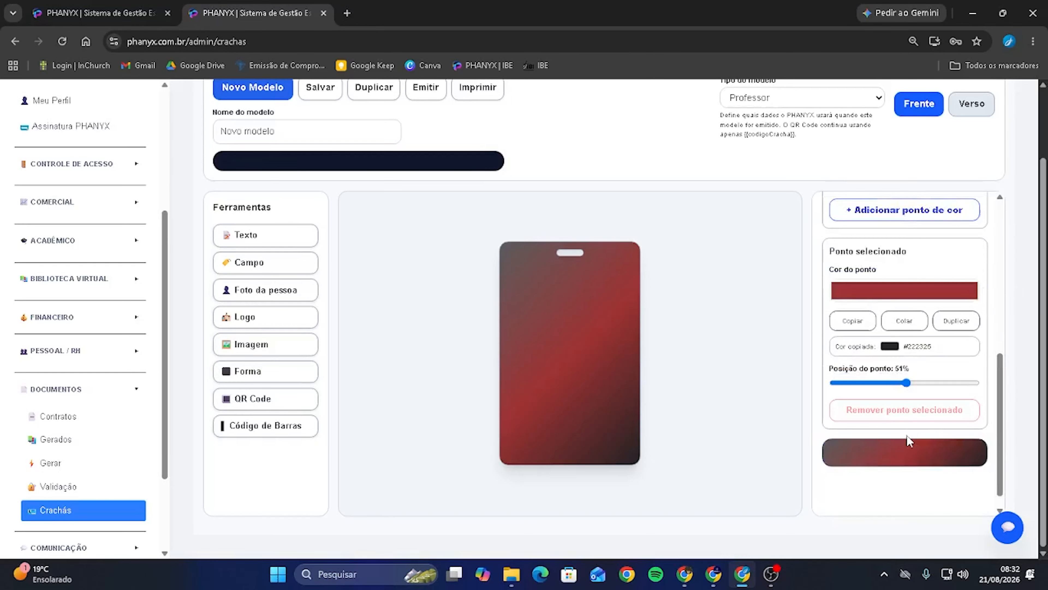
{"action": "left_click", "coordinate": [906, 413]}
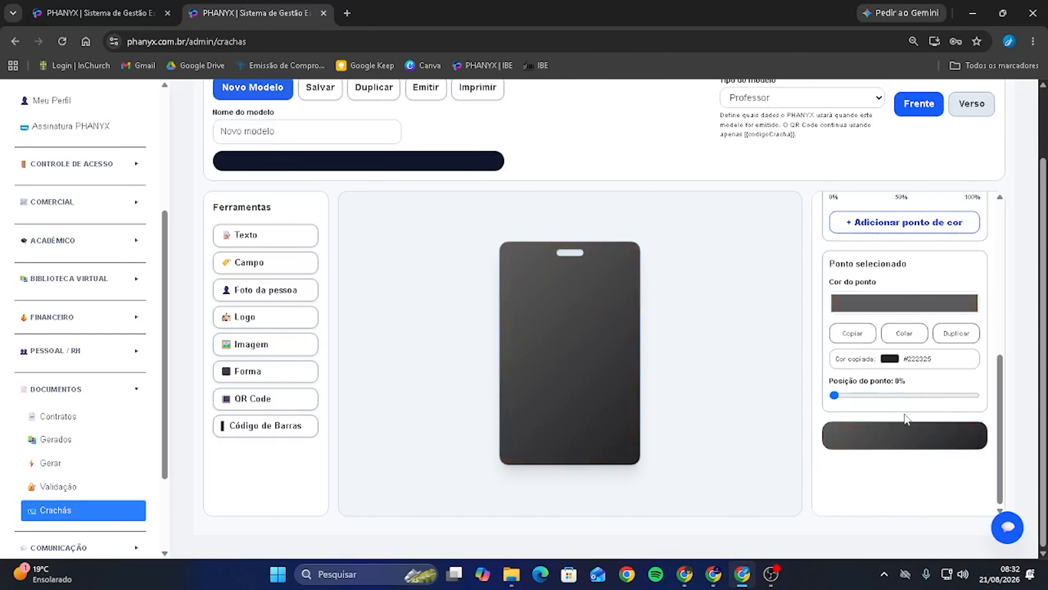
{"action": "scroll", "coordinate": [905, 418], "scroll_direction": "up", "scroll_amount": 3}
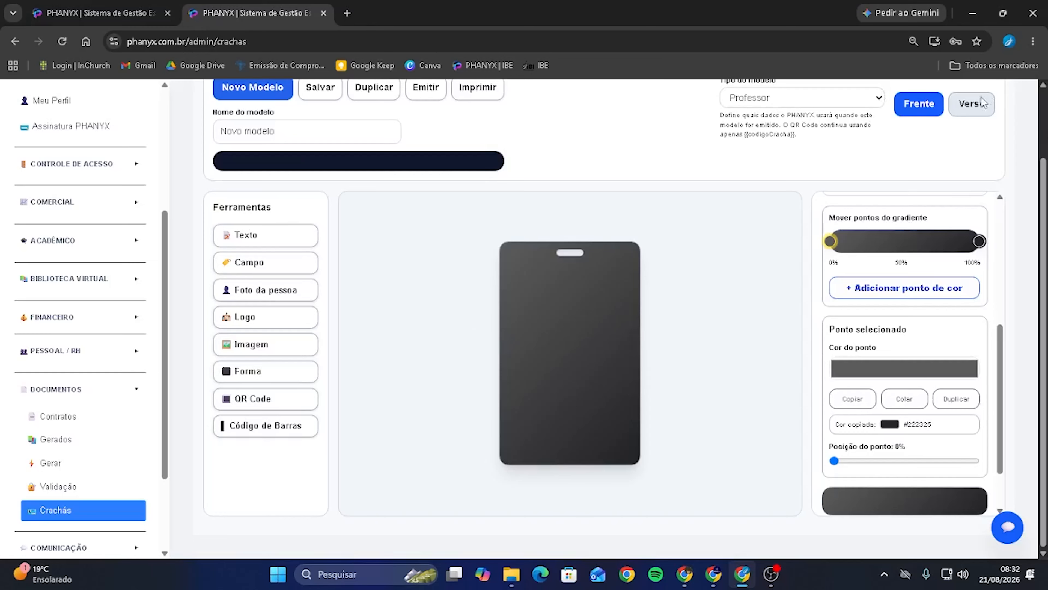
- Switch to the badge's back side (Verso) and set its background type to Gradiente
{"action": "left_click", "coordinate": [978, 105]}
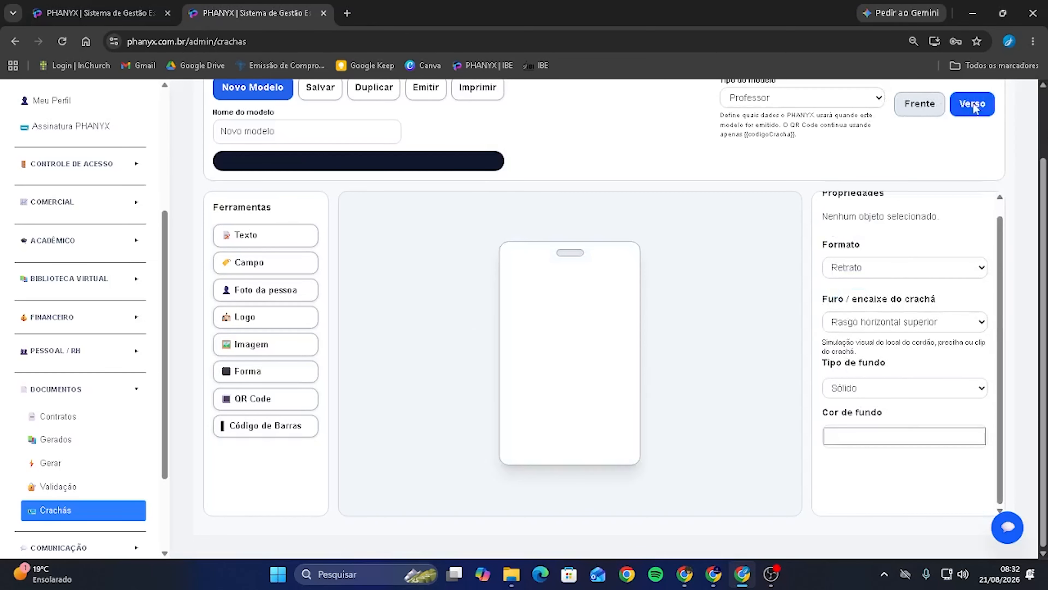
{"action": "left_click", "coordinate": [865, 389]}
{"action": "left_click", "coordinate": [871, 421]}
{"action": "scroll", "coordinate": [887, 378], "scroll_direction": "down", "scroll_amount": 3}
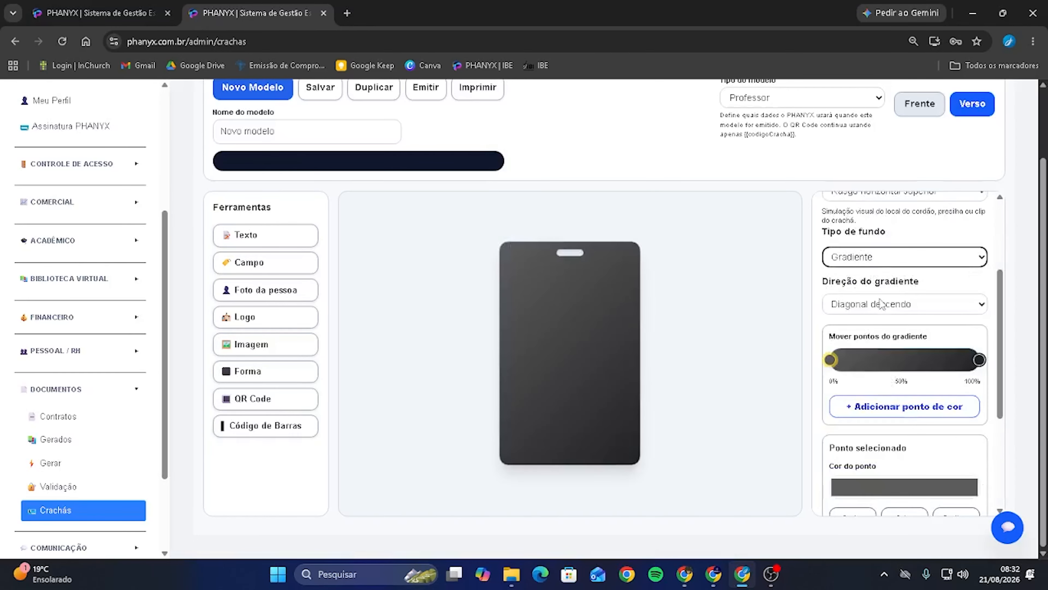
- Compare the badge's front and back sides and look over the front side's format, hole and gradient properties
{"action": "left_click", "coordinate": [917, 111]}
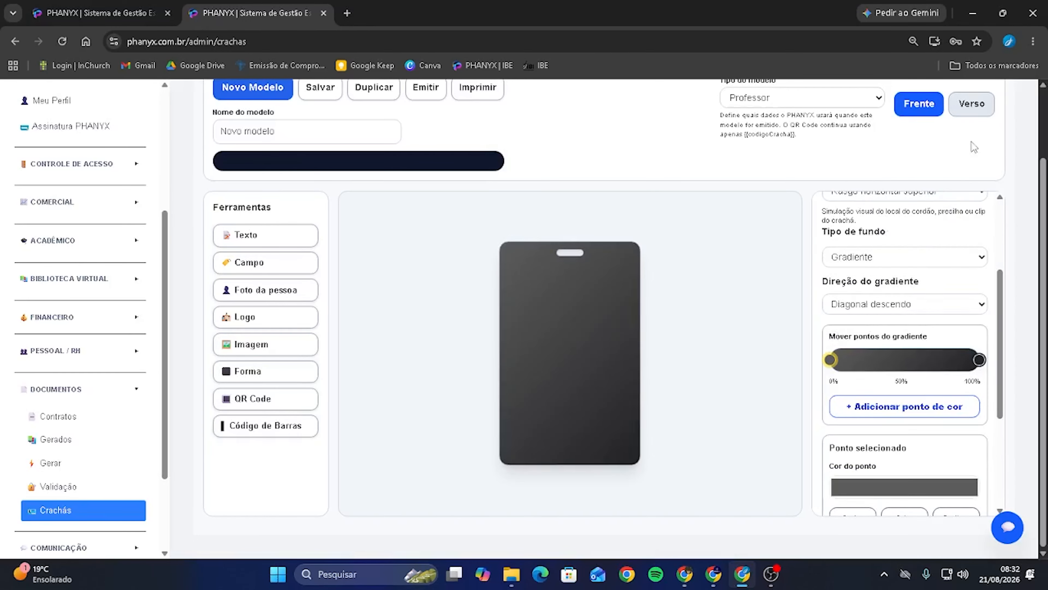
{"action": "left_click", "coordinate": [980, 108]}
{"action": "left_click", "coordinate": [933, 108]}
{"action": "scroll", "coordinate": [891, 356], "scroll_direction": "down", "scroll_amount": 4}
{"action": "scroll", "coordinate": [890, 356], "scroll_direction": "up", "scroll_amount": 7}
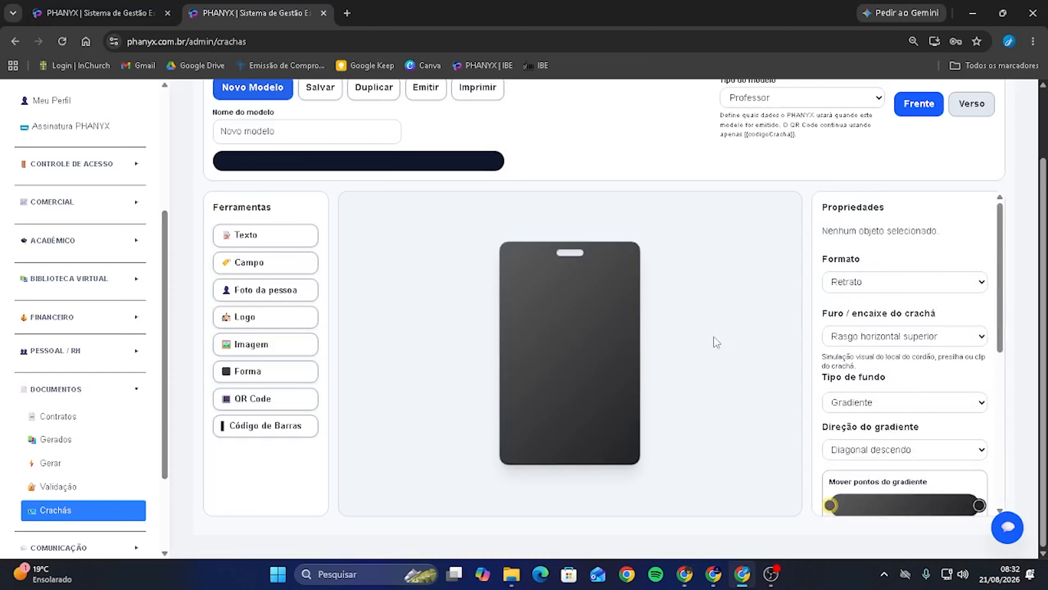
{"action": "scroll", "coordinate": [955, 339], "scroll_direction": "down", "scroll_amount": 8}
{"action": "scroll", "coordinate": [937, 354], "scroll_direction": "up", "scroll_amount": 5}
{"action": "scroll", "coordinate": [937, 353], "scroll_direction": "up", "scroll_amount": 3}
{"action": "scroll", "coordinate": [875, 297], "scroll_direction": "down", "scroll_amount": 5}
{"action": "scroll", "coordinate": [875, 297], "scroll_direction": "up", "scroll_amount": 5}
{"action": "left_click", "coordinate": [252, 236]}
{"action": "left_click_drag", "start_coordinate": [569, 266], "coordinate": [587, 289]}
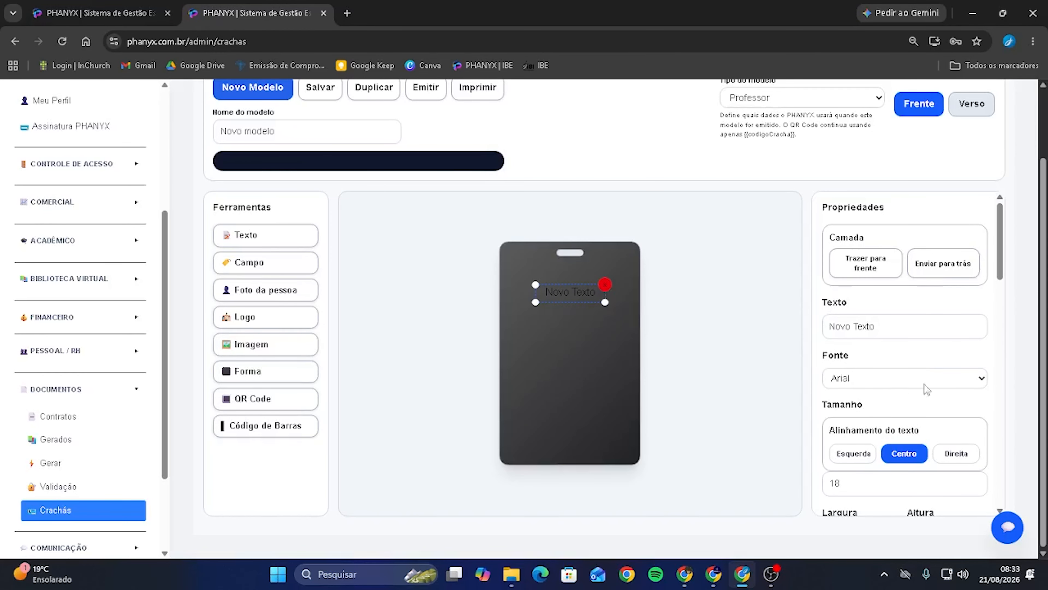
{"action": "scroll", "coordinate": [890, 248], "scroll_direction": "down", "scroll_amount": 10}
{"action": "scroll", "coordinate": [900, 407], "scroll_direction": "up", "scroll_amount": 2}
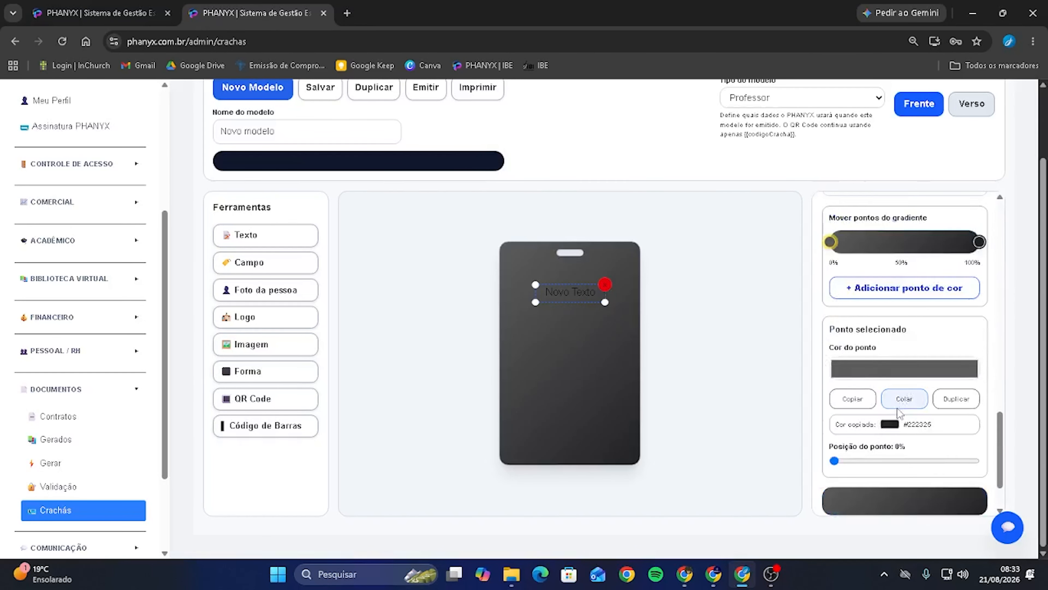
{"action": "scroll", "coordinate": [900, 407], "scroll_direction": "up", "scroll_amount": 5}
{"action": "scroll", "coordinate": [826, 219], "scroll_direction": "down", "scroll_amount": 1}
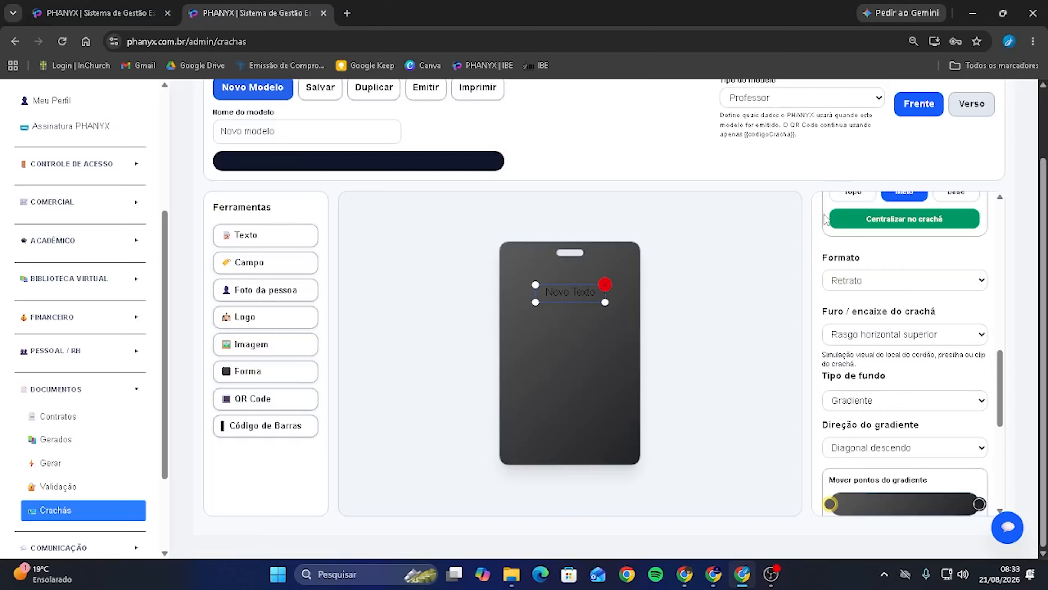
{"action": "scroll", "coordinate": [871, 427], "scroll_direction": "down", "scroll_amount": 8}
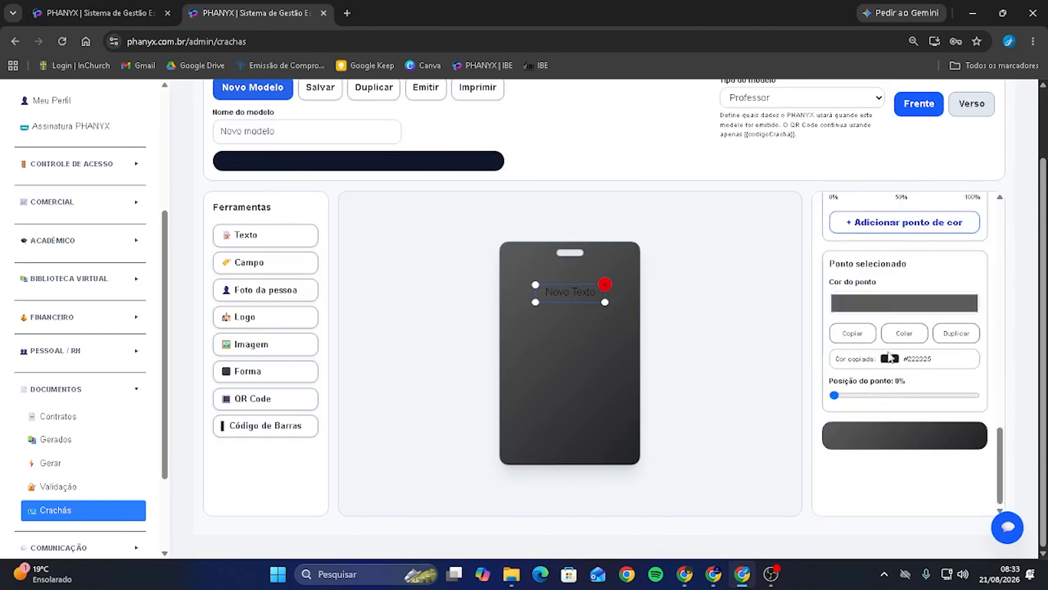
{"action": "scroll", "coordinate": [887, 401], "scroll_direction": "up", "scroll_amount": 3}
{"action": "scroll", "coordinate": [887, 400], "scroll_direction": "up", "scroll_amount": 10}
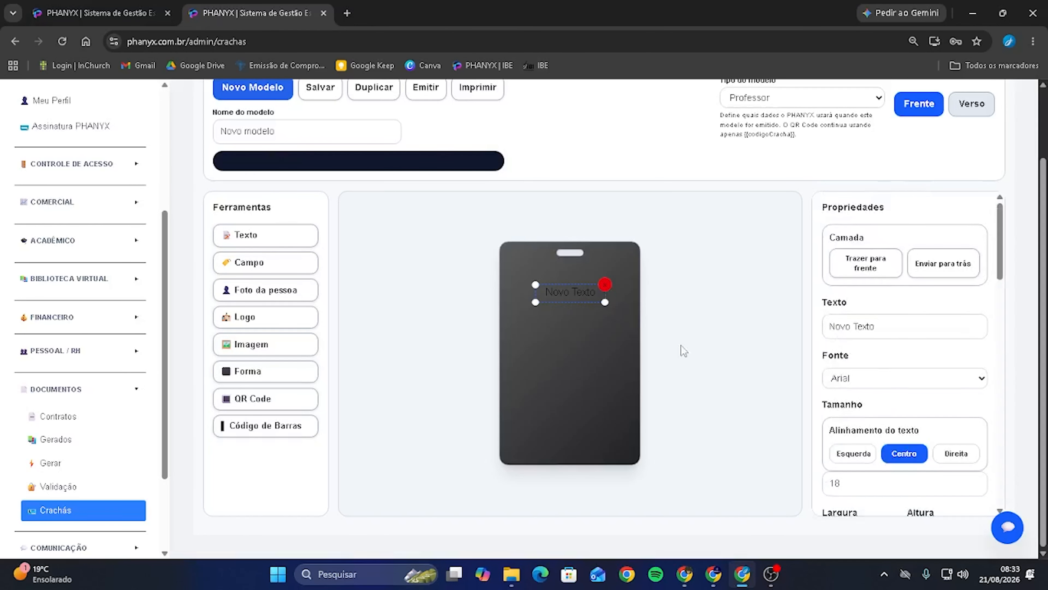
{"action": "left_click", "coordinate": [604, 284]}
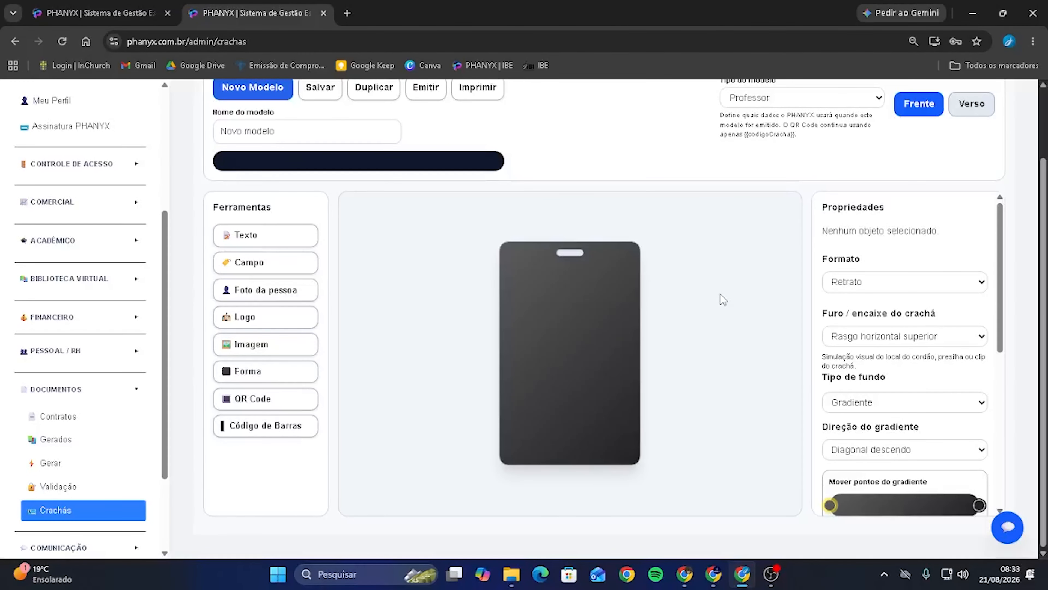
- Add a text box just below the slot on the badge front and change its text to "Professor"
{"action": "left_click", "coordinate": [270, 234]}
{"action": "left_click_drag", "start_coordinate": [555, 266], "coordinate": [582, 283]}
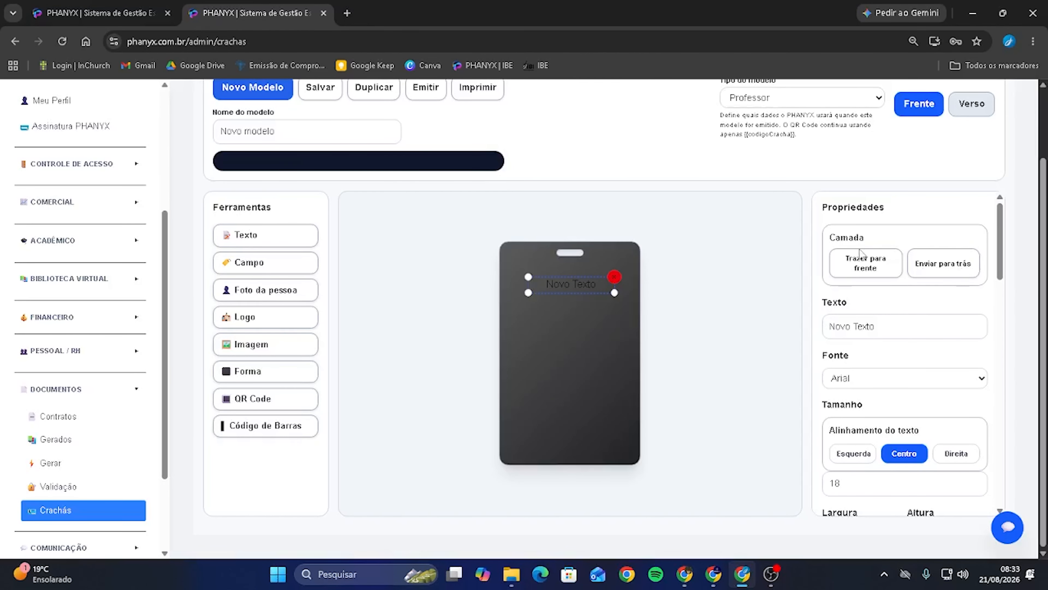
{"action": "scroll", "coordinate": [893, 268], "scroll_direction": "down", "scroll_amount": 2}
{"action": "scroll", "coordinate": [894, 268], "scroll_direction": "up", "scroll_amount": 2}
{"action": "triple_click", "coordinate": [899, 332]}
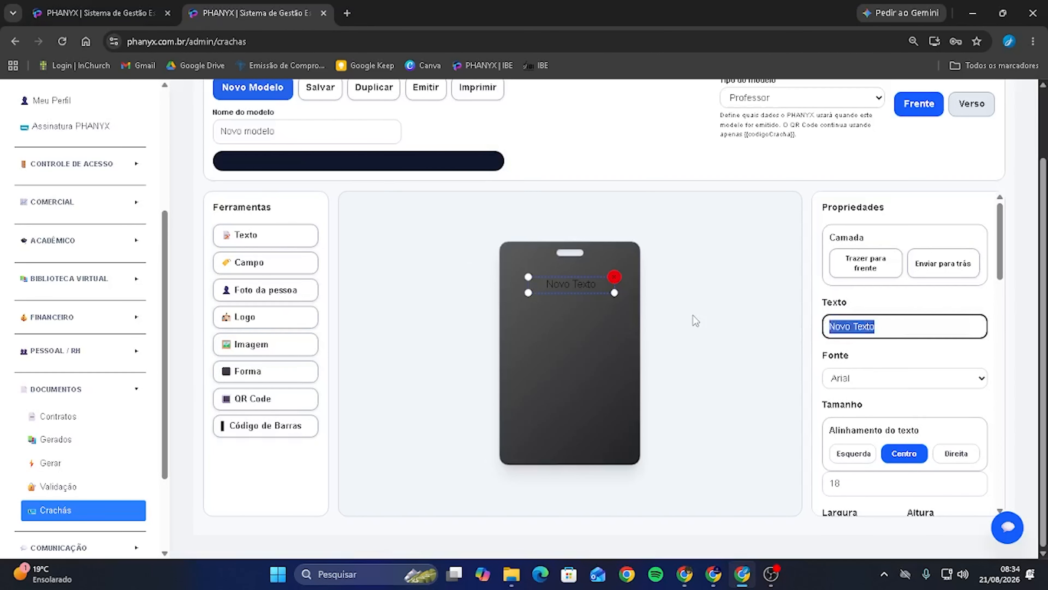
{"action": "type", "text": "Professor"}
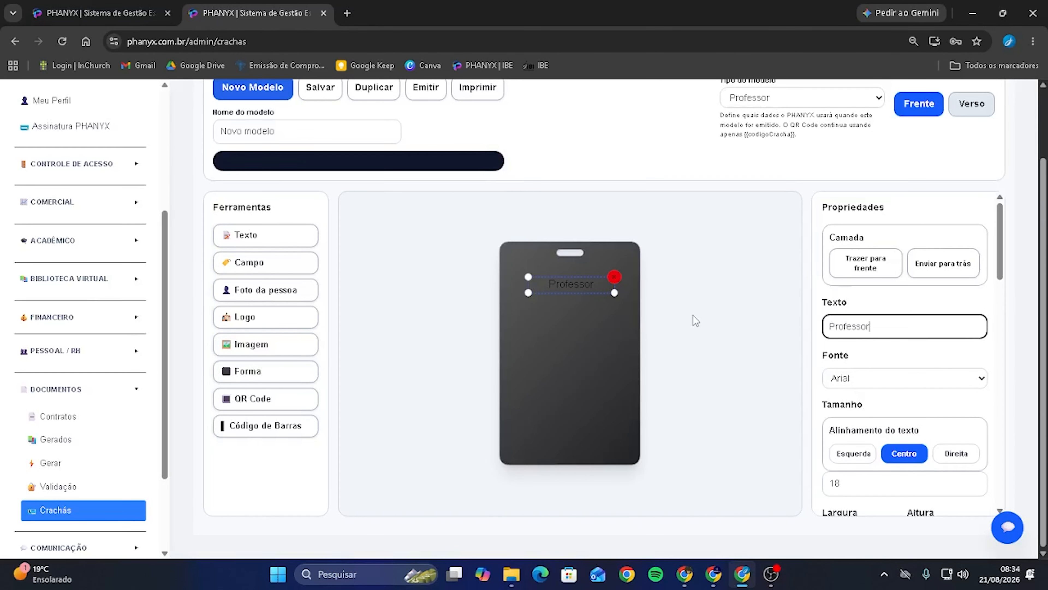
{"action": "left_click", "coordinate": [947, 297]}
- Browse the available fonts and set the "Professor" text's font to Arial Black
{"action": "scroll", "coordinate": [946, 297], "scroll_direction": "down", "scroll_amount": 2}
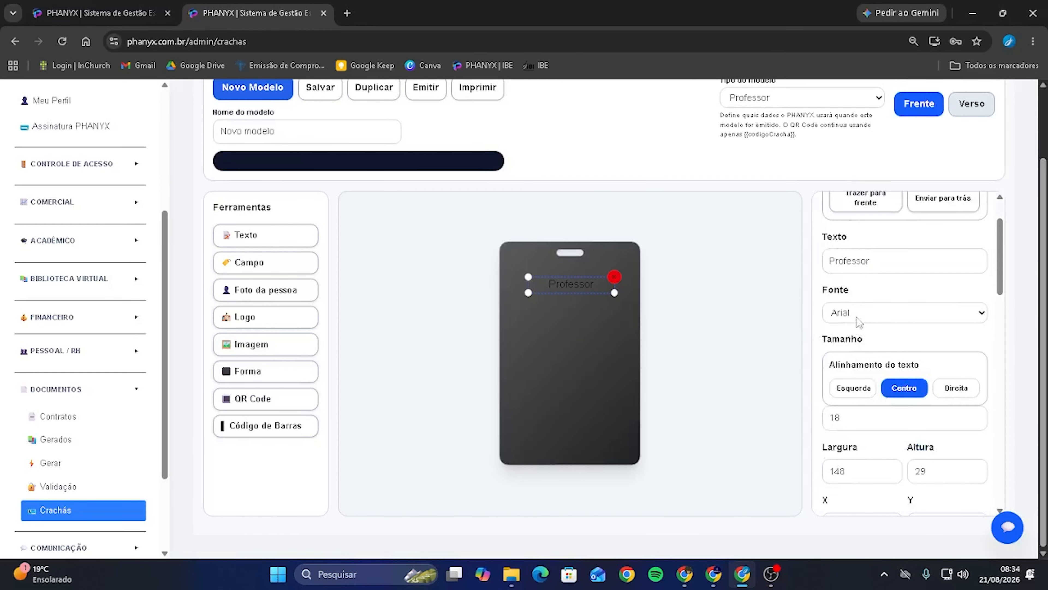
{"action": "left_click", "coordinate": [870, 318]}
{"action": "scroll", "coordinate": [893, 100], "scroll_direction": "down", "scroll_amount": 1}
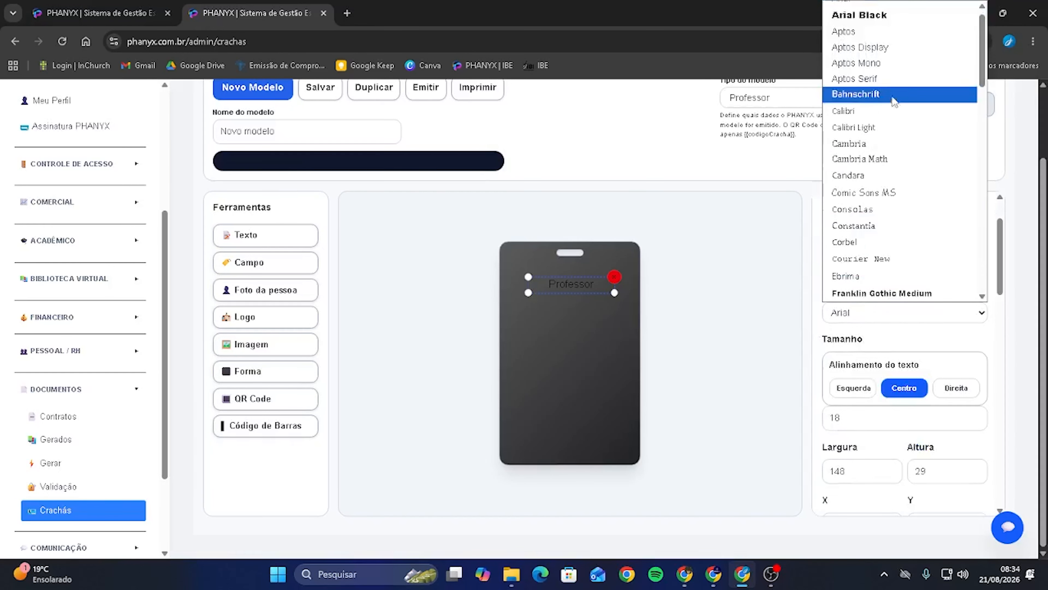
{"action": "scroll", "coordinate": [871, 144], "scroll_direction": "down", "scroll_amount": 12}
{"action": "scroll", "coordinate": [879, 186], "scroll_direction": "up", "scroll_amount": 12}
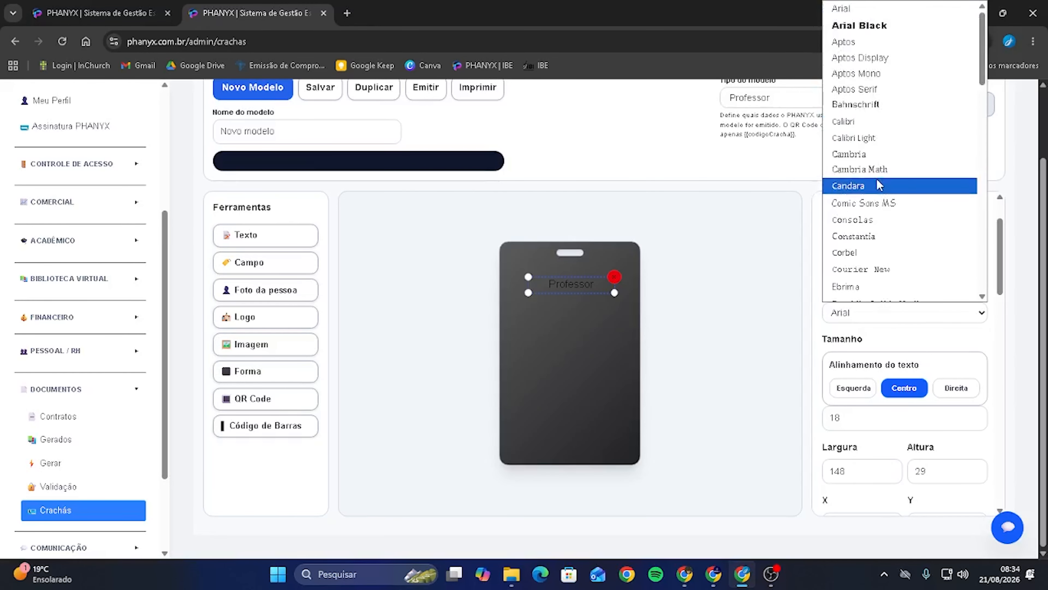
{"action": "left_click", "coordinate": [858, 25]}
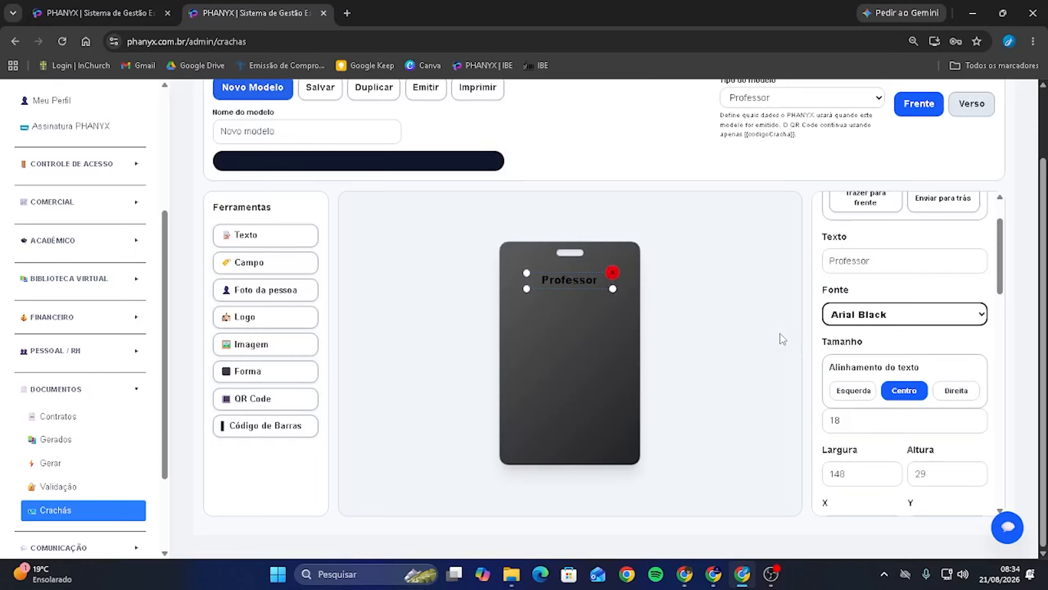
- Try the Esquerda, Centro and Direita alignments on the "Professor" text, ending on Direita
{"action": "scroll", "coordinate": [921, 363], "scroll_direction": "down", "scroll_amount": 2}
{"action": "scroll", "coordinate": [926, 395], "scroll_direction": "up", "scroll_amount": 2}
{"action": "left_click", "coordinate": [854, 390]}
{"action": "left_click", "coordinate": [903, 390]}
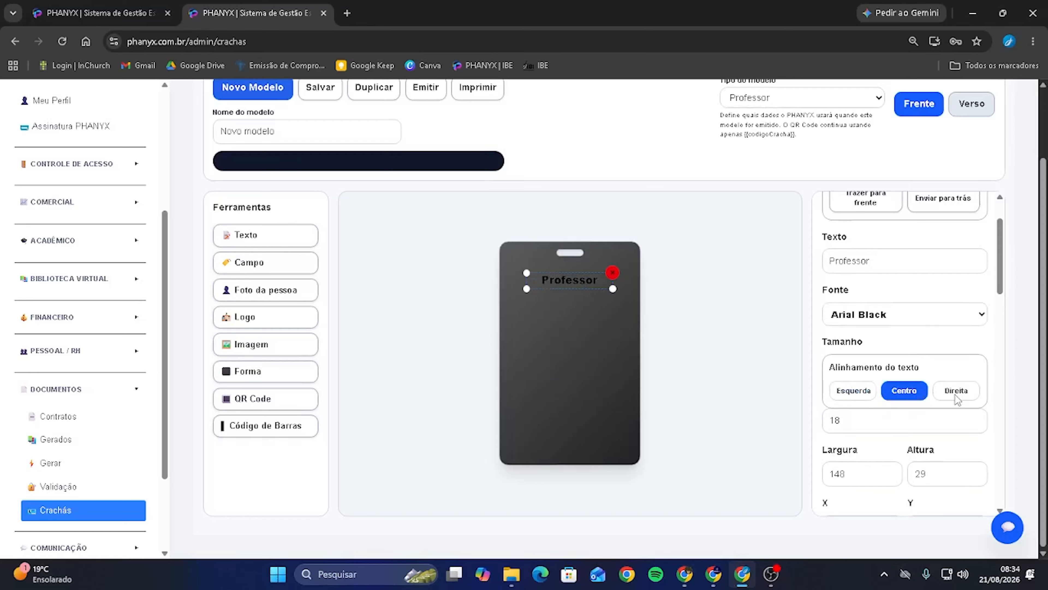
{"action": "left_click", "coordinate": [956, 390]}
- Set the "Professor" text's size to 22 and its text alignment to Centro
{"action": "scroll", "coordinate": [926, 386], "scroll_direction": "down", "scroll_amount": 3}
{"action": "scroll", "coordinate": [926, 392], "scroll_direction": "up", "scroll_amount": 2}
{"action": "left_click_drag", "start_coordinate": [853, 355], "coordinate": [813, 356]}
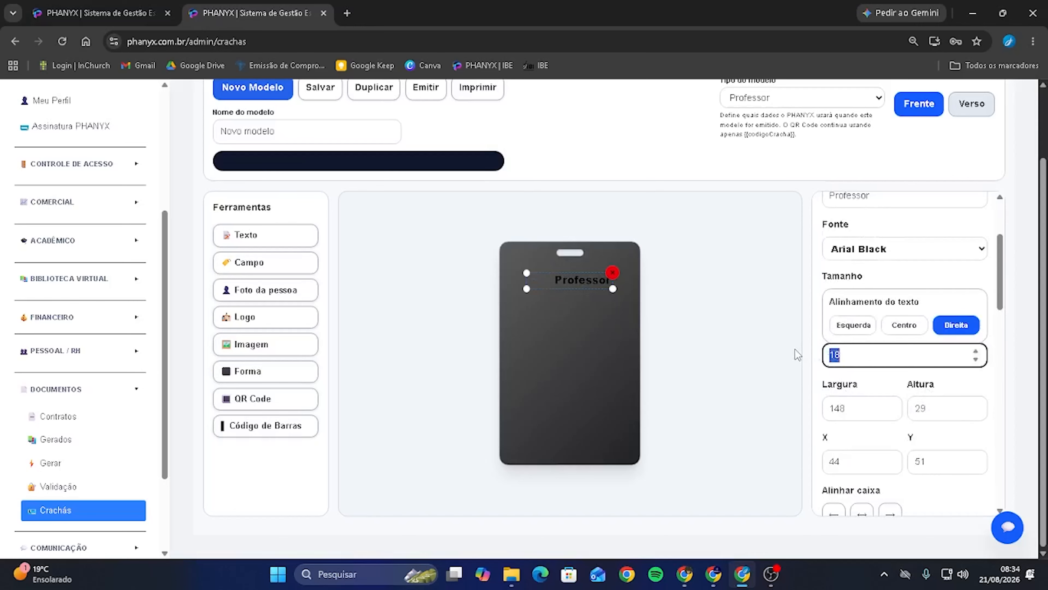
{"action": "type", "text": "24"}
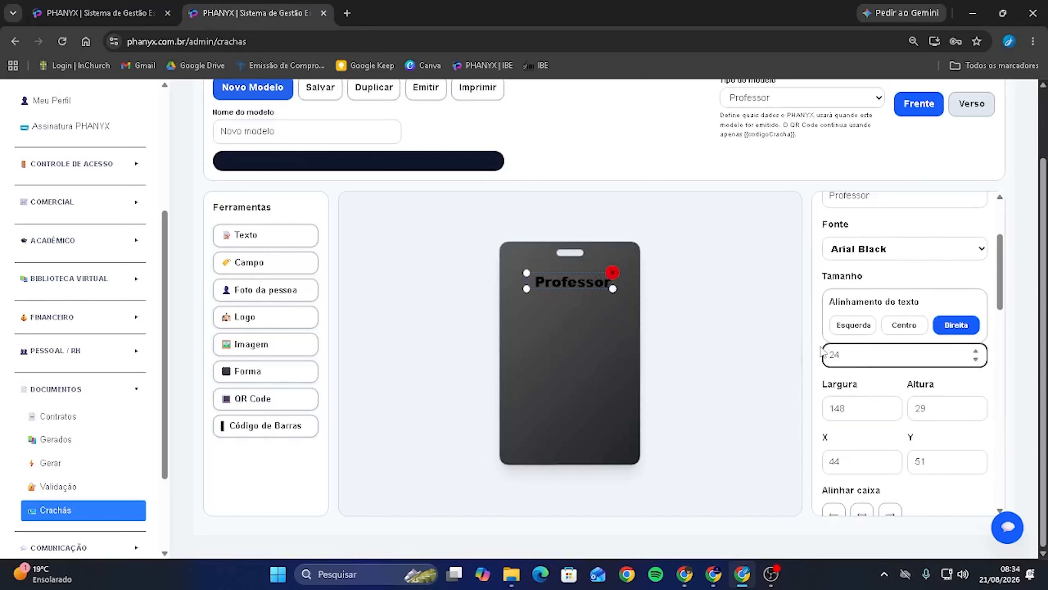
{"action": "key", "text": "BackSpace"}
{"action": "type", "text": "2"}
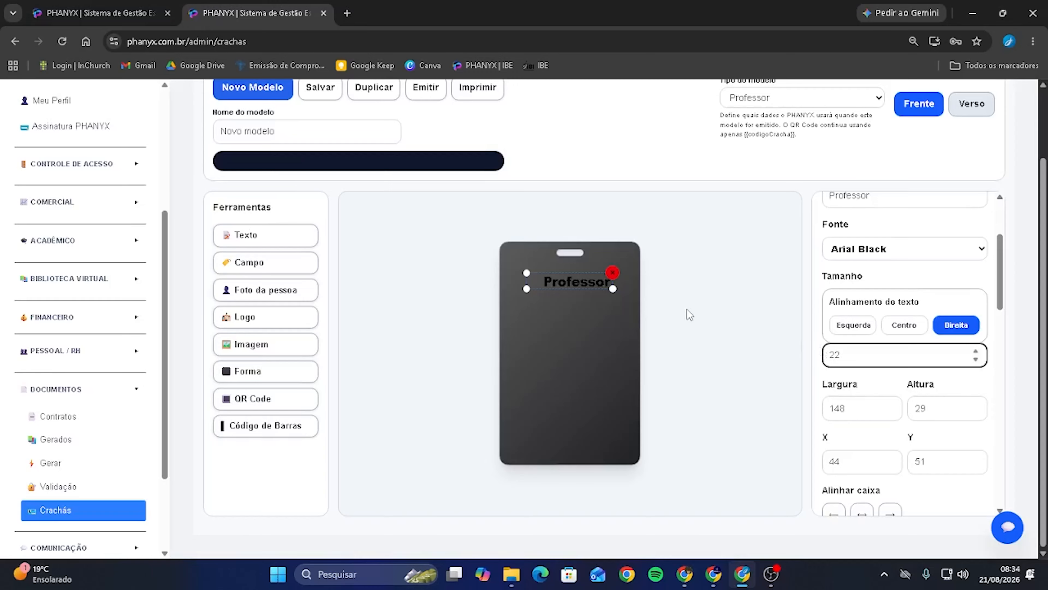
{"action": "left_click", "coordinate": [906, 326]}
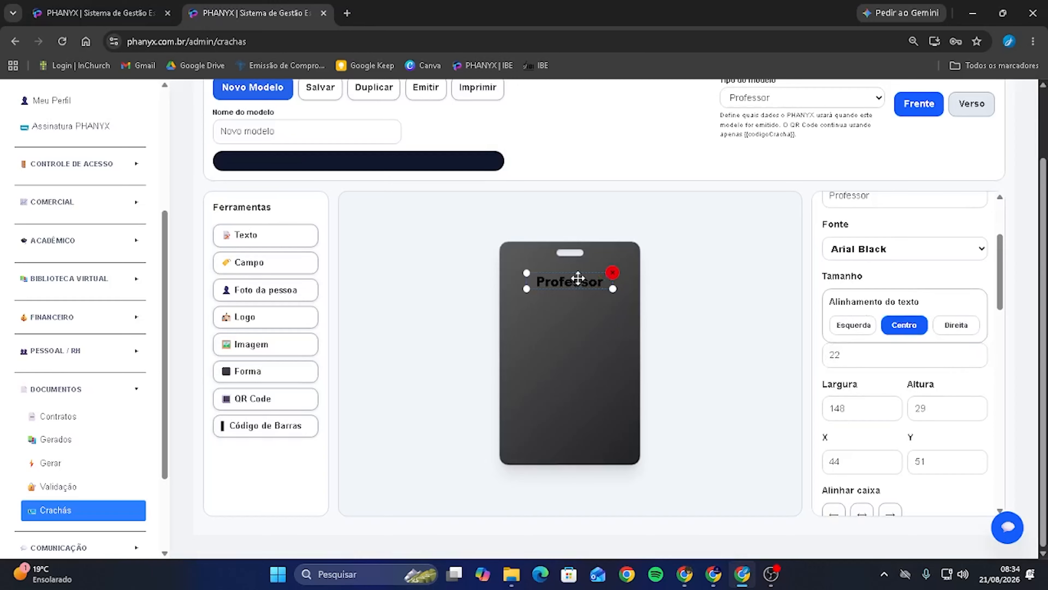
- Move the "Professor" text box slightly down to about Y 56 and set its width to 170
{"action": "left_click_drag", "start_coordinate": [574, 276], "coordinate": [574, 280]}
{"action": "scroll", "coordinate": [885, 374], "scroll_direction": "down", "scroll_amount": 2}
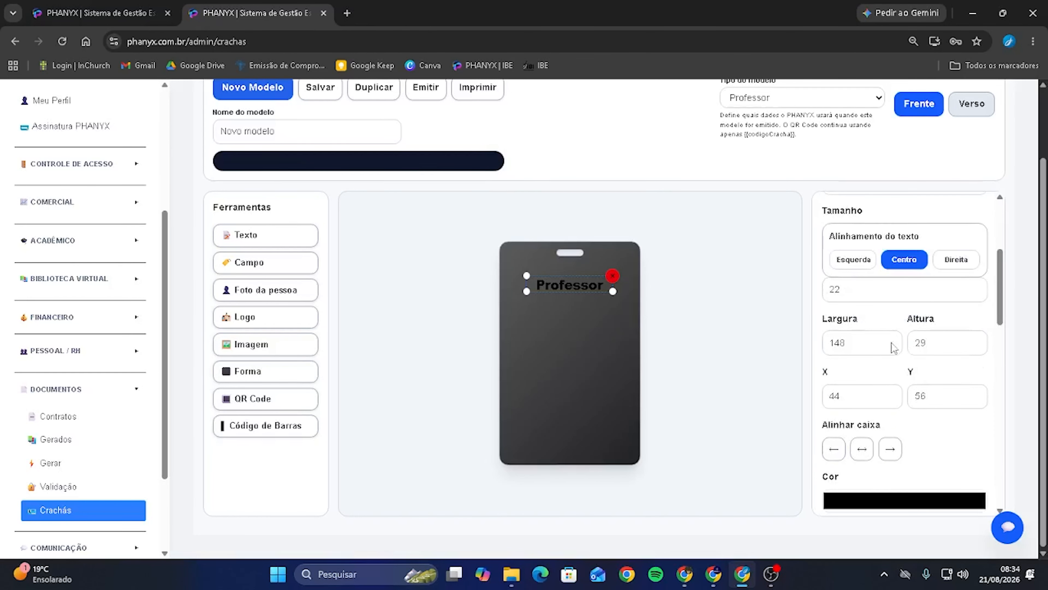
{"action": "double_click", "coordinate": [891, 339]}
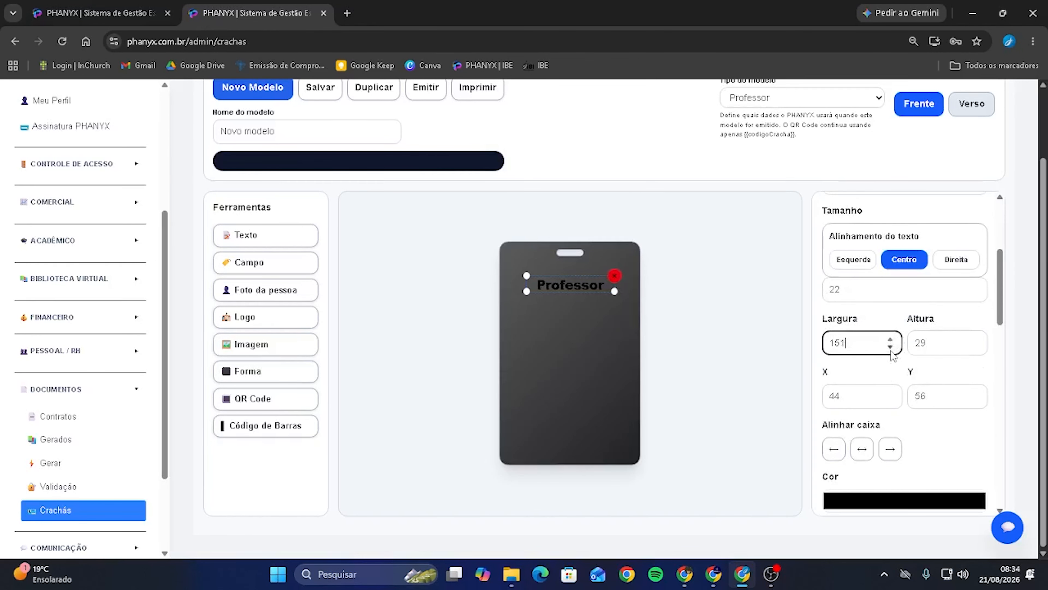
{"action": "left_click", "coordinate": [890, 347]}
{"action": "left_click", "coordinate": [890, 347]}
{"action": "type", "text": "170"}
- Set the "Professor" text box's height to 30 and shift the box slightly left to about X 39
{"action": "left_click", "coordinate": [937, 341]}
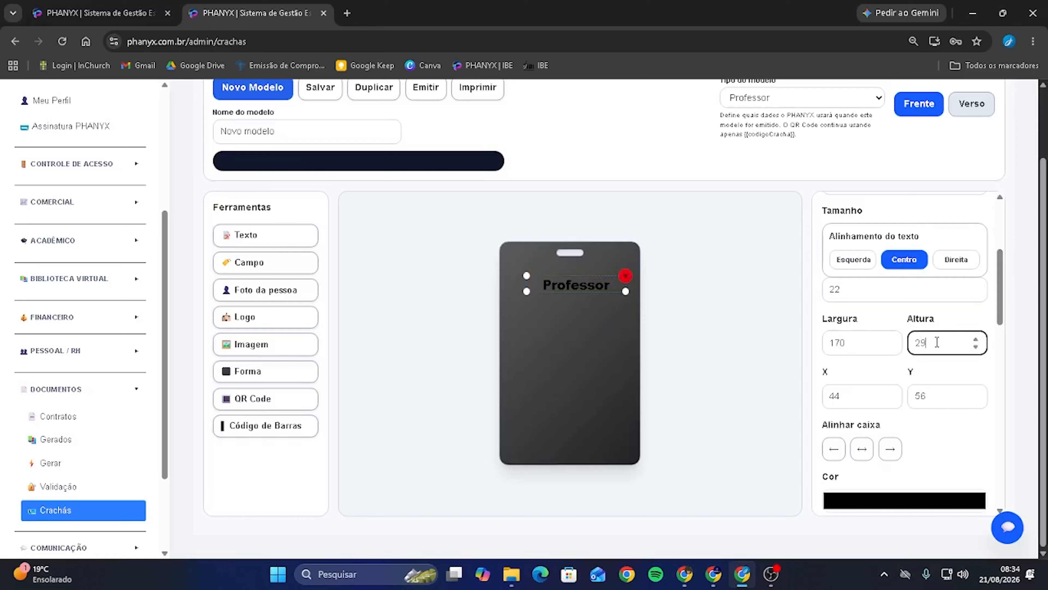
{"action": "key", "text": "BackSpace"}
{"action": "key", "text": "BackSpace"}
{"action": "type", "text": "30"}
{"action": "key", "text": "BackSpace"}
{"action": "key", "text": "BackSpace"}
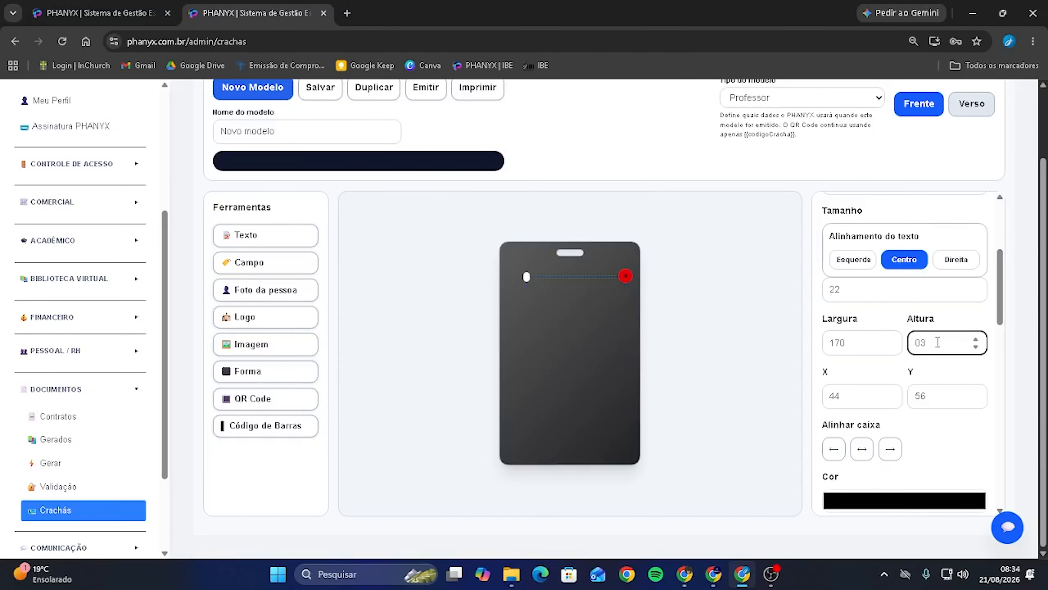
{"action": "type", "text": "30"}
{"action": "left_click", "coordinate": [977, 339]}
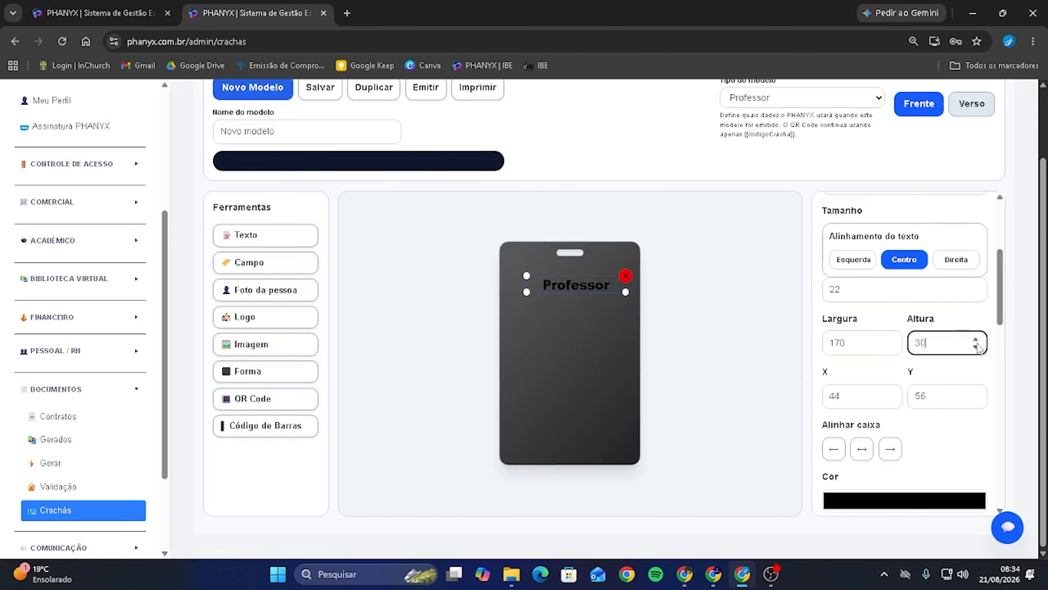
{"action": "left_click_drag", "start_coordinate": [589, 285], "coordinate": [586, 285]}
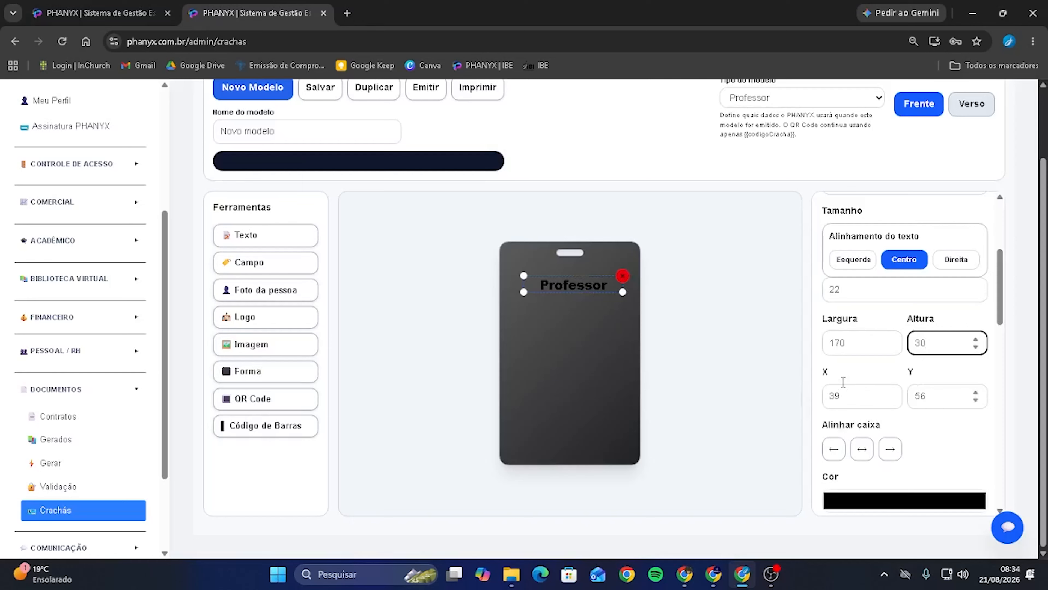
- Reposition the "Professor" text box off centre to about X 25 and Y 59
{"action": "left_click", "coordinate": [890, 400]}
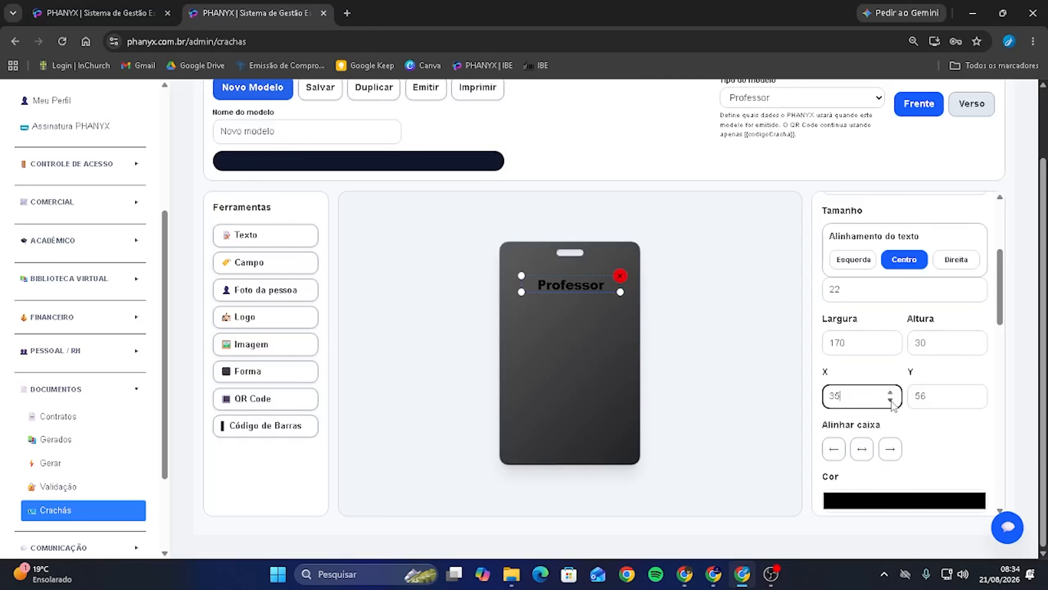
{"action": "left_click", "coordinate": [976, 392]}
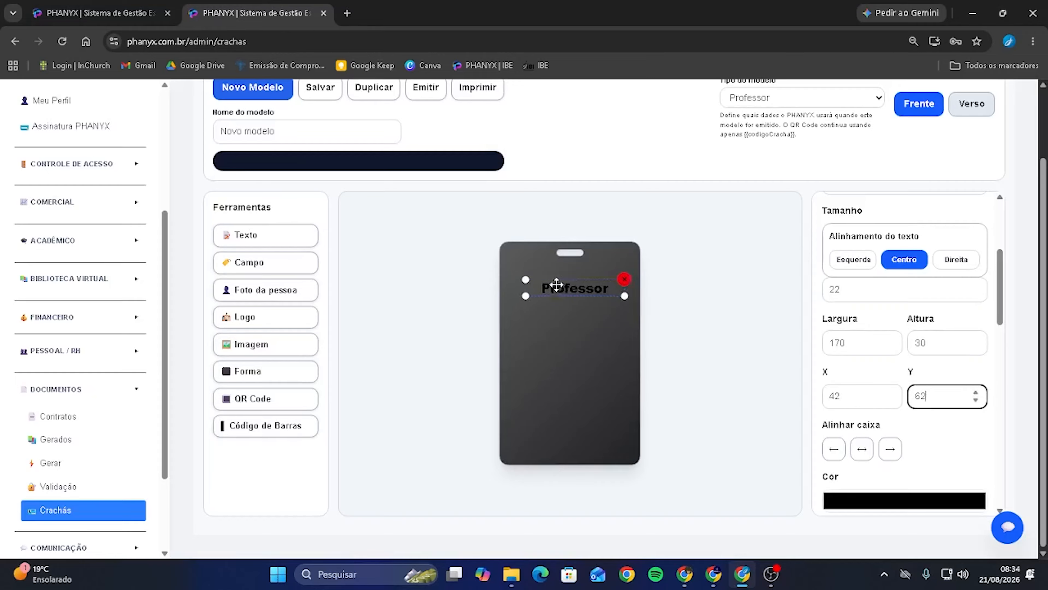
{"action": "left_click_drag", "start_coordinate": [561, 294], "coordinate": [560, 292]}
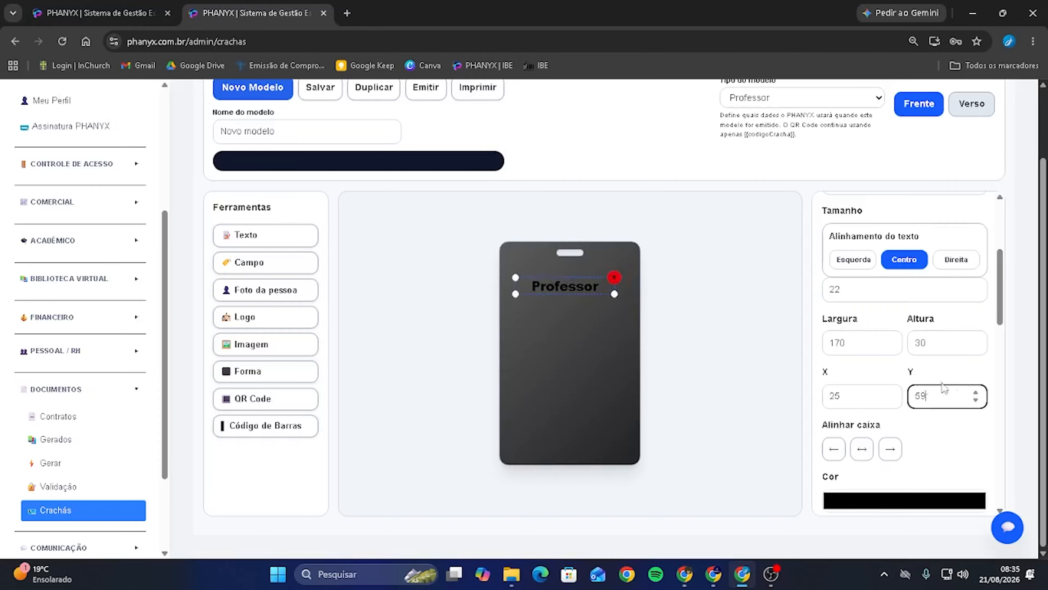
- Try the left, centre and right Alinhar caixa options on the "Professor" text box
{"action": "scroll", "coordinate": [906, 399], "scroll_direction": "down", "scroll_amount": 2}
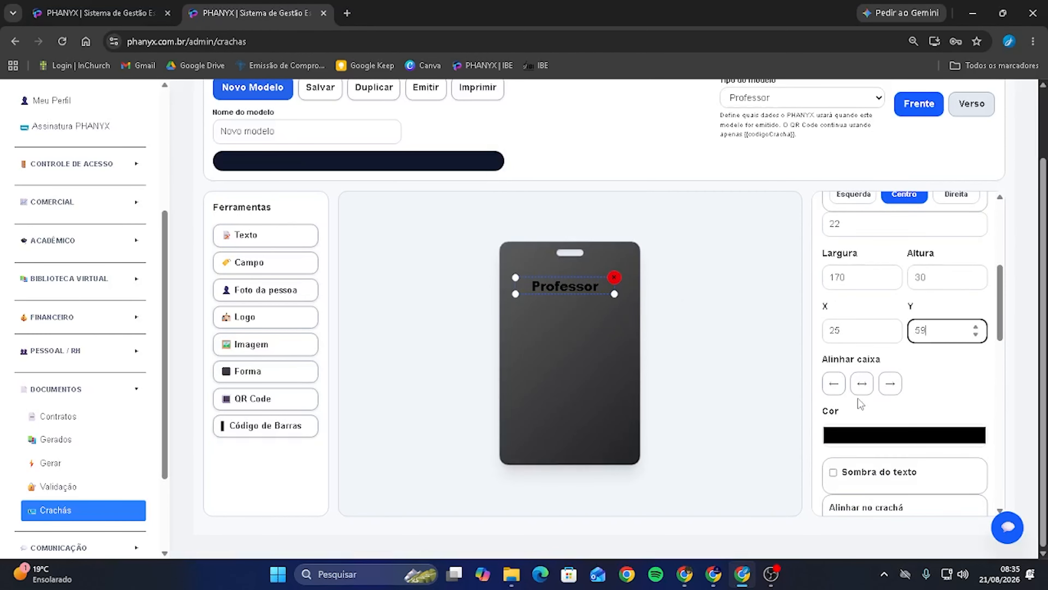
{"action": "left_click", "coordinate": [834, 383]}
{"action": "left_click", "coordinate": [862, 386]}
{"action": "left_click", "coordinate": [890, 383]}
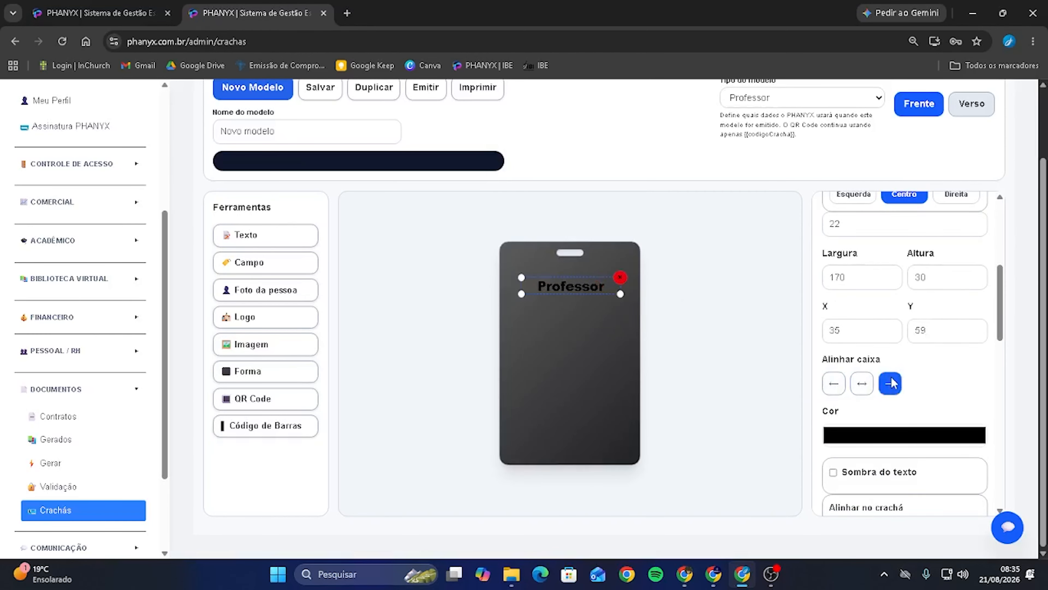
{"action": "left_click", "coordinate": [865, 384]}
{"action": "left_click", "coordinate": [866, 387]}
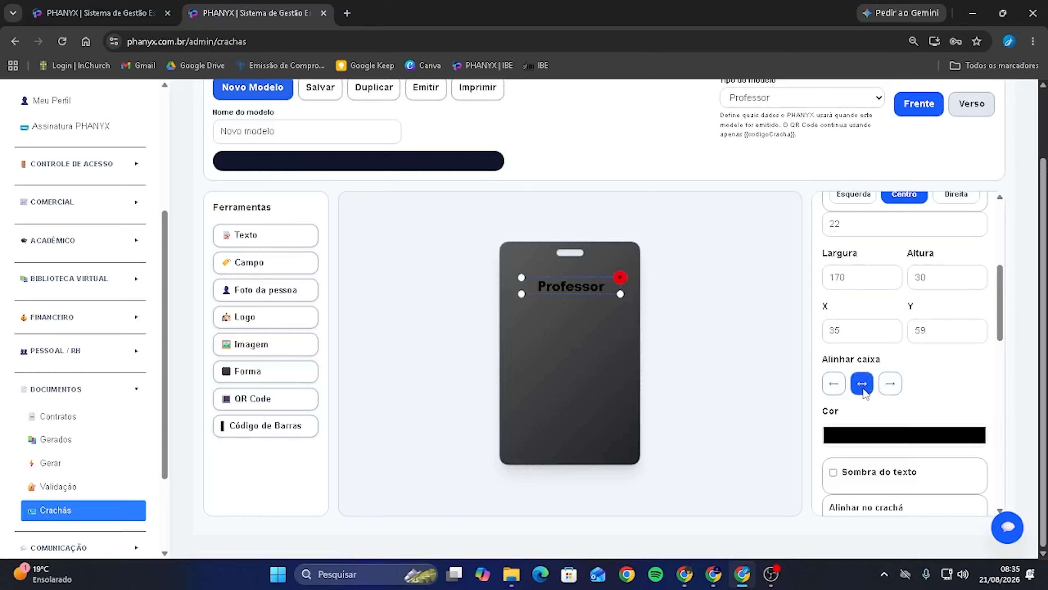
{"action": "scroll", "coordinate": [866, 393], "scroll_direction": "down", "scroll_amount": 1}
{"action": "left_click", "coordinate": [890, 318]}
{"action": "scroll", "coordinate": [888, 328], "scroll_direction": "down", "scroll_amount": 1}
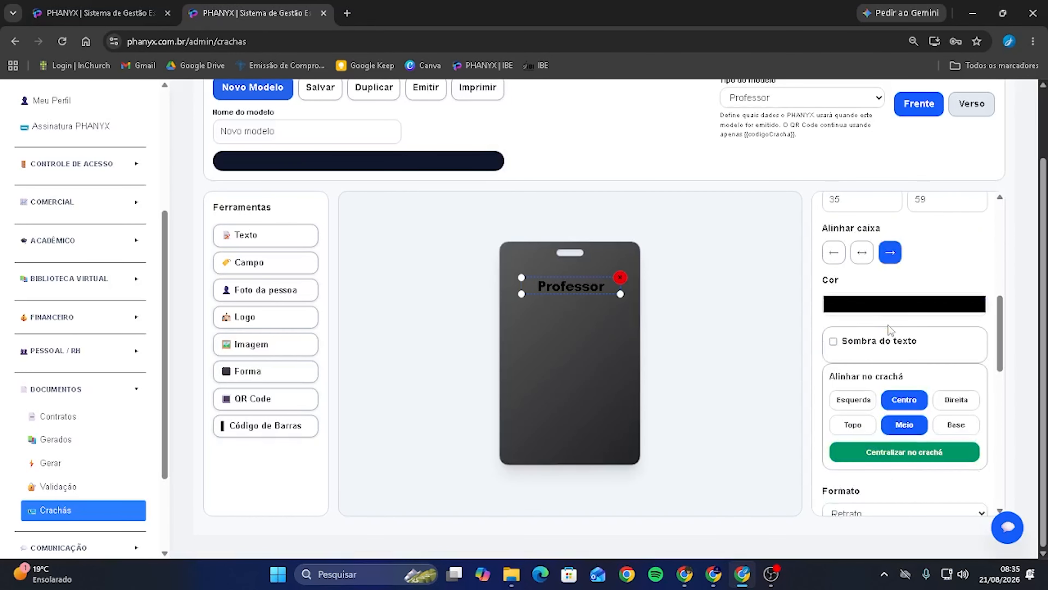
- Change the "Professor" text's colour to white (RGB 255, 255, 255)
{"action": "left_click", "coordinate": [904, 304]}
{"action": "left_click_drag", "start_coordinate": [947, 342], "coordinate": [784, 429]}
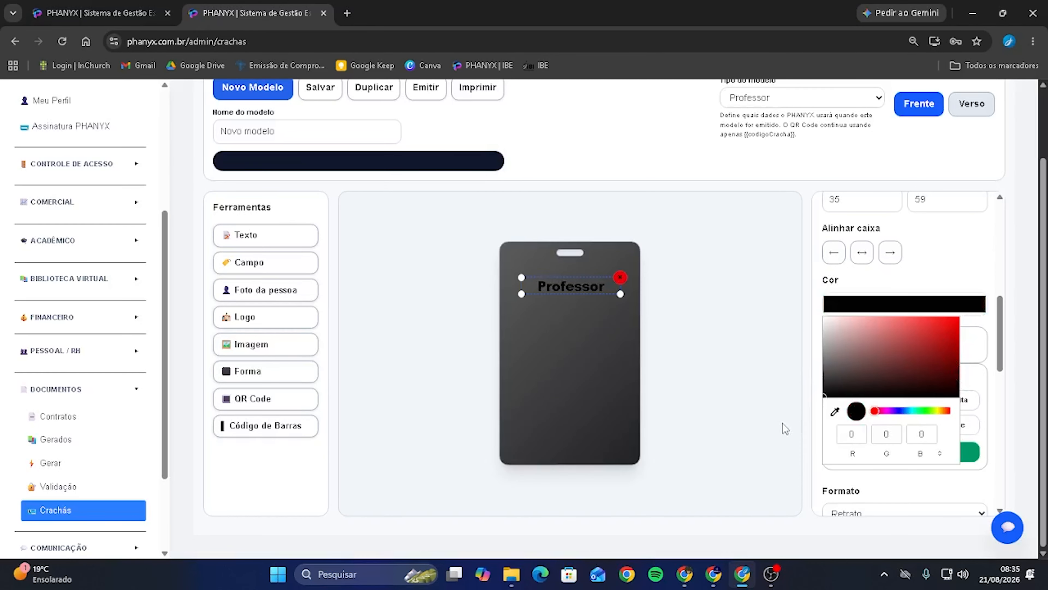
{"action": "left_click", "coordinate": [911, 285]}
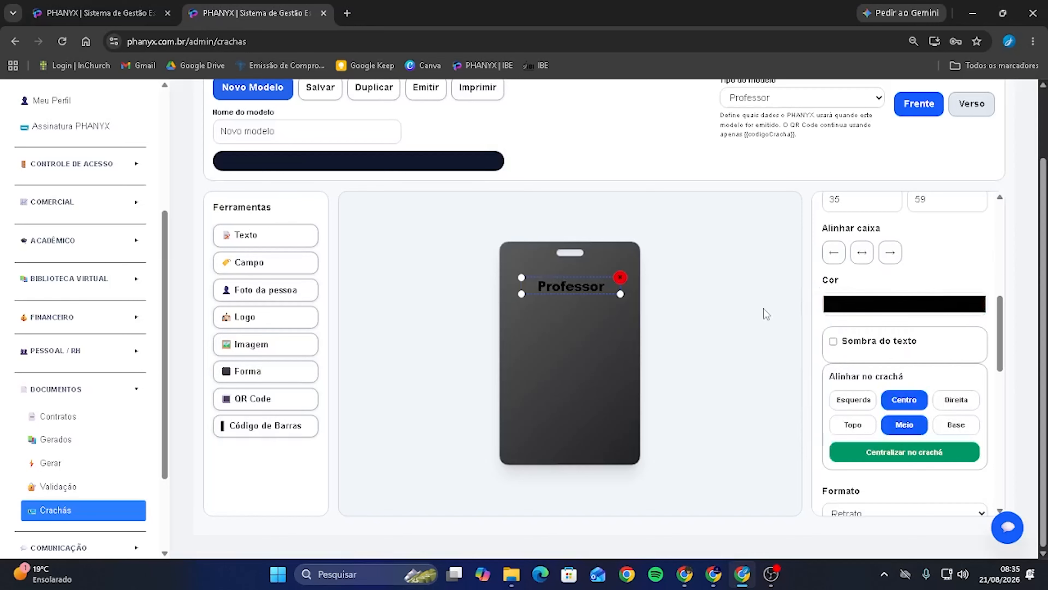
{"action": "left_click", "coordinate": [878, 304]}
{"action": "left_click_drag", "start_coordinate": [878, 320], "coordinate": [777, 271]}
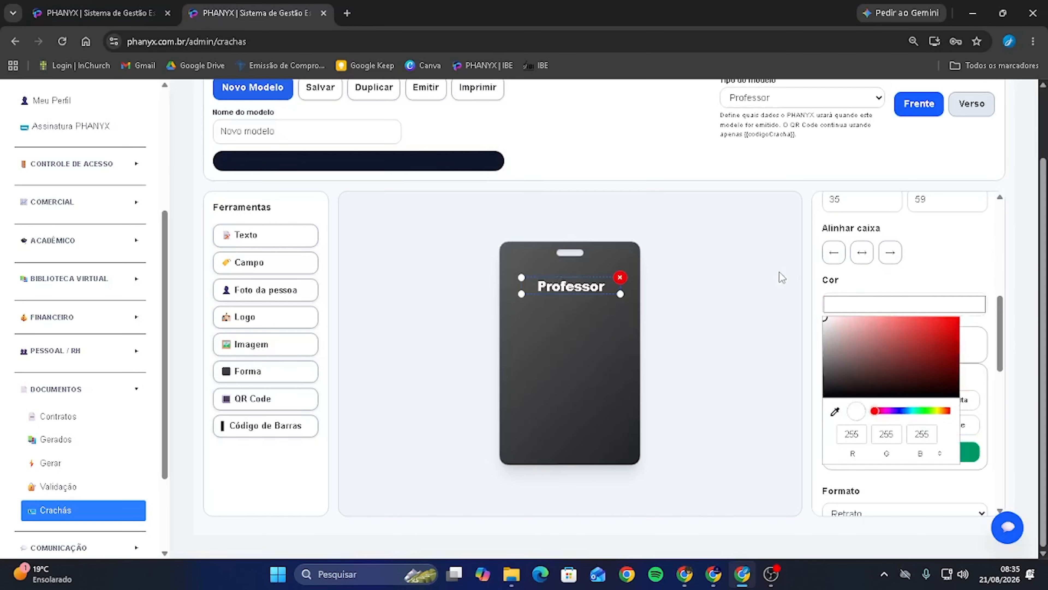
{"action": "left_click", "coordinate": [925, 279]}
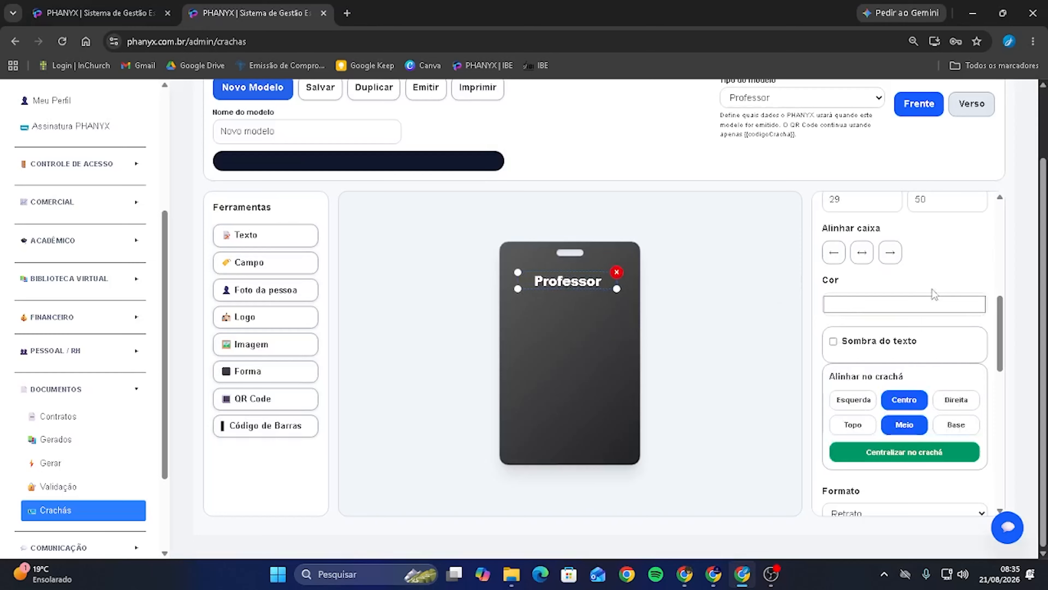
- Enable Sombra do texto on the "Professor" text and try higher and lower shadow blur values
{"action": "scroll", "coordinate": [933, 294], "scroll_direction": "down", "scroll_amount": 3}
{"action": "scroll", "coordinate": [895, 318], "scroll_direction": "up", "scroll_amount": 3}
{"action": "left_click", "coordinate": [834, 342]}
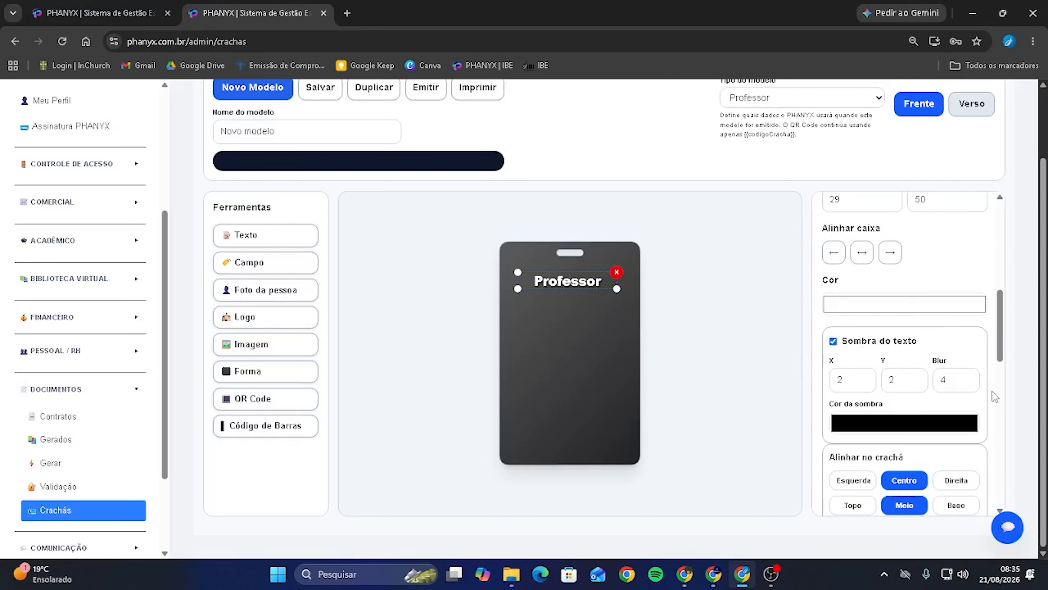
{"action": "left_click", "coordinate": [968, 376]}
{"action": "left_click", "coordinate": [967, 376]}
{"action": "left_click", "coordinate": [968, 384]}
{"action": "left_click", "coordinate": [968, 384]}
- Set the "Professor" text shadow's offset to X 5 and Y 6
{"action": "left_click", "coordinate": [865, 377]}
{"action": "left_click", "coordinate": [865, 384]}
{"action": "left_click", "coordinate": [866, 384]}
{"action": "left_click", "coordinate": [864, 384]}
{"action": "left_click", "coordinate": [864, 384]}
{"action": "left_click", "coordinate": [864, 384]}
{"action": "left_click", "coordinate": [917, 376]}
{"action": "left_click", "coordinate": [918, 377]}
{"action": "left_click", "coordinate": [917, 376]}
{"action": "left_click", "coordinate": [917, 377]}
{"action": "left_click", "coordinate": [917, 376]}
- Enlarge the "Professor" text box to about 172 wide and 43 high, and set its shadow blur to 5
{"action": "left_click", "coordinate": [620, 296]}
{"action": "left_click_drag", "start_coordinate": [617, 289], "coordinate": [619, 297]}
{"action": "left_click", "coordinate": [968, 377]}
- Try out shades for the "Professor" text's shadow colour, keeping black
{"action": "left_click", "coordinate": [869, 419]}
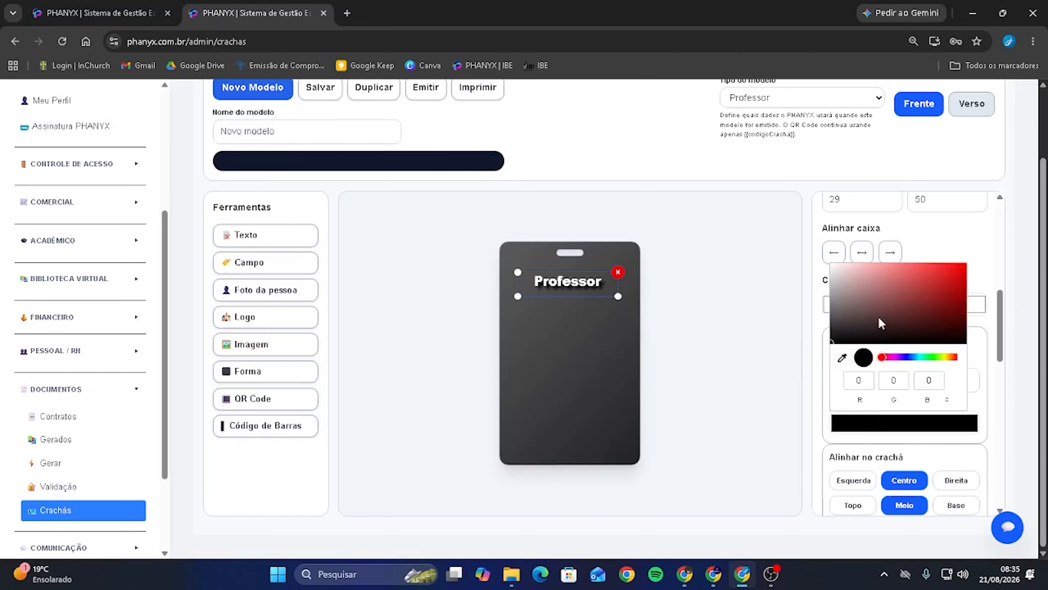
{"action": "mouse_move", "coordinate": [878, 317]}
{"action": "left_mouse_down"}
{"action": "mouse_move", "coordinate": [895, 332]}
{"action": "mouse_move", "coordinate": [925, 297]}
{"action": "mouse_move", "coordinate": [812, 262]}
{"action": "mouse_move", "coordinate": [783, 366]}
{"action": "left_mouse_up"}
{"action": "left_click", "coordinate": [827, 399]}
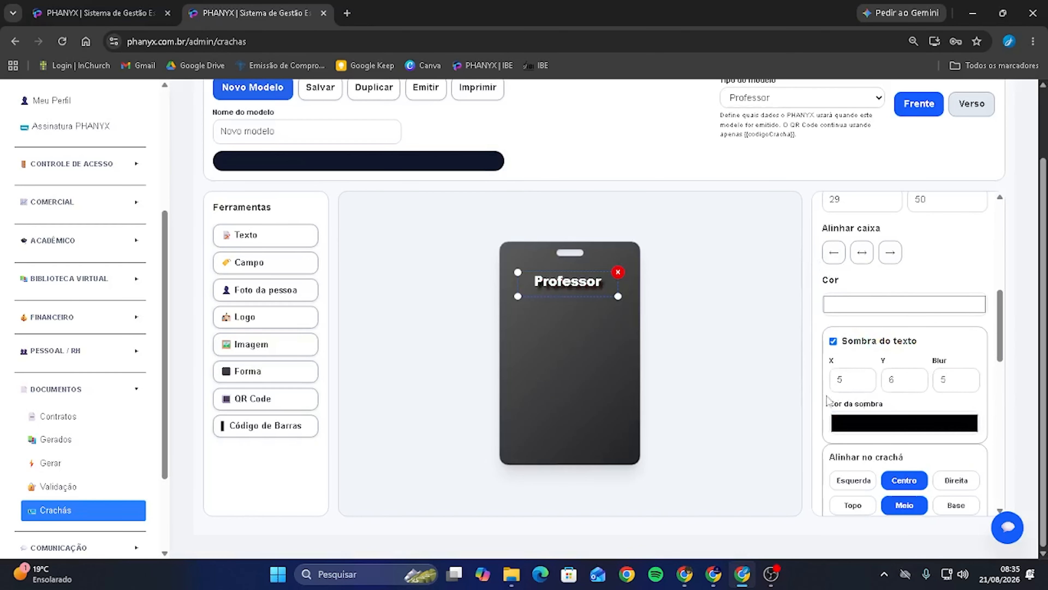
{"action": "left_click", "coordinate": [958, 381]}
- Disable the text shadow and centre the "Professor" text box horizontally with Alinhar caixa
{"action": "scroll", "coordinate": [970, 385], "scroll_direction": "up", "scroll_amount": 3}
{"action": "left_click", "coordinate": [832, 341]}
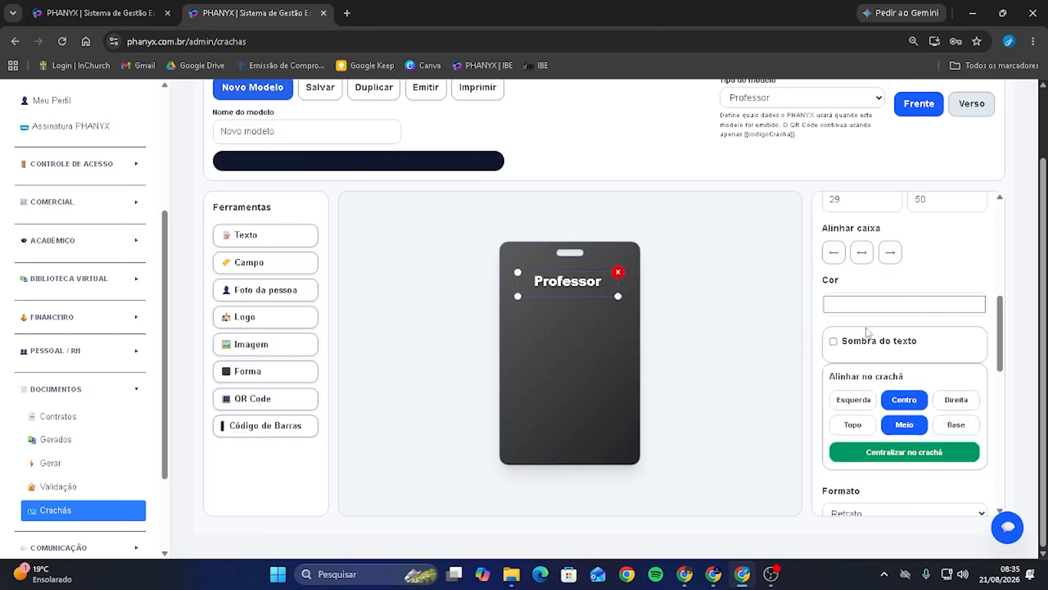
{"action": "left_click", "coordinate": [861, 252]}
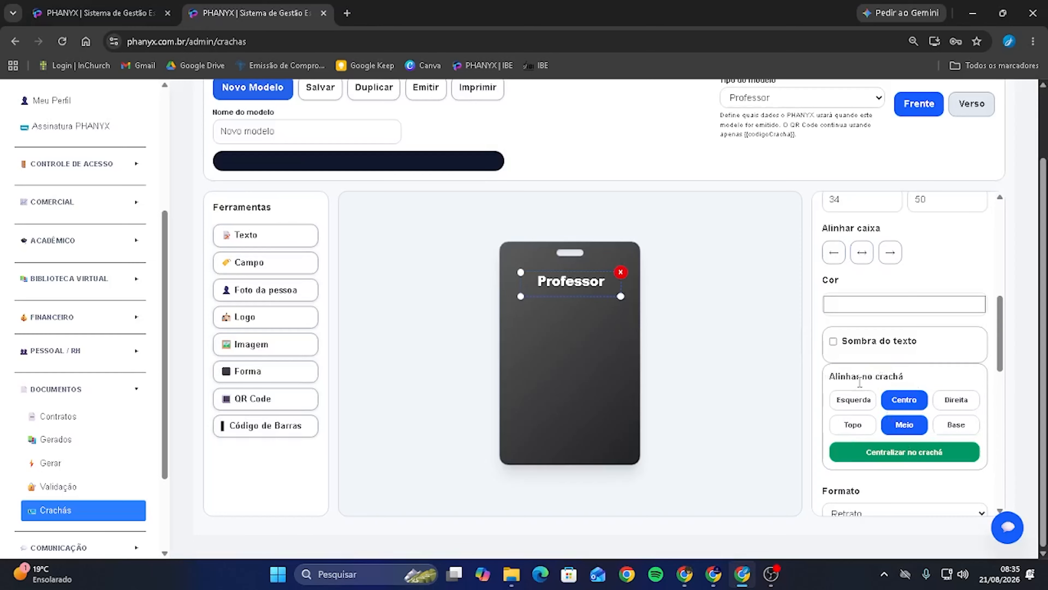
- Try the Topo, Meio and Base badge alignments on the "Professor" text box, ending on Meio
{"action": "scroll", "coordinate": [883, 418], "scroll_direction": "down", "scroll_amount": 3}
{"action": "scroll", "coordinate": [941, 413], "scroll_direction": "up", "scroll_amount": 2}
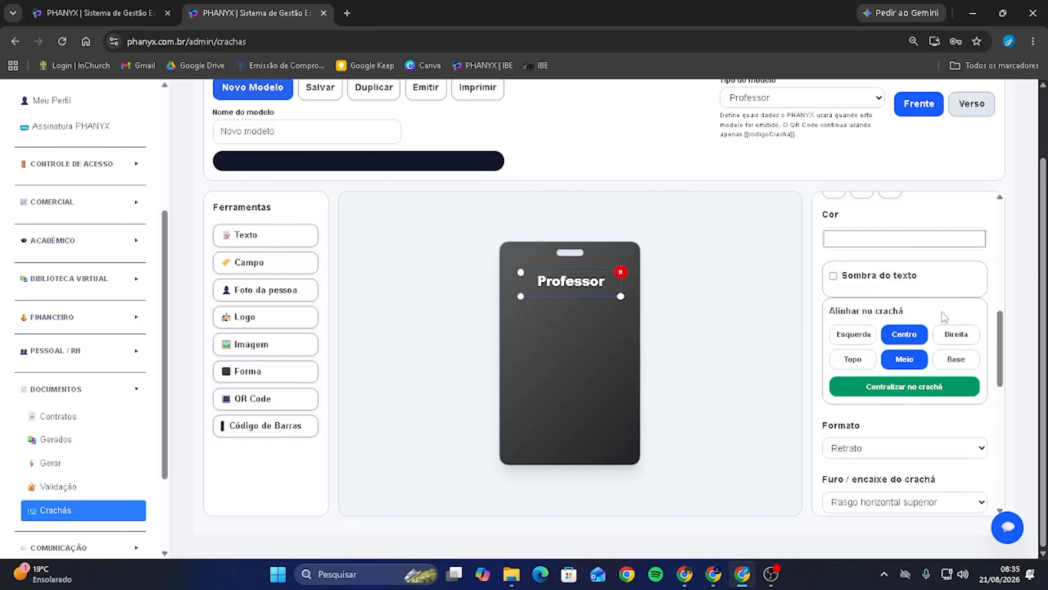
{"action": "left_click", "coordinate": [857, 365]}
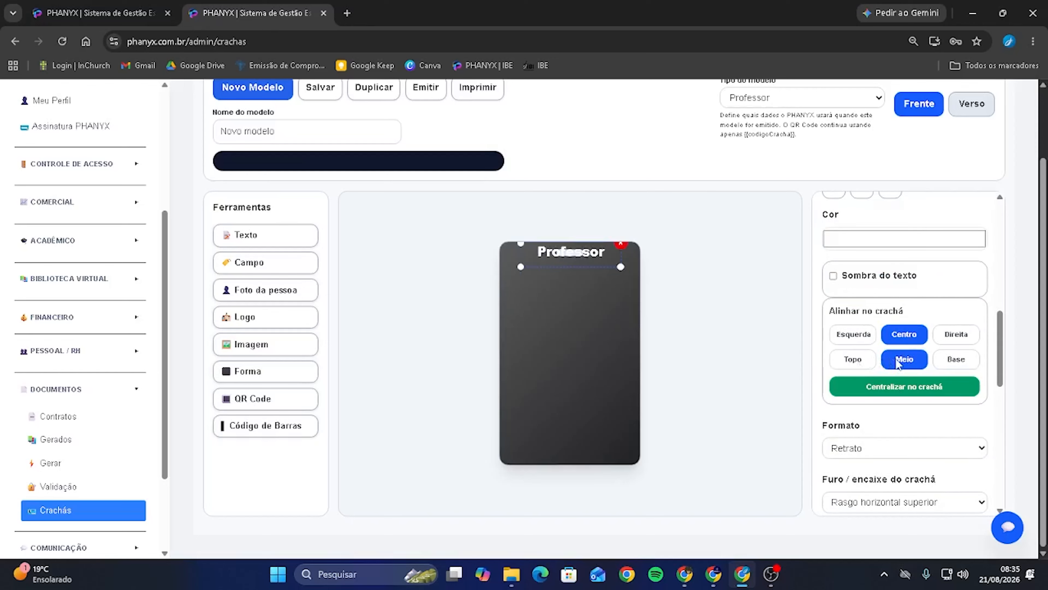
{"action": "left_click", "coordinate": [898, 362]}
{"action": "left_click", "coordinate": [957, 367]}
{"action": "left_click", "coordinate": [901, 358]}
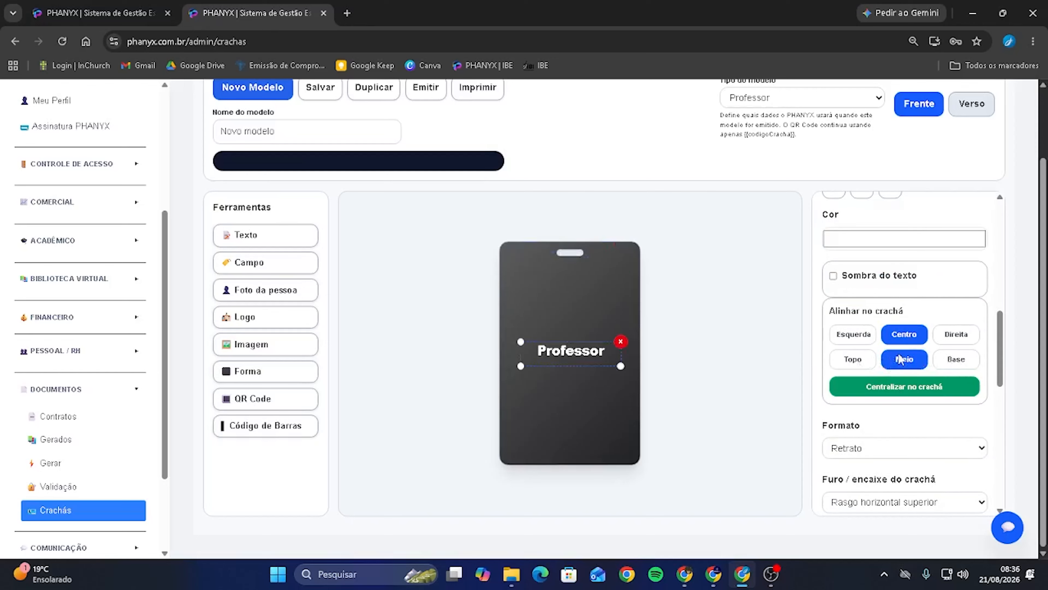
- Try the Esquerda, Centro and Direita badge alignments on the "Professor" text box, ending on Centro
{"action": "left_click", "coordinate": [846, 336]}
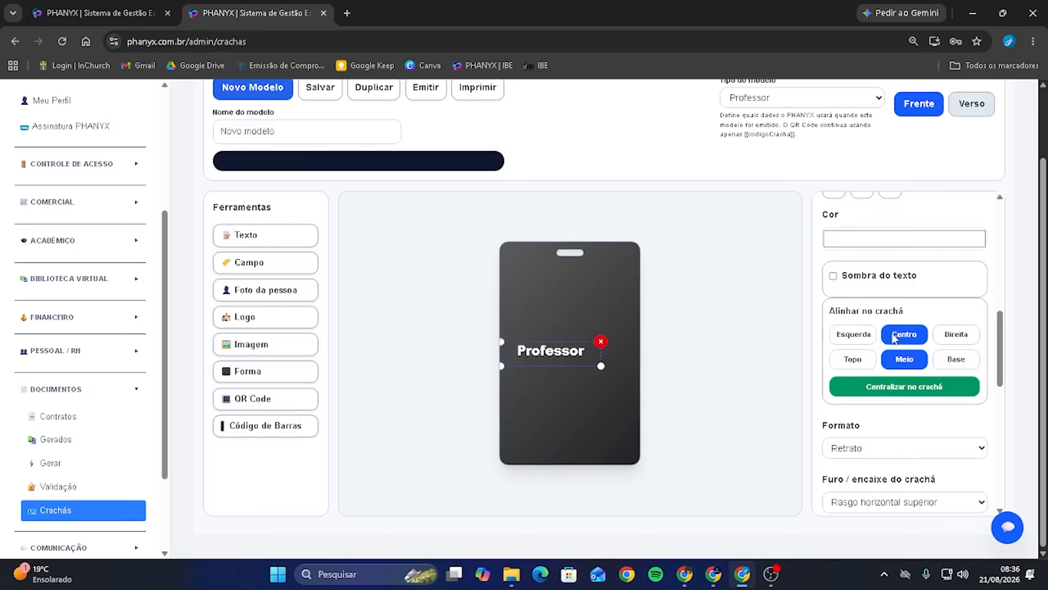
{"action": "left_click", "coordinate": [903, 335]}
{"action": "left_click", "coordinate": [957, 336]}
{"action": "left_click", "coordinate": [917, 335]}
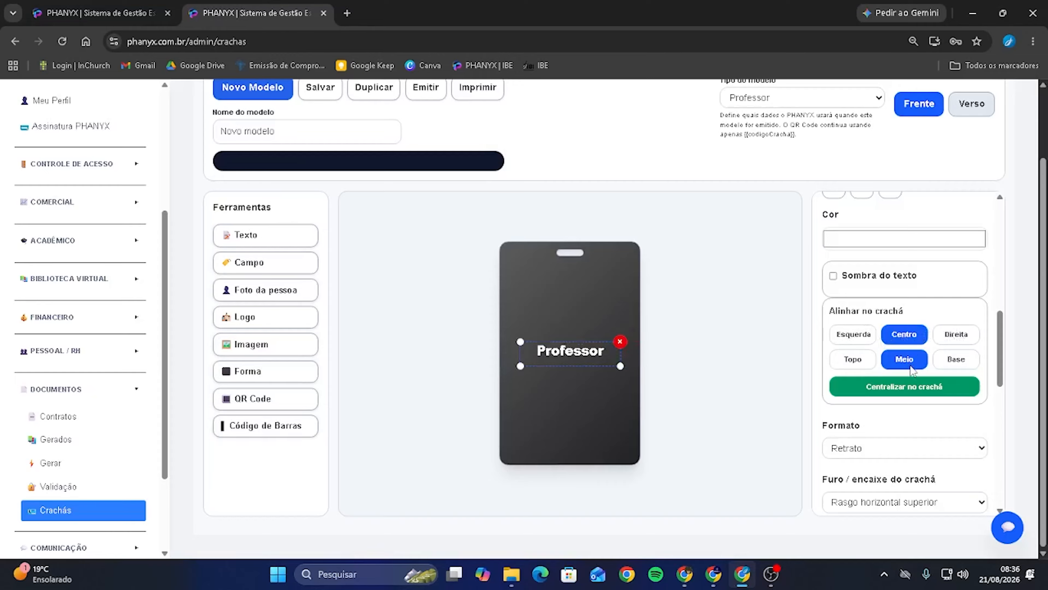
- Centre the "Professor" text box with Centralizar no crachá after moving it off centre, and move it up to about X 33, Y 45
{"action": "left_click_drag", "start_coordinate": [587, 337], "coordinate": [568, 268]}
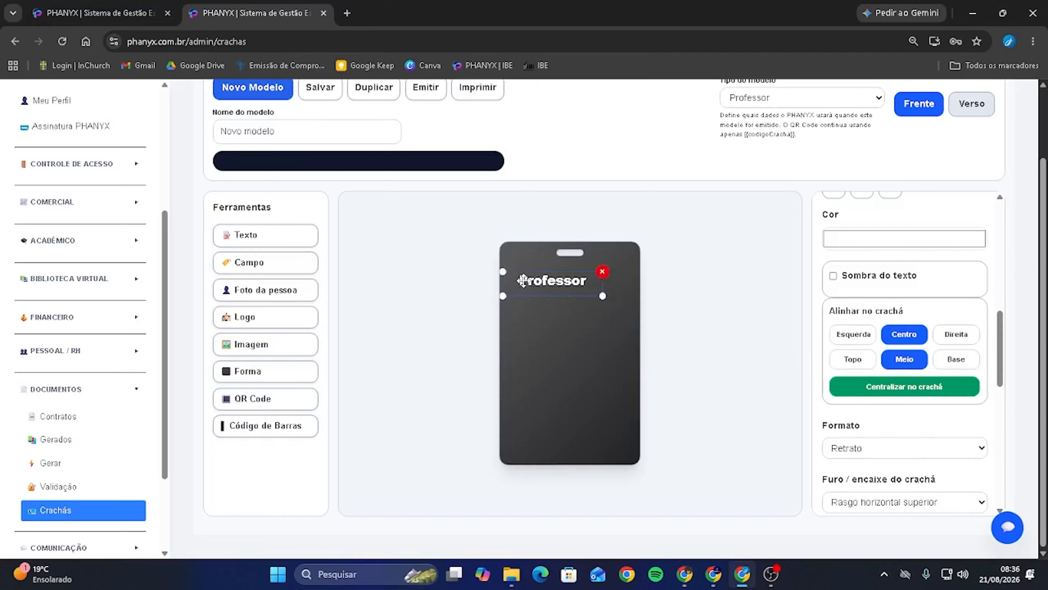
{"action": "left_click", "coordinate": [910, 388]}
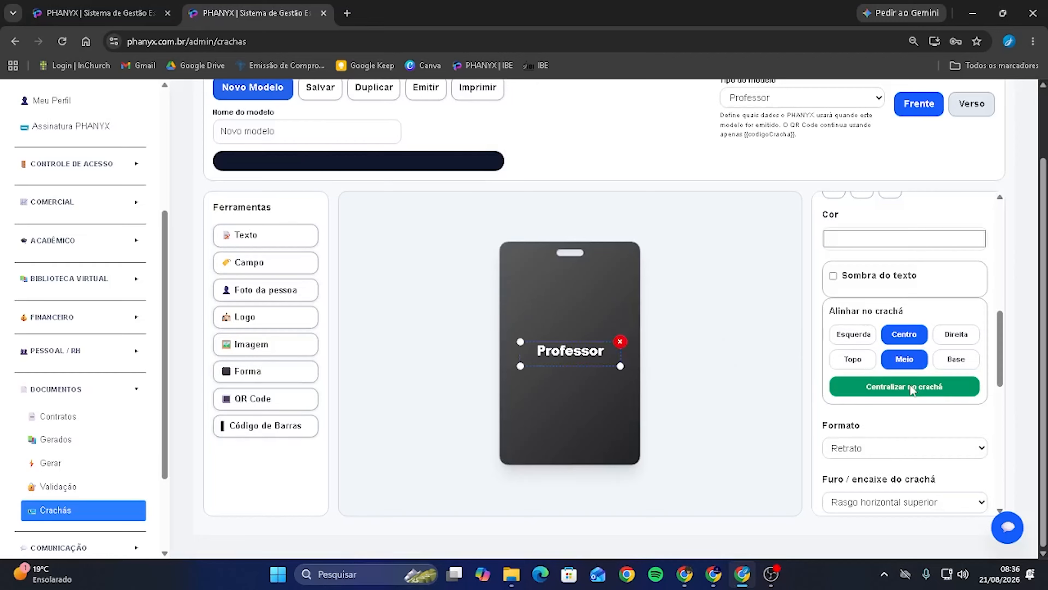
{"action": "left_click_drag", "start_coordinate": [569, 345], "coordinate": [569, 275]}
- Try size 18 on the "Professor" text and settle on size 20
{"action": "scroll", "coordinate": [920, 239], "scroll_direction": "up", "scroll_amount": 6}
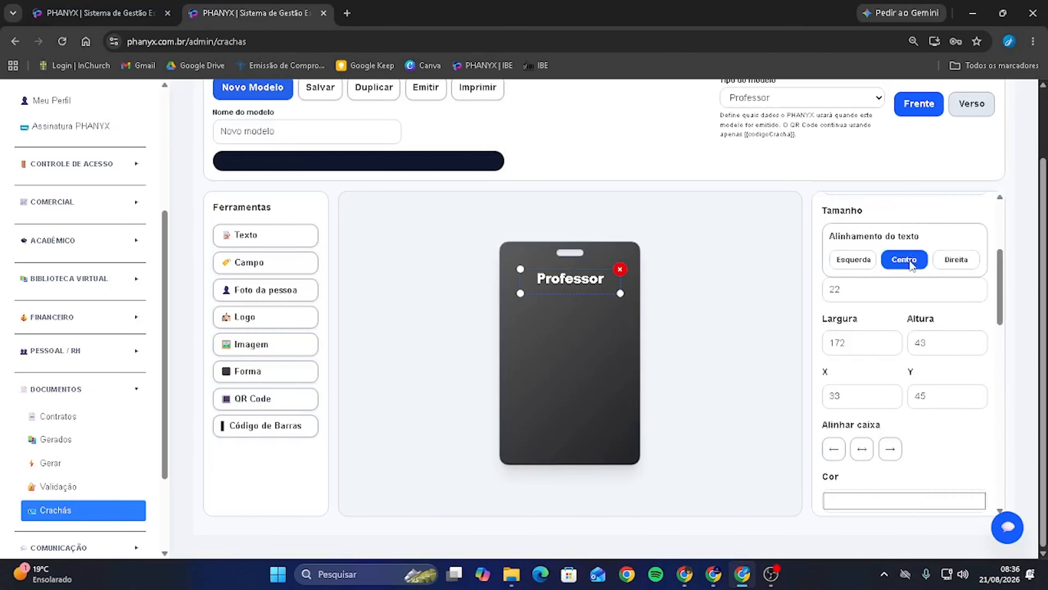
{"action": "left_click", "coordinate": [854, 292]}
{"action": "key", "text": "BackSpace"}
{"action": "key", "text": "BackSpace"}
{"action": "type", "text": "18"}
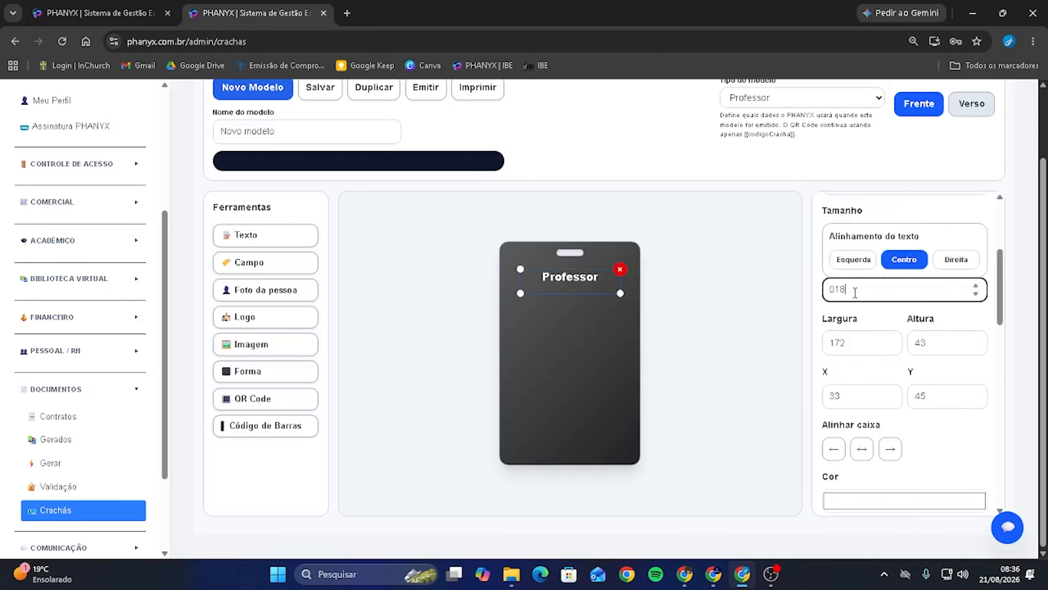
{"action": "key", "text": "BackSpace"}
{"action": "key", "text": "BackSpace"}
{"action": "type", "text": "20"}
{"action": "left_click", "coordinate": [766, 298]}
- Nudge the "Professor" text box sideways and centre it horizontally again with Alinhar caixa
{"action": "scroll", "coordinate": [882, 318], "scroll_direction": "down", "scroll_amount": 10}
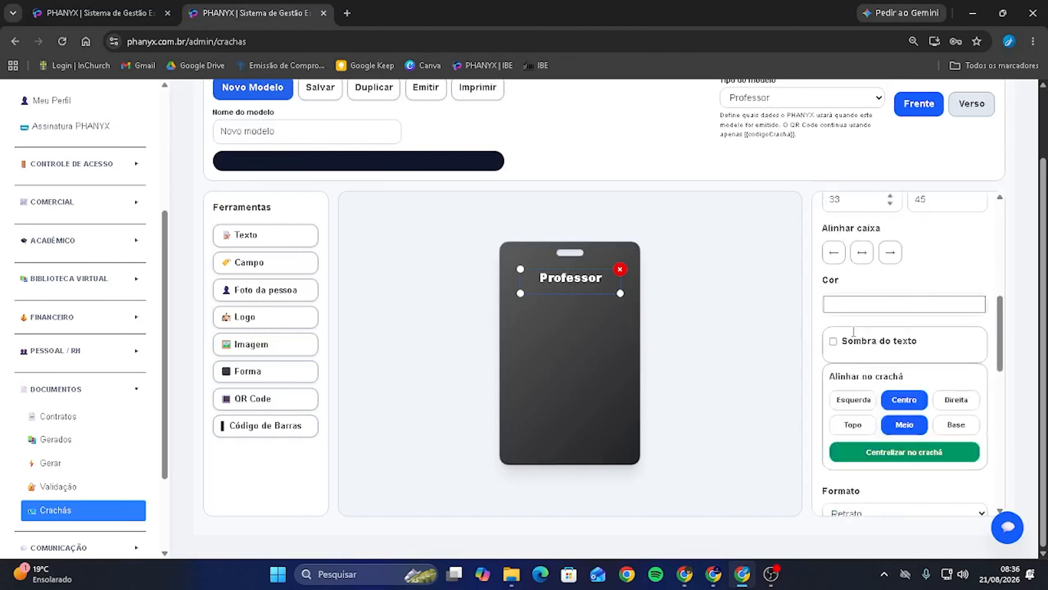
{"action": "scroll", "coordinate": [881, 318], "scroll_direction": "up", "scroll_amount": 2}
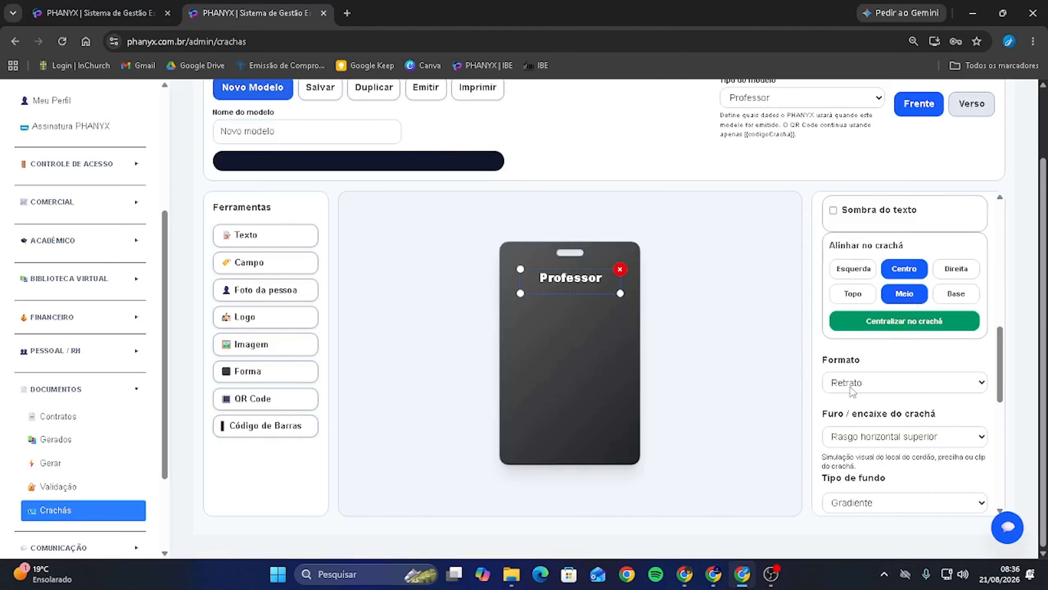
{"action": "left_click_drag", "start_coordinate": [572, 284], "coordinate": [572, 284]}
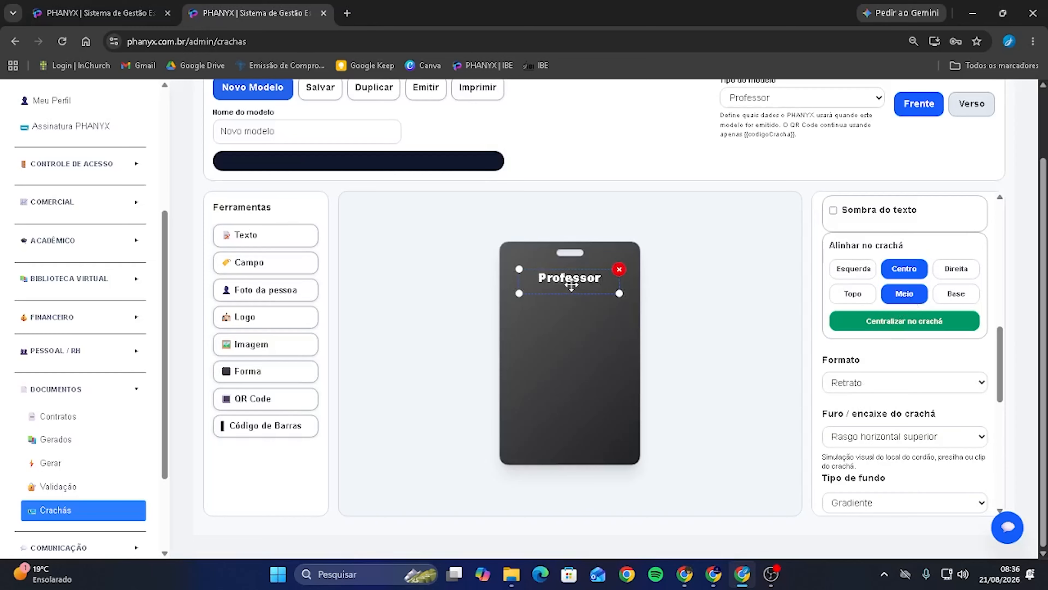
{"action": "scroll", "coordinate": [920, 367], "scroll_direction": "up", "scroll_amount": 8}
{"action": "left_click", "coordinate": [862, 449]}
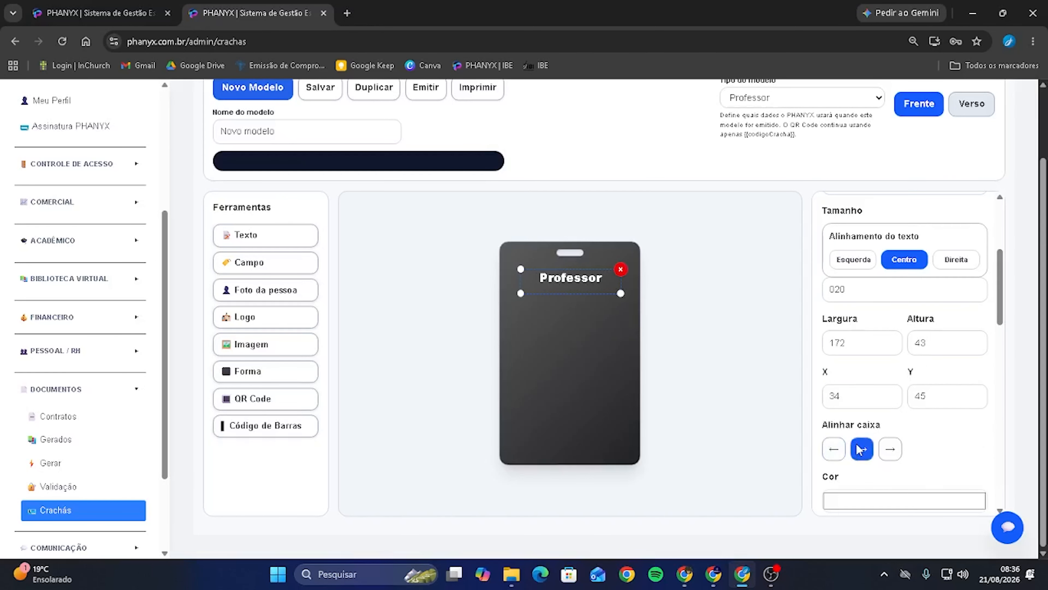
{"action": "scroll", "coordinate": [857, 348], "scroll_direction": "down", "scroll_amount": 7}
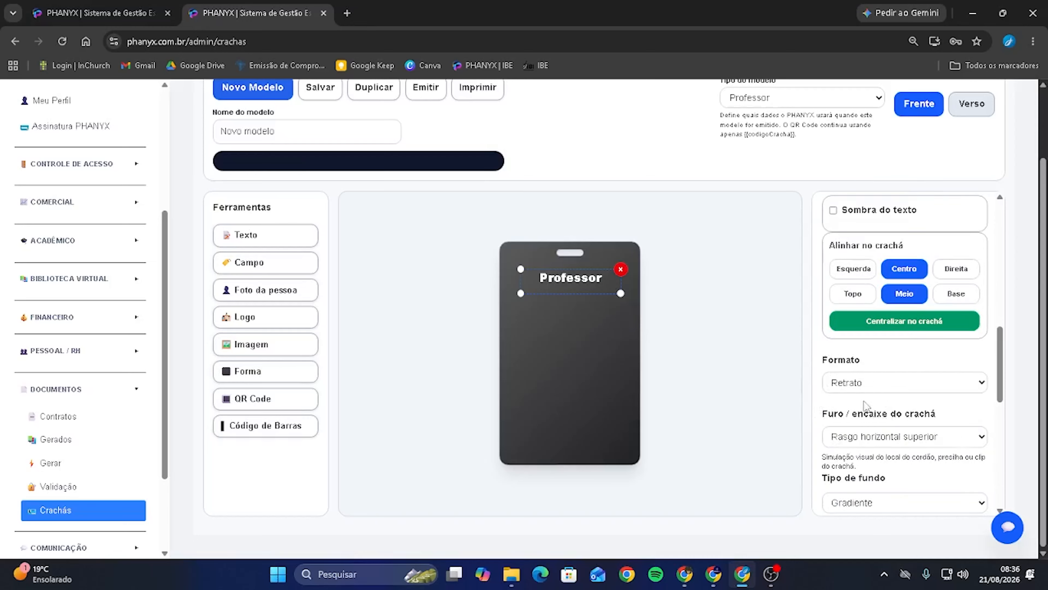
{"action": "scroll", "coordinate": [962, 470], "scroll_direction": "down", "scroll_amount": 7}
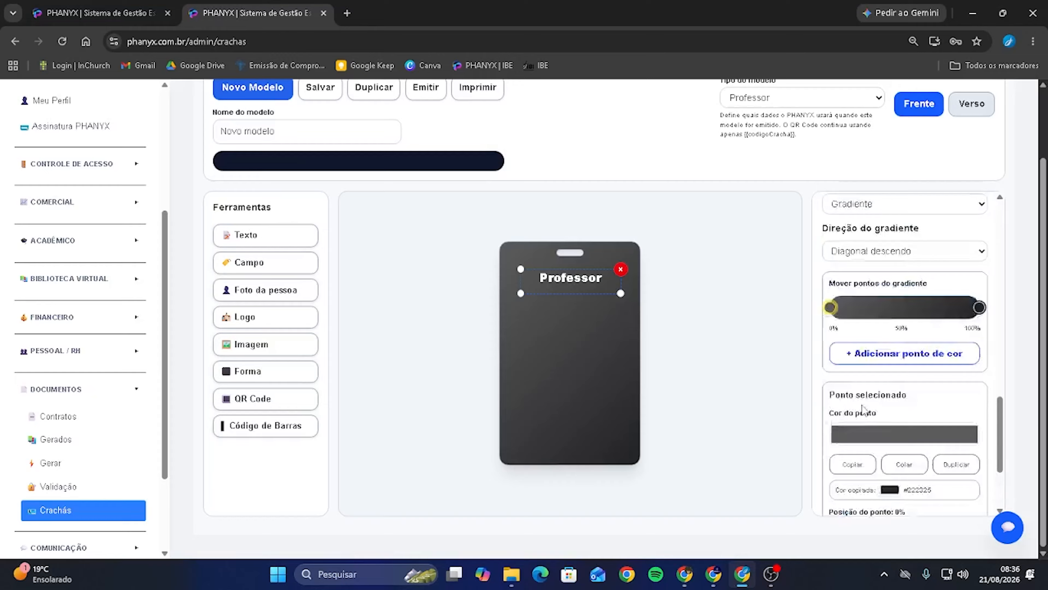
{"action": "scroll", "coordinate": [891, 426], "scroll_direction": "up", "scroll_amount": 9}
{"action": "scroll", "coordinate": [892, 425], "scroll_direction": "up", "scroll_amount": 6}
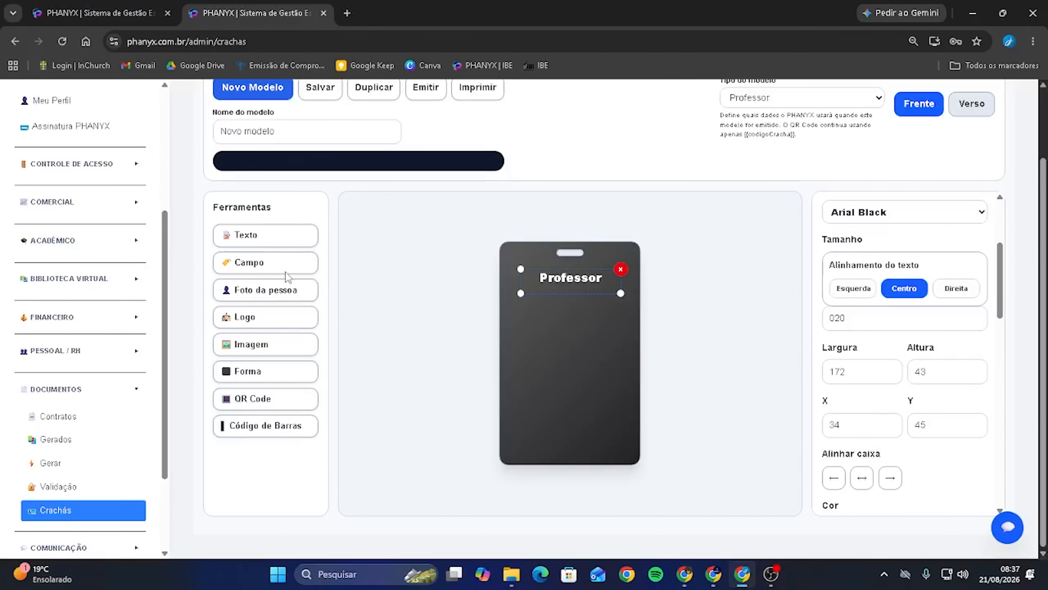
- Add a Professor - Nome dynamic field to the badge and place it just below the "Professor" text
{"action": "left_click", "coordinate": [274, 269]}
{"action": "left_click", "coordinate": [571, 299]}
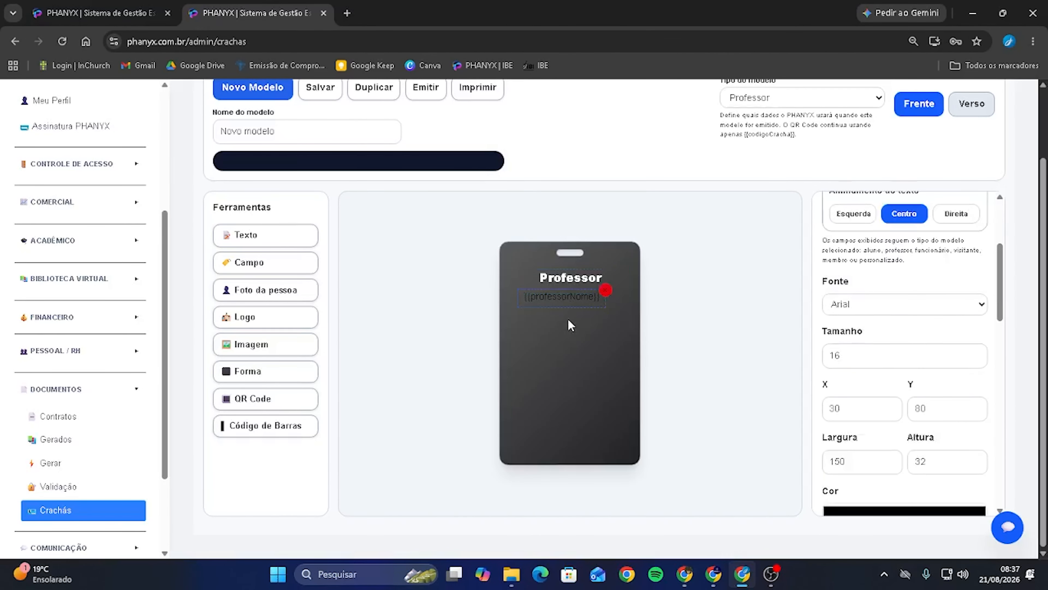
{"action": "left_click_drag", "start_coordinate": [564, 300], "coordinate": [572, 306]}
{"action": "scroll", "coordinate": [929, 346], "scroll_direction": "up", "scroll_amount": 4}
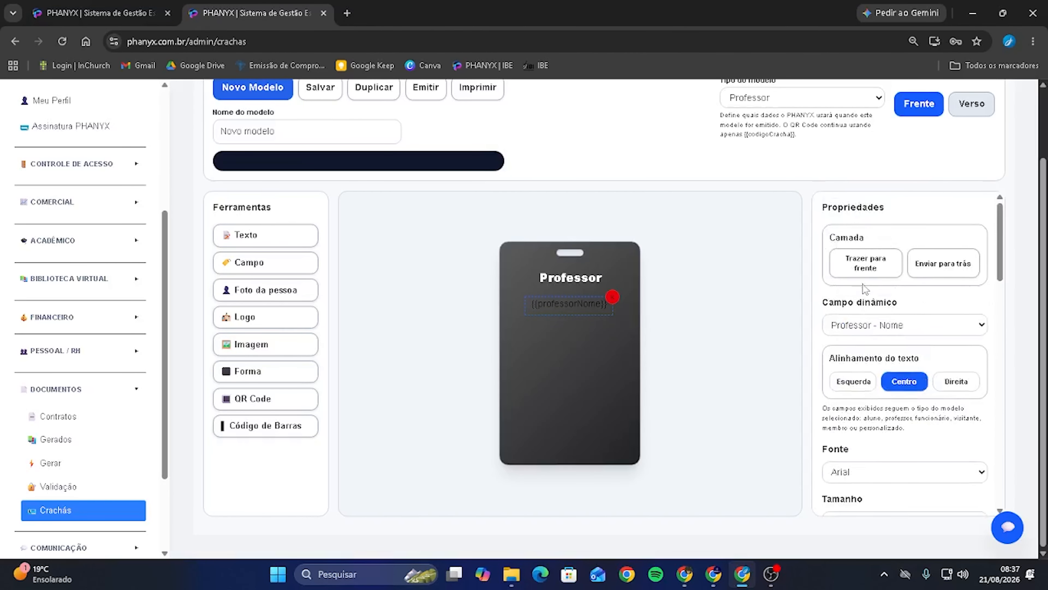
- Overlap the name field with the "Professor" text to alternate its layer between back and front, and move it back below the text
{"action": "left_click_drag", "start_coordinate": [572, 307], "coordinate": [580, 282]}
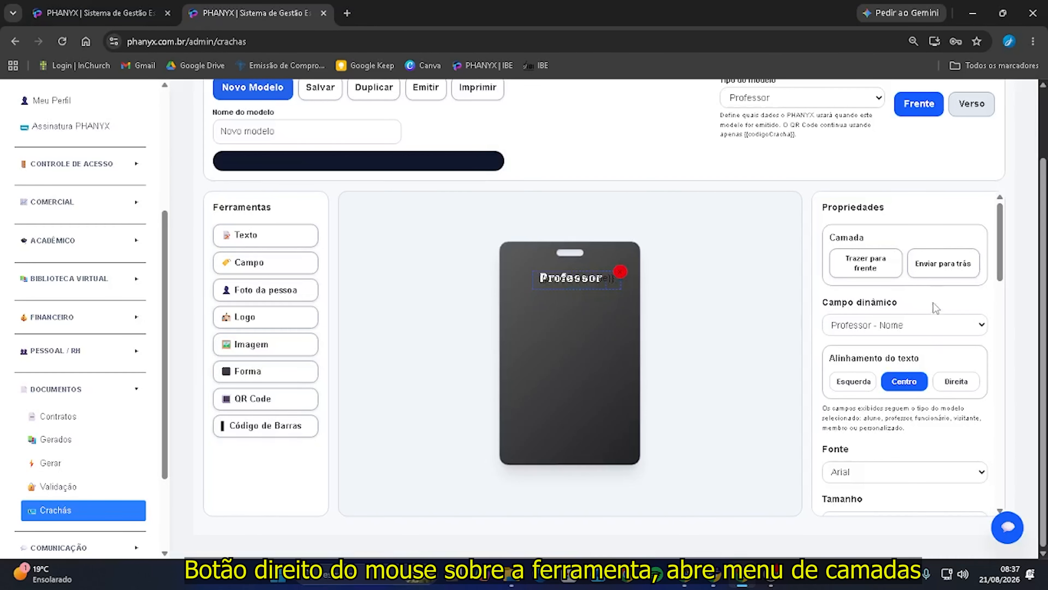
{"action": "left_click", "coordinate": [922, 268]}
{"action": "left_click", "coordinate": [882, 267]}
{"action": "left_click", "coordinate": [932, 269]}
{"action": "left_click", "coordinate": [888, 267]}
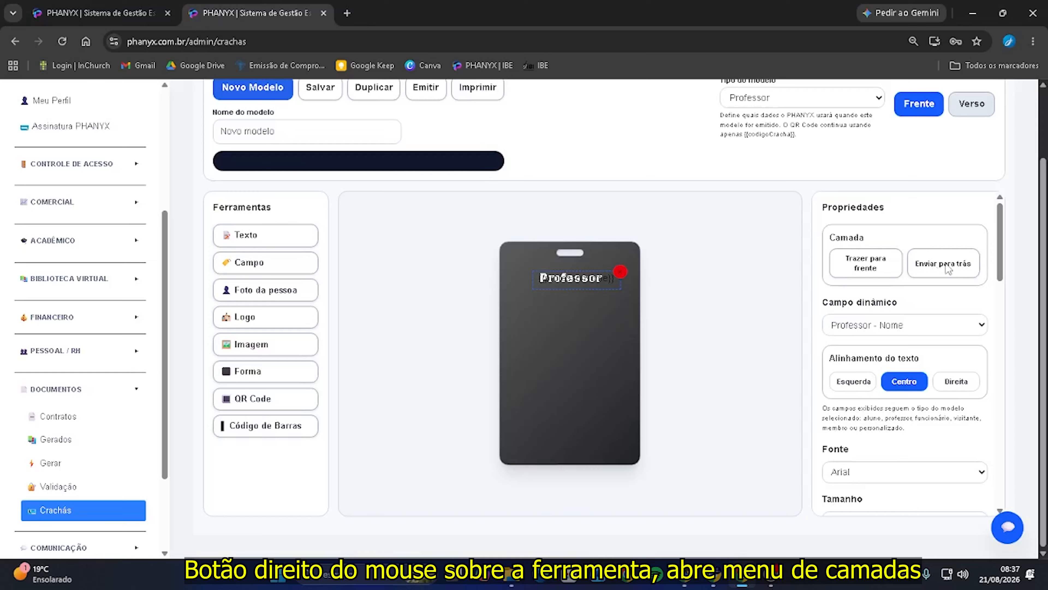
{"action": "left_click", "coordinate": [929, 268]}
{"action": "left_click", "coordinate": [882, 267]}
{"action": "left_click_drag", "start_coordinate": [562, 282], "coordinate": [570, 302]}
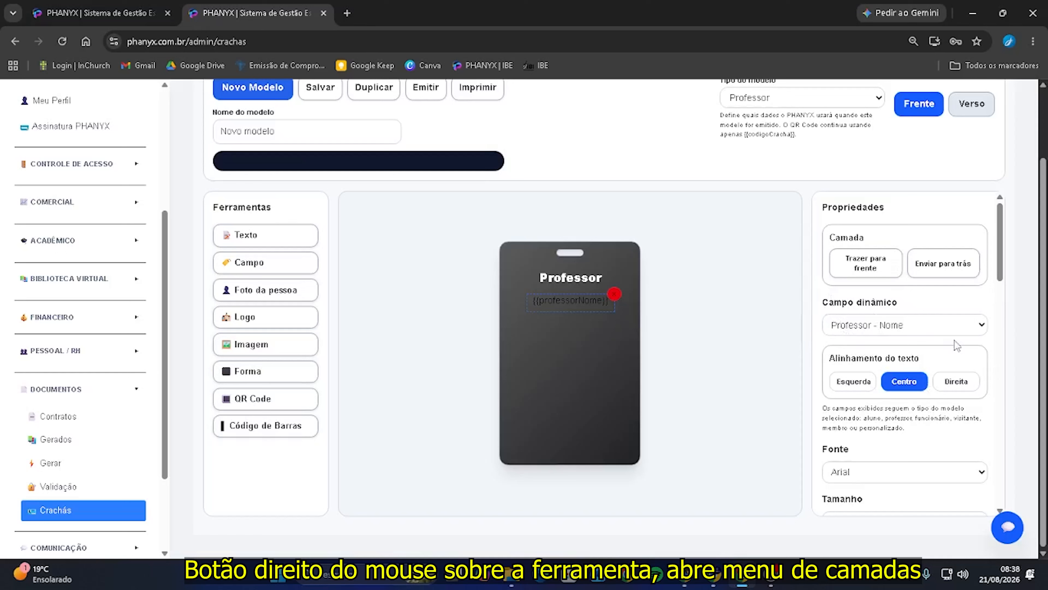
- Try the Crachá - Validade option as the field's dynamic content and switch back to Professor - Nome
{"action": "left_click", "coordinate": [898, 330]}
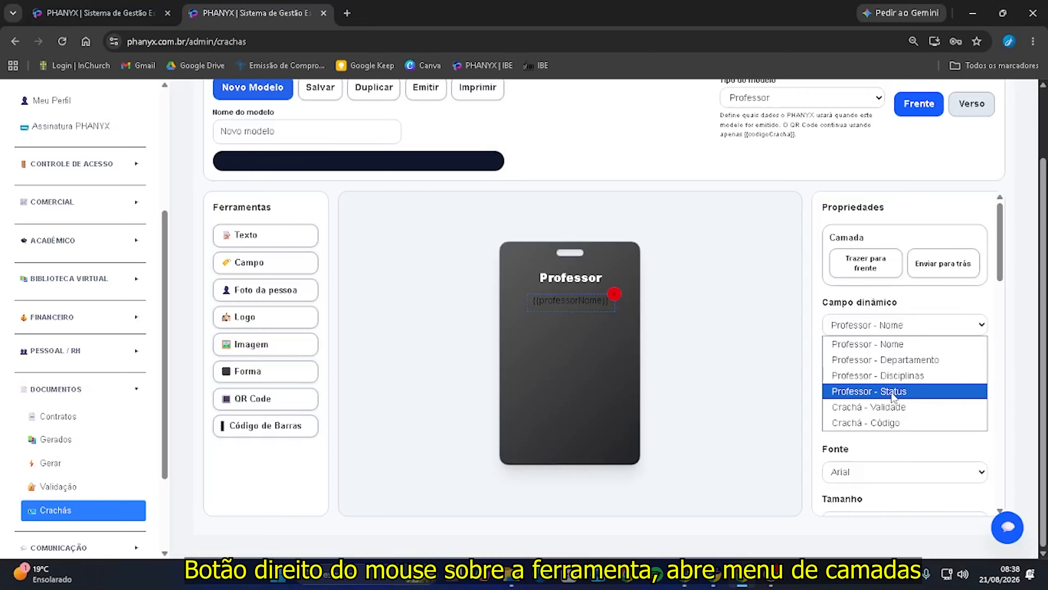
{"action": "left_click", "coordinate": [888, 408]}
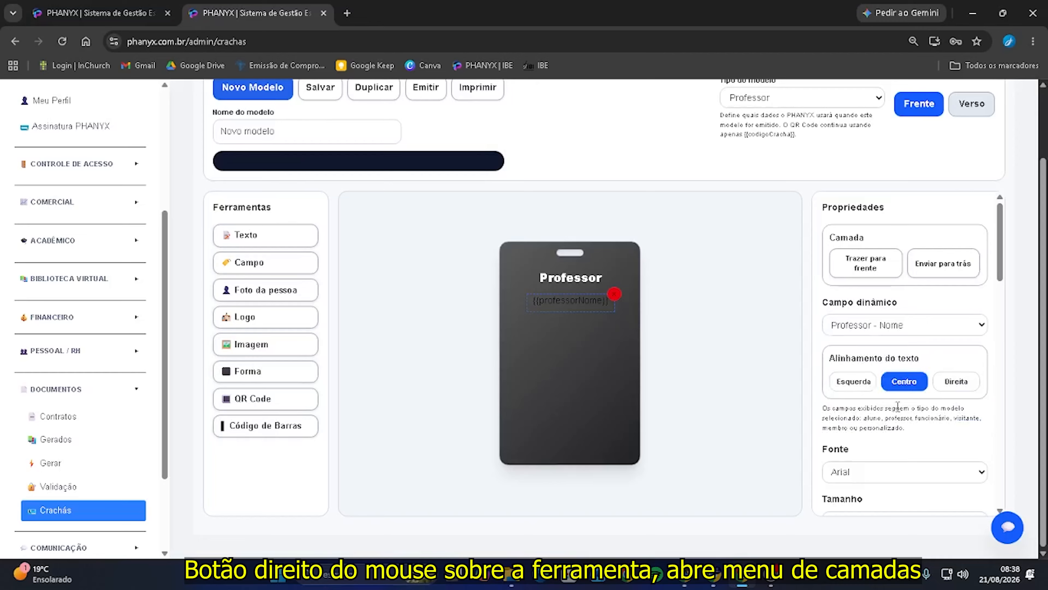
{"action": "left_click", "coordinate": [904, 329]}
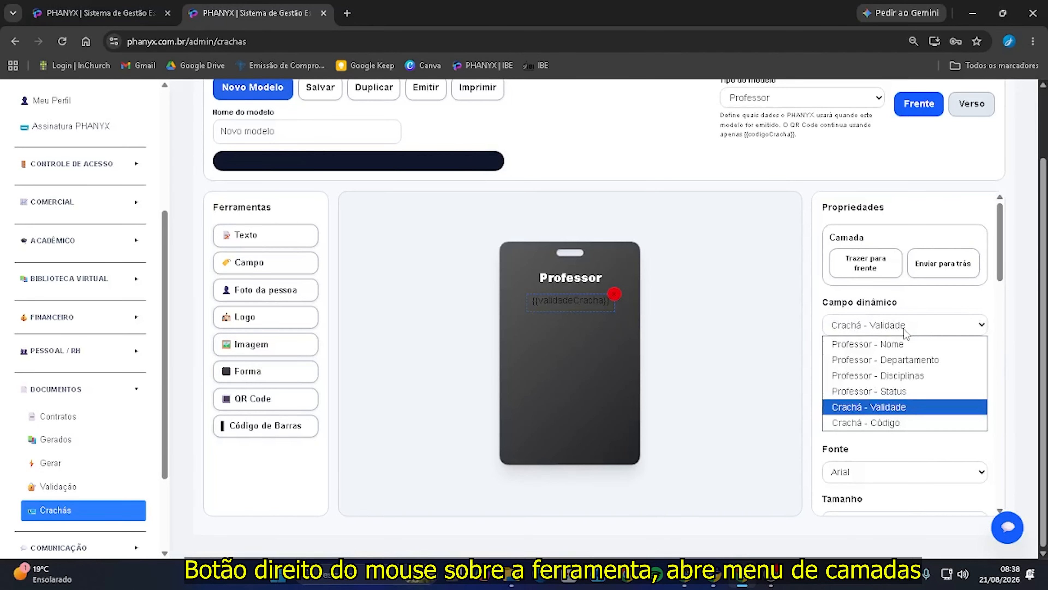
{"action": "left_click", "coordinate": [902, 346]}
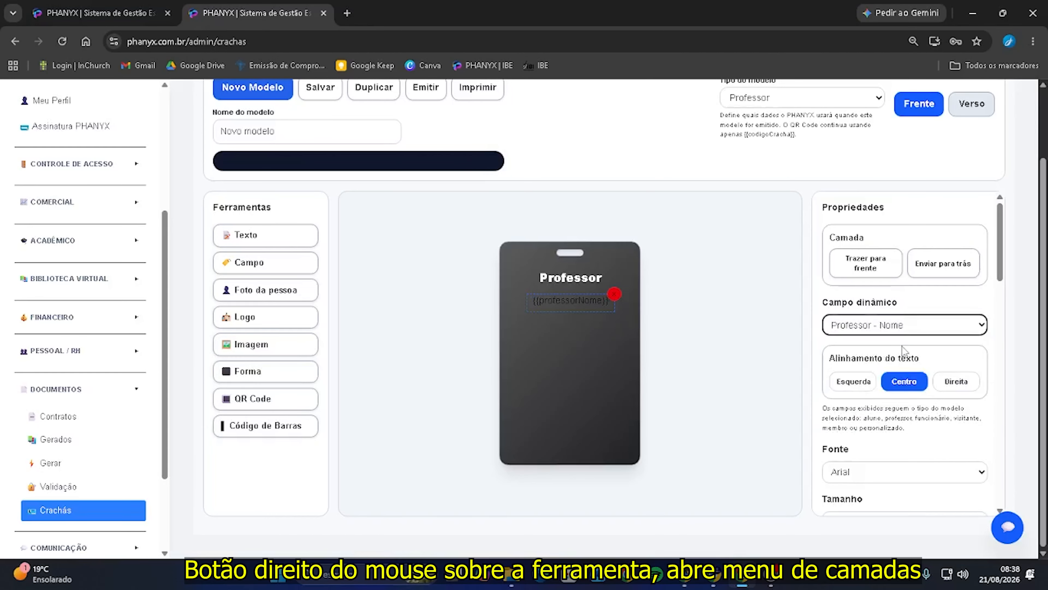
{"action": "left_click", "coordinate": [898, 330]}
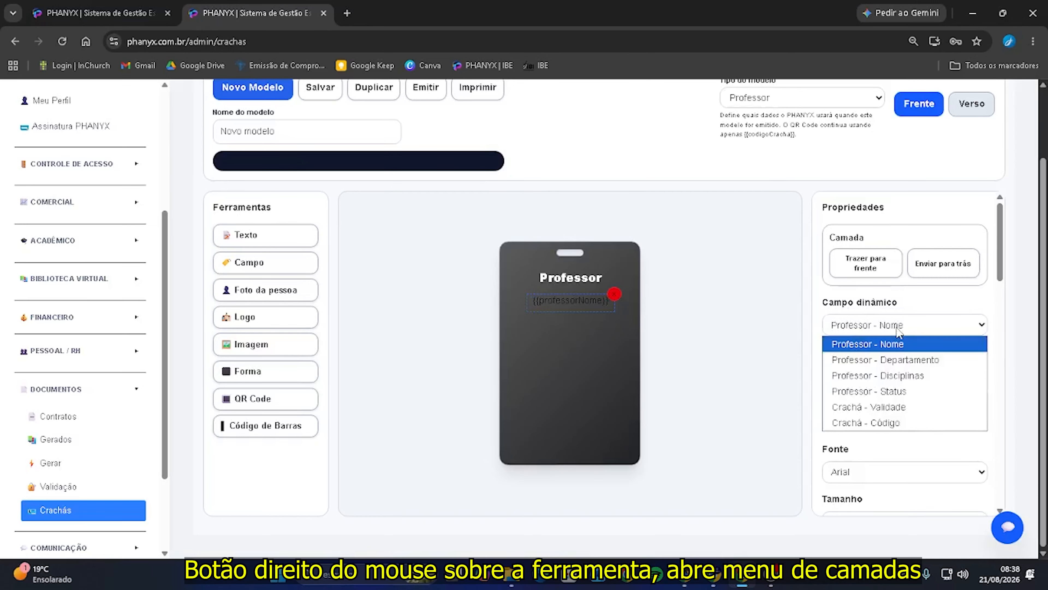
{"action": "left_click", "coordinate": [899, 330]}
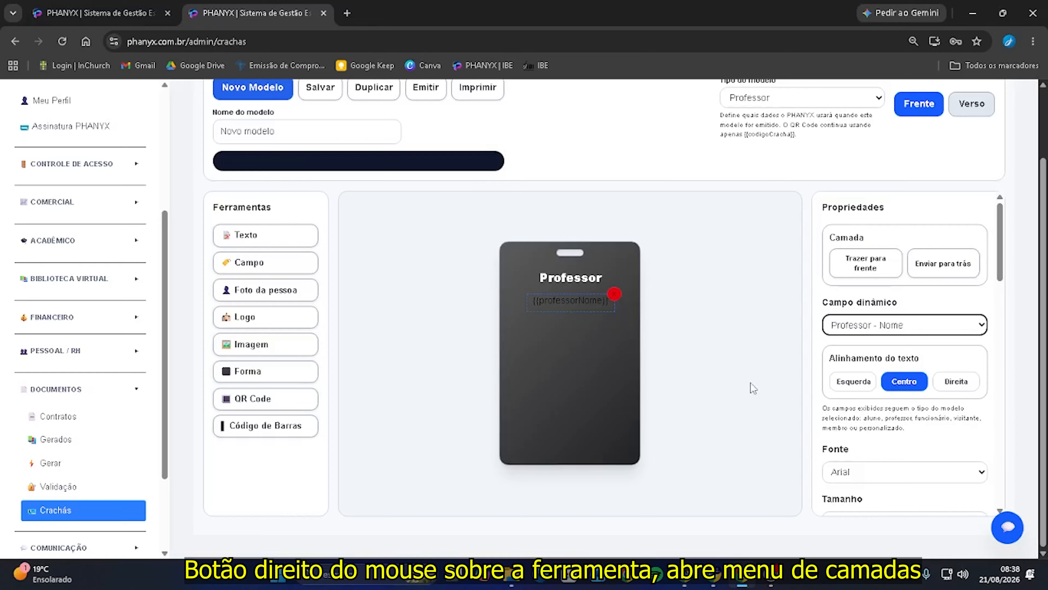
- Try the Professor - Departamento option for the dynamic field and restore Professor - Nome
{"action": "left_click", "coordinate": [843, 329]}
{"action": "left_click", "coordinate": [871, 359]}
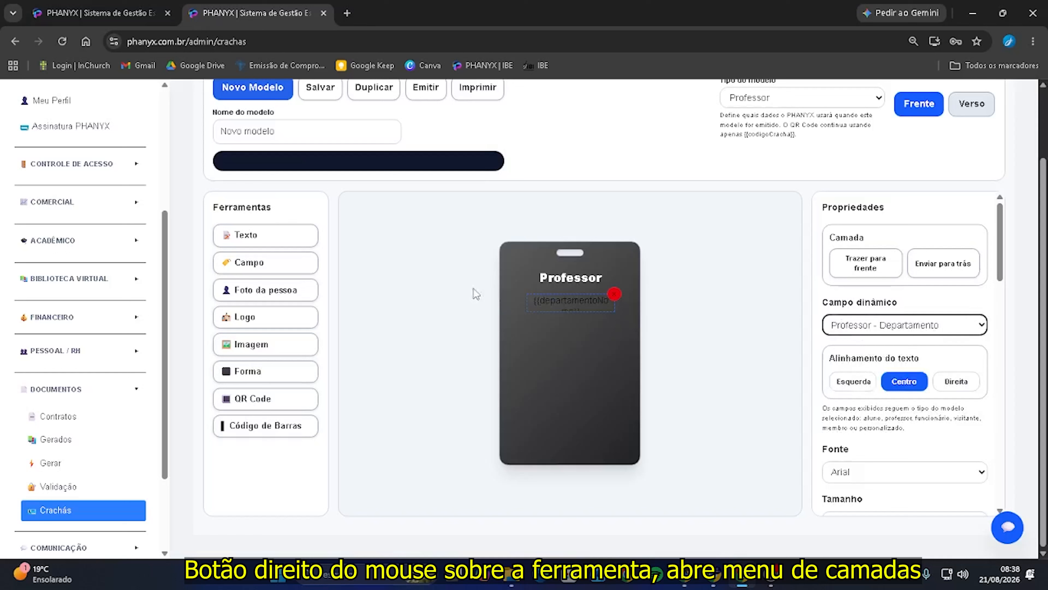
{"action": "left_click", "coordinate": [951, 330]}
{"action": "left_click", "coordinate": [867, 342]}
{"action": "left_click", "coordinate": [840, 330]}
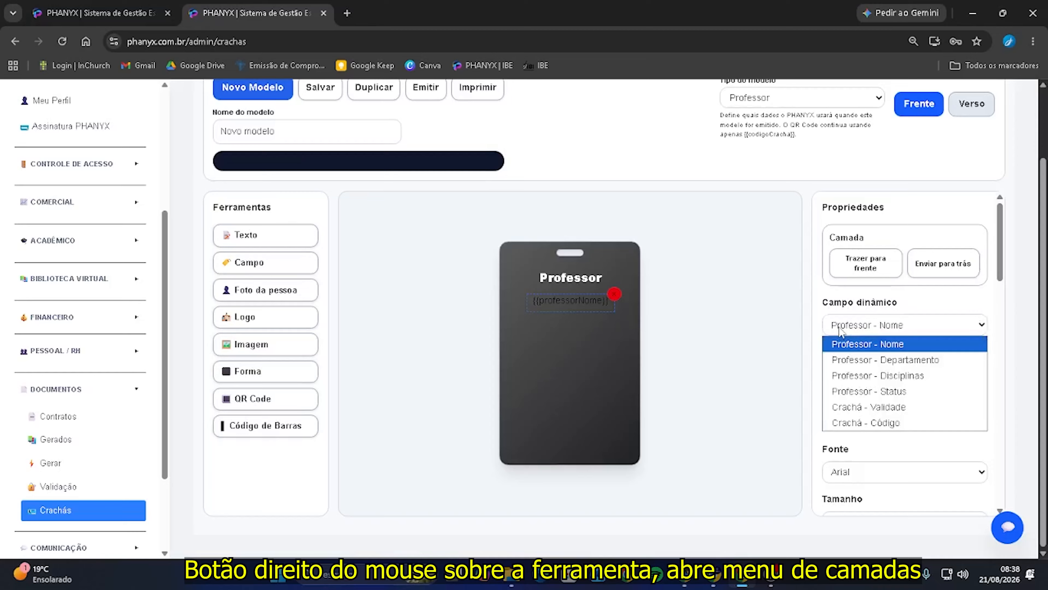
{"action": "left_click", "coordinate": [863, 346]}
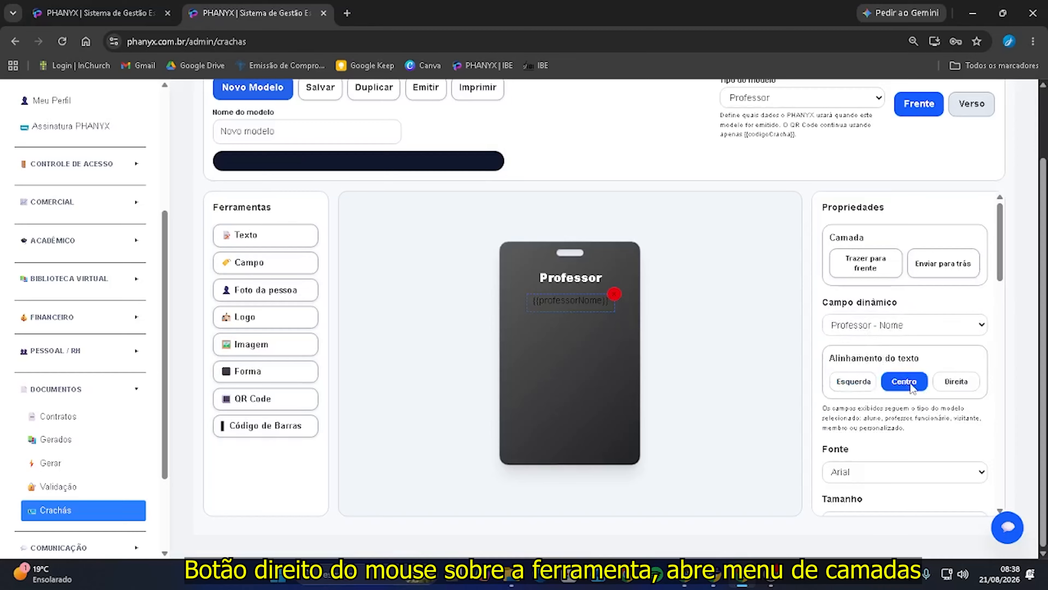
- Set the name field's font to Arial Black and its size to 22
{"action": "scroll", "coordinate": [912, 376], "scroll_direction": "down", "scroll_amount": 2}
{"action": "scroll", "coordinate": [912, 376], "scroll_direction": "down", "scroll_amount": 2}
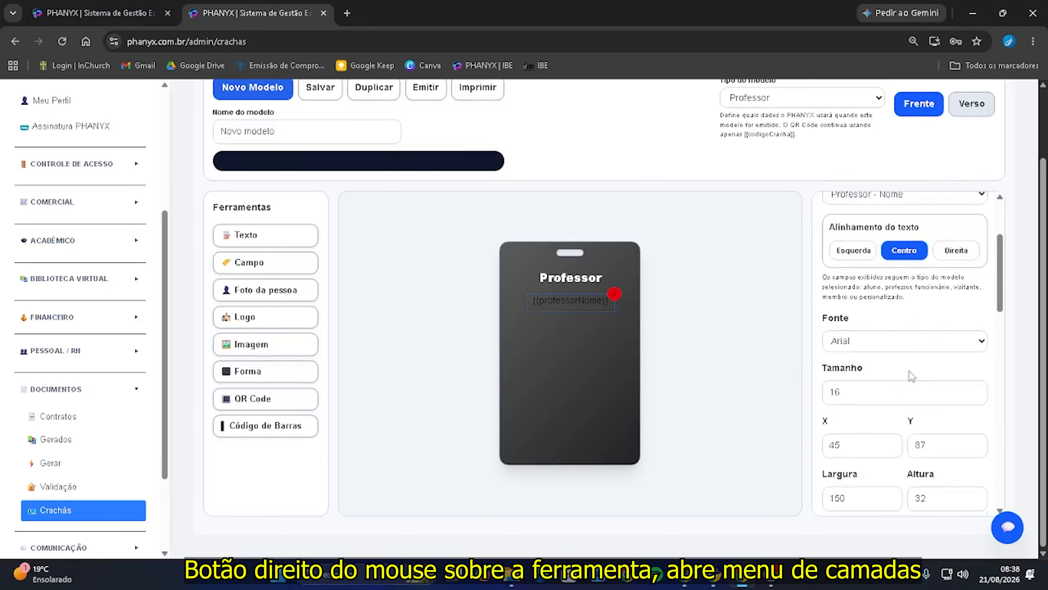
{"action": "left_click", "coordinate": [893, 347]}
{"action": "left_click", "coordinate": [860, 22]}
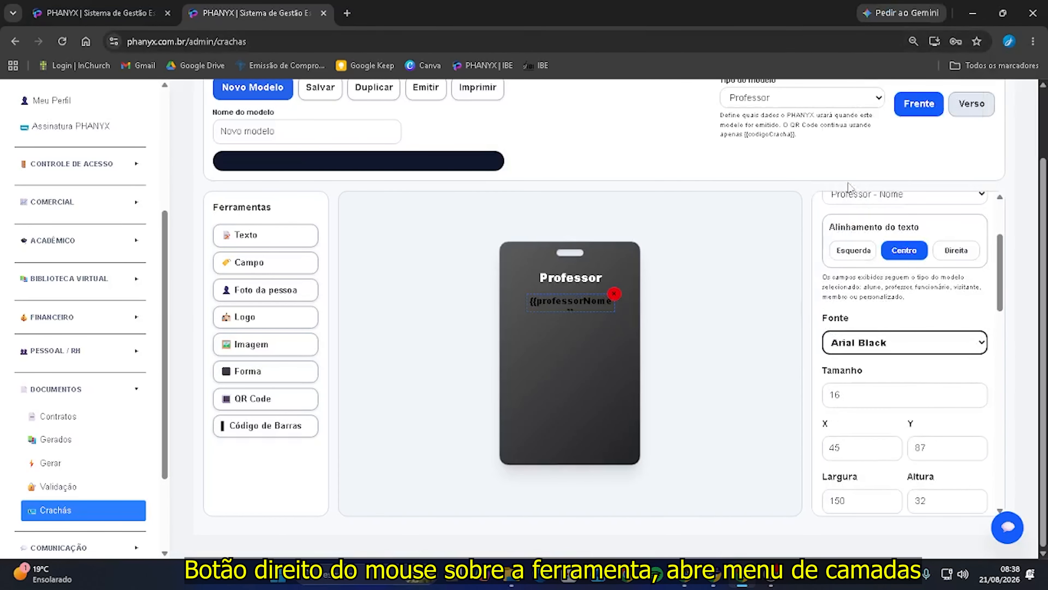
{"action": "left_click", "coordinate": [874, 395]}
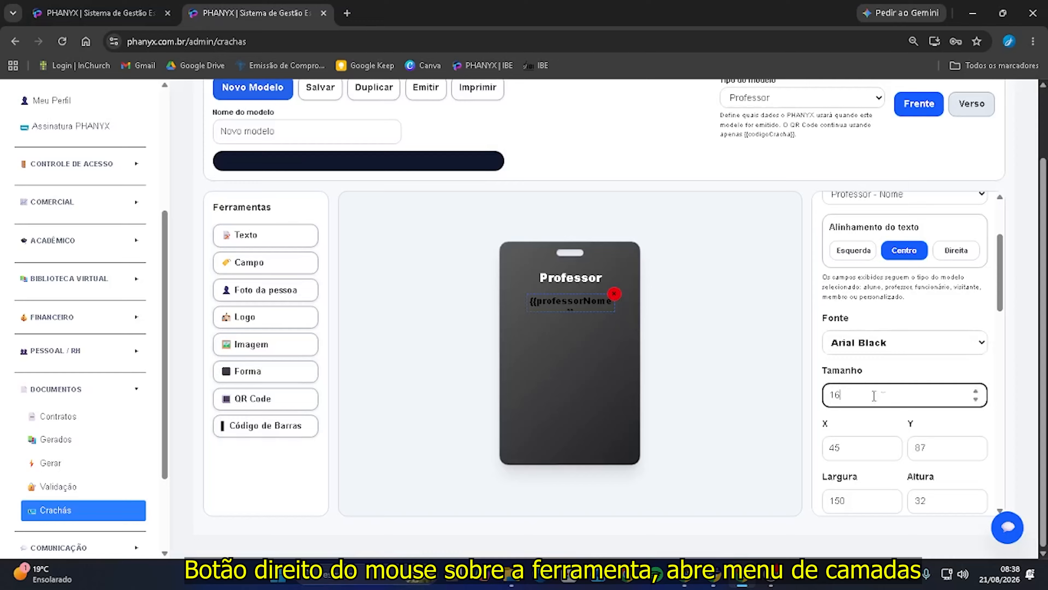
{"action": "key", "text": "BackSpace"}
{"action": "type", "text": "22"}
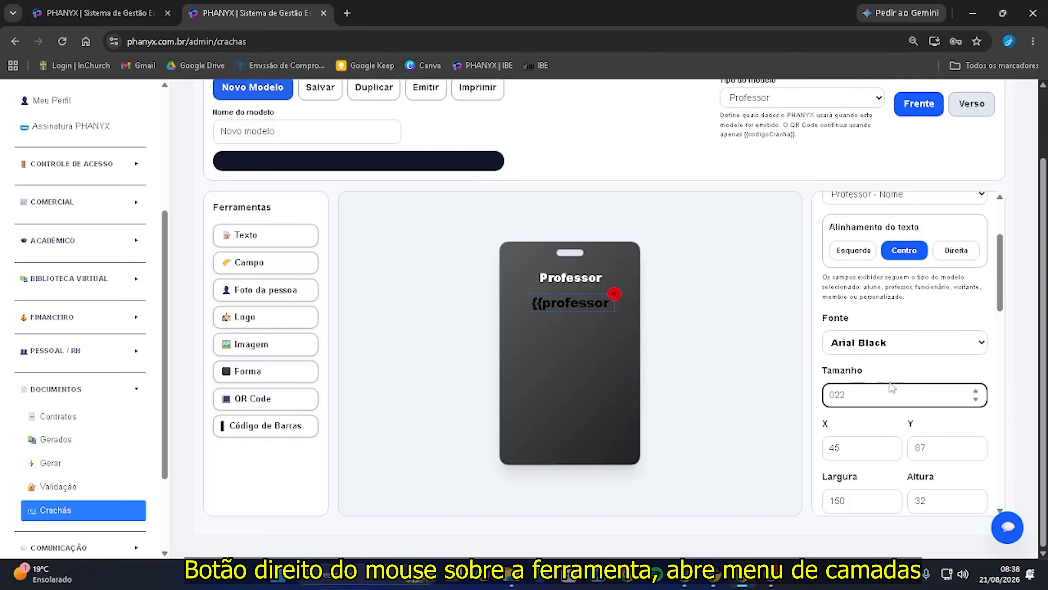
- Adjust the name field's position to X 48, Y 92 below the "Professor" text
{"action": "scroll", "coordinate": [887, 367], "scroll_direction": "down", "scroll_amount": 1}
{"action": "scroll", "coordinate": [888, 367], "scroll_direction": "up", "scroll_amount": 1}
{"action": "scroll", "coordinate": [833, 360], "scroll_direction": "down", "scroll_amount": 2}
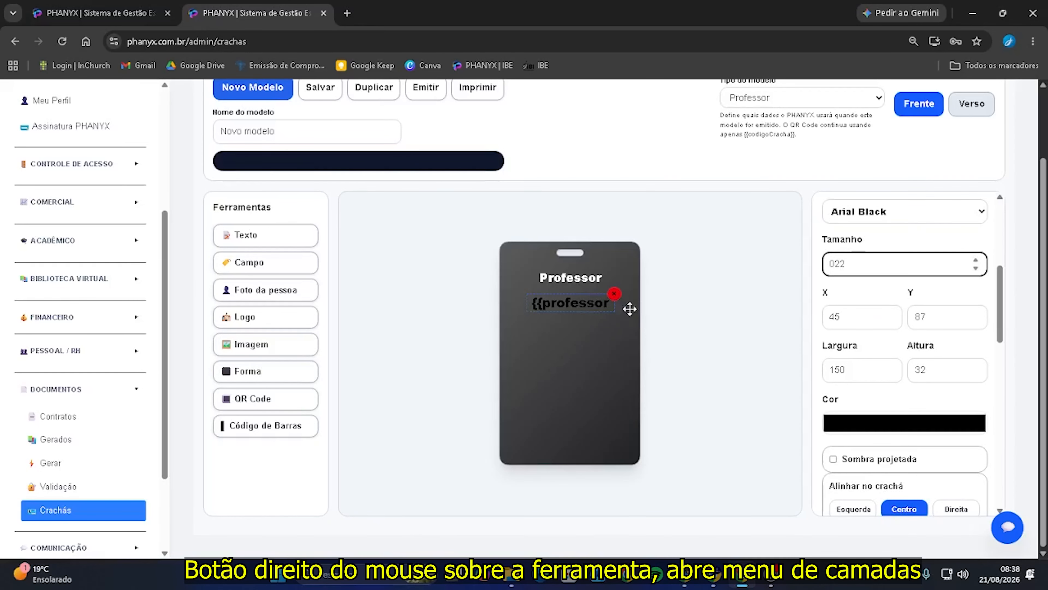
{"action": "left_click", "coordinate": [851, 316]}
{"action": "left_click", "coordinate": [890, 322]}
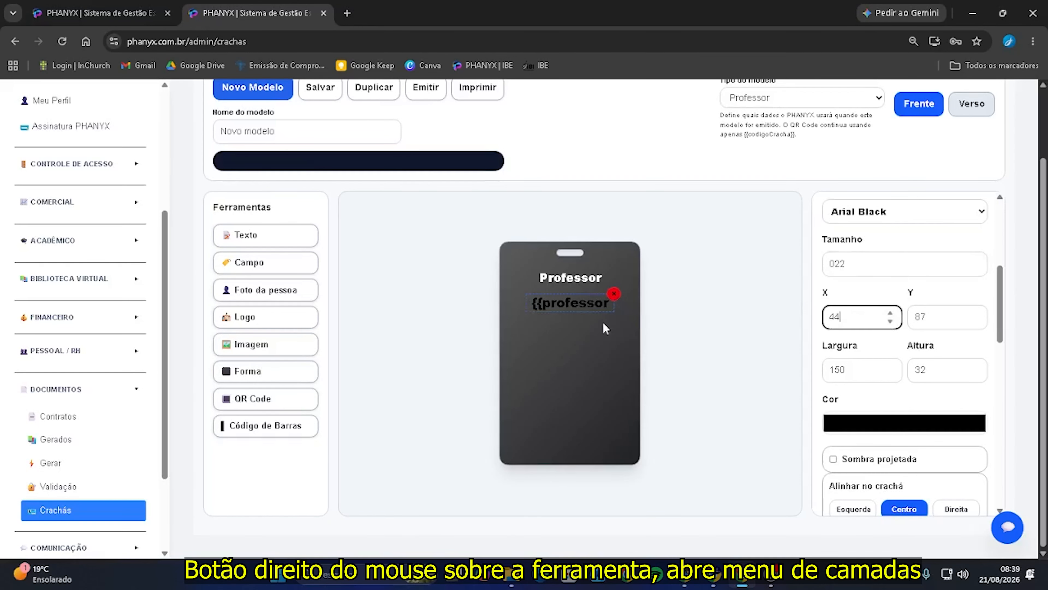
{"action": "left_click_drag", "start_coordinate": [601, 303], "coordinate": [602, 306]}
{"action": "left_click", "coordinate": [890, 314]}
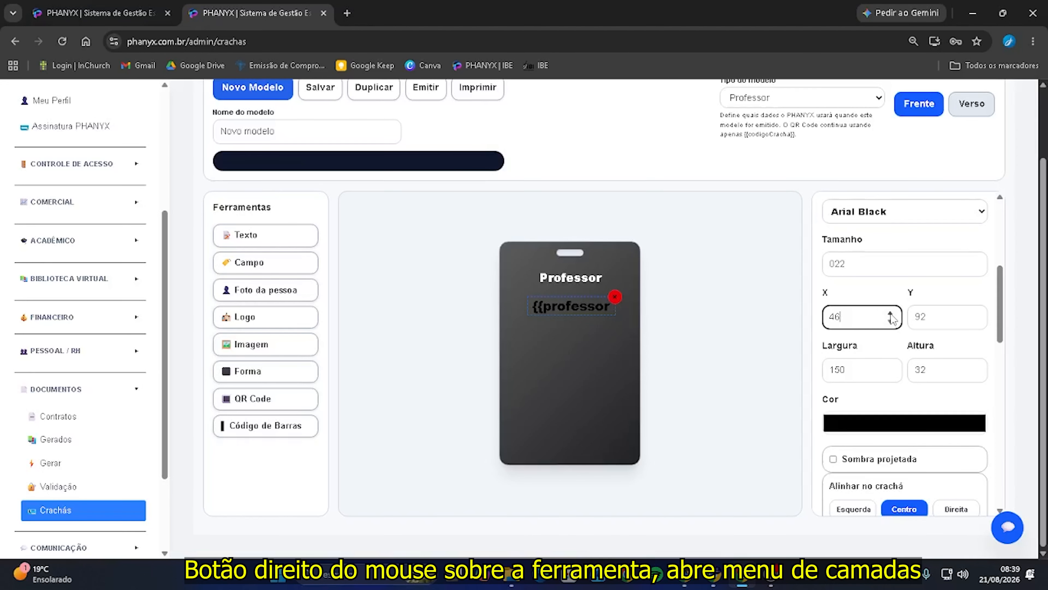
{"action": "left_click", "coordinate": [890, 314]}
{"action": "left_click", "coordinate": [891, 313]}
- Increase the name field's height to 74 so its text fits on two lines
{"action": "left_click", "coordinate": [975, 367]}
{"action": "left_click", "coordinate": [976, 366]}
{"action": "left_click", "coordinate": [976, 366]}
{"action": "left_click", "coordinate": [976, 367]}
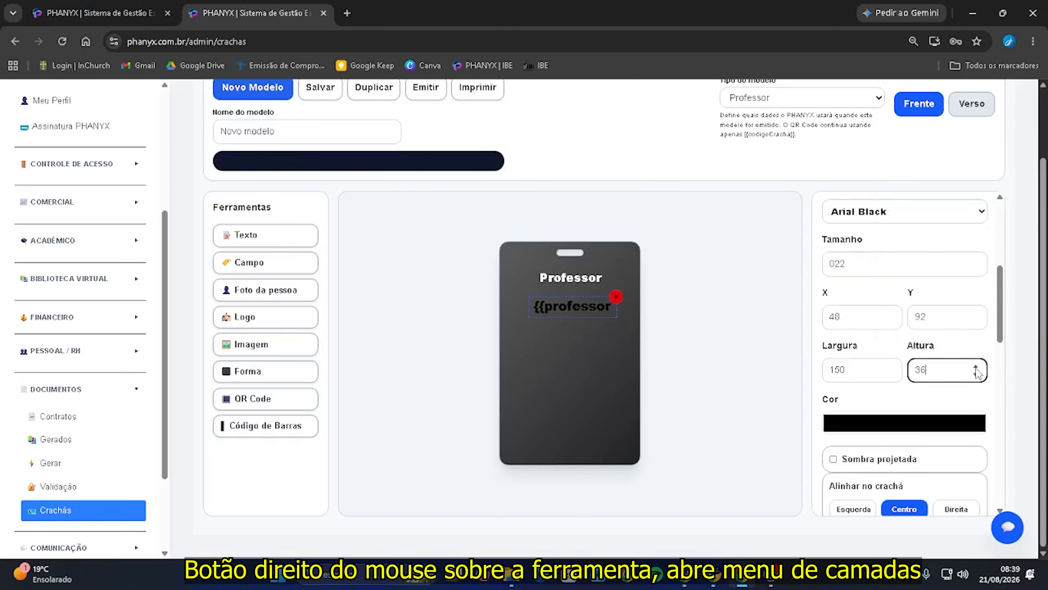
{"action": "left_click", "coordinate": [976, 367]}
{"action": "left_click", "coordinate": [976, 368]}
{"action": "left_click", "coordinate": [976, 367]}
- Reduce the name field's font size to 20
{"action": "scroll", "coordinate": [870, 298], "scroll_direction": "up", "scroll_amount": 1}
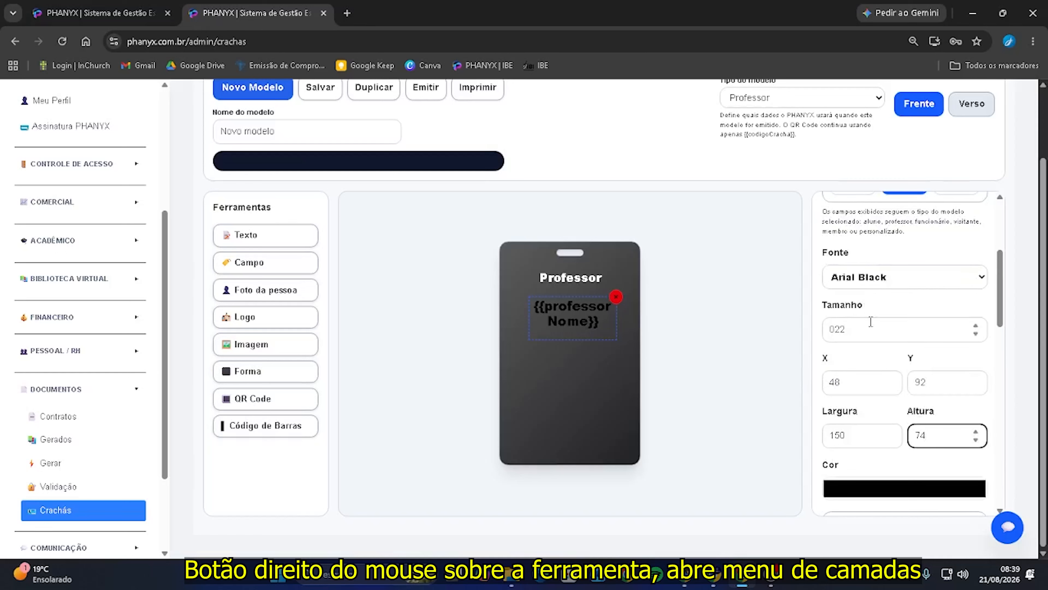
{"action": "left_click_drag", "start_coordinate": [867, 327], "coordinate": [831, 326]}
{"action": "type", "text": "20"}
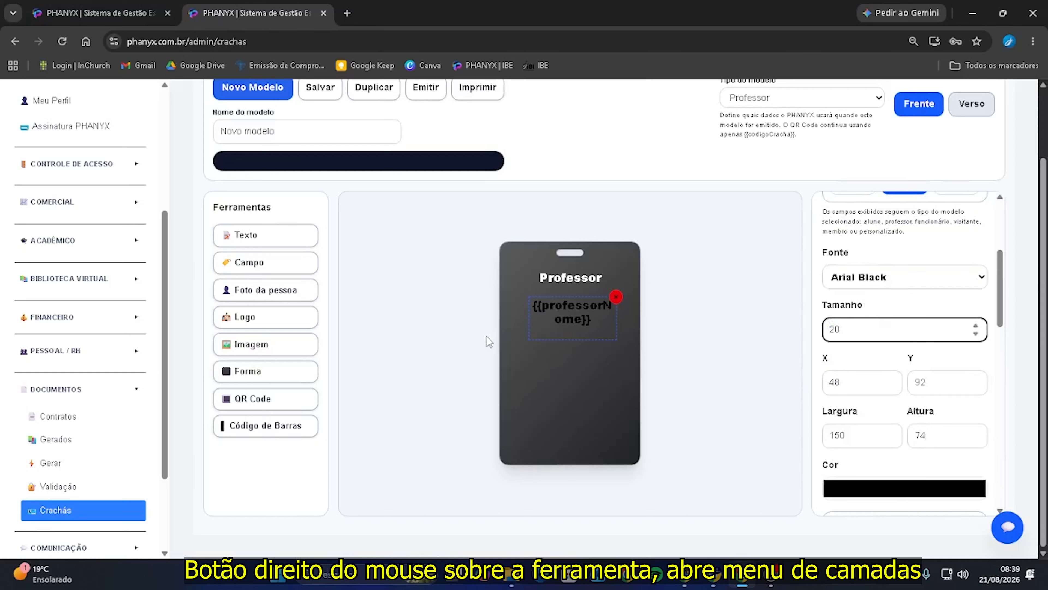
- Set the font size of the "Professor" text to 18
{"action": "left_click", "coordinate": [558, 276]}
{"action": "left_click", "coordinate": [872, 286]}
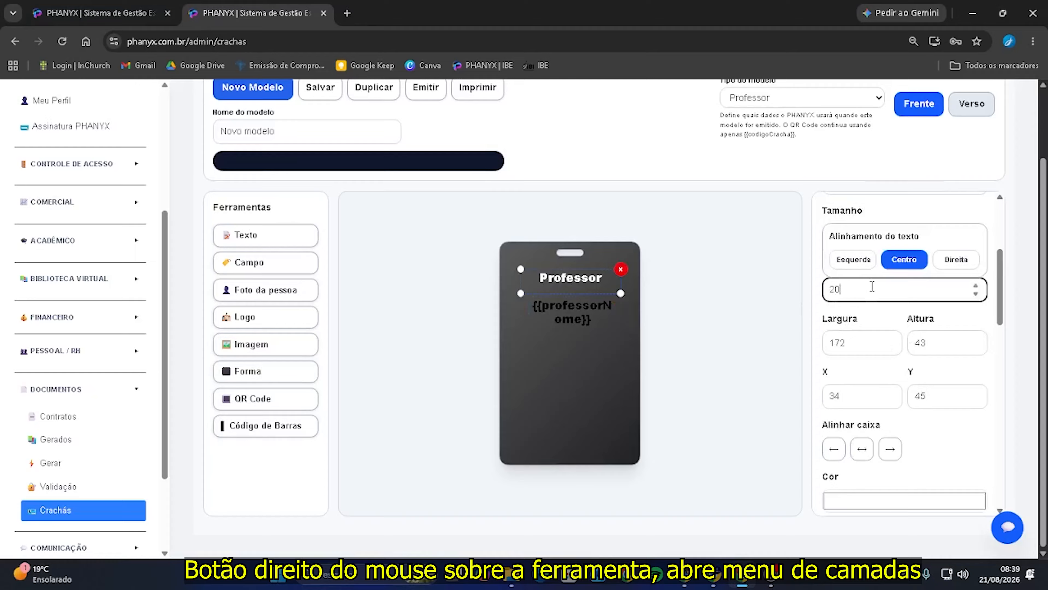
{"action": "key", "text": "BackSpace"}
{"action": "key", "text": "BackSpace"}
{"action": "type", "text": "18"}
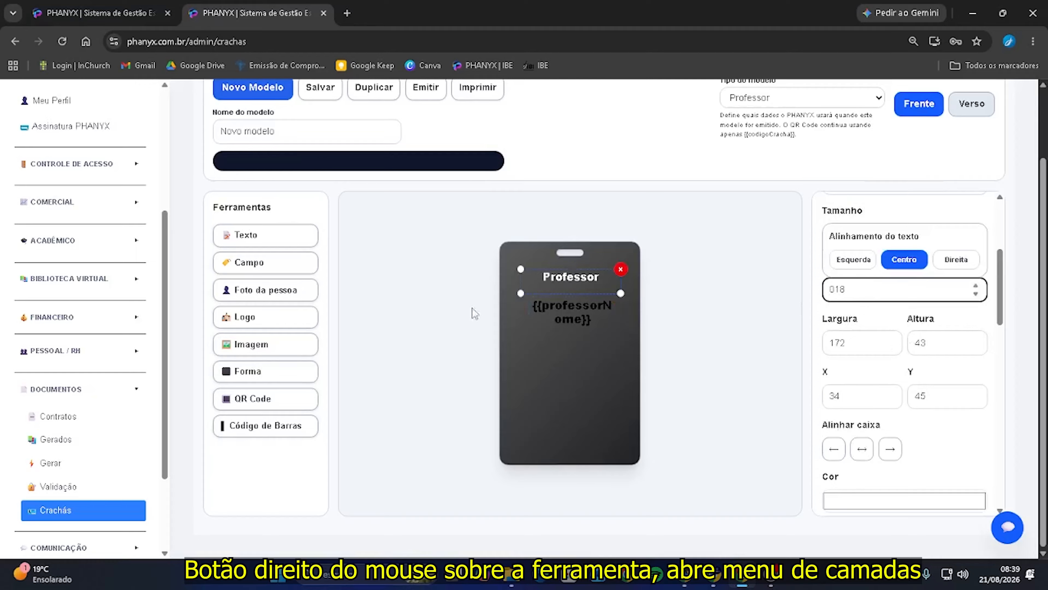
- Move the name field slightly up and sideways to about X 44, Y 90
{"action": "left_click", "coordinate": [558, 307]}
{"action": "scroll", "coordinate": [931, 335], "scroll_direction": "down", "scroll_amount": 1}
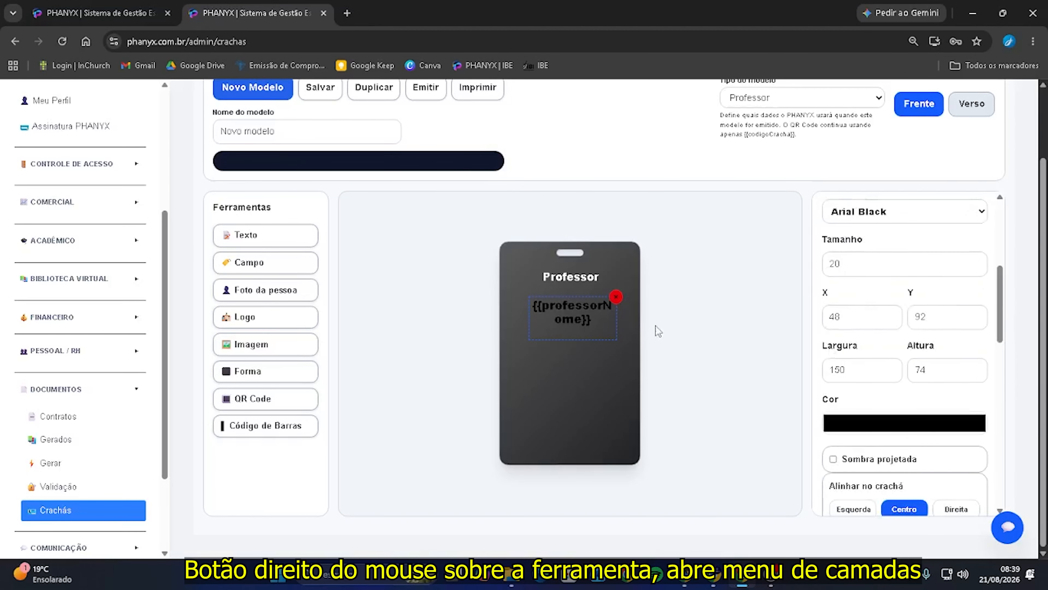
{"action": "left_click_drag", "start_coordinate": [582, 317], "coordinate": [578, 313]}
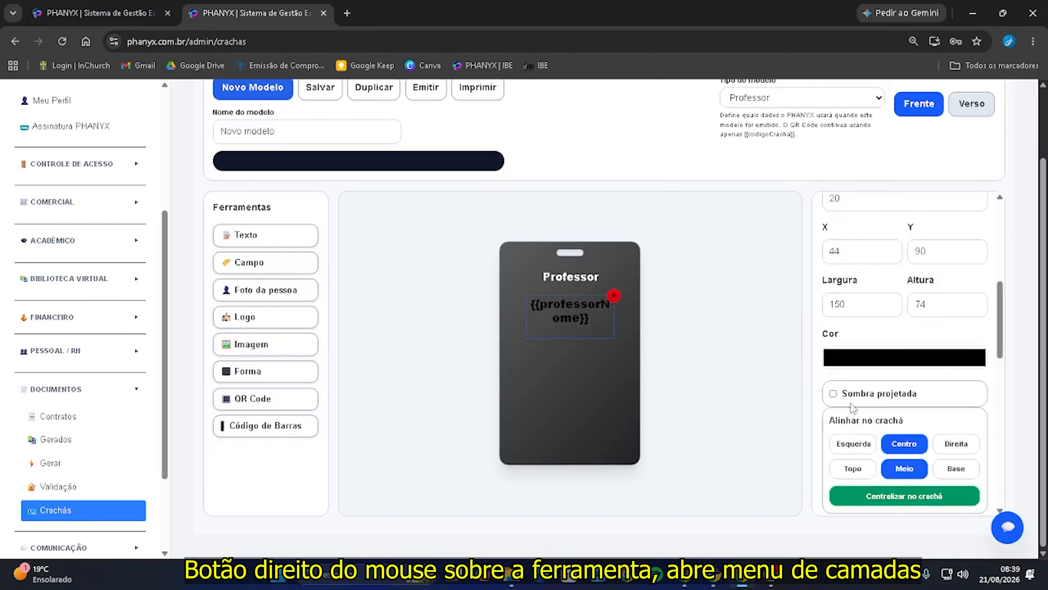
- Try the Sombra projetada option on the name field and turn it off again
{"action": "scroll", "coordinate": [866, 386], "scroll_direction": "down", "scroll_amount": 1}
{"action": "scroll", "coordinate": [863, 386], "scroll_direction": "up", "scroll_amount": 3}
{"action": "scroll", "coordinate": [906, 377], "scroll_direction": "down", "scroll_amount": 5}
{"action": "scroll", "coordinate": [900, 370], "scroll_direction": "up", "scroll_amount": 2}
{"action": "left_click", "coordinate": [833, 393]}
{"action": "left_click", "coordinate": [833, 393]}
- Change the name field's text colour to white
{"action": "scroll", "coordinate": [887, 413], "scroll_direction": "up", "scroll_amount": 1}
{"action": "left_click", "coordinate": [876, 427]}
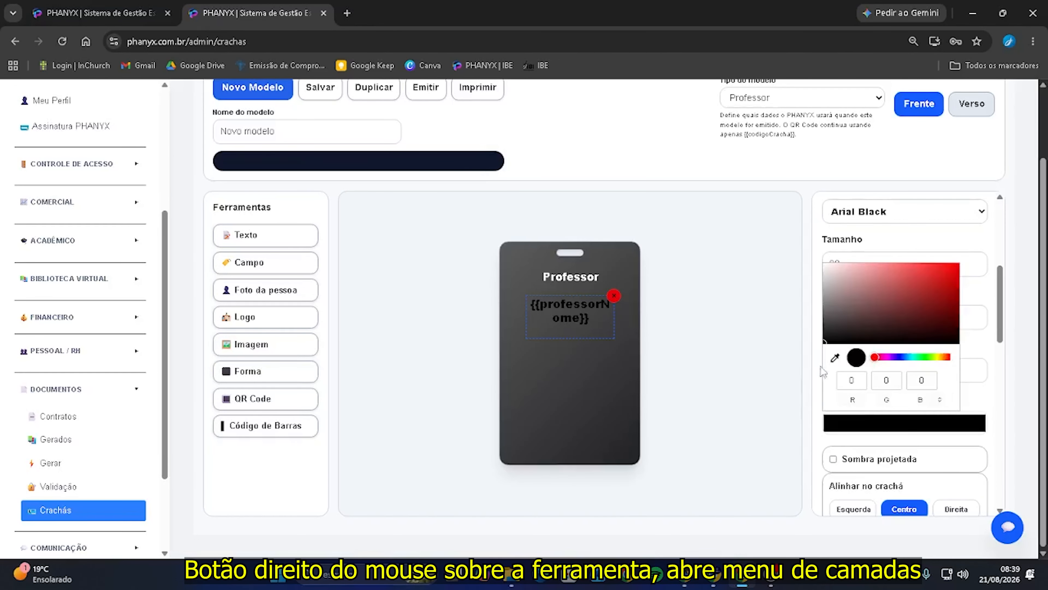
{"action": "left_click_drag", "start_coordinate": [831, 313], "coordinate": [775, 217]}
{"action": "left_click", "coordinate": [986, 405]}
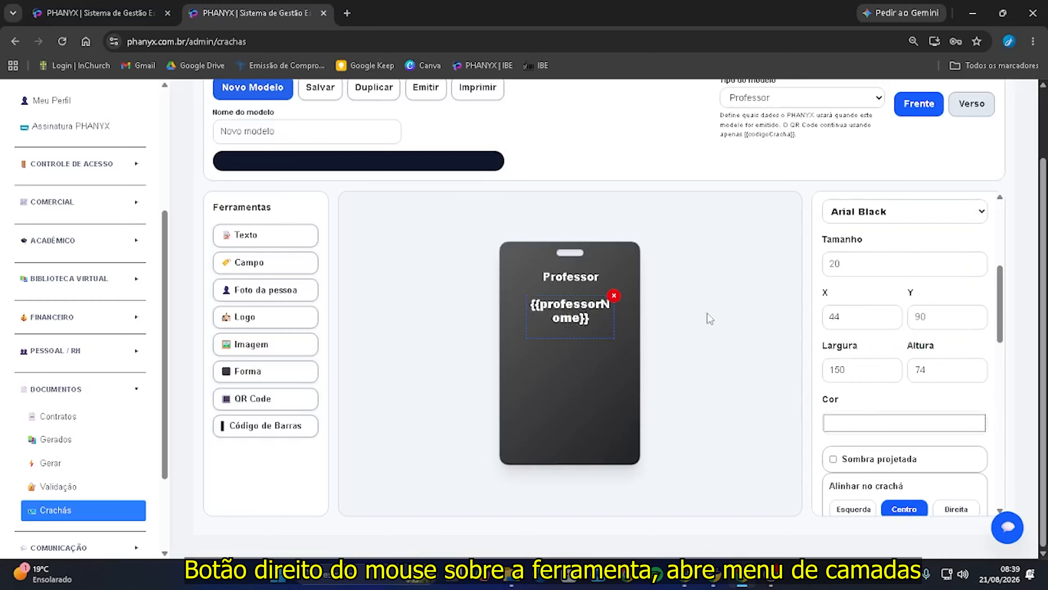
- Centre the name field with Centralizar no crachá and move it straight up to just below the "Professor" text
{"action": "scroll", "coordinate": [910, 371], "scroll_direction": "up", "scroll_amount": 3}
{"action": "scroll", "coordinate": [900, 374], "scroll_direction": "up", "scroll_amount": 1}
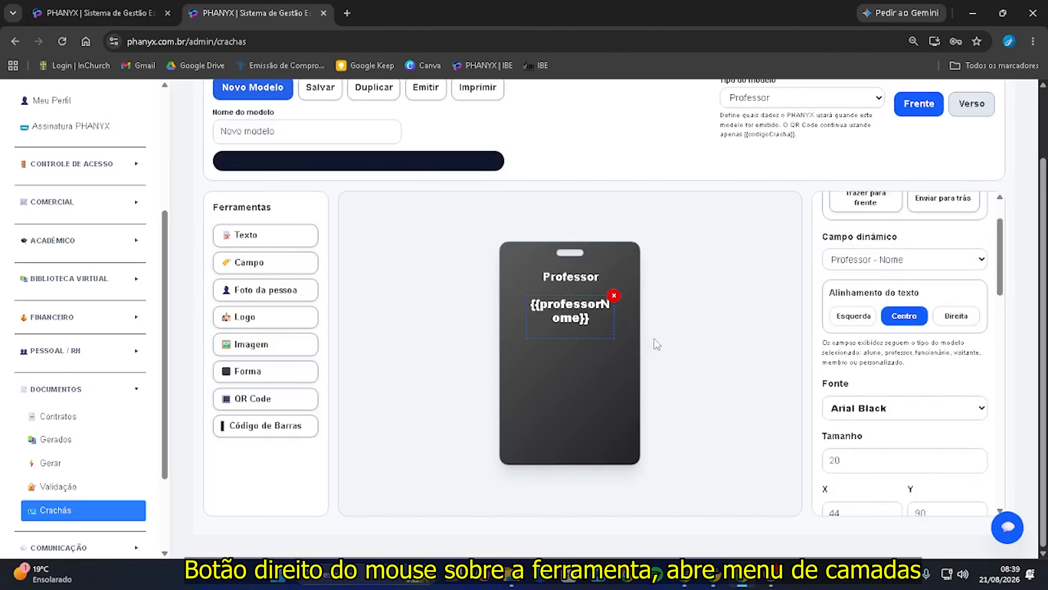
{"action": "scroll", "coordinate": [914, 377], "scroll_direction": "down", "scroll_amount": 4}
{"action": "scroll", "coordinate": [892, 412], "scroll_direction": "down", "scroll_amount": 3}
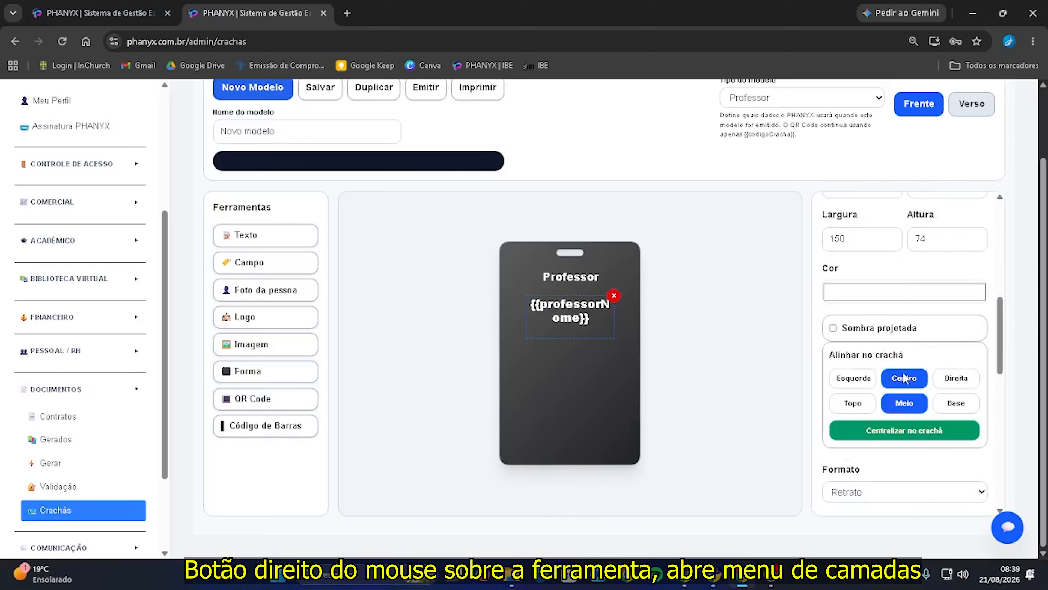
{"action": "left_click", "coordinate": [905, 431]}
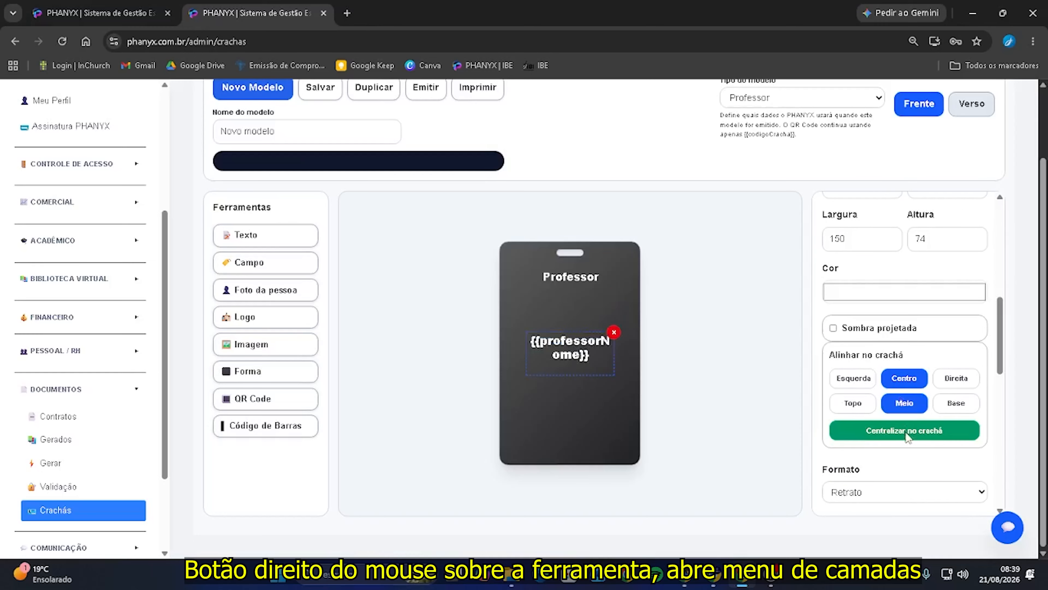
{"action": "left_click_drag", "start_coordinate": [575, 351], "coordinate": [574, 309]}
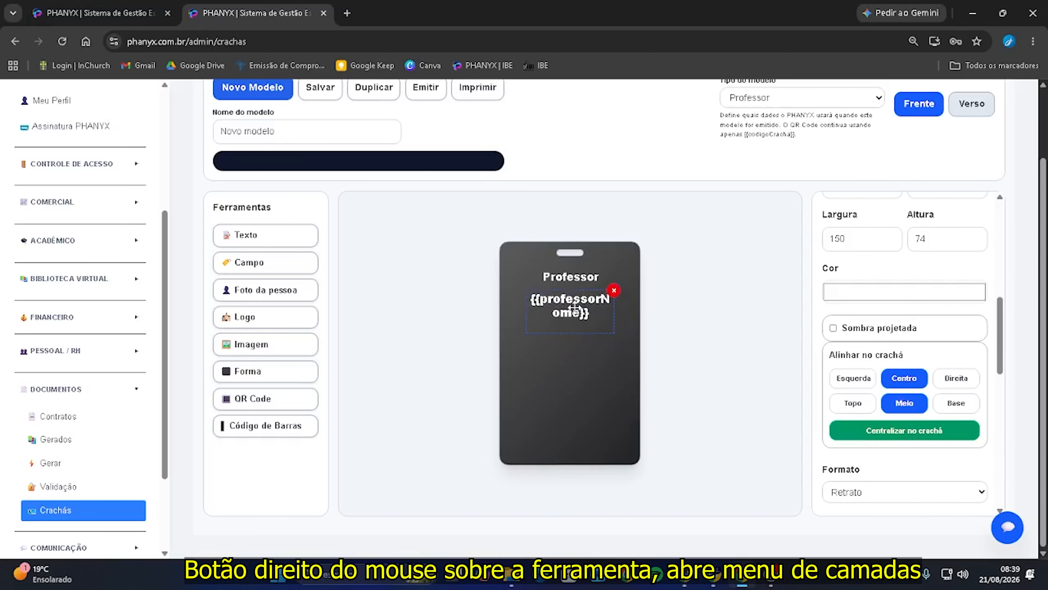
{"action": "scroll", "coordinate": [930, 348], "scroll_direction": "up", "scroll_amount": 3}
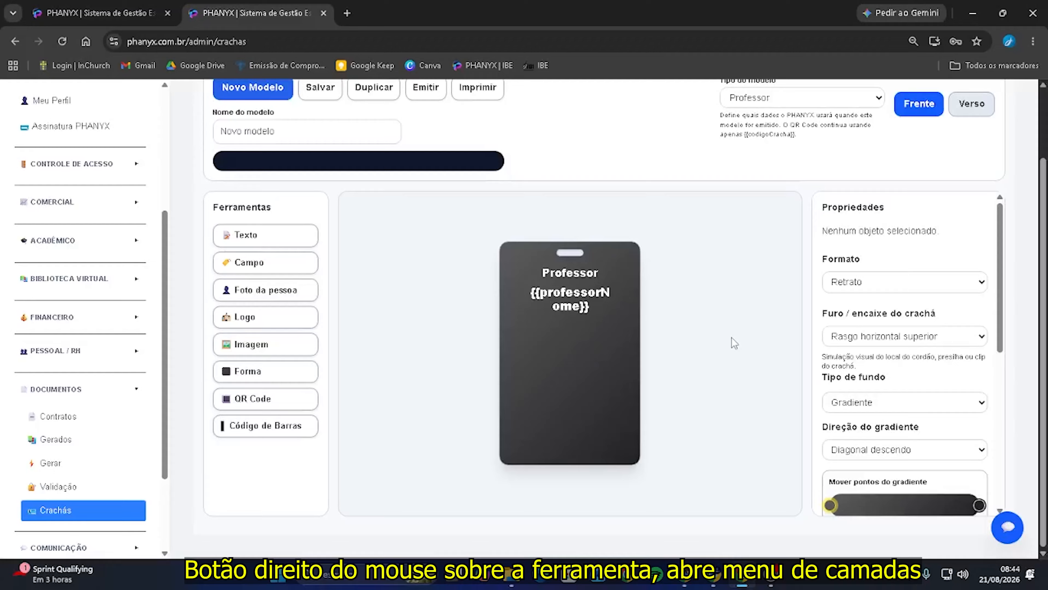
- Add a Foto da pessoa placeholder to the badge and place it just below the name field
{"action": "left_click", "coordinate": [286, 292]}
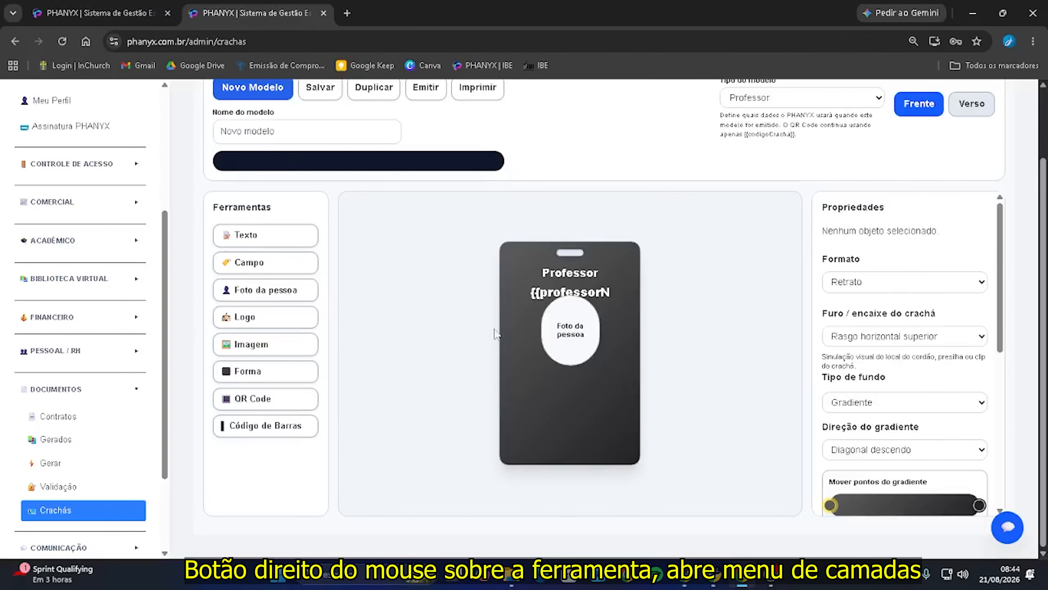
{"action": "left_click", "coordinate": [566, 339]}
{"action": "left_click_drag", "start_coordinate": [566, 339], "coordinate": [567, 366]}
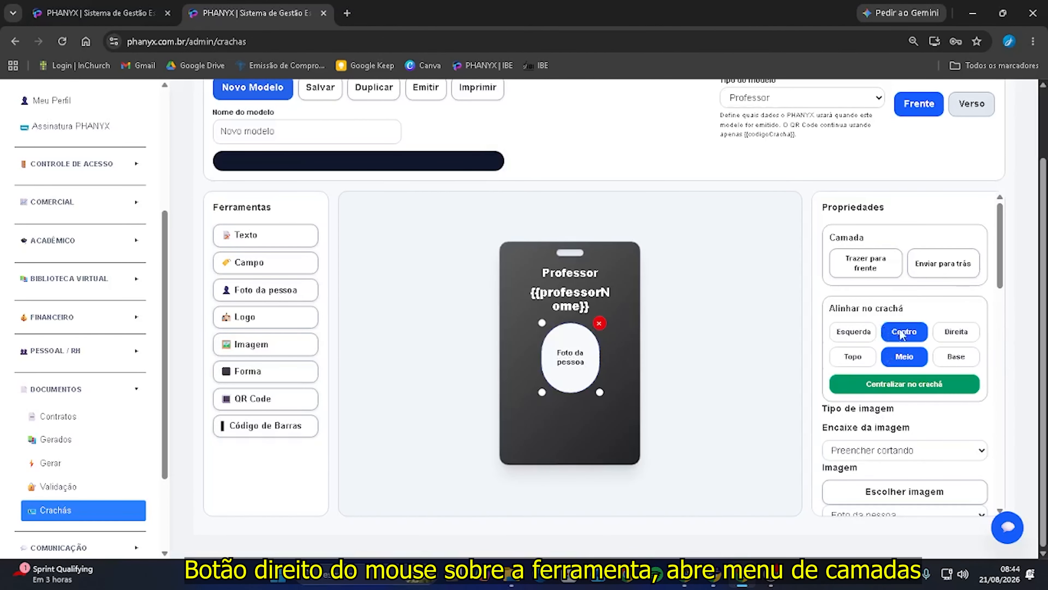
- Align the photo placeholder to the badge's Meio, then try Mostrar inteira as its Encaixe da imagem and restore Preencher cortando
{"action": "left_click", "coordinate": [907, 357]}
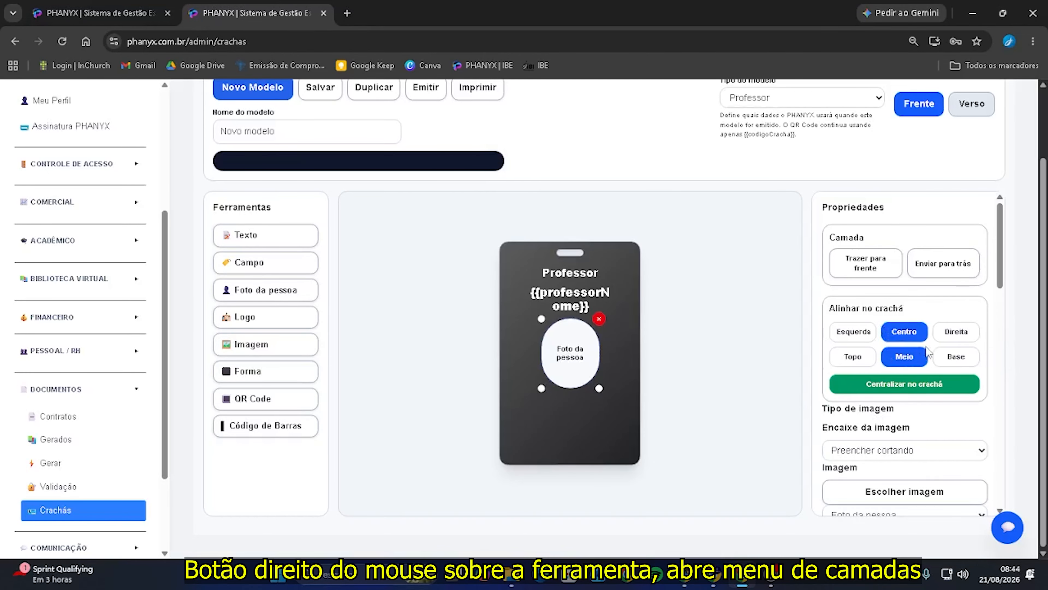
{"action": "scroll", "coordinate": [949, 351], "scroll_direction": "down", "scroll_amount": 3}
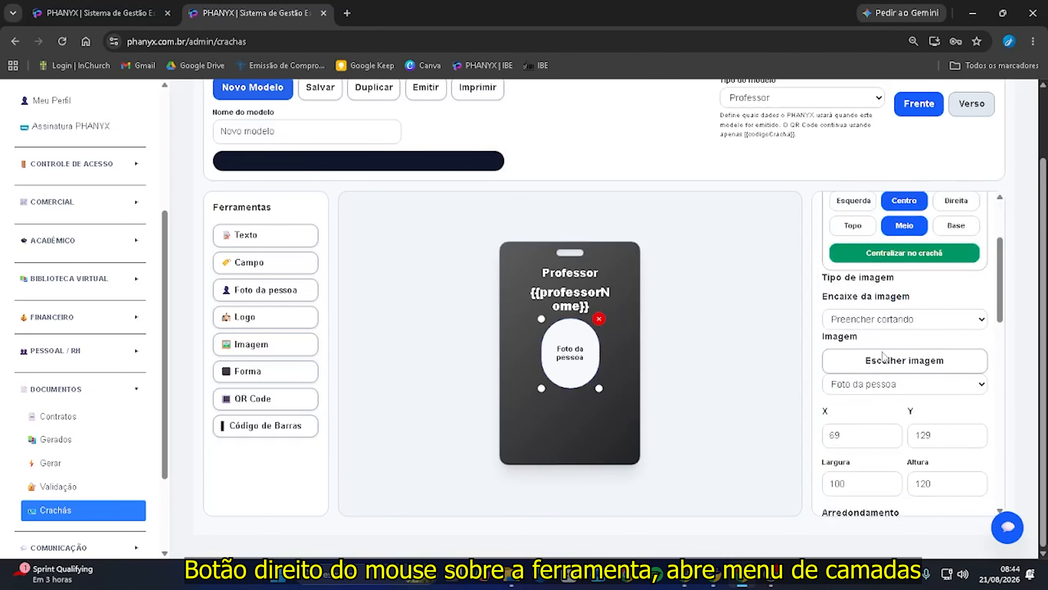
{"action": "left_click", "coordinate": [906, 318]}
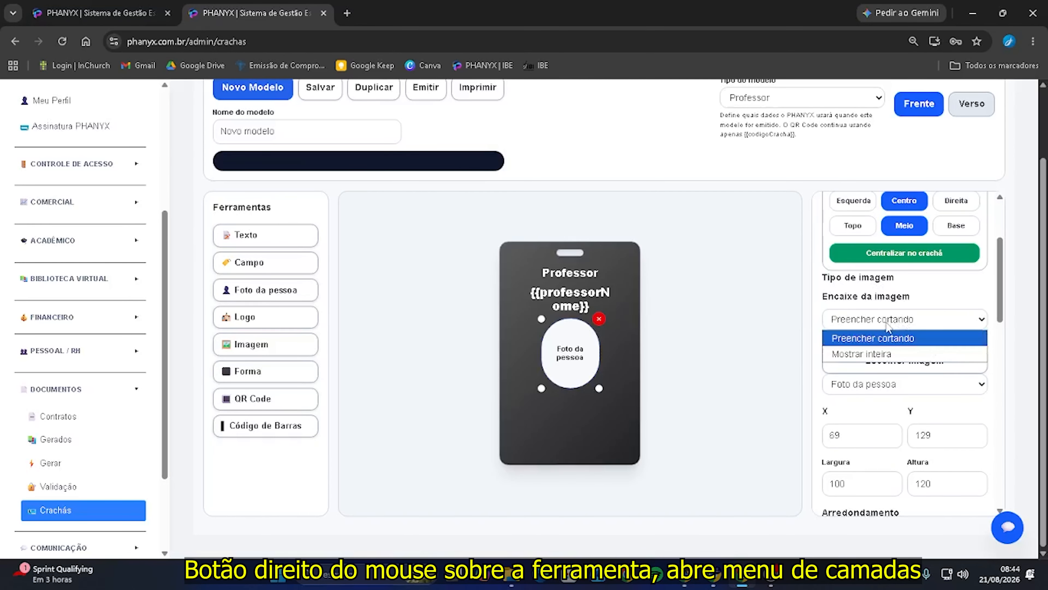
{"action": "left_click", "coordinate": [865, 342]}
{"action": "left_click", "coordinate": [867, 324]}
{"action": "left_click", "coordinate": [866, 353]}
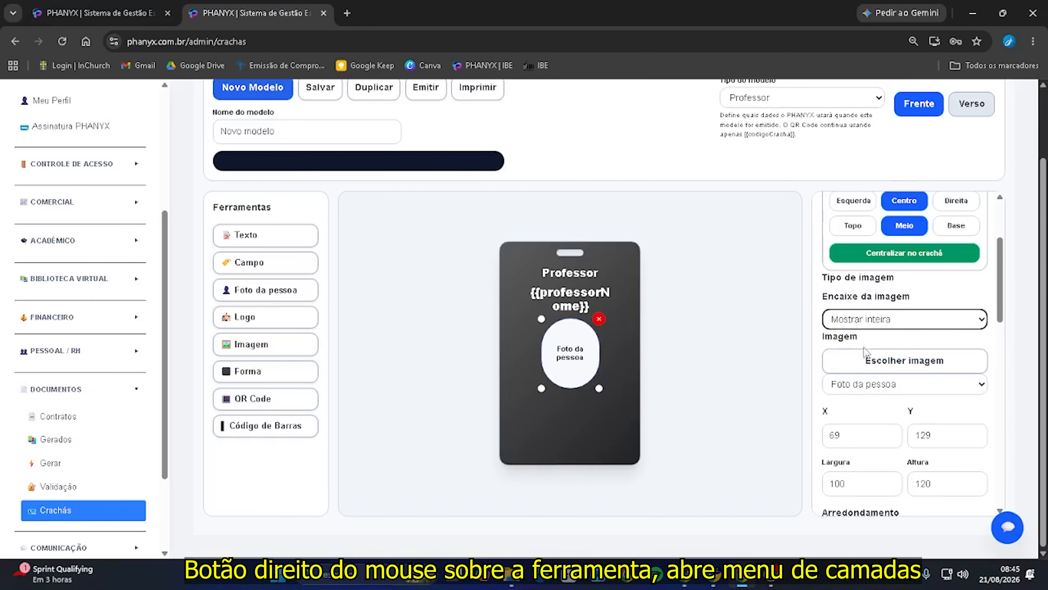
{"action": "left_click", "coordinate": [865, 329]}
{"action": "left_click", "coordinate": [868, 353]}
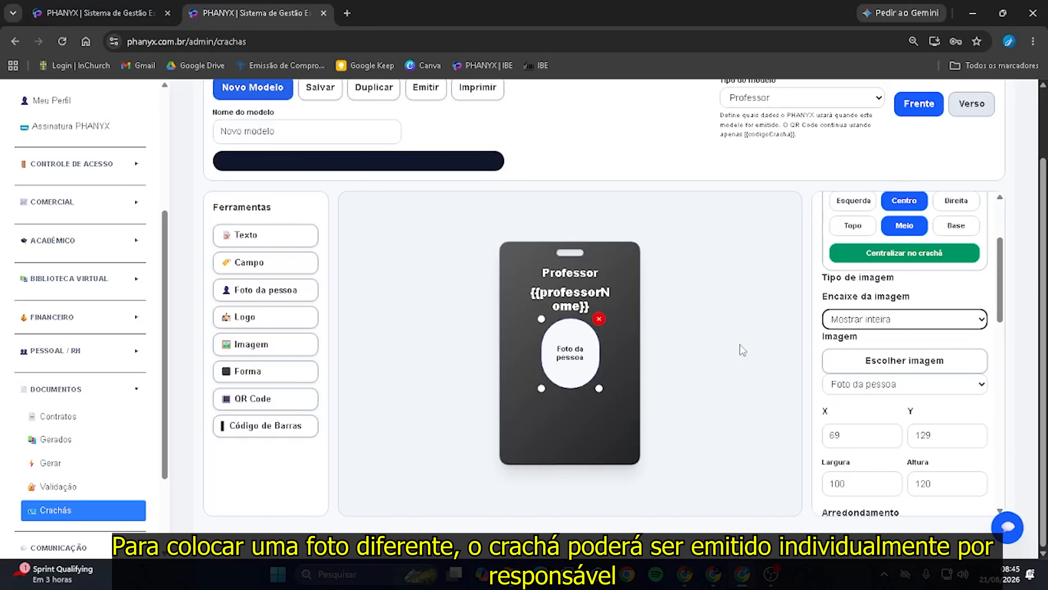
{"action": "left_click", "coordinate": [887, 319]}
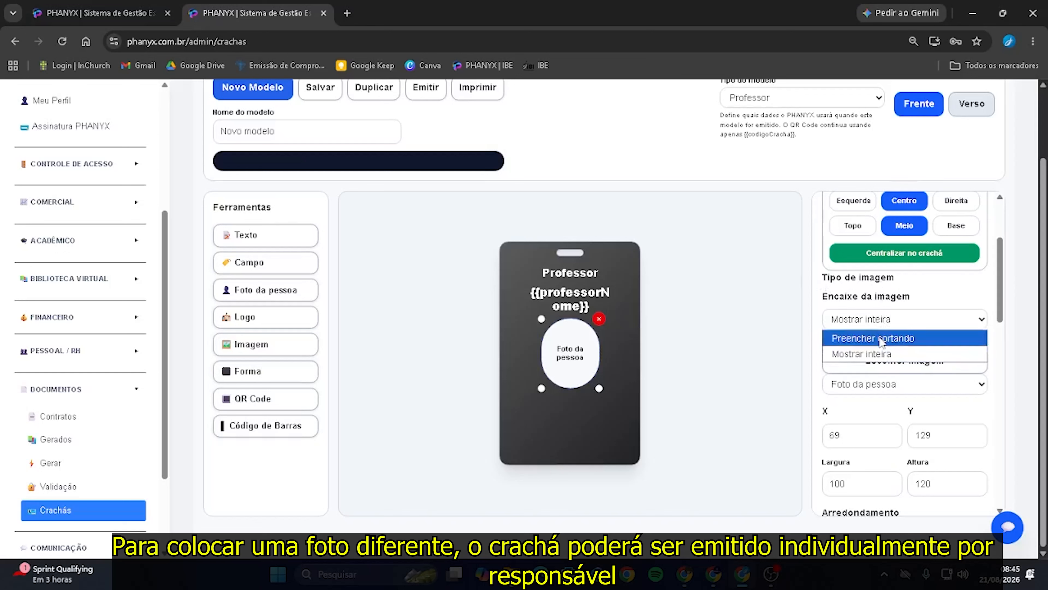
{"action": "left_click", "coordinate": [881, 338]}
- Try Imagem enviada as the placeholder's image source, restore Foto da pessoa, and open and dismiss the image file selection
{"action": "scroll", "coordinate": [879, 333], "scroll_direction": "down", "scroll_amount": 2}
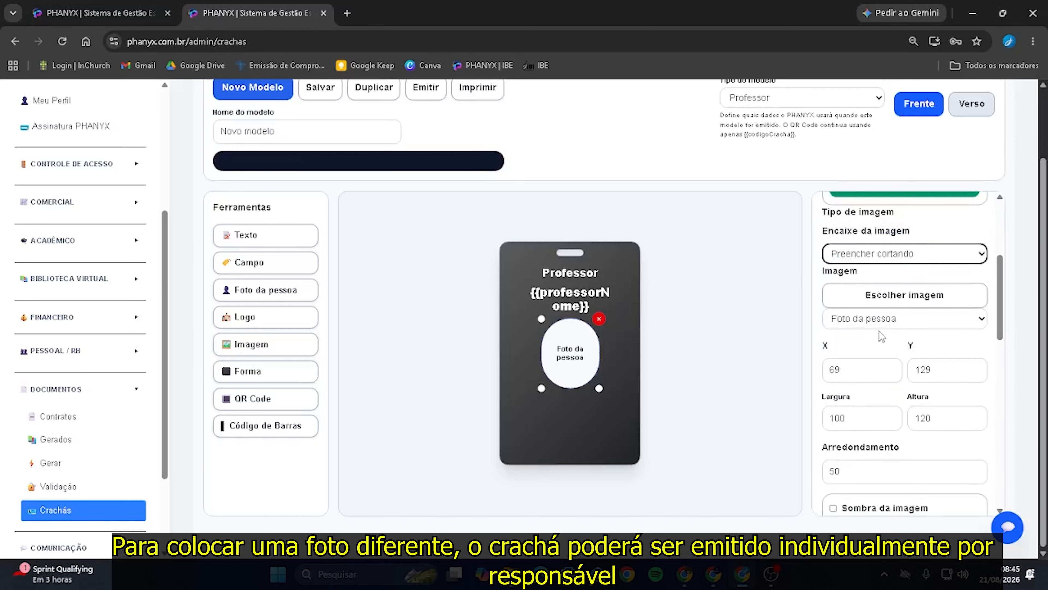
{"action": "left_click", "coordinate": [888, 320]}
{"action": "left_click", "coordinate": [875, 353]}
{"action": "left_click", "coordinate": [875, 324]}
{"action": "left_click", "coordinate": [875, 369]}
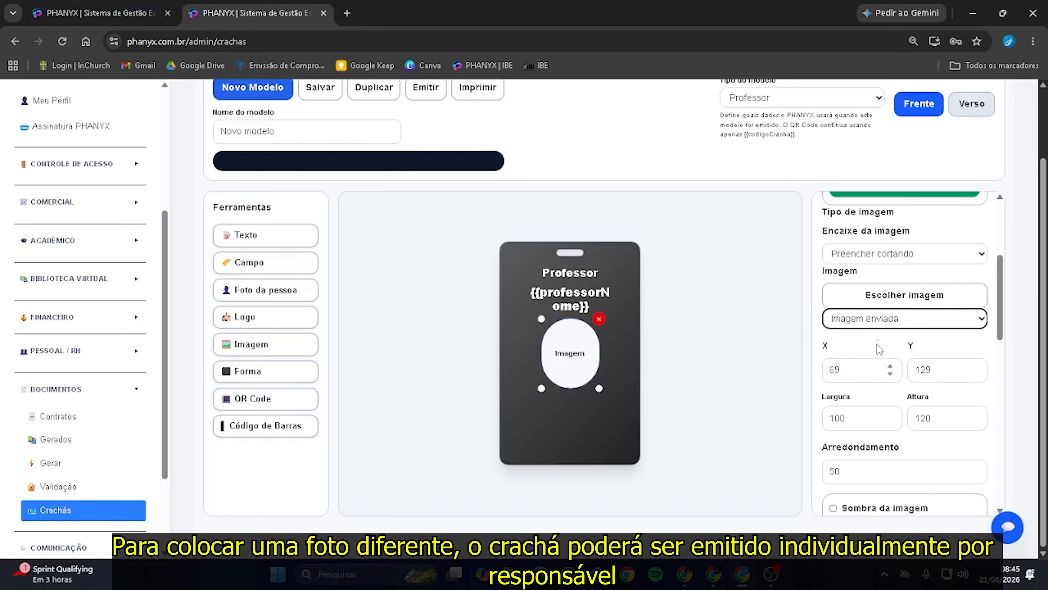
{"action": "left_click", "coordinate": [882, 323]}
{"action": "left_click", "coordinate": [881, 337]}
{"action": "left_click", "coordinate": [898, 294]}
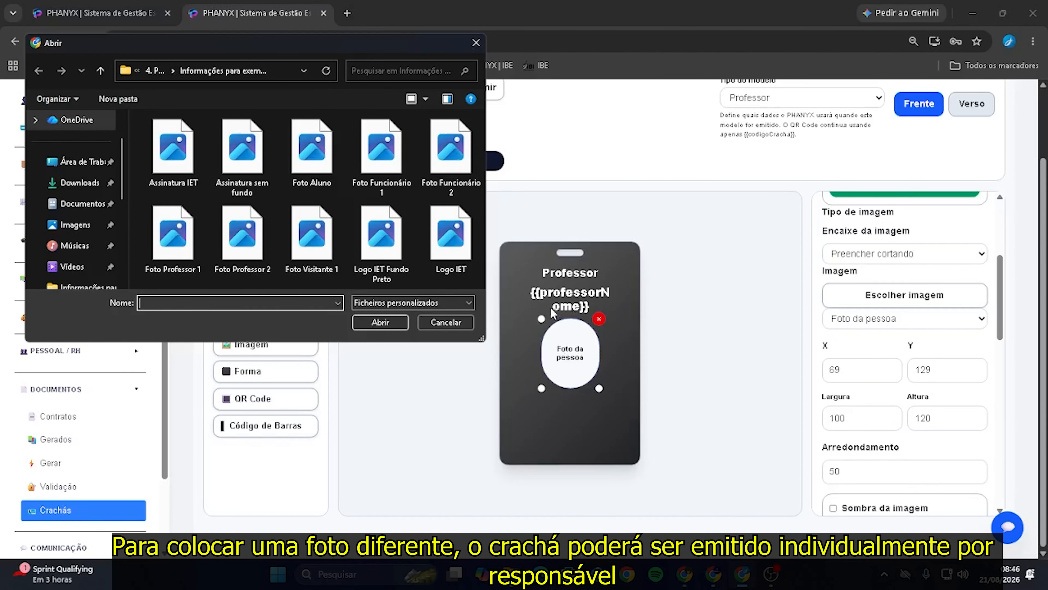
{"action": "left_click", "coordinate": [484, 42]}
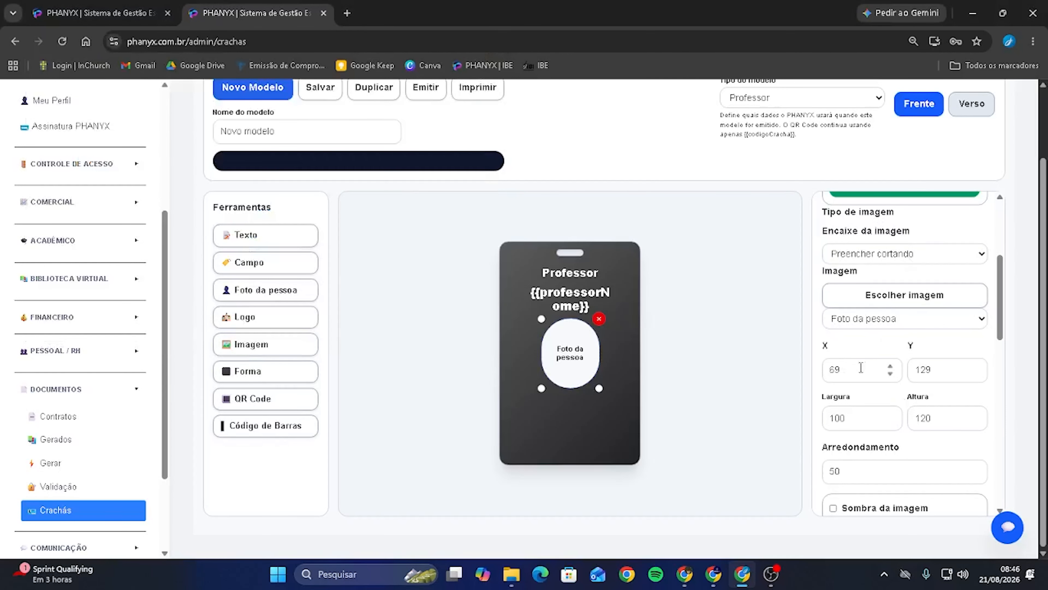
- Set the photo placeholder's position to X 73 and Y 125
{"action": "left_click", "coordinate": [890, 366]}
{"action": "left_click", "coordinate": [890, 365]}
{"action": "left_click", "coordinate": [890, 366]}
{"action": "left_click", "coordinate": [890, 366]}
{"action": "left_click", "coordinate": [976, 374]}
{"action": "left_click", "coordinate": [976, 374]}
{"action": "left_click", "coordinate": [976, 374]}
{"action": "left_click", "coordinate": [976, 374]}
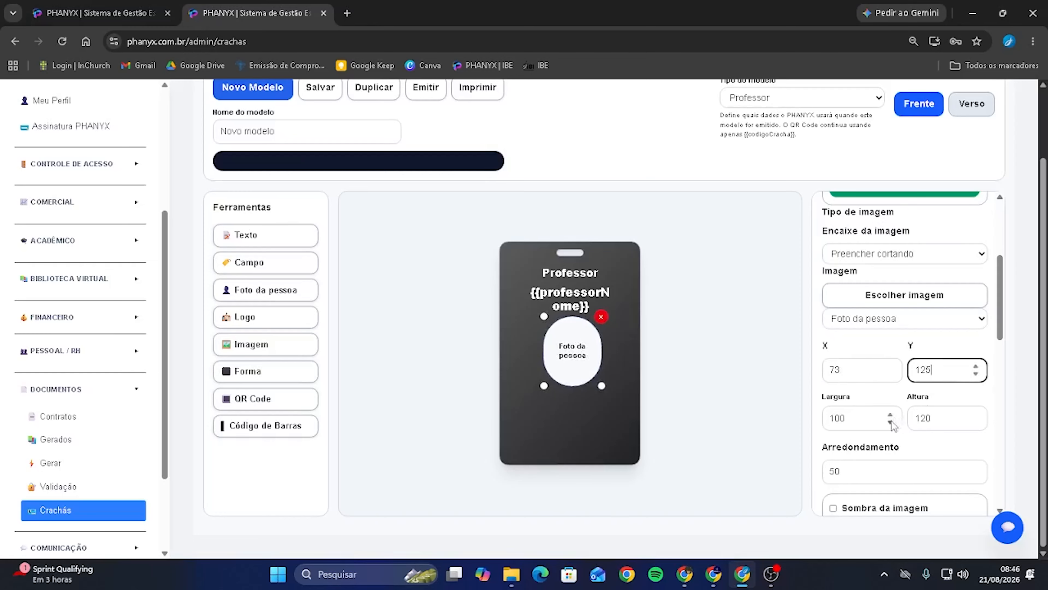
- Set the photo placeholder's width to 102 and its height to 118
{"action": "left_click", "coordinate": [891, 414]}
{"action": "left_click", "coordinate": [890, 415]}
{"action": "left_click", "coordinate": [976, 421]}
{"action": "left_click", "coordinate": [976, 421]}
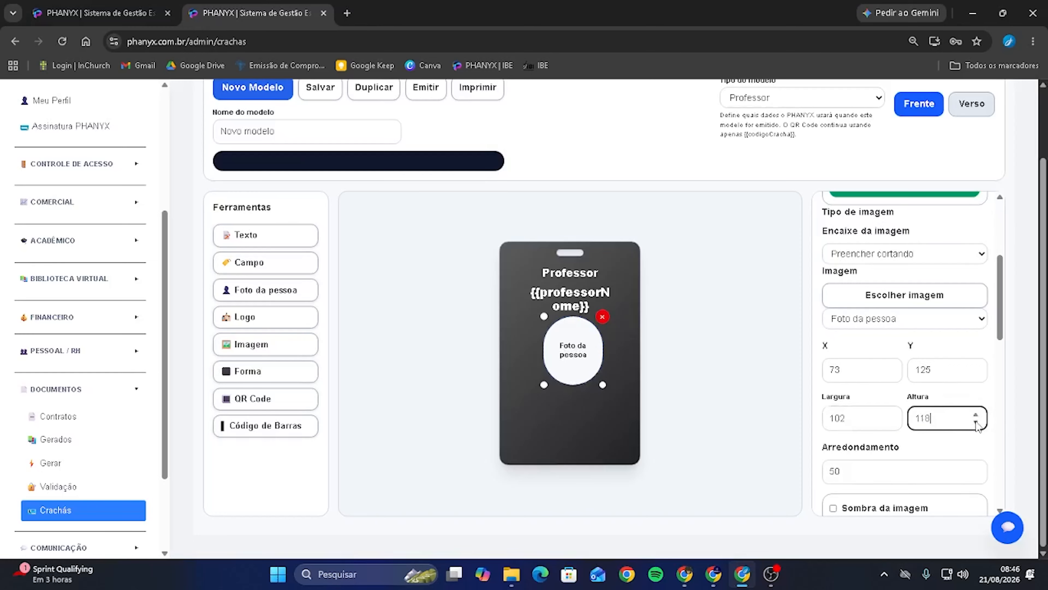
- Enlarge the photo placeholder to about 138 by 153, place it below the name field at about Y 139 and centre it horizontally
{"action": "left_click_drag", "start_coordinate": [602, 384], "coordinate": [622, 404]}
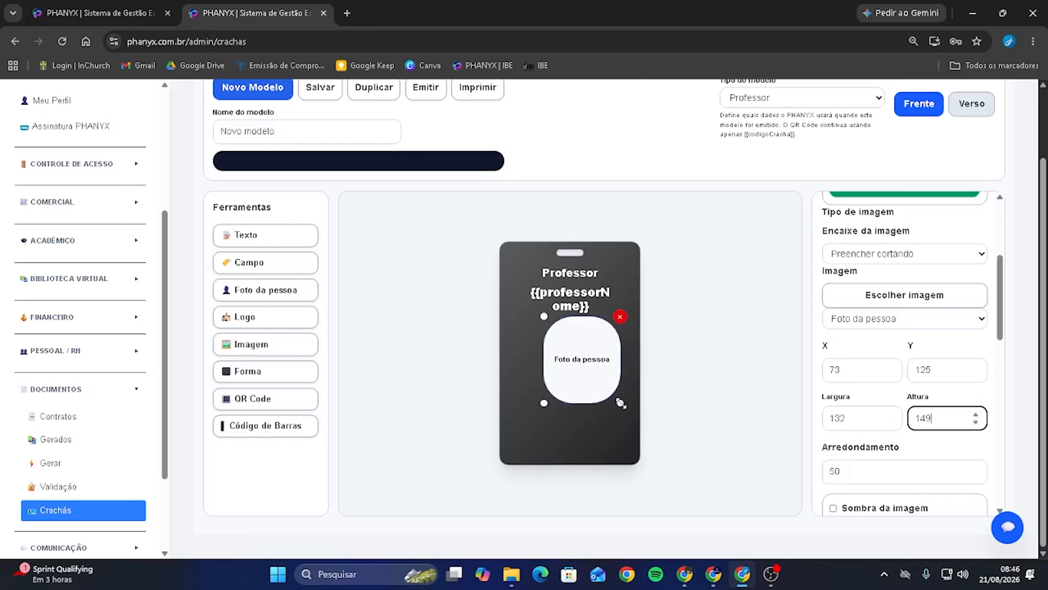
{"action": "left_click_drag", "start_coordinate": [593, 362], "coordinate": [581, 371]}
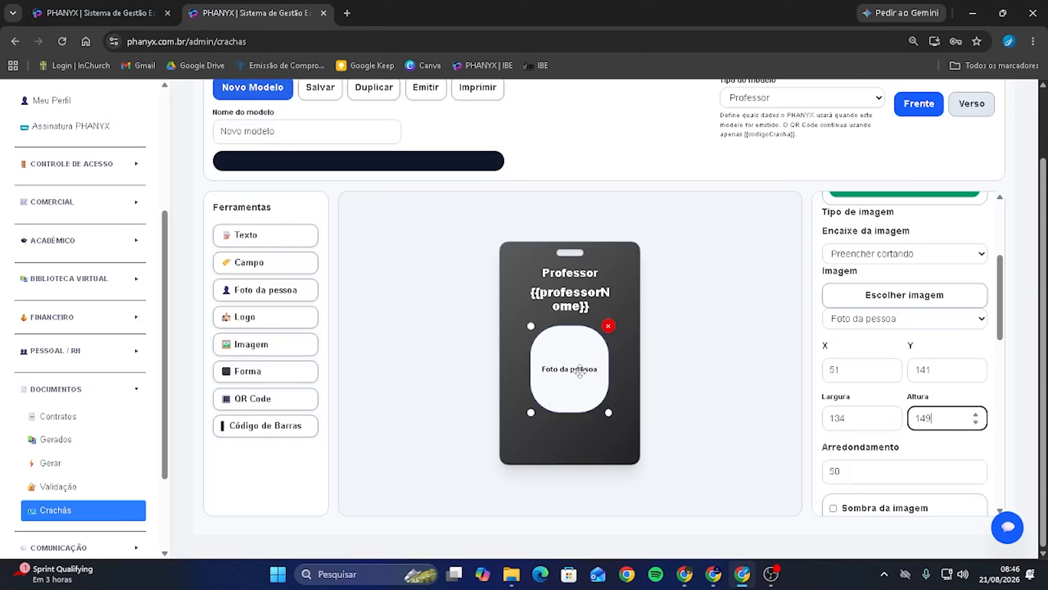
{"action": "left_click_drag", "start_coordinate": [610, 414], "coordinate": [614, 416]}
{"action": "left_click_drag", "start_coordinate": [576, 378], "coordinate": [575, 376]}
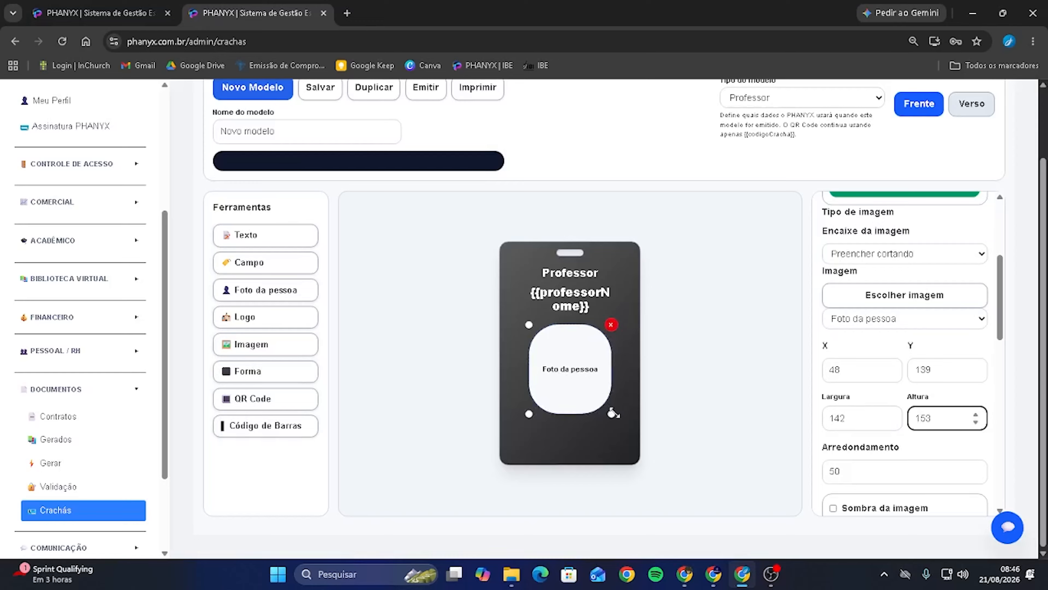
{"action": "left_click_drag", "start_coordinate": [611, 414], "coordinate": [609, 413]}
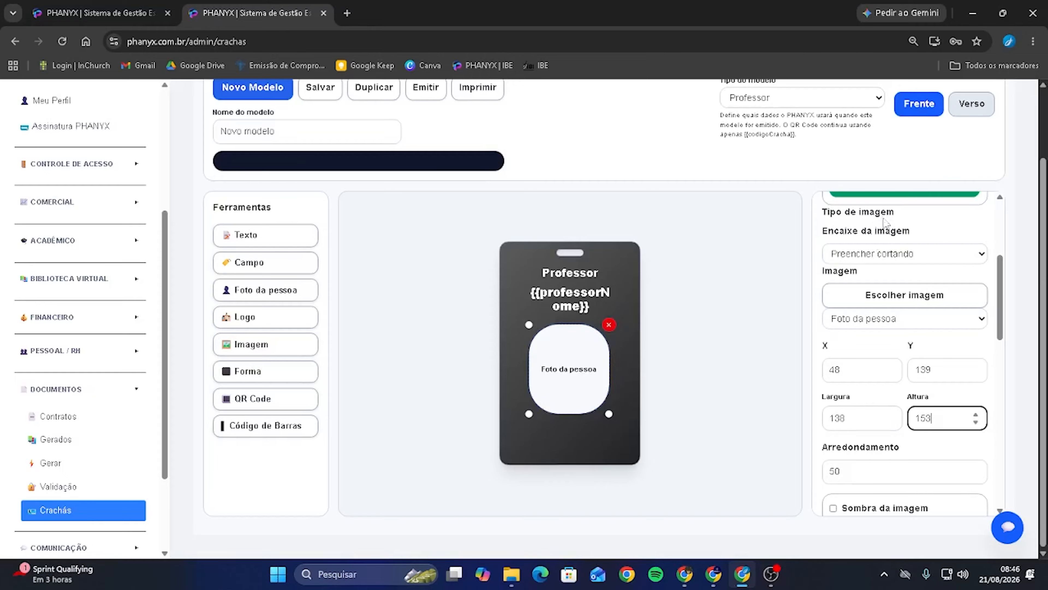
{"action": "scroll", "coordinate": [886, 223], "scroll_direction": "up", "scroll_amount": 2}
{"action": "left_click", "coordinate": [900, 221]}
- Try an Arredondamento of 70 on the photo placeholder, then set it to 25
{"action": "scroll", "coordinate": [942, 337], "scroll_direction": "down", "scroll_amount": 3}
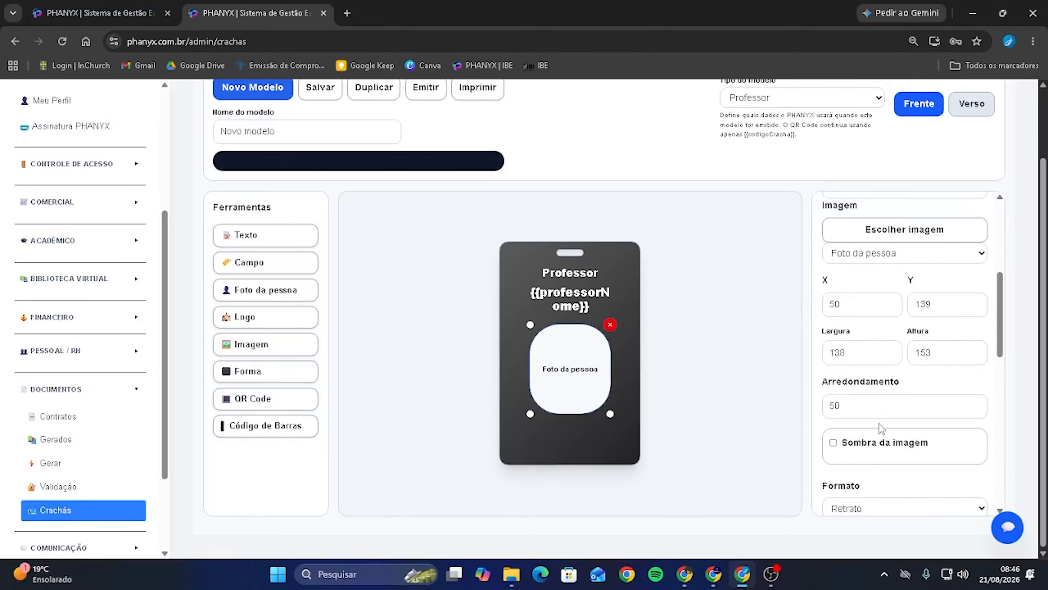
{"action": "left_click_drag", "start_coordinate": [860, 404], "coordinate": [799, 403]}
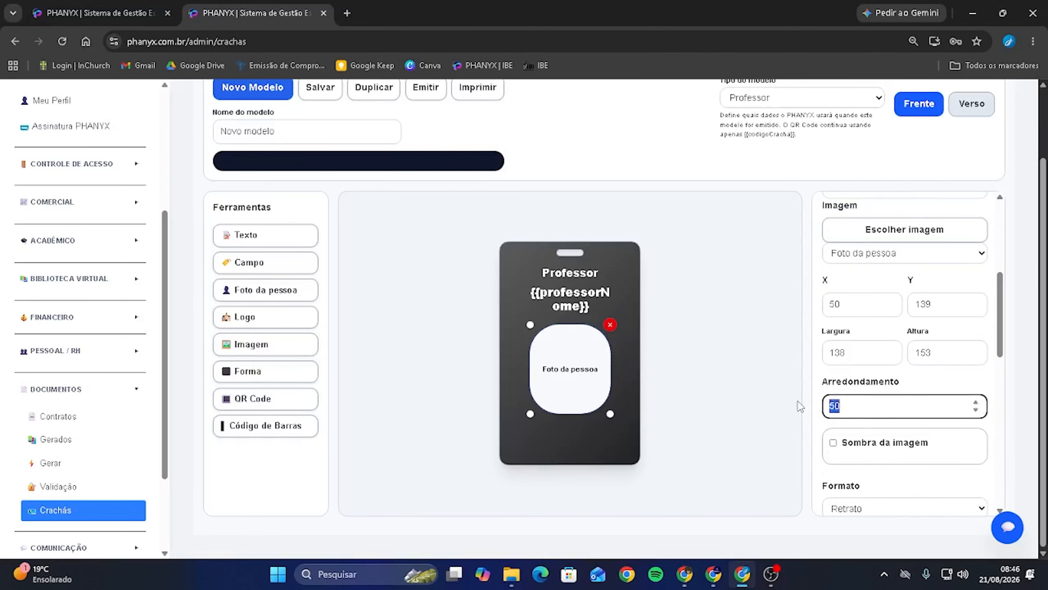
{"action": "type", "text": "70"}
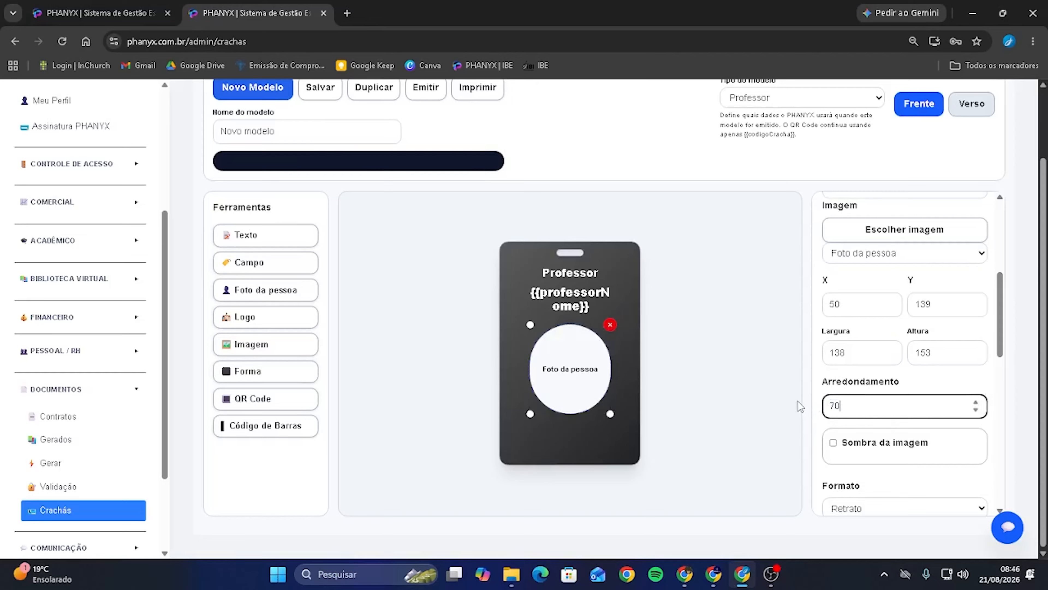
{"action": "left_click_drag", "start_coordinate": [866, 407], "coordinate": [749, 402]}
{"action": "left_click", "coordinate": [882, 412]}
{"action": "type", "text": "25"}
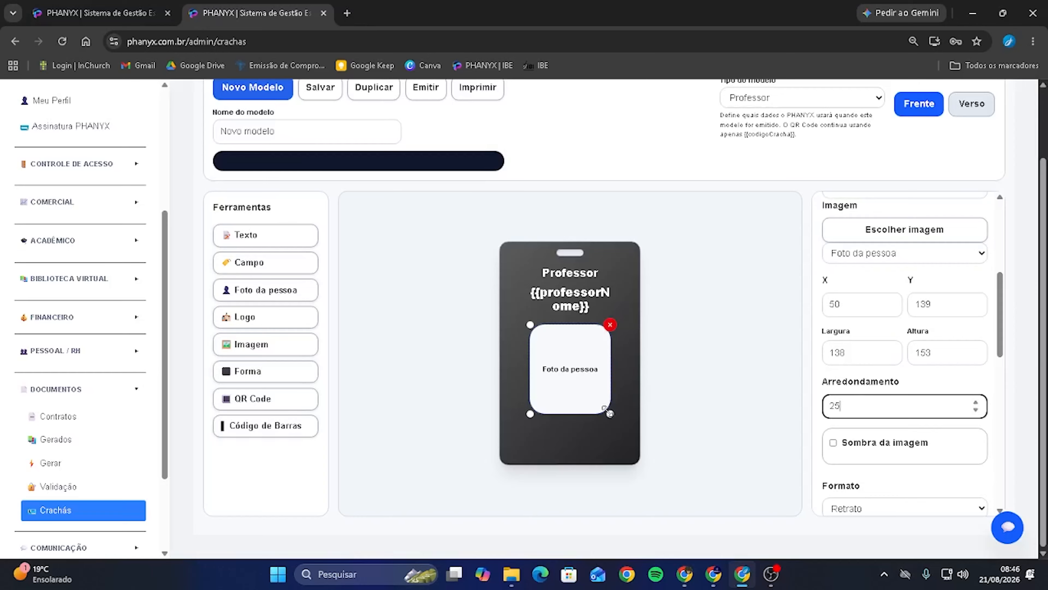
- Resize the photo placeholder to about 148 by 156 and centre it horizontally on the badge
{"action": "left_click_drag", "start_coordinate": [610, 414], "coordinate": [602, 386]}
{"action": "scroll", "coordinate": [880, 274], "scroll_direction": "up", "scroll_amount": 2}
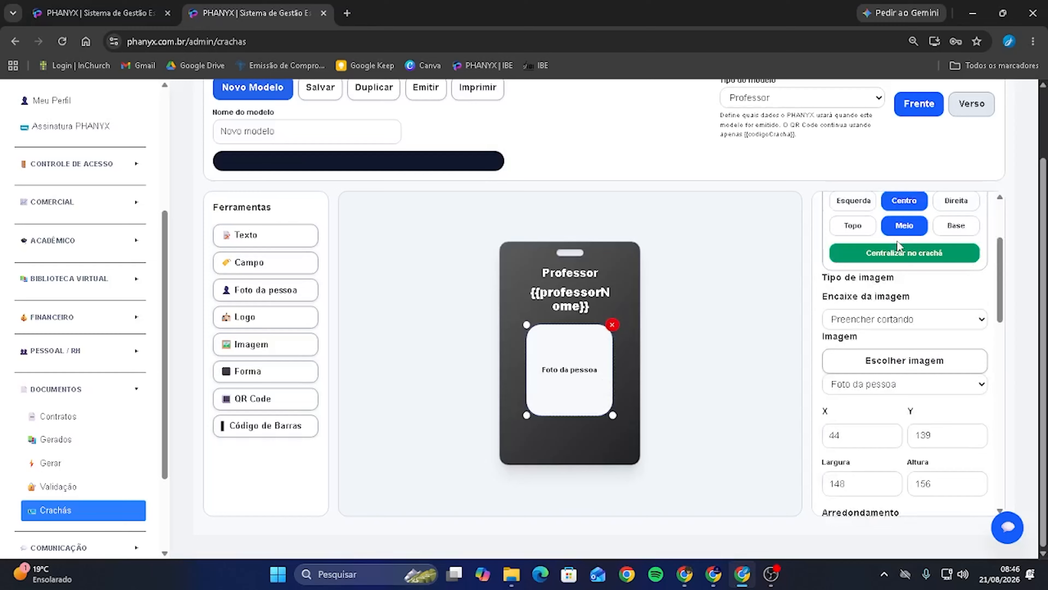
{"action": "left_click", "coordinate": [902, 203]}
- Enable Sombra da imagem on the photo placeholder and try the Caixa retangular shadow type
{"action": "scroll", "coordinate": [844, 399], "scroll_direction": "down", "scroll_amount": 2}
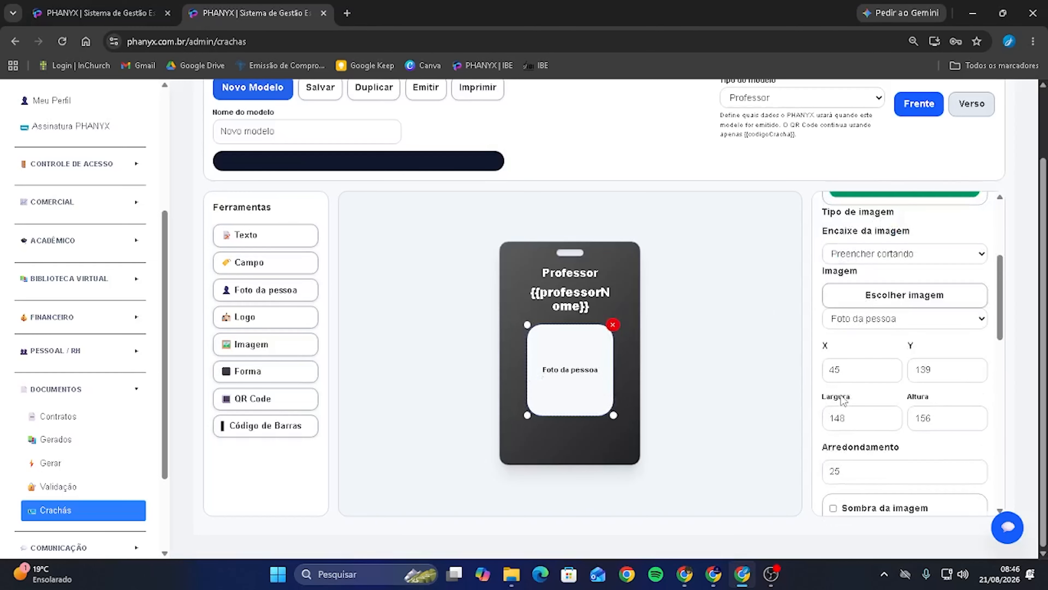
{"action": "scroll", "coordinate": [847, 414], "scroll_direction": "down", "scroll_amount": 2}
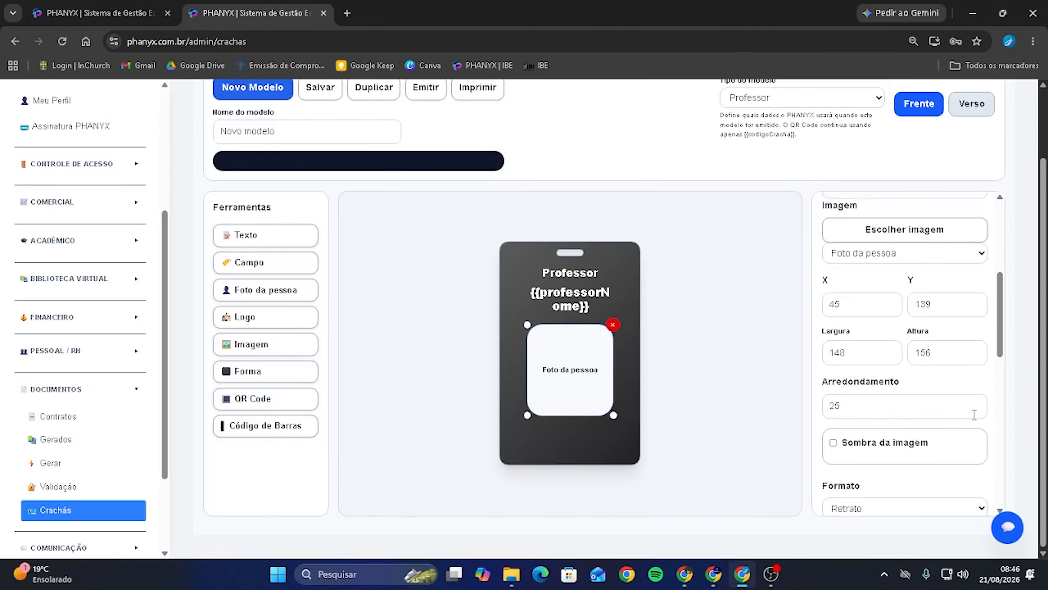
{"action": "left_click", "coordinate": [834, 441]}
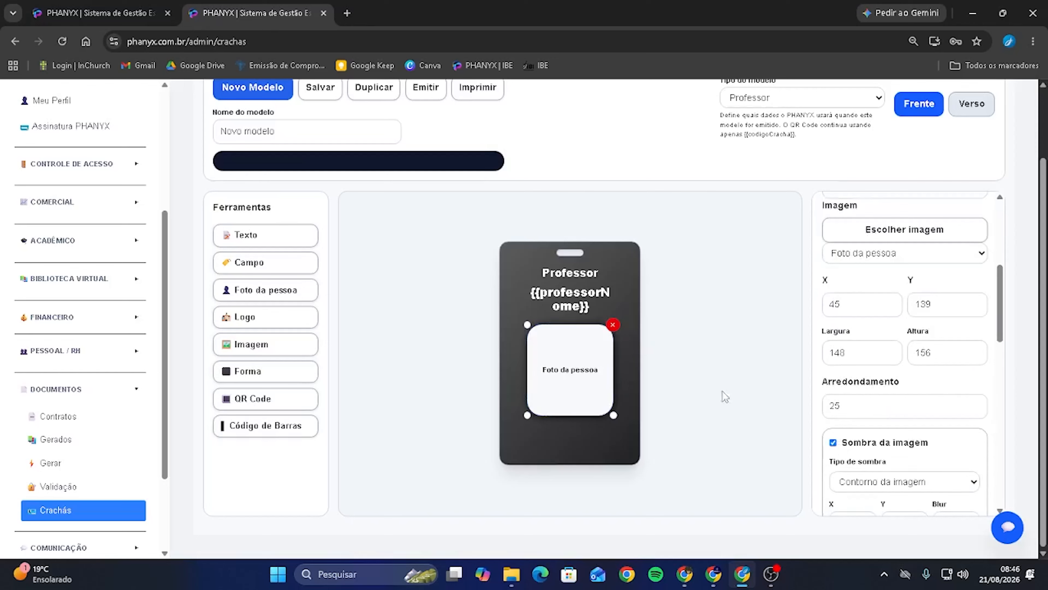
{"action": "scroll", "coordinate": [901, 377], "scroll_direction": "down", "scroll_amount": 4}
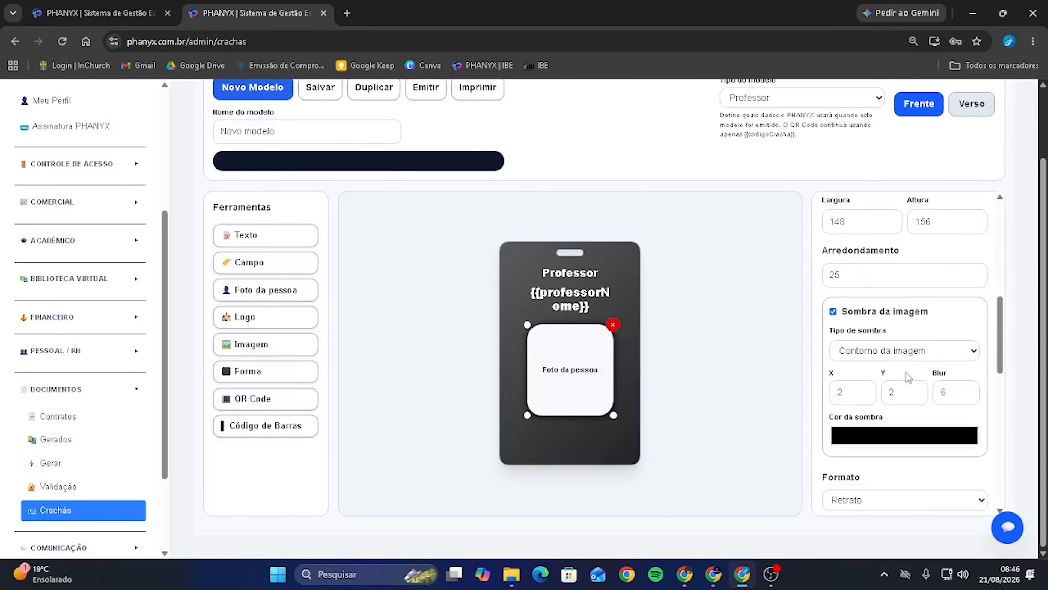
{"action": "left_click", "coordinate": [878, 352]}
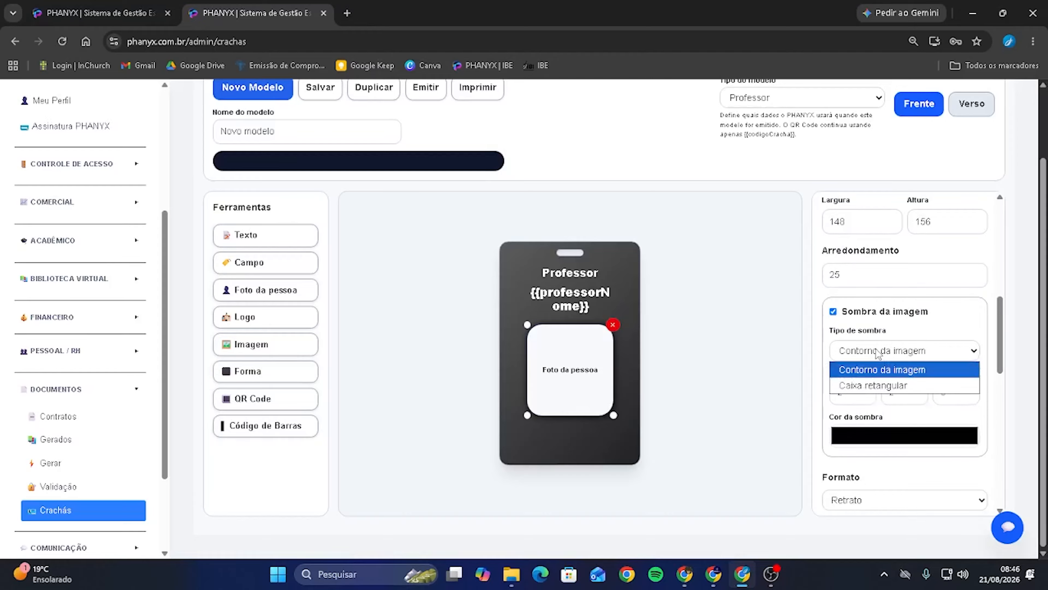
{"action": "left_click", "coordinate": [876, 384]}
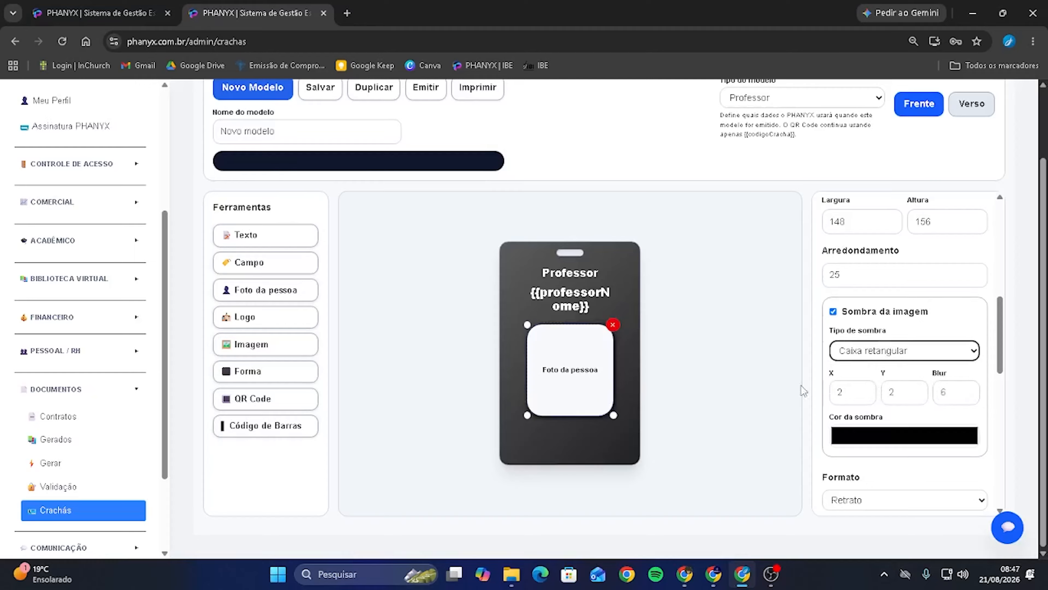
- Set the photo shadow's offsets to X 7 and Y 8 and its blur to 13
{"action": "double_click", "coordinate": [916, 389]}
{"action": "double_click", "coordinate": [916, 389]}
{"action": "double_click", "coordinate": [916, 389]}
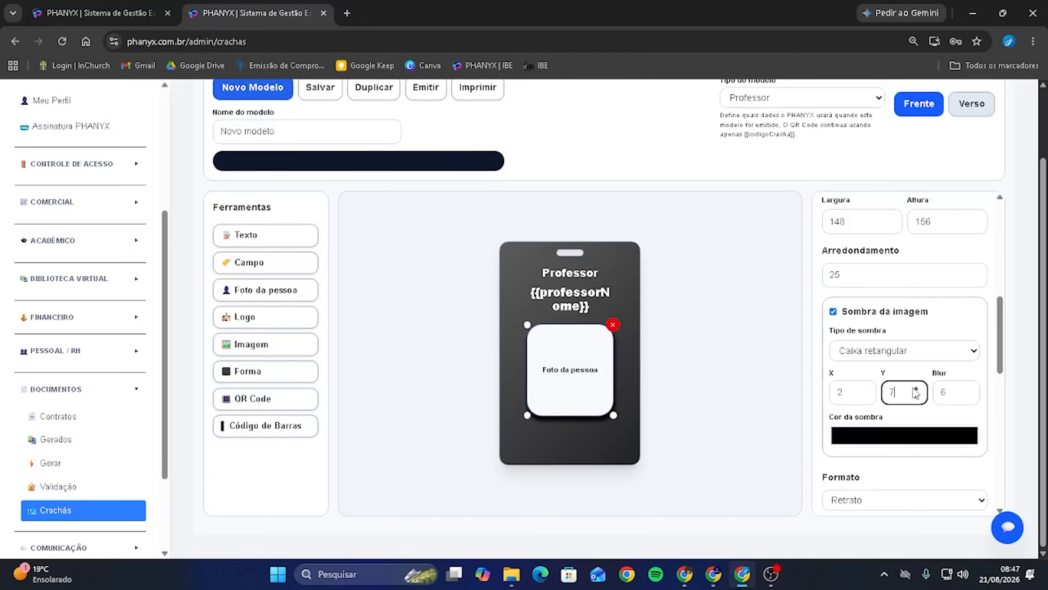
{"action": "triple_click", "coordinate": [865, 390]}
{"action": "double_click", "coordinate": [864, 390]}
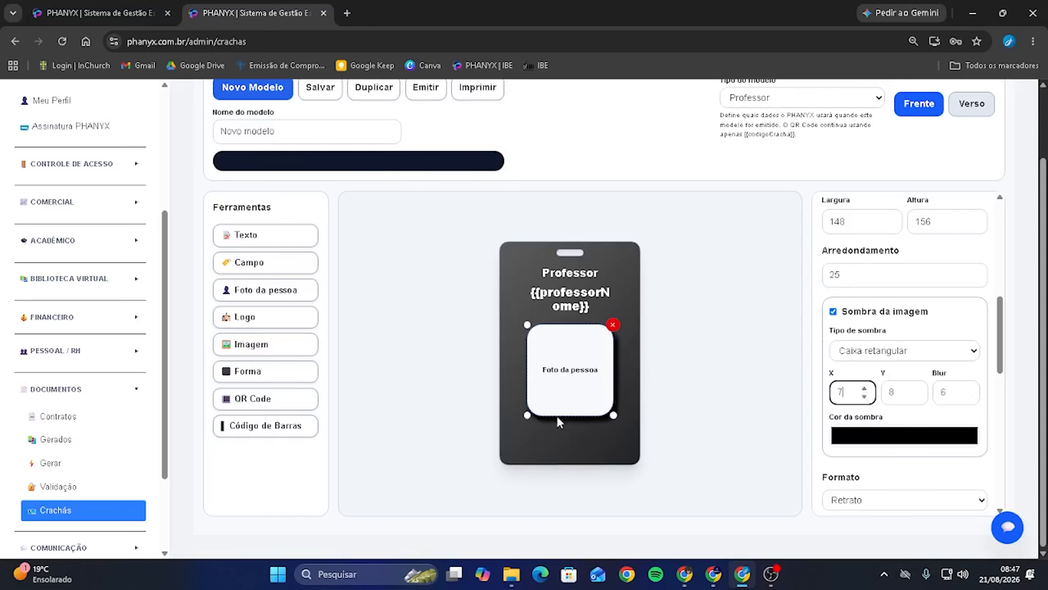
{"action": "left_click", "coordinate": [968, 388]}
{"action": "double_click", "coordinate": [968, 389]}
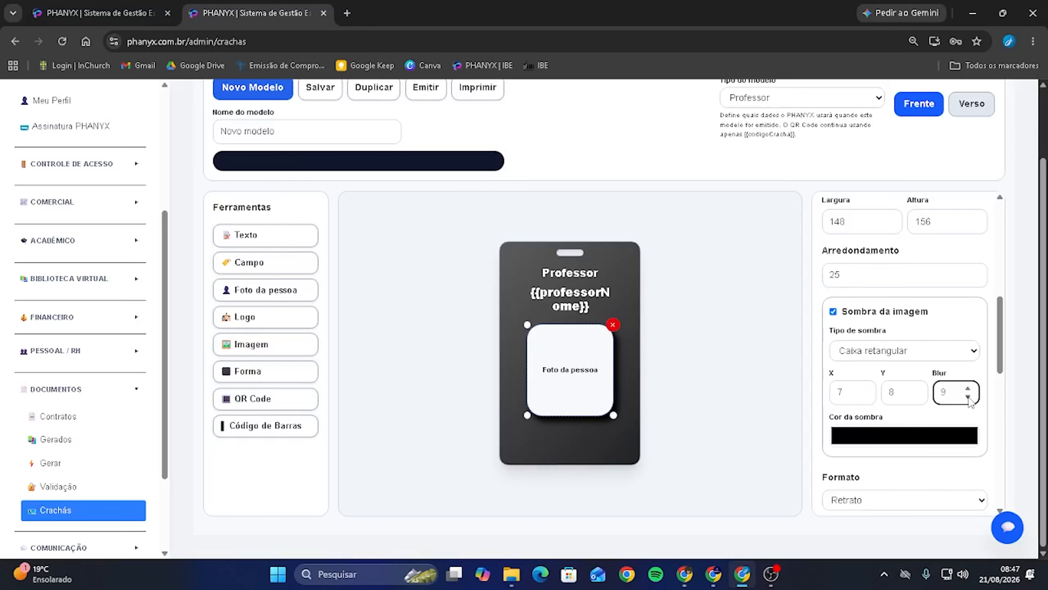
{"action": "left_click", "coordinate": [968, 388]}
{"action": "triple_click", "coordinate": [968, 389]}
- Change the photo's shadow type to Contorno da imagem and try X offsets of 11 and 1
{"action": "left_click_drag", "start_coordinate": [938, 370], "coordinate": [935, 358]}
{"action": "left_click", "coordinate": [935, 352]}
{"action": "left_click", "coordinate": [875, 370]}
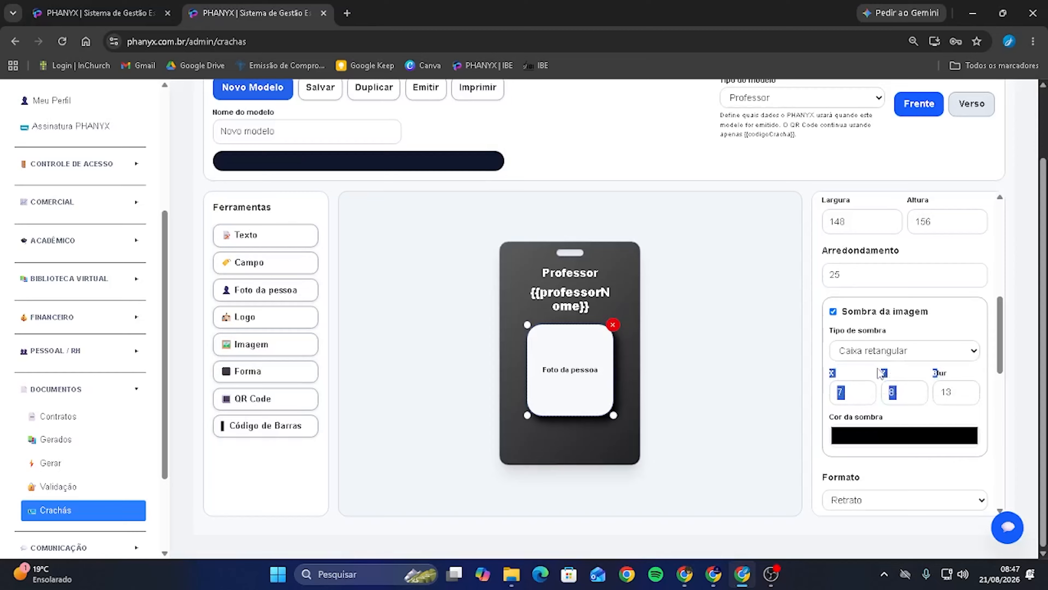
{"action": "left_click", "coordinate": [865, 389]}
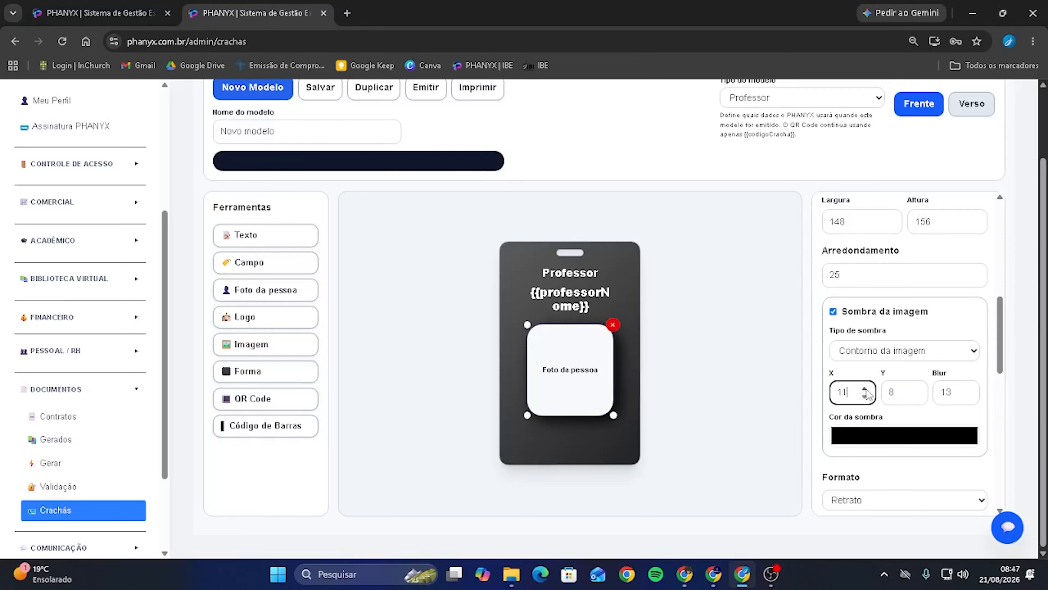
{"action": "left_click", "coordinate": [865, 397]}
{"action": "left_click", "coordinate": [865, 397]}
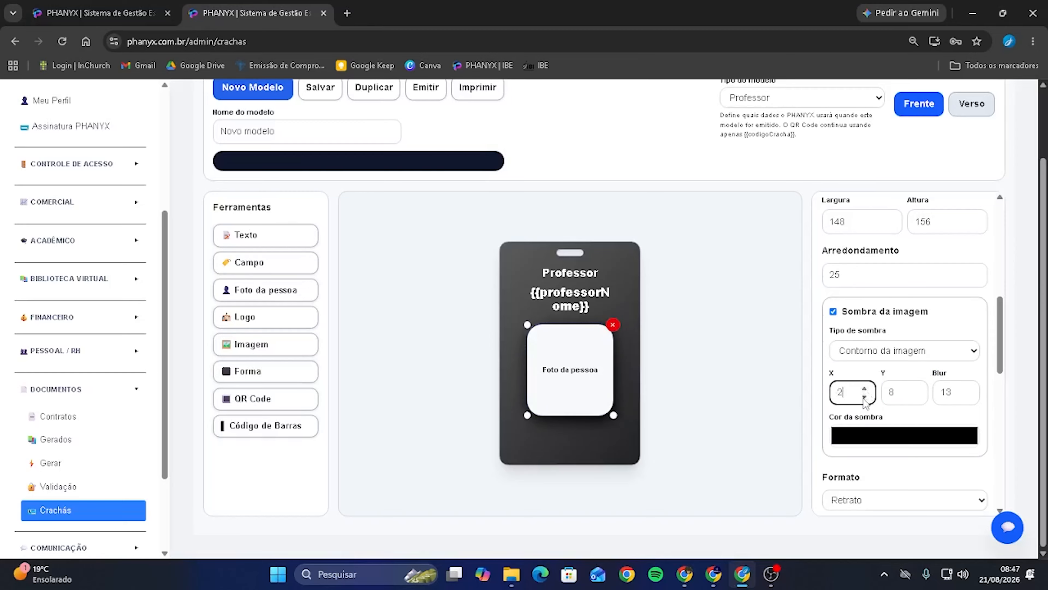
{"action": "left_click", "coordinate": [865, 397]}
- Set the photo shadow's blur to 3 and its X offset to 6
{"action": "left_click", "coordinate": [968, 397]}
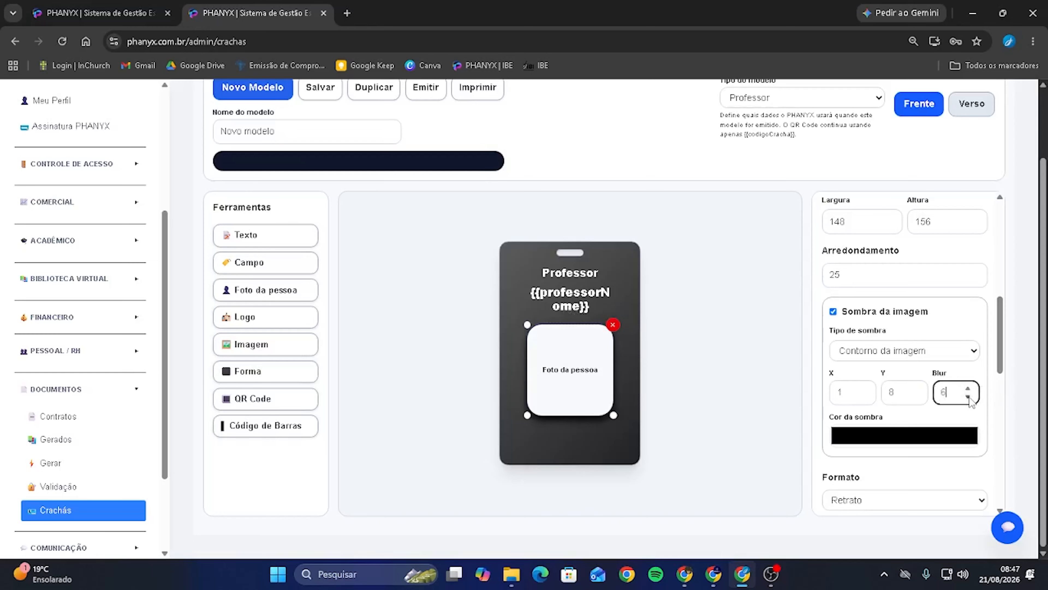
{"action": "left_click", "coordinate": [865, 389]}
{"action": "left_click", "coordinate": [865, 389]}
{"action": "left_click", "coordinate": [864, 389]}
{"action": "left_click", "coordinate": [865, 389]}
{"action": "left_click", "coordinate": [865, 389]}
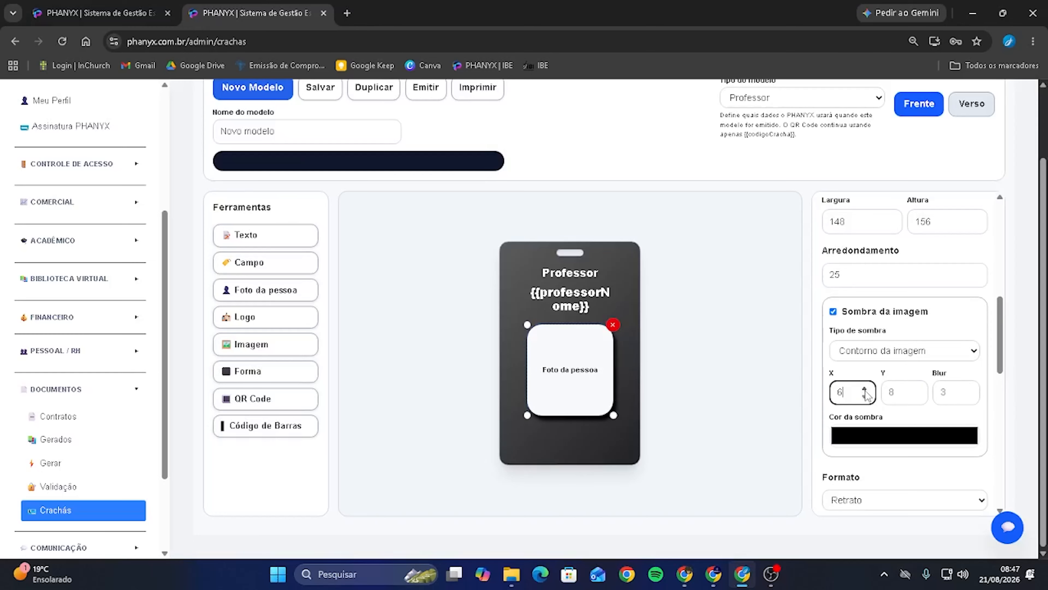
- Set the photo shadow's X offset to 7 and reselect Contorno da imagem as its shadow type
{"action": "left_click", "coordinate": [865, 389]}
{"action": "left_click", "coordinate": [873, 355]}
{"action": "left_click", "coordinate": [874, 373]}
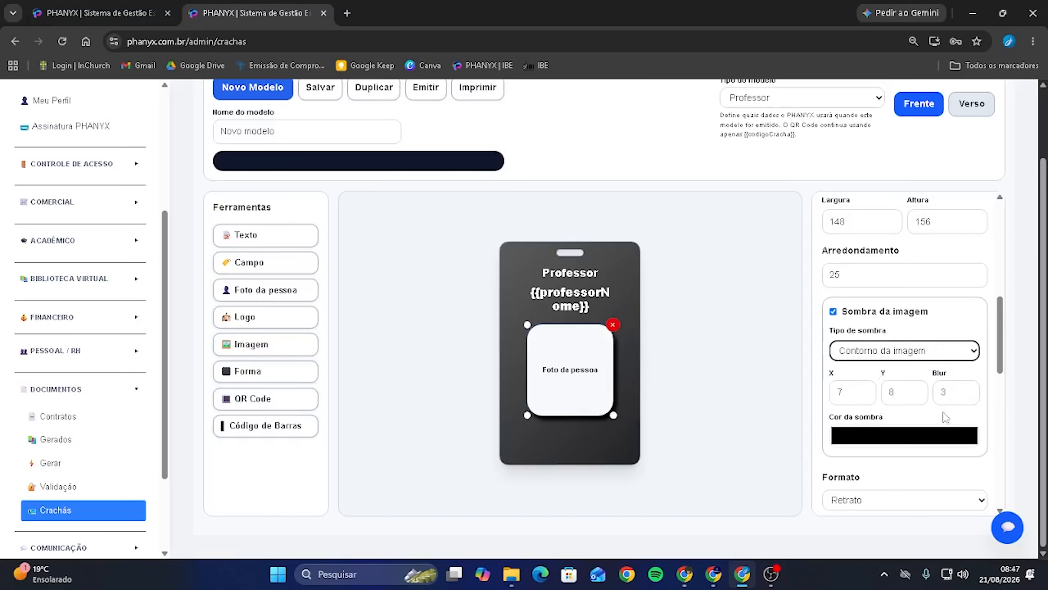
- Set the photo shadow's blur to 8
{"action": "left_click", "coordinate": [968, 384]}
{"action": "left_click", "coordinate": [967, 387]}
{"action": "left_click", "coordinate": [968, 396]}
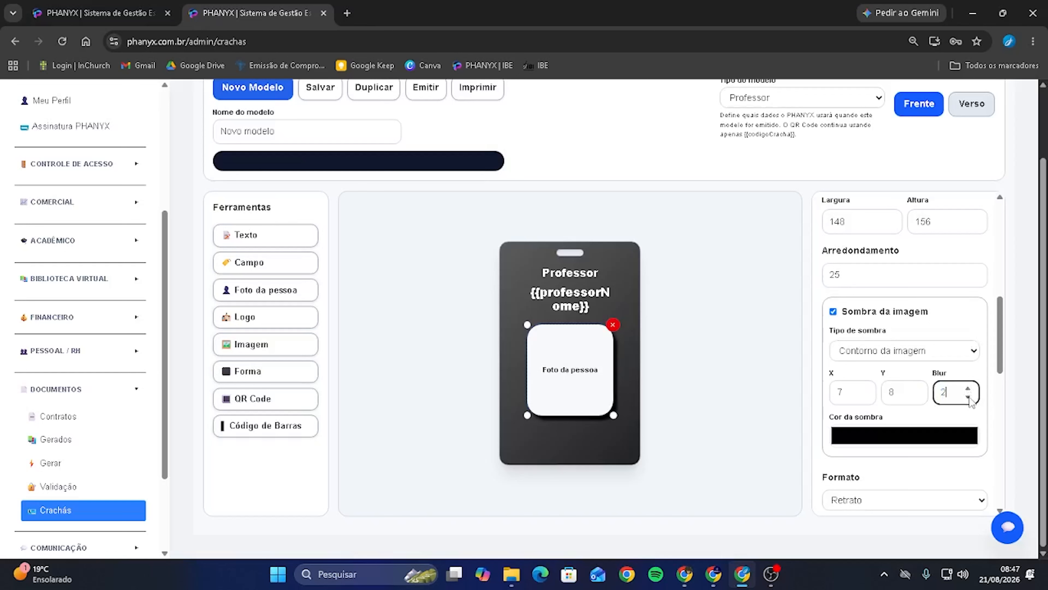
{"action": "left_click", "coordinate": [968, 396]}
{"action": "left_click", "coordinate": [968, 396]}
{"action": "left_click", "coordinate": [967, 388]}
{"action": "left_click", "coordinate": [967, 388]}
{"action": "left_click", "coordinate": [968, 388]}
{"action": "left_click", "coordinate": [967, 388]}
{"action": "left_click", "coordinate": [967, 387]}
{"action": "left_click", "coordinate": [967, 388]}
- Set the photo shadow's Y offset to 5 and its X offset to 2
{"action": "left_click", "coordinate": [917, 388]}
{"action": "left_click", "coordinate": [916, 388]}
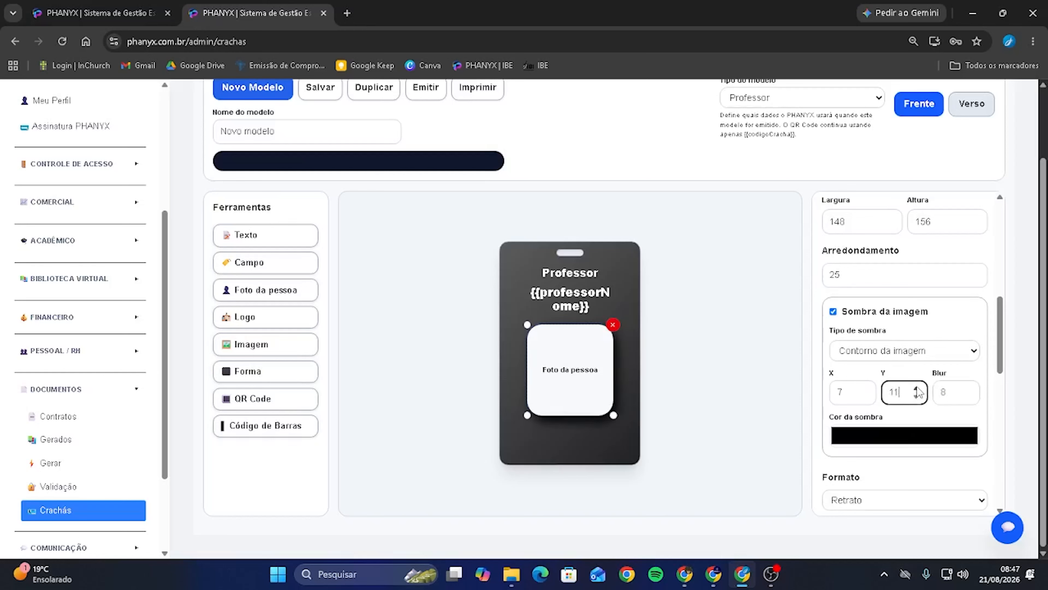
{"action": "left_click", "coordinate": [916, 388]}
{"action": "left_click", "coordinate": [917, 388]}
{"action": "left_click", "coordinate": [916, 397]}
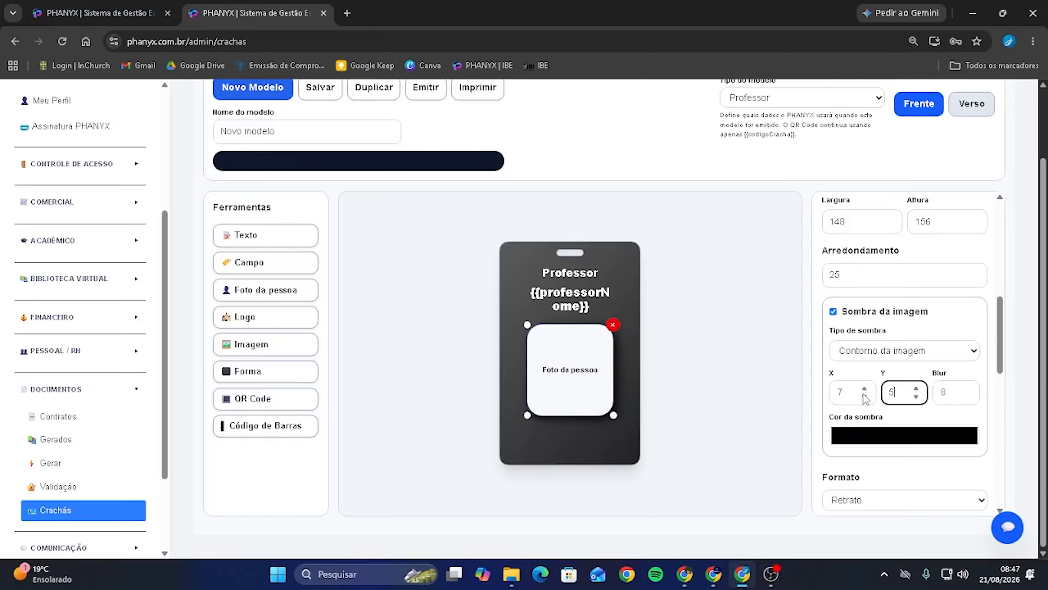
{"action": "left_click", "coordinate": [864, 396]}
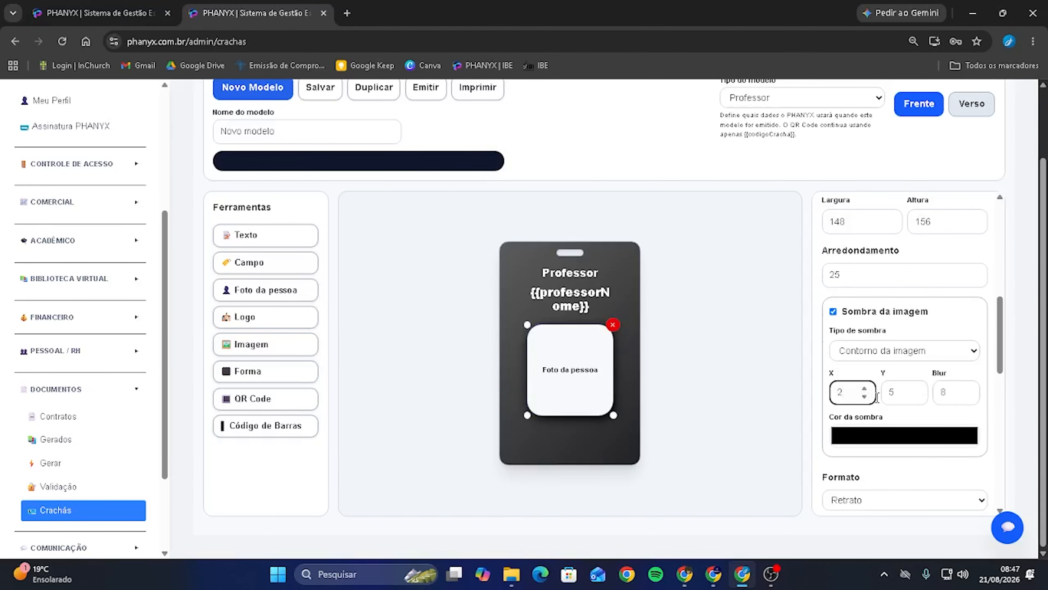
{"action": "left_click", "coordinate": [744, 379]}
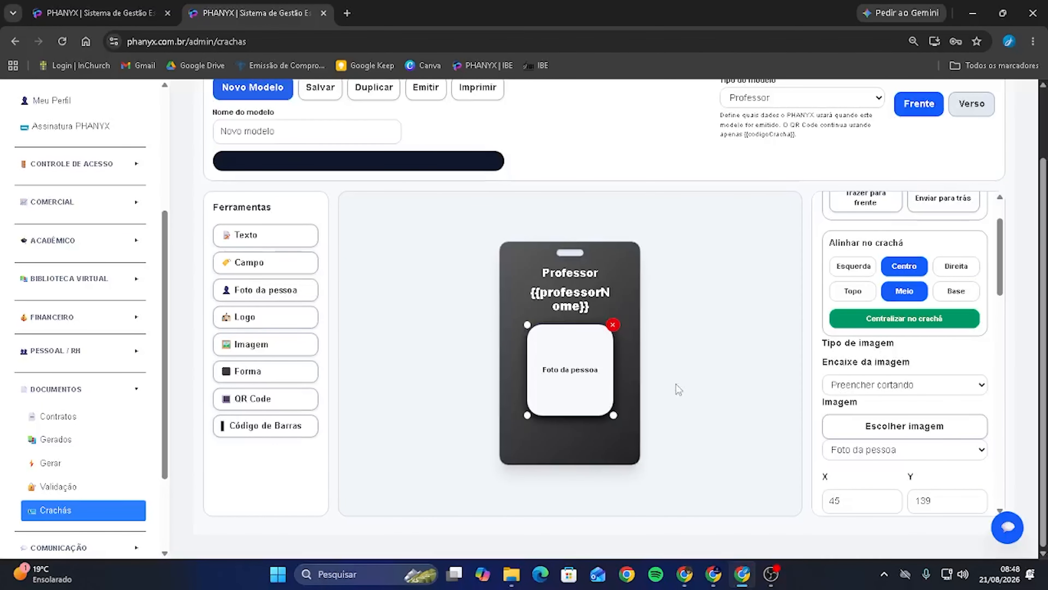
- Add a Logo placeholder to the badge front and place it below the photo placeholder
{"action": "left_click", "coordinate": [244, 317]}
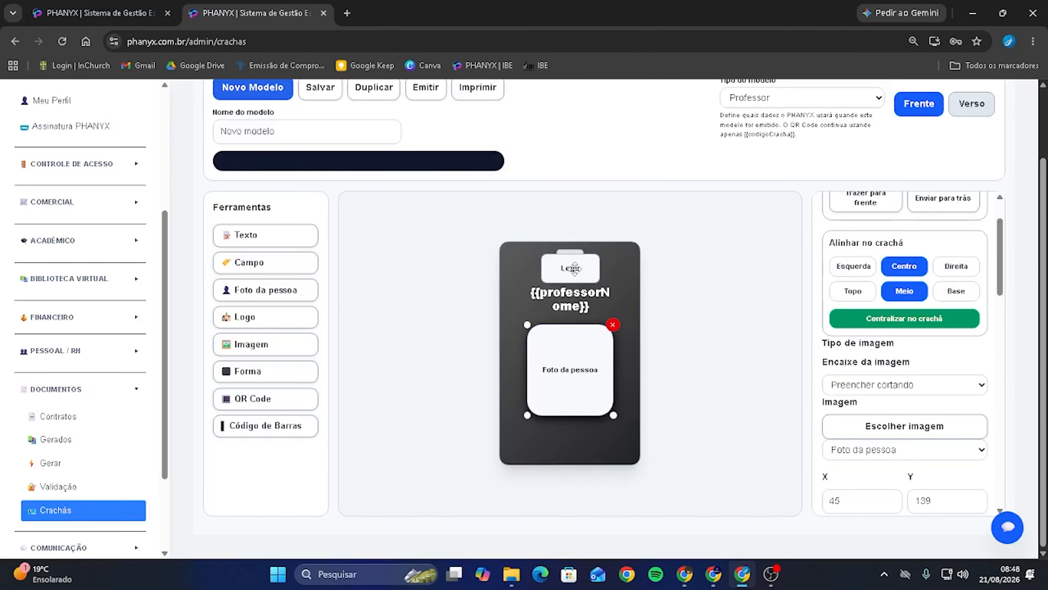
{"action": "left_click_drag", "start_coordinate": [574, 268], "coordinate": [574, 438]}
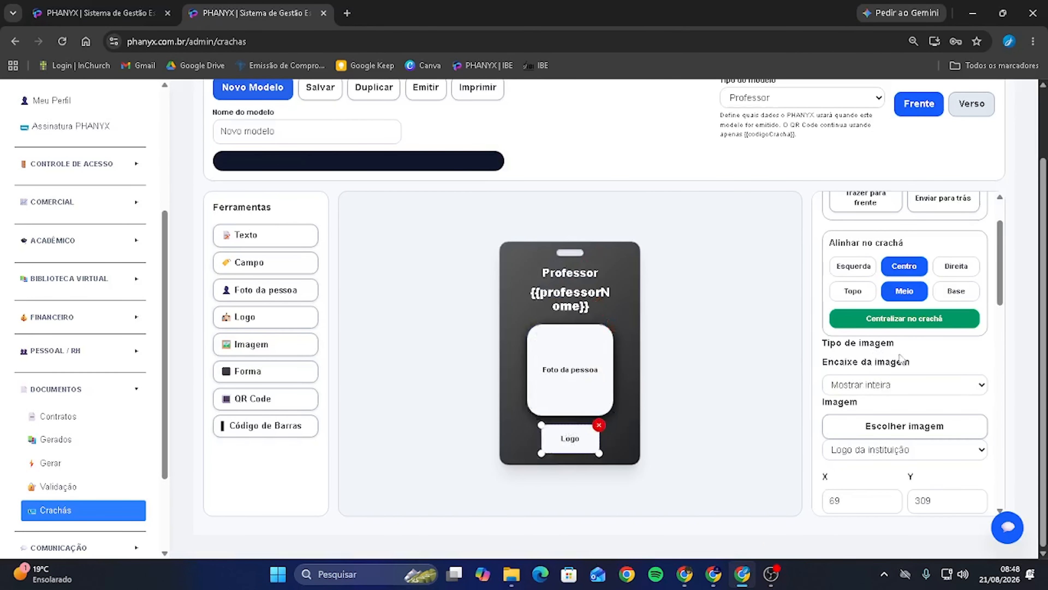
{"action": "scroll", "coordinate": [900, 358], "scroll_direction": "up", "scroll_amount": 2}
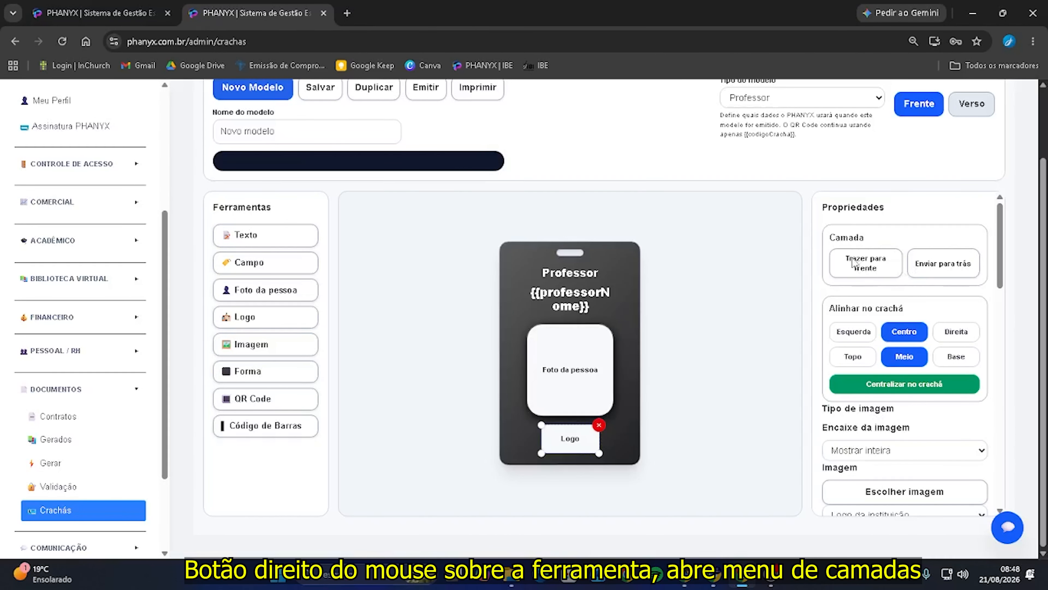
- Overlap the logo with the photo's lower corner and try sending it to the back layer
{"action": "left_click_drag", "start_coordinate": [572, 434], "coordinate": [610, 391]}
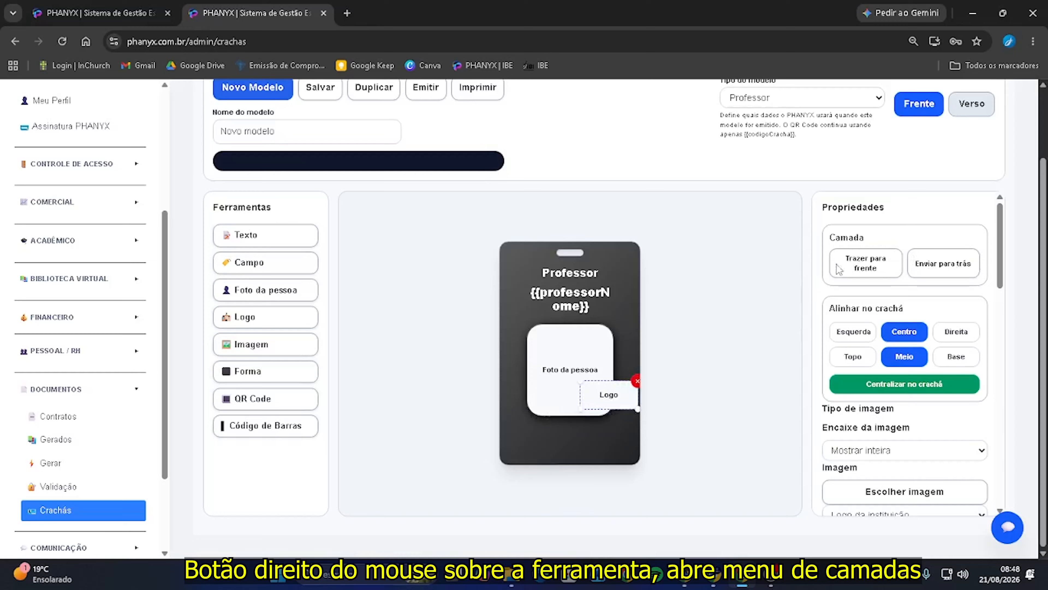
{"action": "left_click", "coordinate": [933, 268]}
{"action": "left_click", "coordinate": [901, 266]}
- Return the logo below the photo and centre it horizontally on the badge
{"action": "left_click_drag", "start_coordinate": [613, 398], "coordinate": [575, 445]}
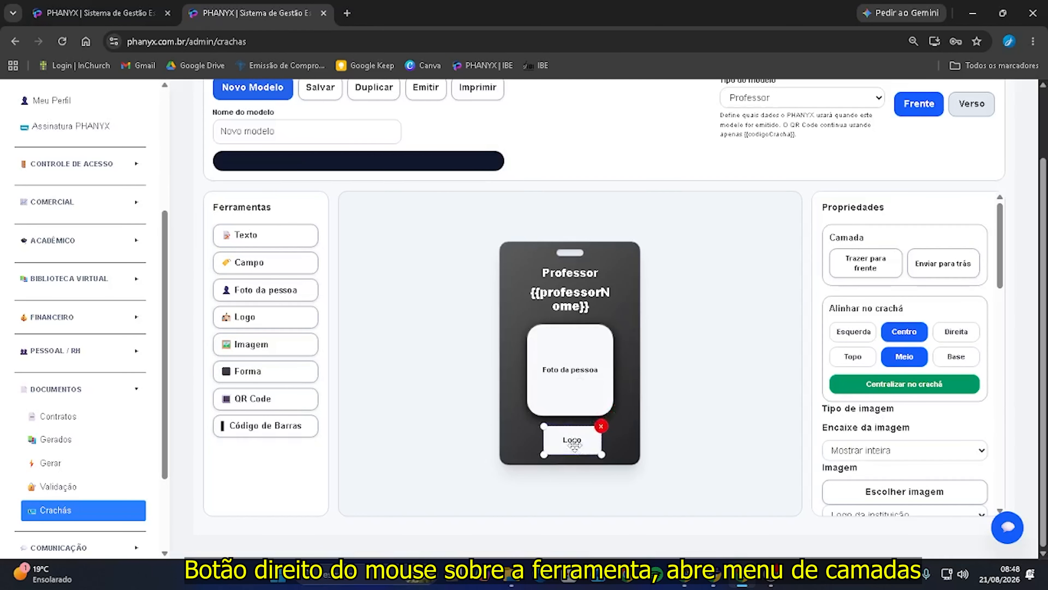
{"action": "left_click", "coordinate": [901, 331]}
{"action": "left_click_drag", "start_coordinate": [581, 349], "coordinate": [588, 431]}
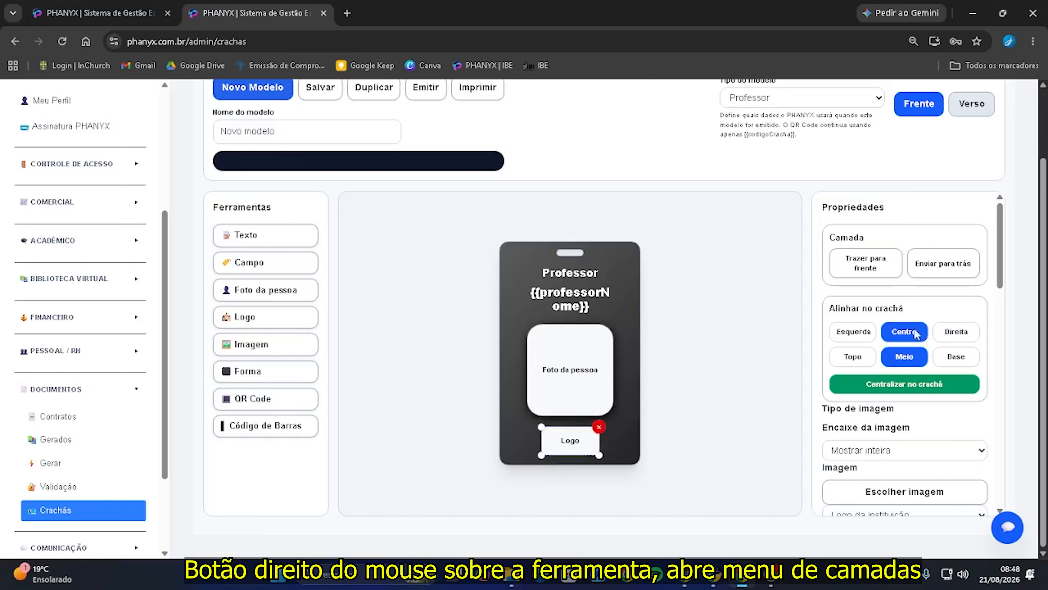
- Try Preencher cortando as the logo's image fit and restore Mostrar inteira
{"action": "scroll", "coordinate": [908, 330], "scroll_direction": "down", "scroll_amount": 1}
{"action": "scroll", "coordinate": [901, 372], "scroll_direction": "down", "scroll_amount": 1}
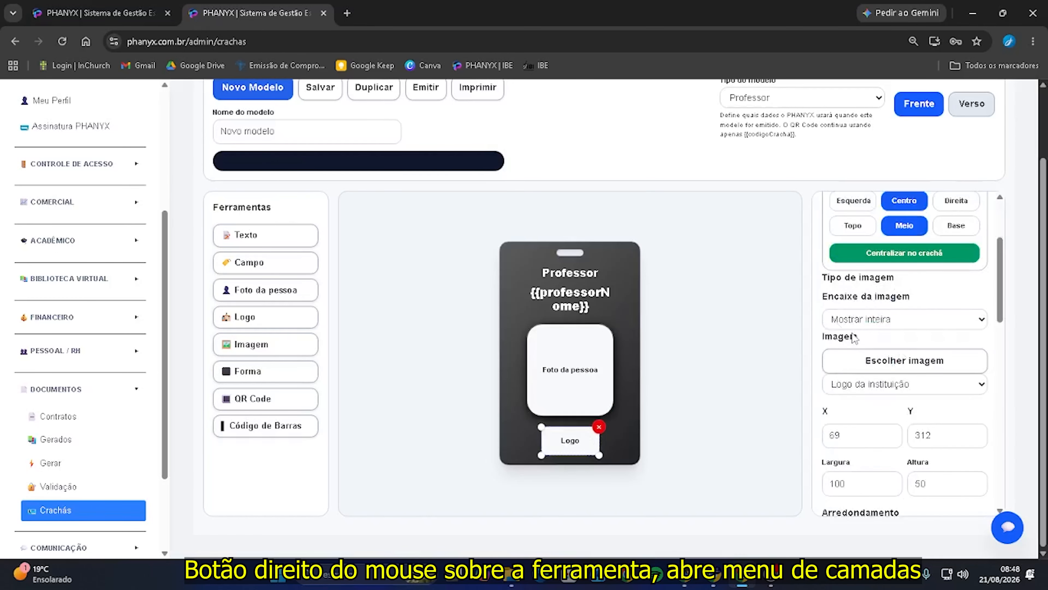
{"action": "left_click", "coordinate": [878, 323]}
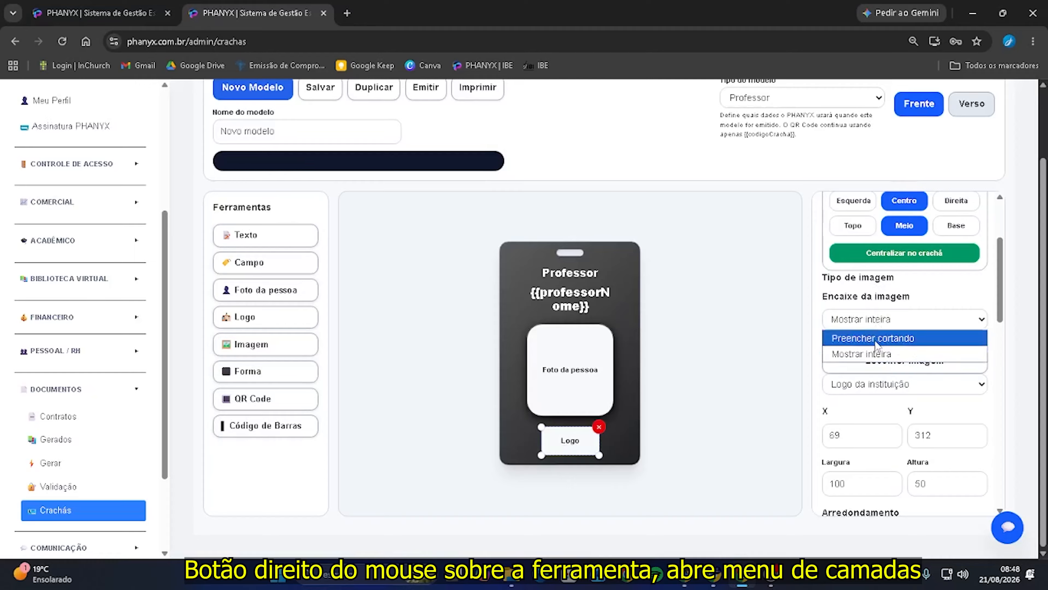
{"action": "left_click", "coordinate": [879, 338]}
{"action": "left_click", "coordinate": [881, 320]}
{"action": "left_click", "coordinate": [885, 354]}
- Review the logo's image source options, keeping Logo da instituição selected
{"action": "left_click", "coordinate": [877, 384]}
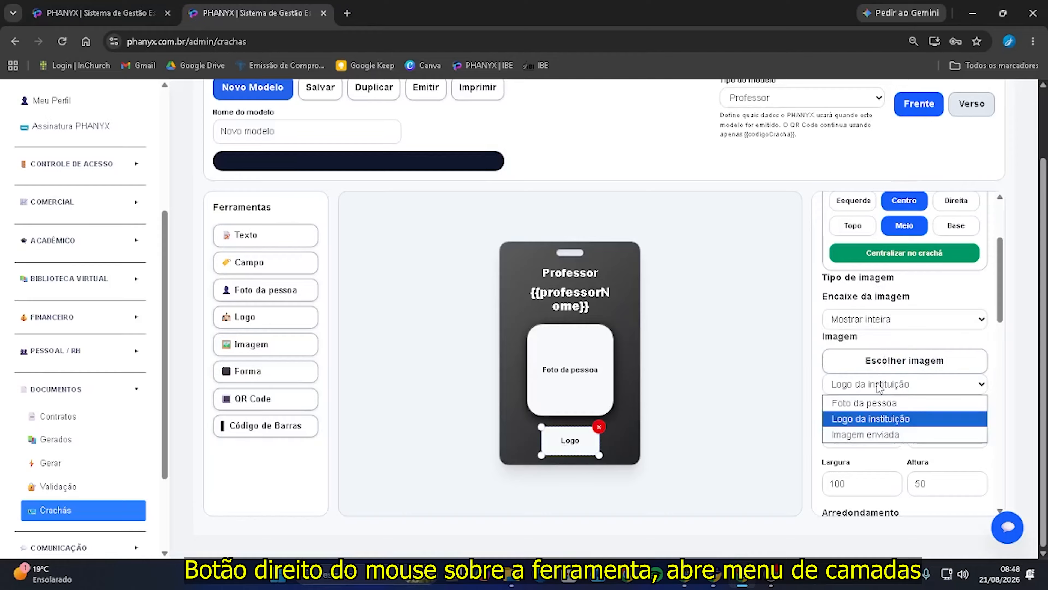
{"action": "left_click", "coordinate": [875, 425]}
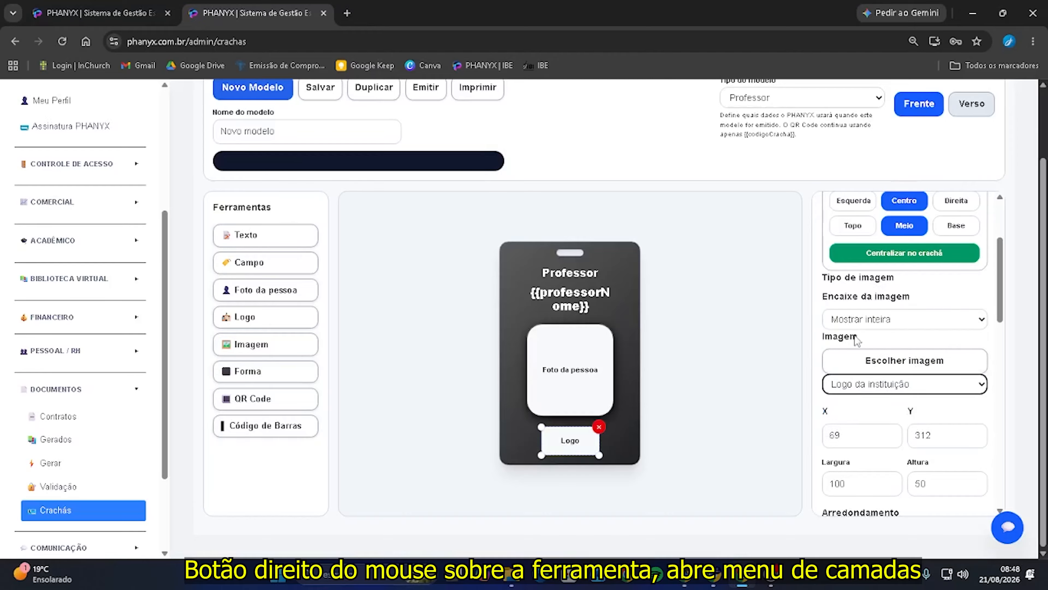
{"action": "scroll", "coordinate": [833, 363], "scroll_direction": "down", "scroll_amount": 1}
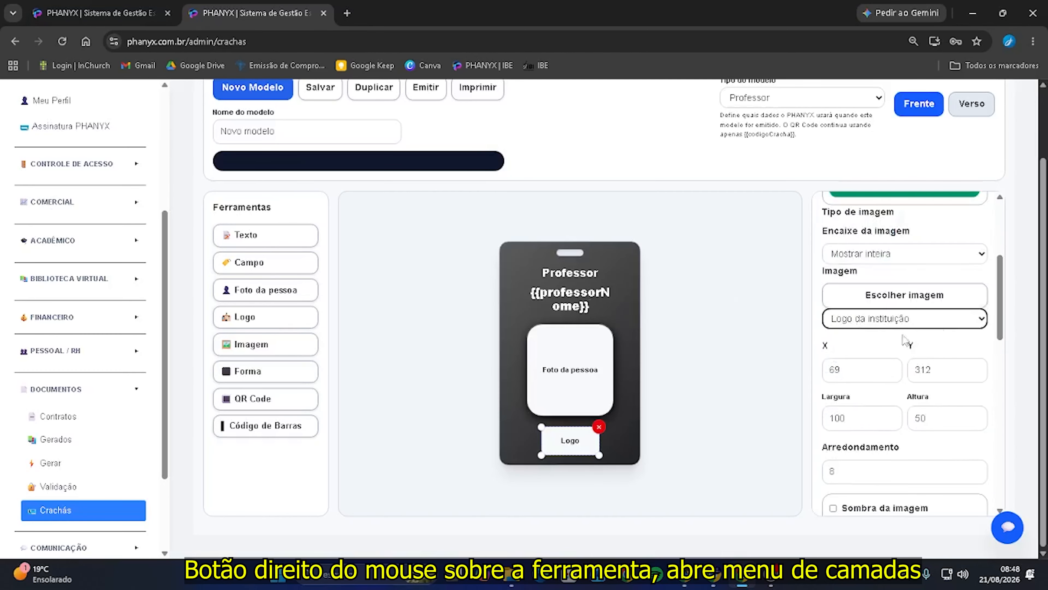
{"action": "left_click", "coordinate": [849, 323]}
{"action": "left_click", "coordinate": [854, 354]}
- Try the logo at X 68 and Y 314 with a width of 102
{"action": "scroll", "coordinate": [885, 343], "scroll_direction": "down", "scroll_amount": 2}
{"action": "left_click", "coordinate": [891, 301]}
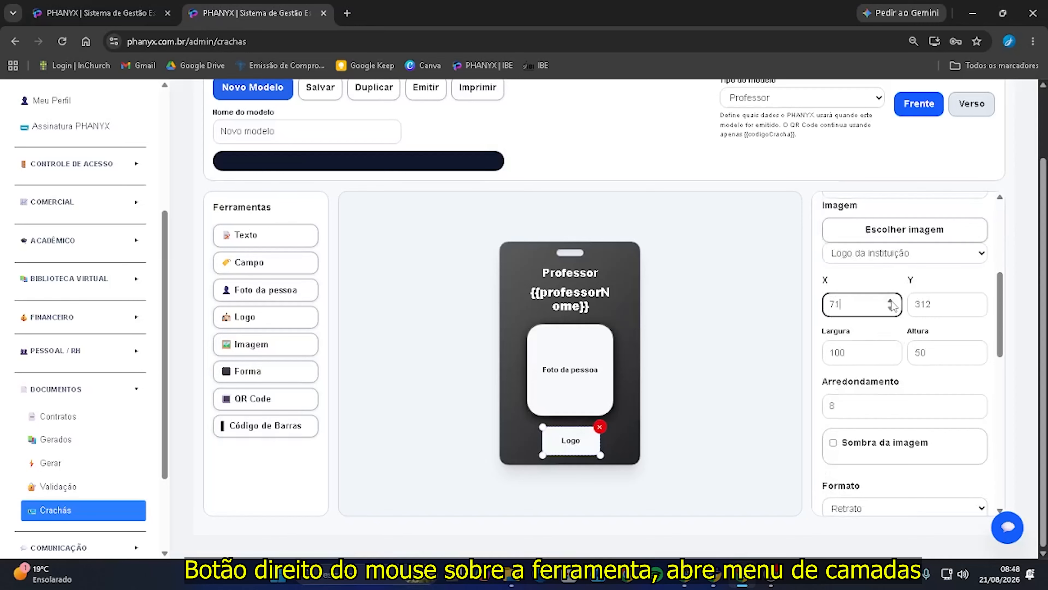
{"action": "left_click", "coordinate": [891, 308]}
{"action": "left_click", "coordinate": [891, 308]}
{"action": "left_click", "coordinate": [975, 301]}
{"action": "left_click", "coordinate": [976, 301]}
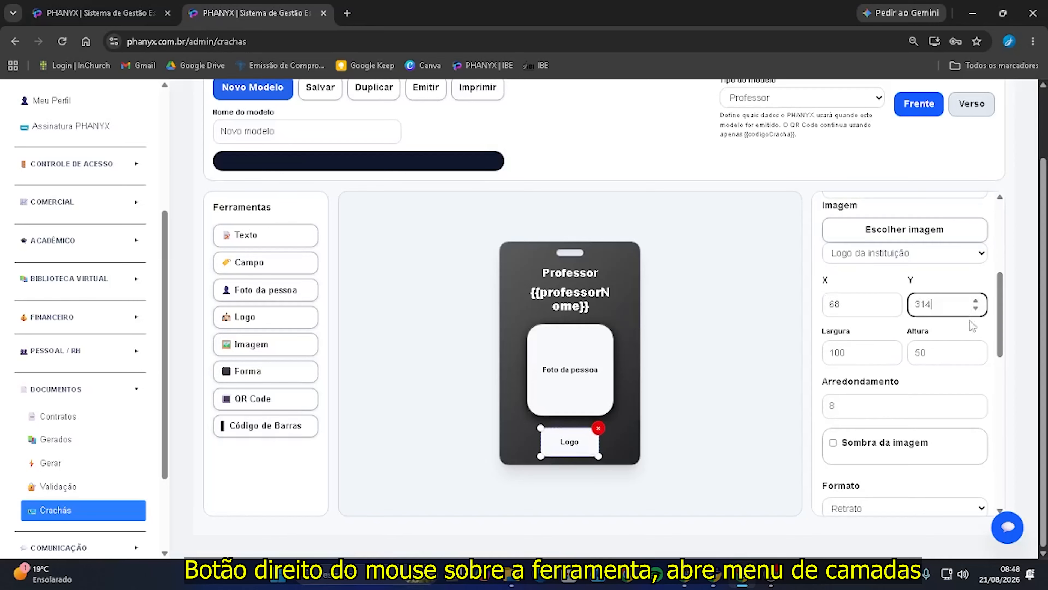
{"action": "left_click", "coordinate": [890, 349]}
{"action": "left_click", "coordinate": [890, 349]}
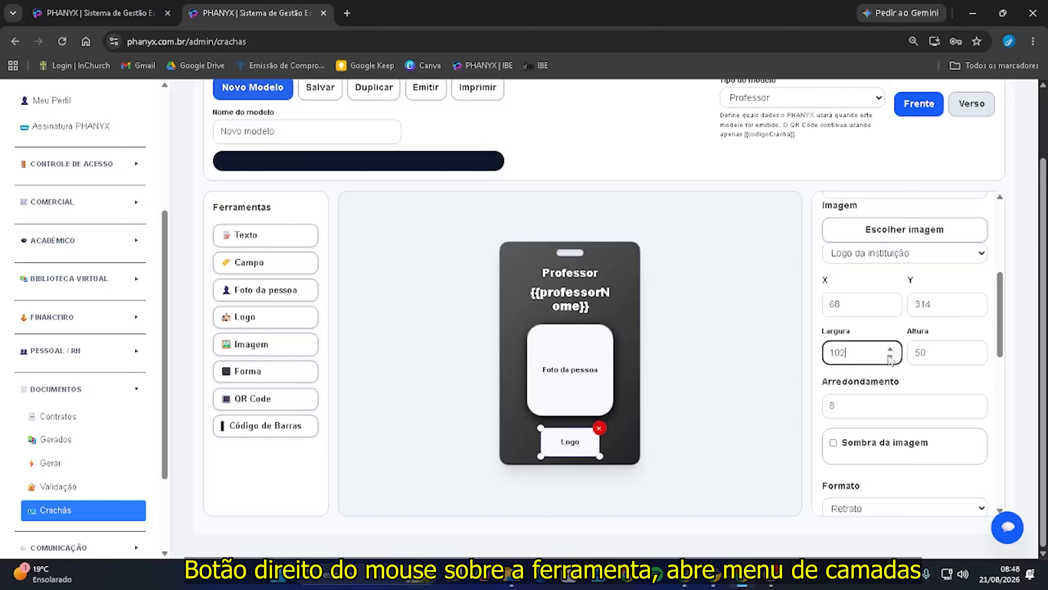
- Resize the logo to about 96 by 53 and centre it horizontally on the badge
{"action": "left_click_drag", "start_coordinate": [594, 447], "coordinate": [597, 456]}
{"action": "scroll", "coordinate": [901, 235], "scroll_direction": "up", "scroll_amount": 3}
{"action": "left_click", "coordinate": [896, 209]}
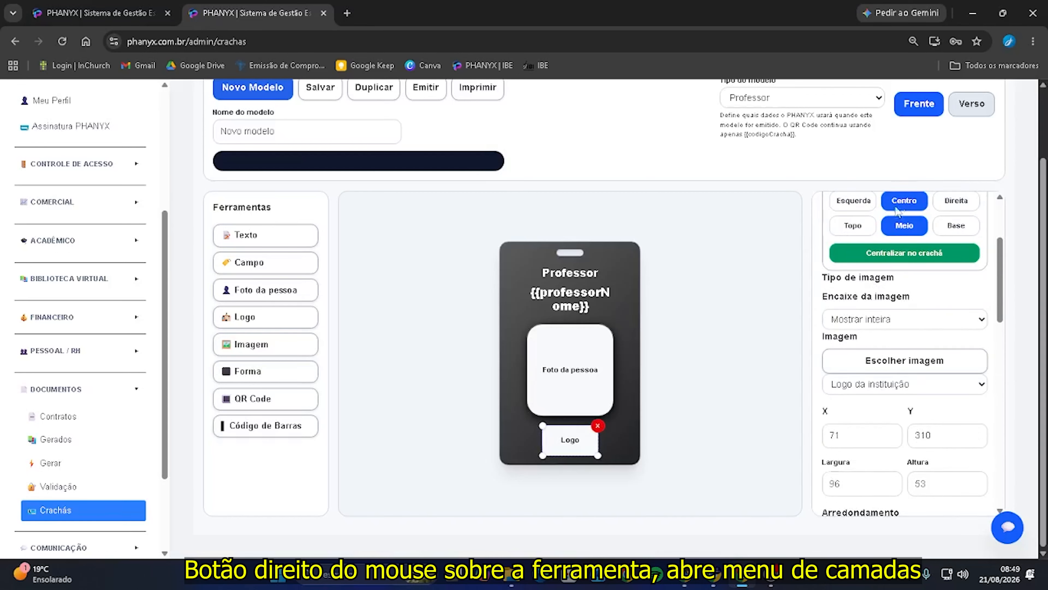
- Try Sombra da imagem on the logo and turn it off again
{"action": "scroll", "coordinate": [974, 388], "scroll_direction": "down", "scroll_amount": 4}
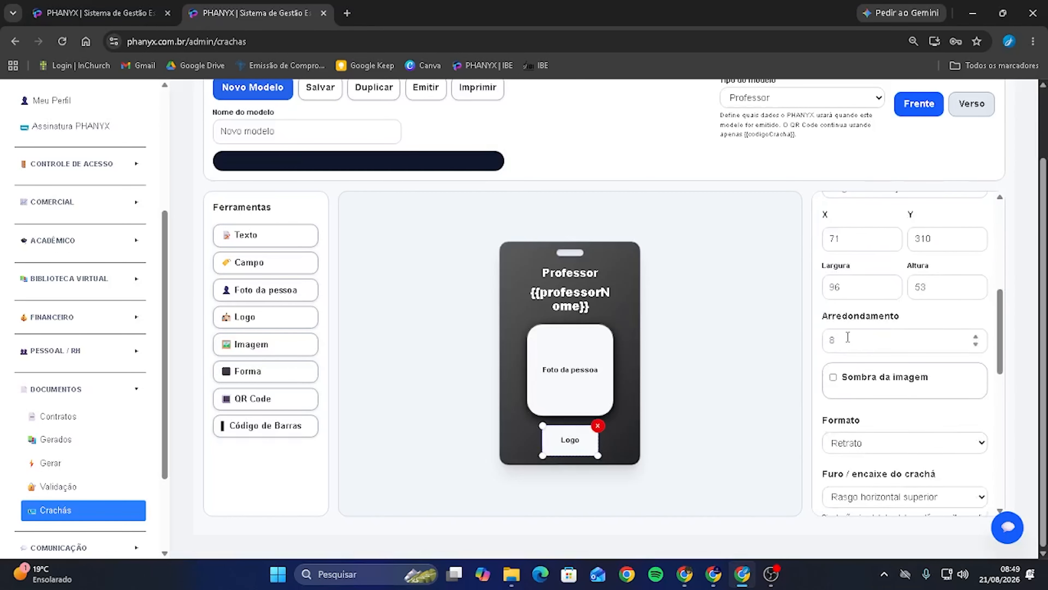
{"action": "left_click", "coordinate": [833, 377]}
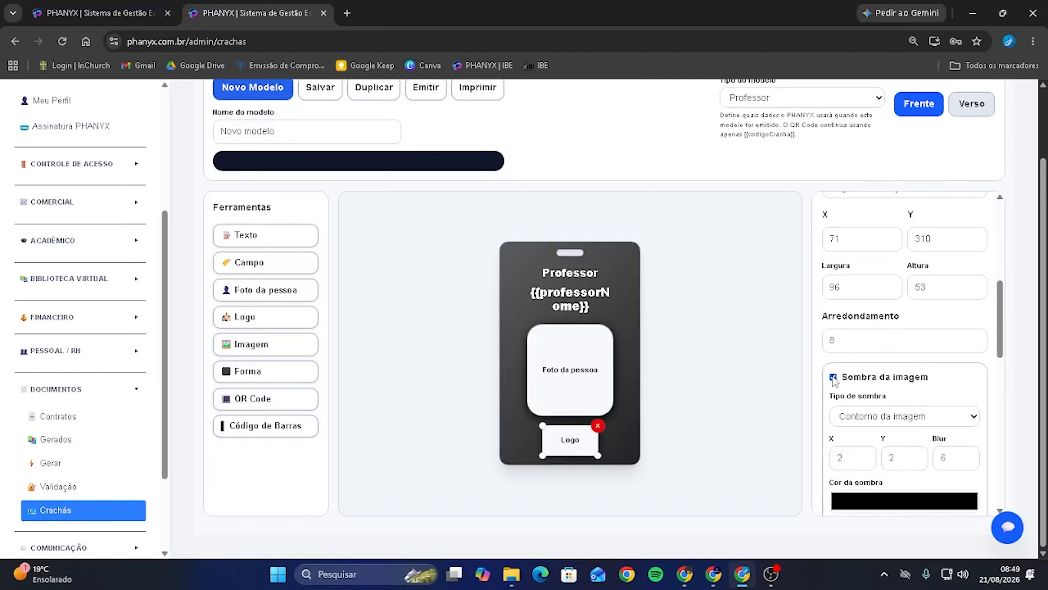
{"action": "left_click", "coordinate": [833, 378]}
- Set the logo's Arredondamento to 5
{"action": "left_click", "coordinate": [853, 340]}
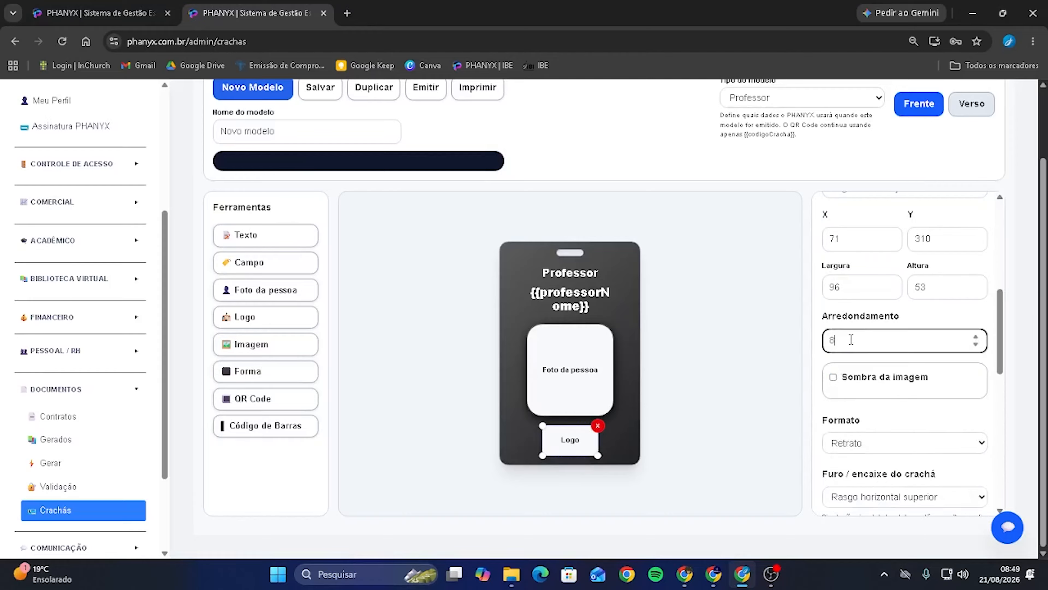
{"action": "left_click_drag", "start_coordinate": [852, 342], "coordinate": [763, 347]}
{"action": "type", "text": "15"}
{"action": "type", "text": "5"}
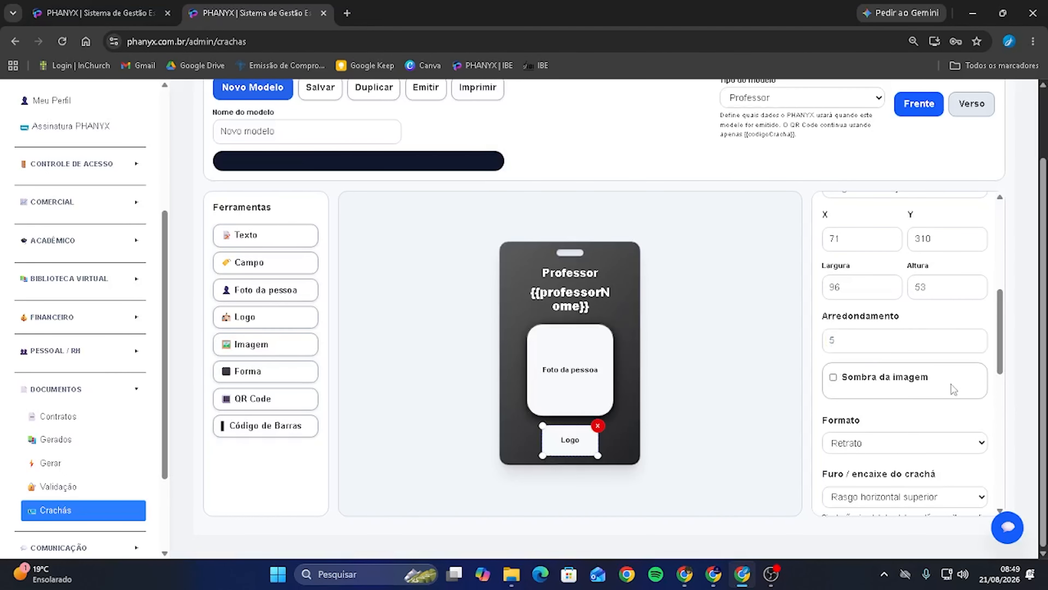
- Move the photo placeholder up to about Y 129, leaving more space above the logo
{"action": "scroll", "coordinate": [955, 367], "scroll_direction": "down", "scroll_amount": 1}
{"action": "scroll", "coordinate": [955, 368], "scroll_direction": "up", "scroll_amount": 5}
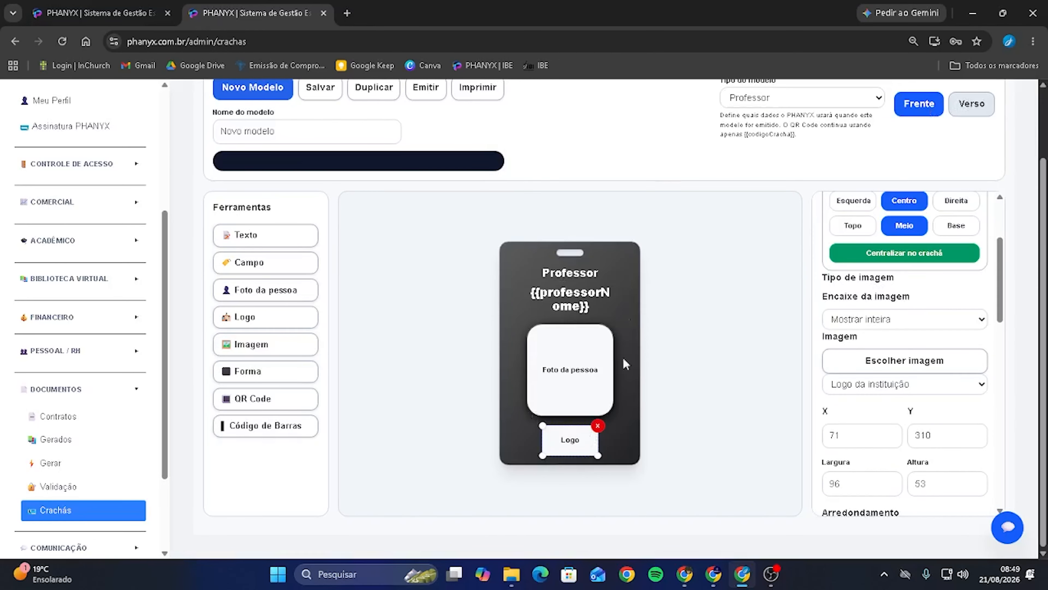
{"action": "left_click_drag", "start_coordinate": [576, 355], "coordinate": [576, 348]}
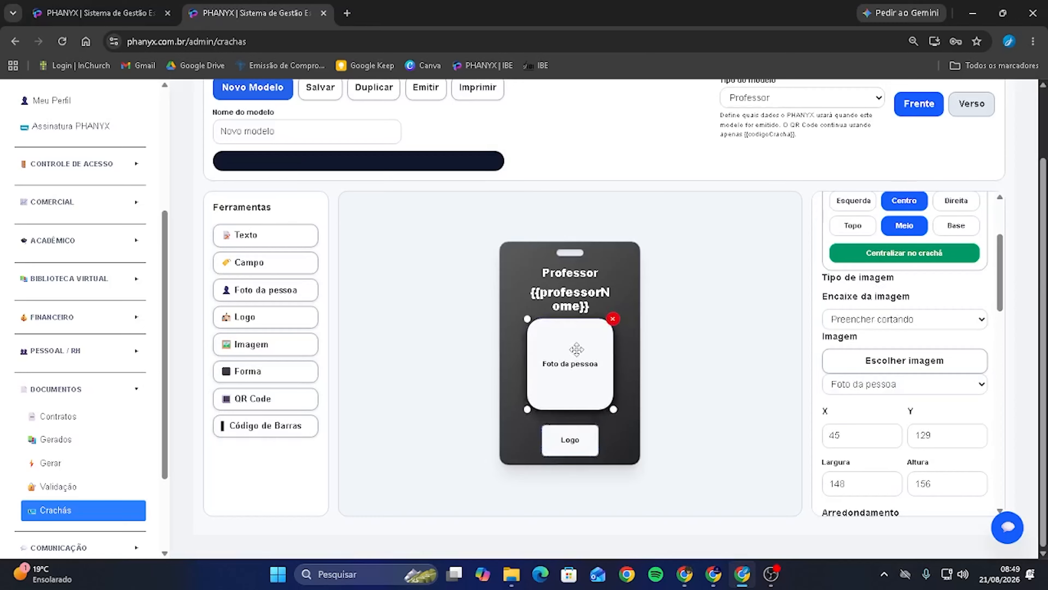
- Switch the badge editor to the Verso side
{"action": "left_click", "coordinate": [967, 104]}
{"action": "right_click", "coordinate": [967, 104]}
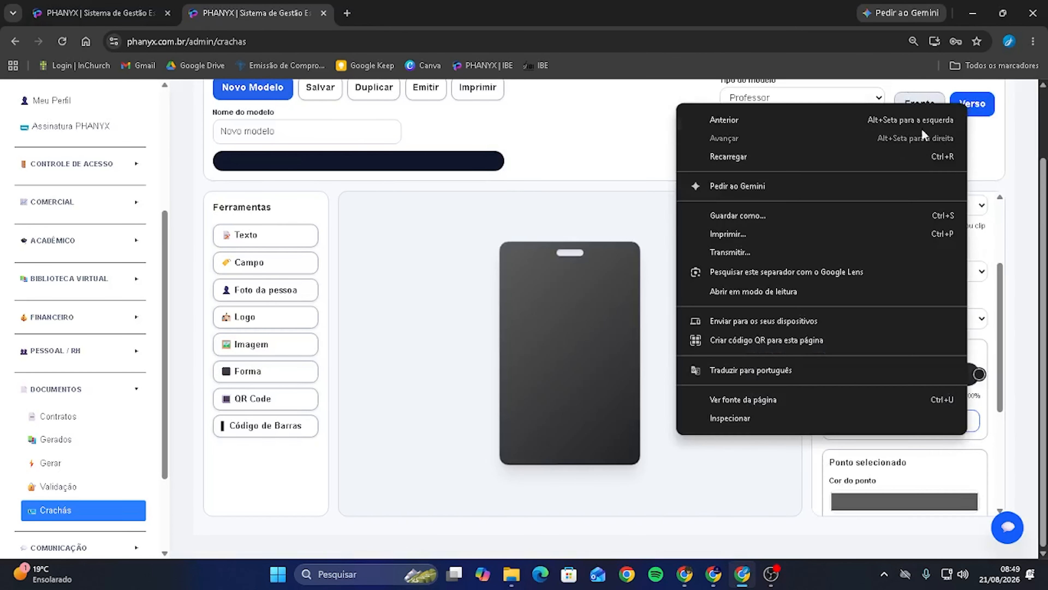
{"action": "left_click", "coordinate": [610, 306]}
- Insert the image file Logo IET on the back of the badge
{"action": "left_click", "coordinate": [258, 351]}
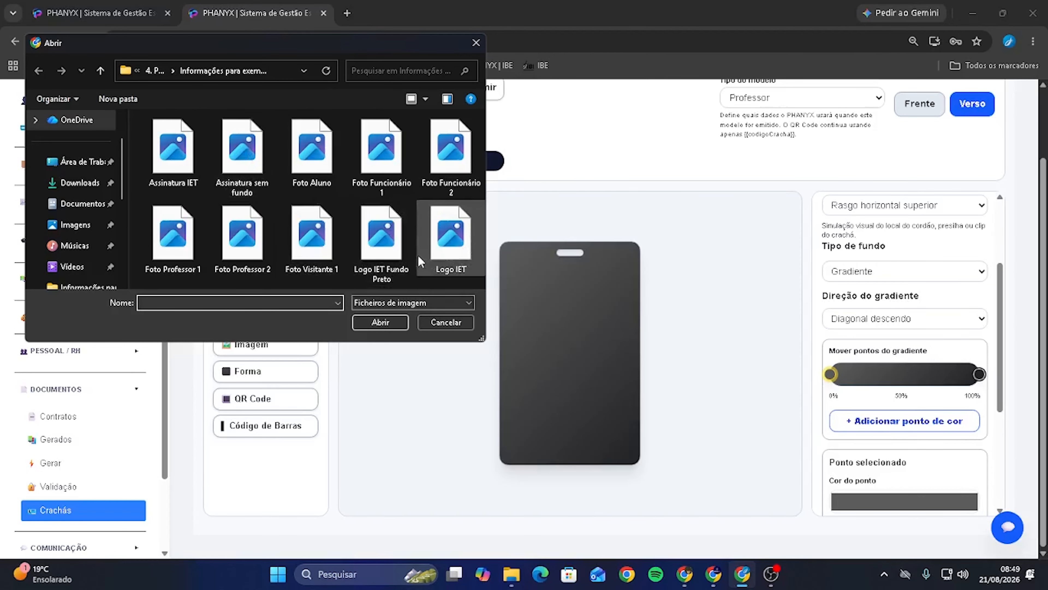
{"action": "left_click", "coordinate": [447, 234]}
{"action": "left_click", "coordinate": [391, 323]}
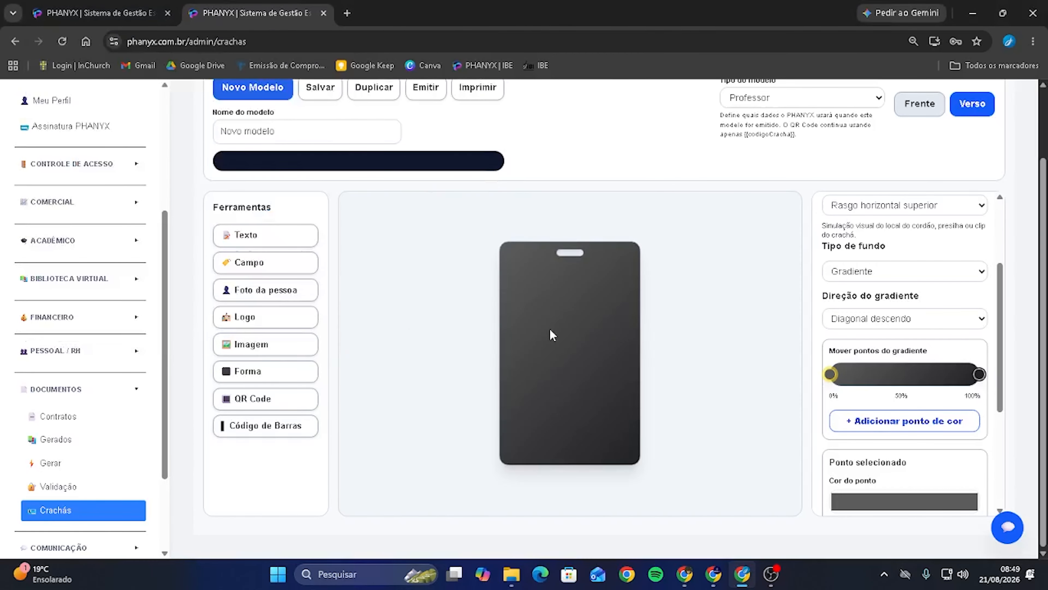
{"action": "scroll", "coordinate": [551, 331], "scroll_direction": "down", "scroll_amount": 1}
- Enlarge and reposition the IET logo on the badge's back, and delete it
{"action": "left_click_drag", "start_coordinate": [579, 306], "coordinate": [644, 389]}
{"action": "left_click_drag", "start_coordinate": [598, 363], "coordinate": [569, 357]}
{"action": "left_click_drag", "start_coordinate": [624, 389], "coordinate": [622, 383]}
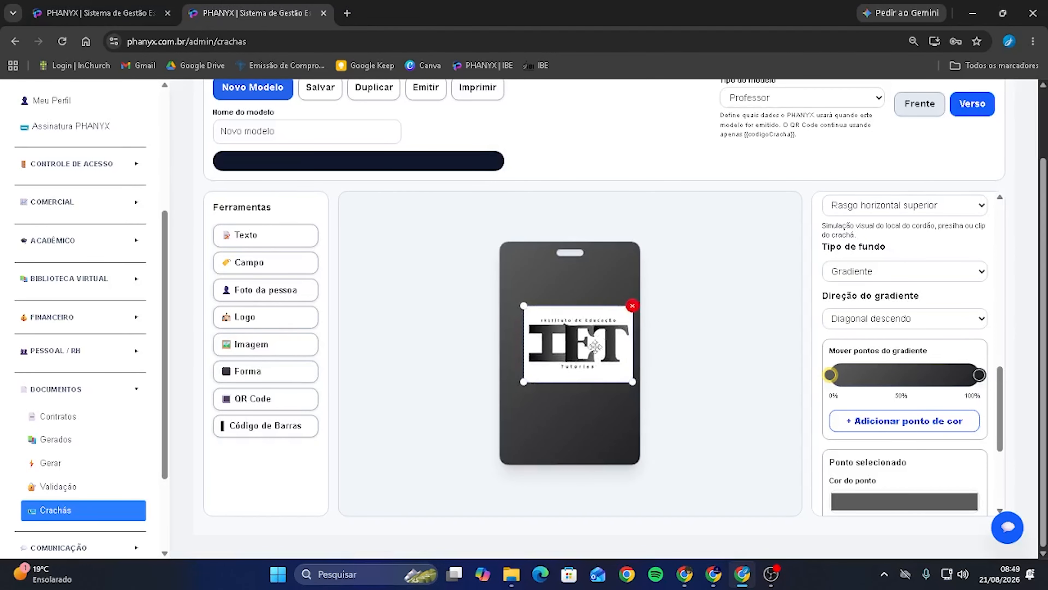
{"action": "left_click", "coordinate": [623, 308]}
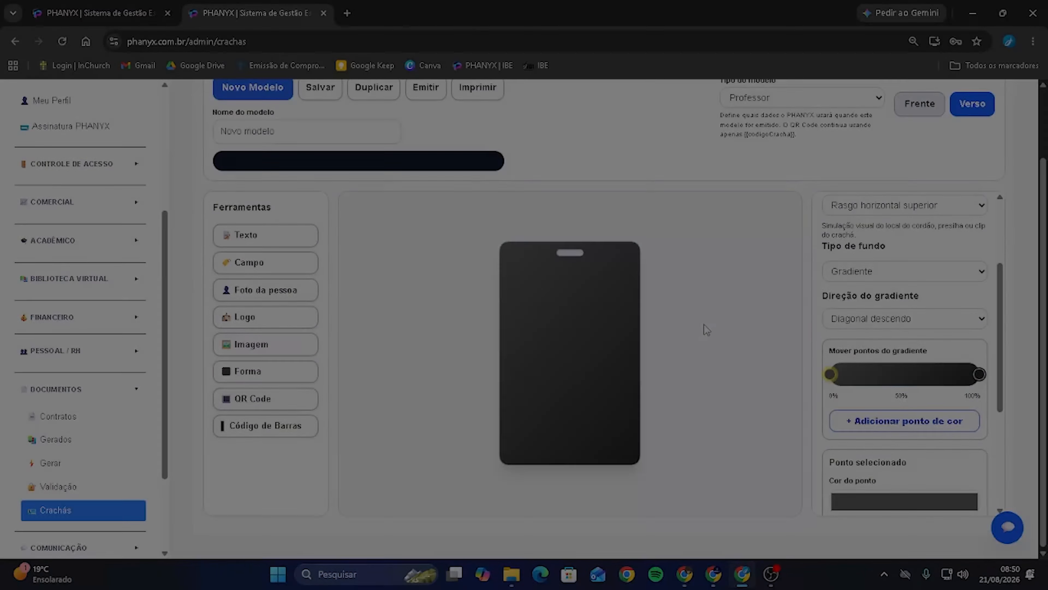
- Add a rectangle shape to the badge's back and centre it horizontally and vertically
{"action": "scroll", "coordinate": [898, 342], "scroll_direction": "up", "scroll_amount": 3}
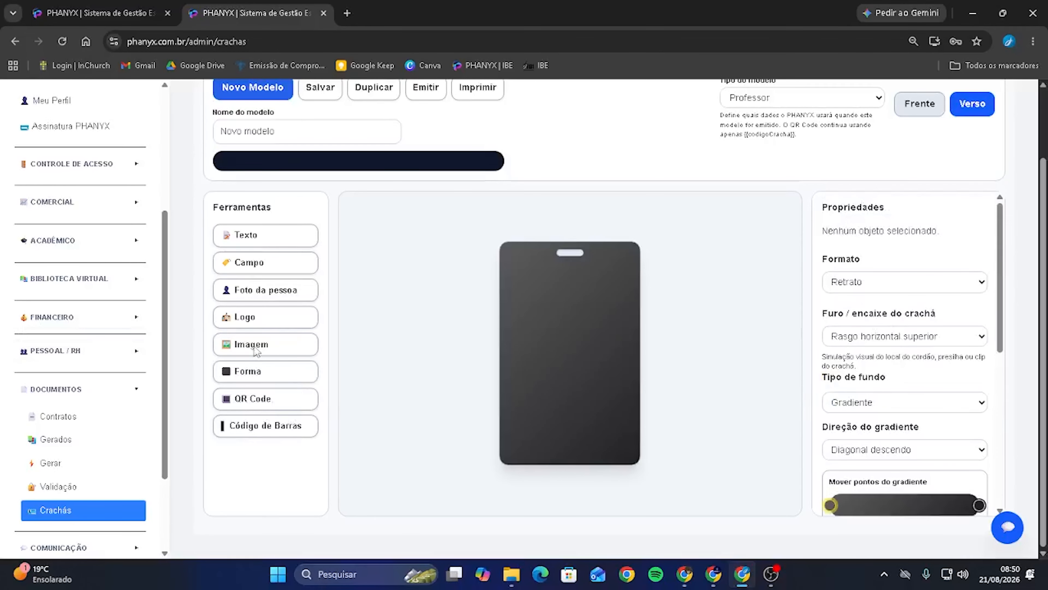
{"action": "left_click", "coordinate": [263, 370]}
{"action": "left_click_drag", "start_coordinate": [552, 273], "coordinate": [567, 341]}
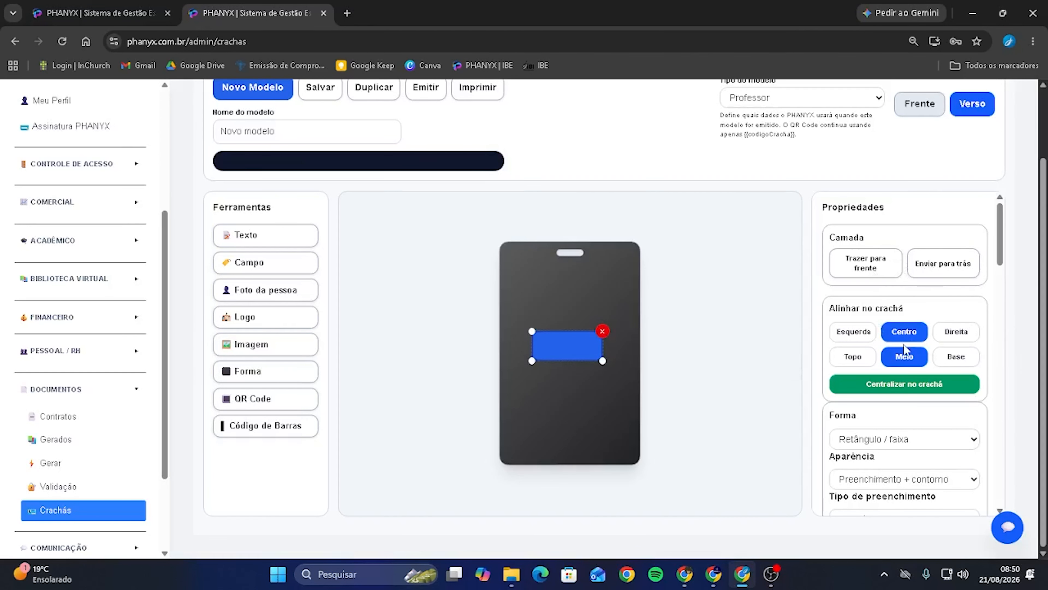
{"action": "left_click", "coordinate": [892, 353]}
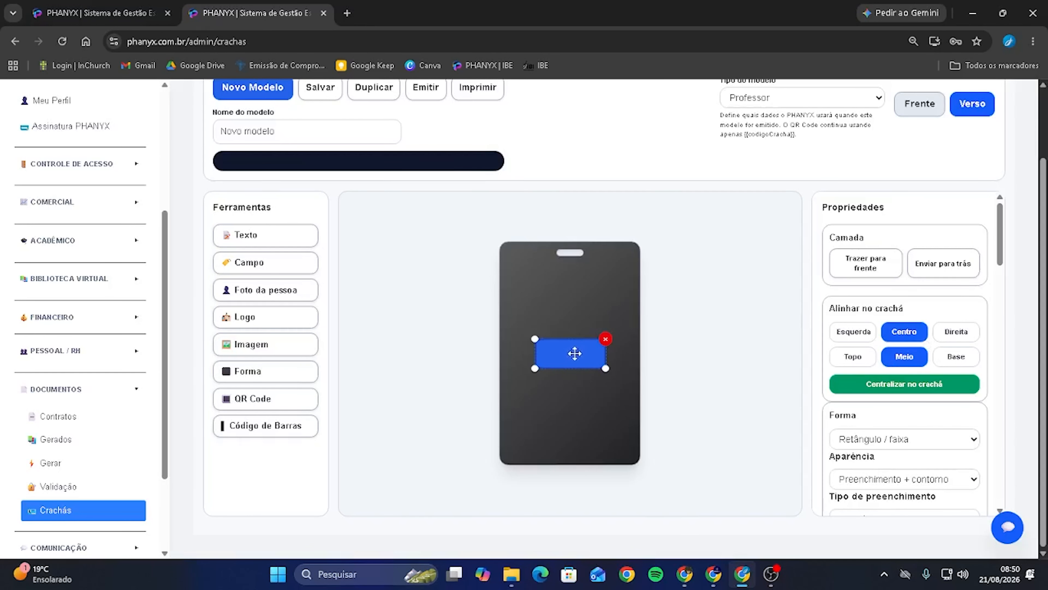
- Change the type of the rectangle on the badge's back to Paralelogramo
{"action": "left_click_drag", "start_coordinate": [575, 353], "coordinate": [575, 348]}
{"action": "left_click", "coordinate": [891, 352]}
{"action": "scroll", "coordinate": [888, 347], "scroll_direction": "down", "scroll_amount": 3}
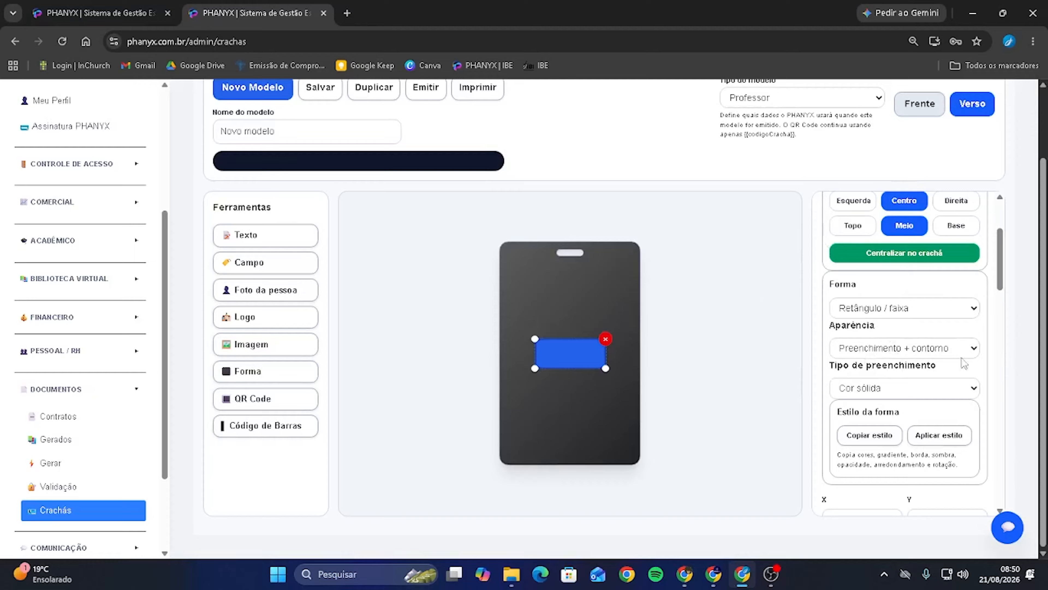
{"action": "left_click", "coordinate": [870, 310]}
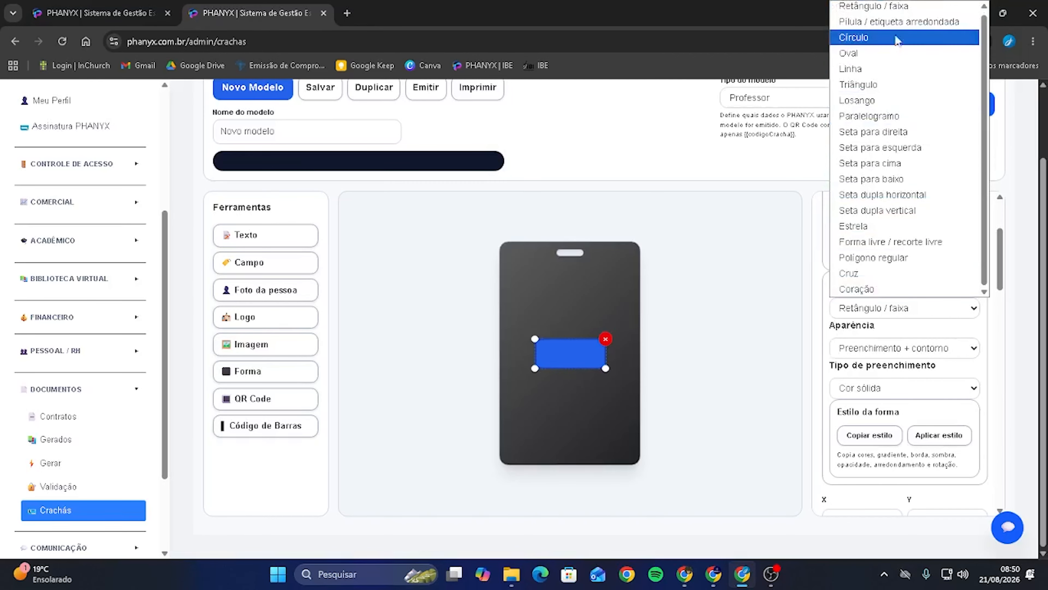
{"action": "left_click", "coordinate": [878, 116]}
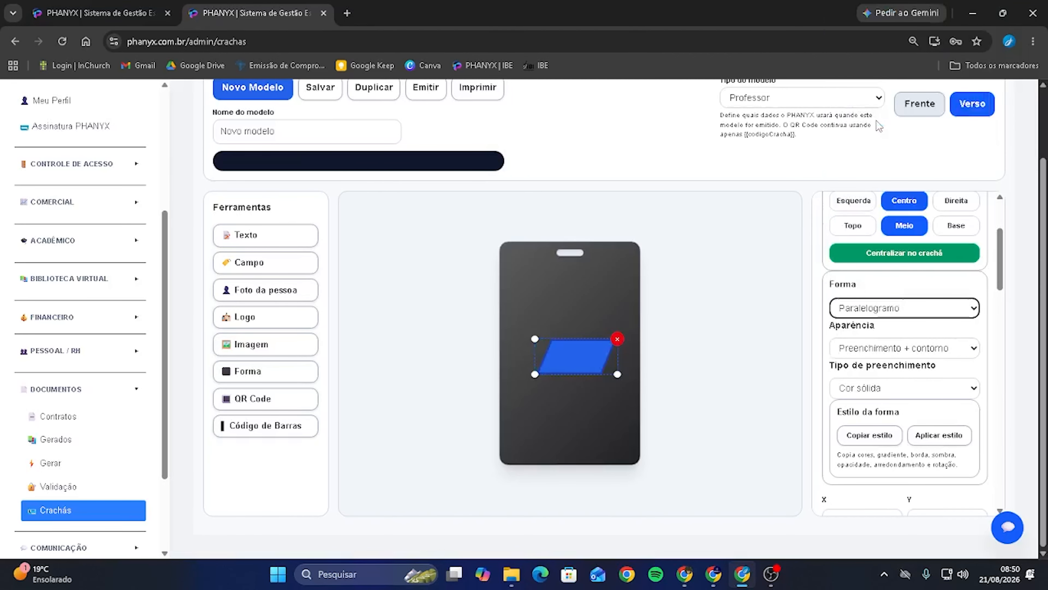
- Change the shape's type to Estrela and move the star slightly up and to the left on the badge
{"action": "left_click", "coordinate": [881, 308]}
{"action": "left_click", "coordinate": [883, 238]}
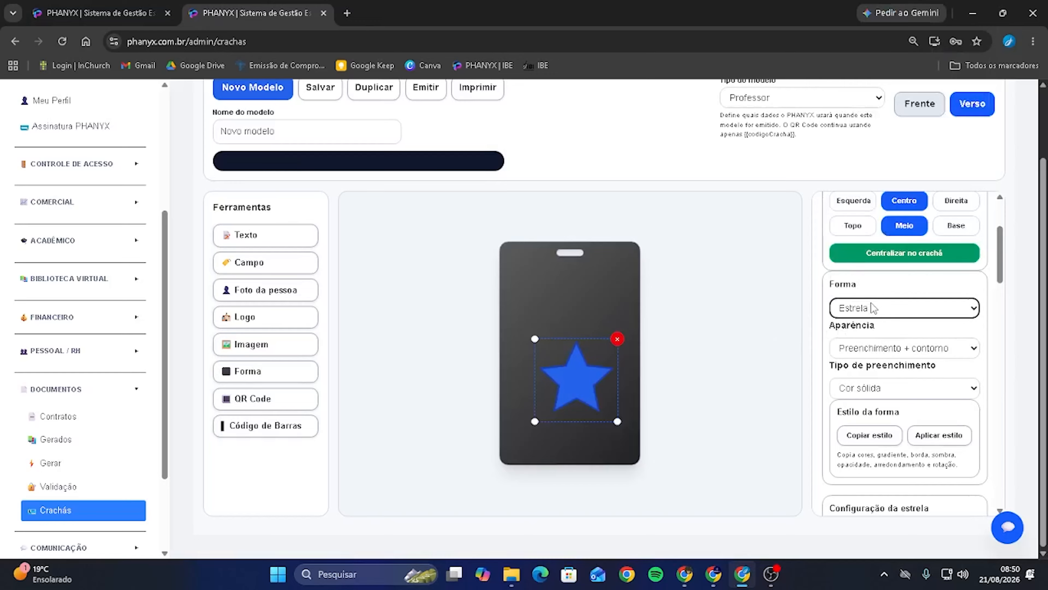
{"action": "left_click_drag", "start_coordinate": [577, 371], "coordinate": [568, 359]}
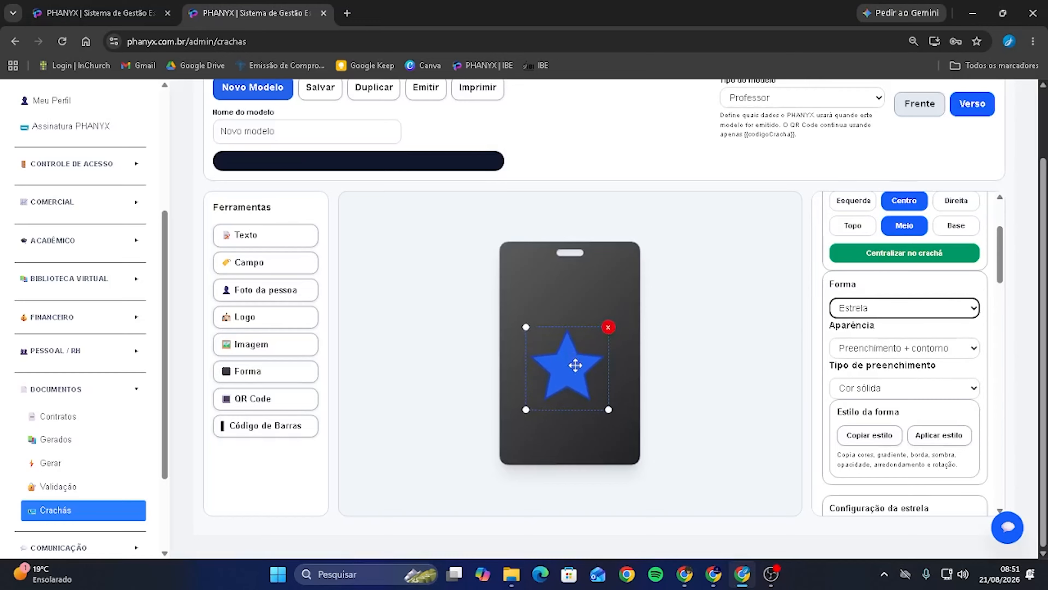
{"action": "scroll", "coordinate": [852, 402], "scroll_direction": "down", "scroll_amount": 3}
{"action": "scroll", "coordinate": [892, 423], "scroll_direction": "up", "scroll_amount": 3}
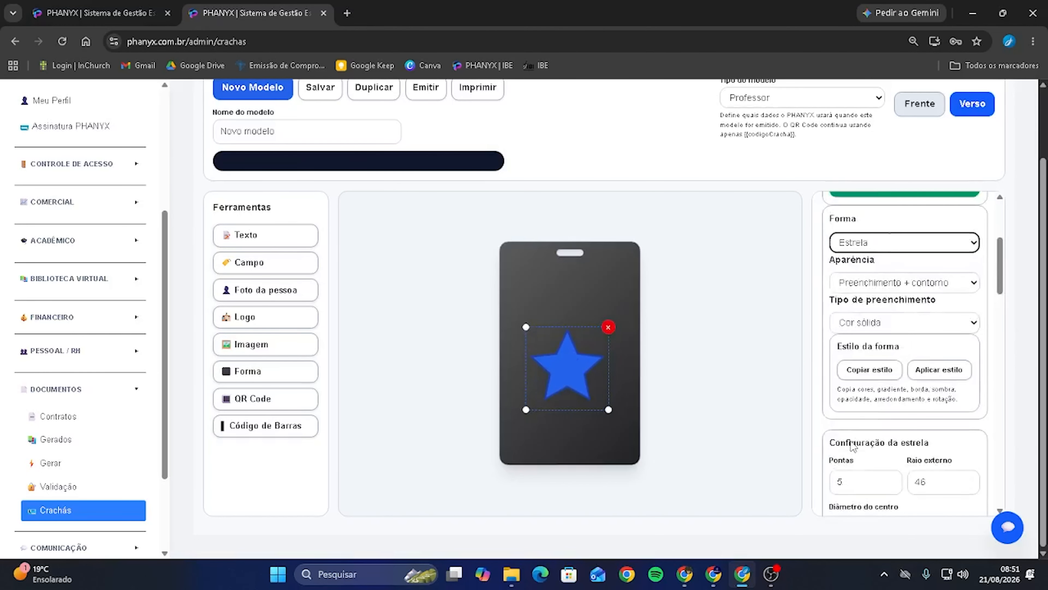
- Change the star's shape type back to Retângulo / faixa
{"action": "left_click", "coordinate": [882, 307]}
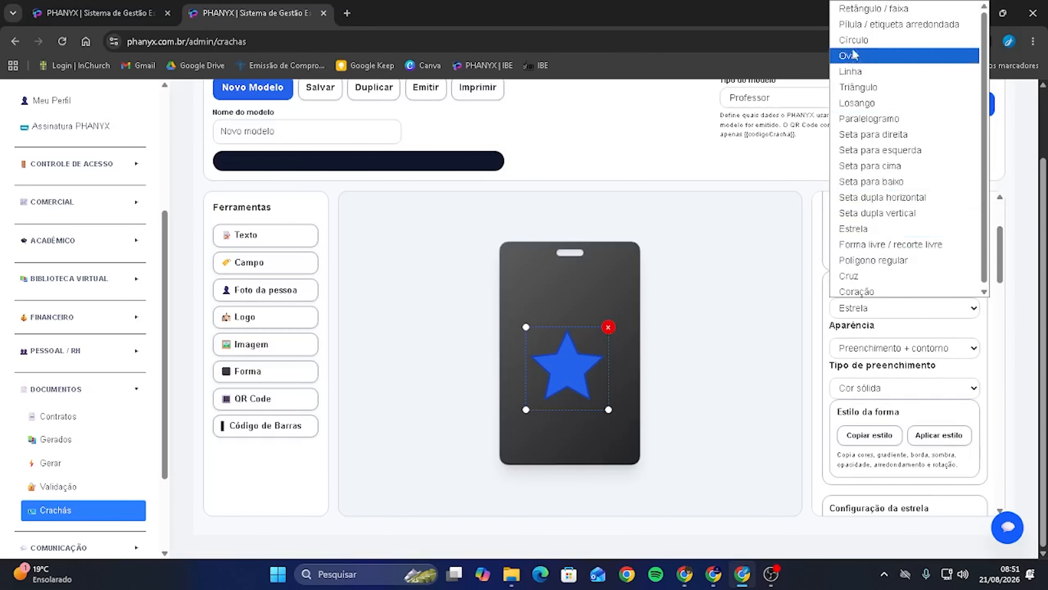
{"action": "left_click", "coordinate": [858, 9]}
{"action": "scroll", "coordinate": [890, 365], "scroll_direction": "down", "scroll_amount": 4}
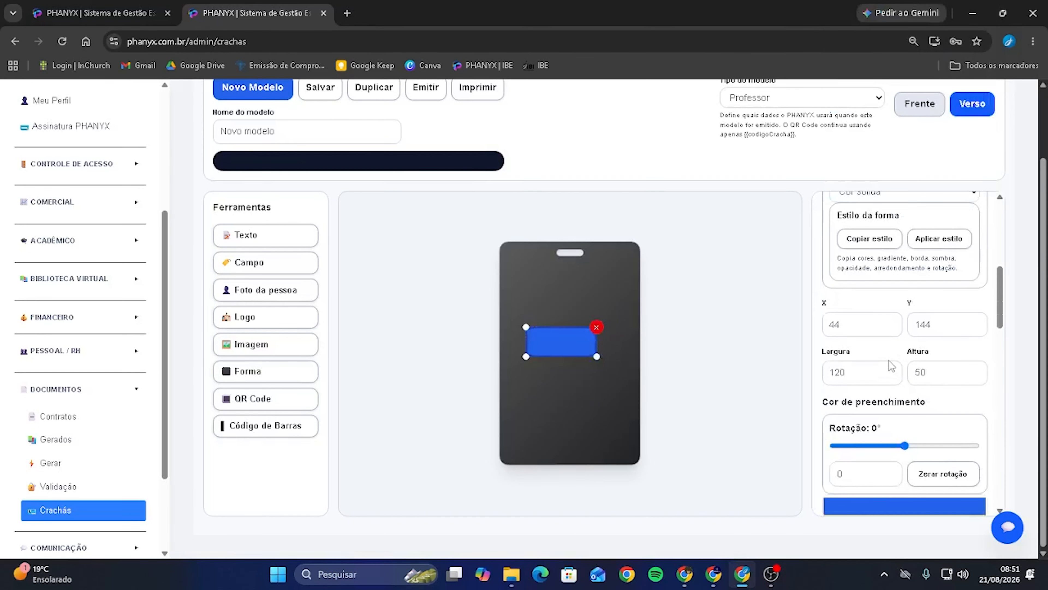
- Rotate the rectangle to -47° and reset its rotation
{"action": "left_click_drag", "start_coordinate": [905, 446], "coordinate": [883, 453]}
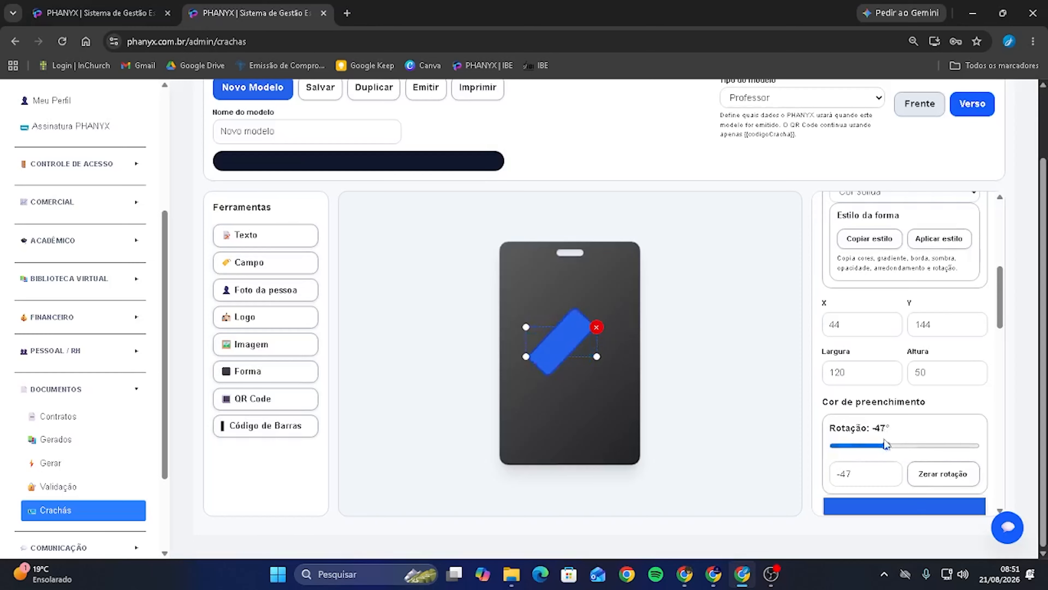
{"action": "scroll", "coordinate": [945, 415], "scroll_direction": "down", "scroll_amount": 1}
{"action": "left_click", "coordinate": [946, 415]}
{"action": "scroll", "coordinate": [941, 413], "scroll_direction": "down", "scroll_amount": 3}
{"action": "scroll", "coordinate": [939, 413], "scroll_direction": "up", "scroll_amount": 3}
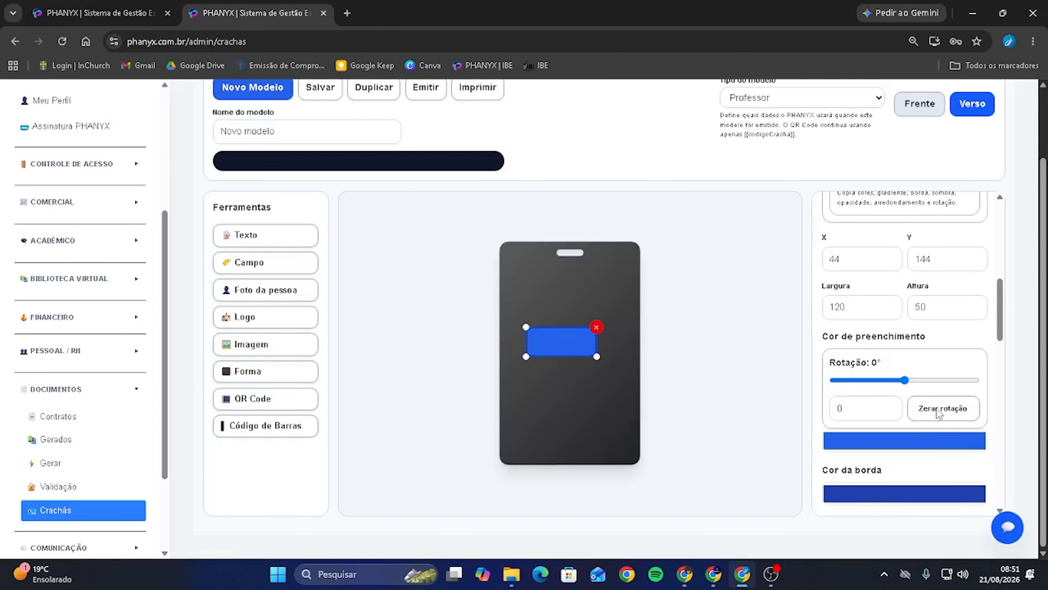
- Set the rectangle's position to X 46 and Y 146
{"action": "scroll", "coordinate": [855, 438], "scroll_direction": "up", "scroll_amount": 1}
{"action": "left_click", "coordinate": [891, 329]}
{"action": "left_click", "coordinate": [891, 329]}
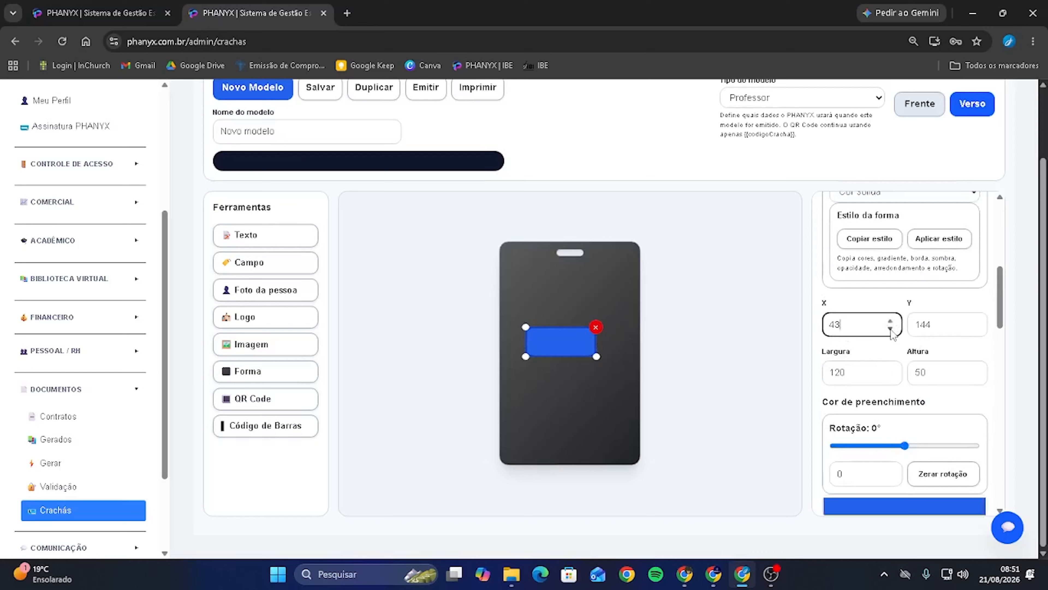
{"action": "left_click", "coordinate": [891, 322]}
{"action": "left_click", "coordinate": [891, 321]}
{"action": "left_click", "coordinate": [890, 322]}
{"action": "left_click", "coordinate": [890, 322]}
{"action": "left_click", "coordinate": [975, 322]}
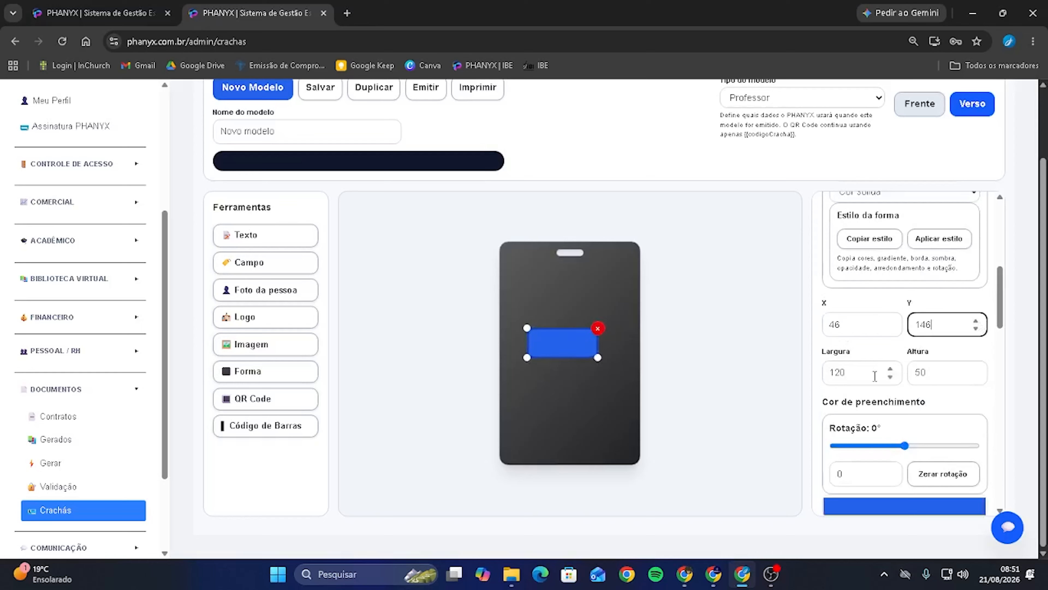
- Set the rectangle's width to 124 and its height to 48
{"action": "left_click", "coordinate": [890, 369]}
{"action": "left_click", "coordinate": [890, 368]}
{"action": "left_click", "coordinate": [976, 376]}
{"action": "left_click", "coordinate": [975, 377]}
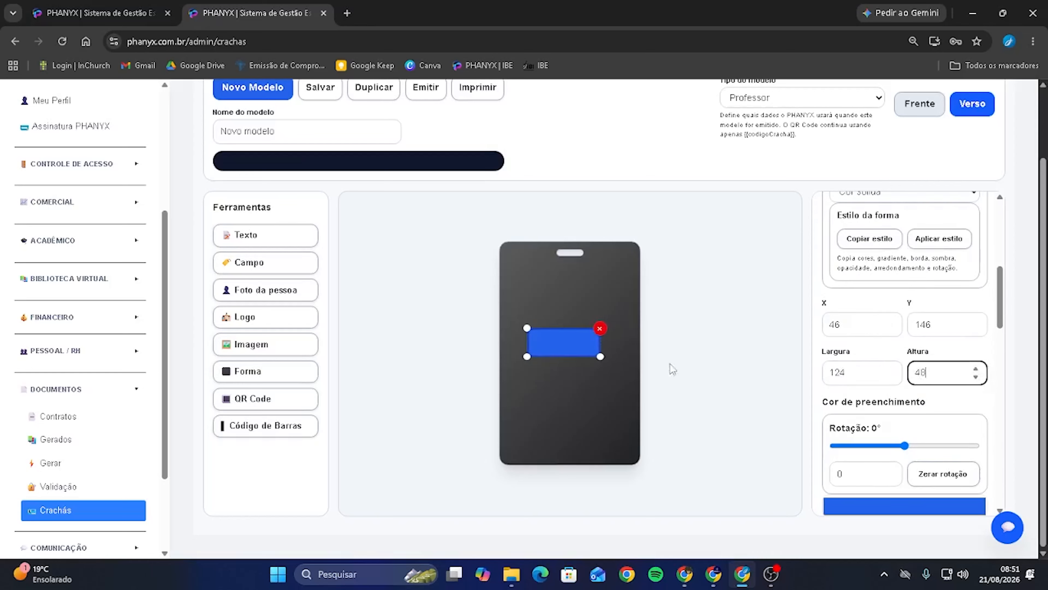
- Resize the rectangle freehand to about 113 by 80 and place it at the centre of the badge
{"action": "left_click_drag", "start_coordinate": [600, 356], "coordinate": [577, 363]}
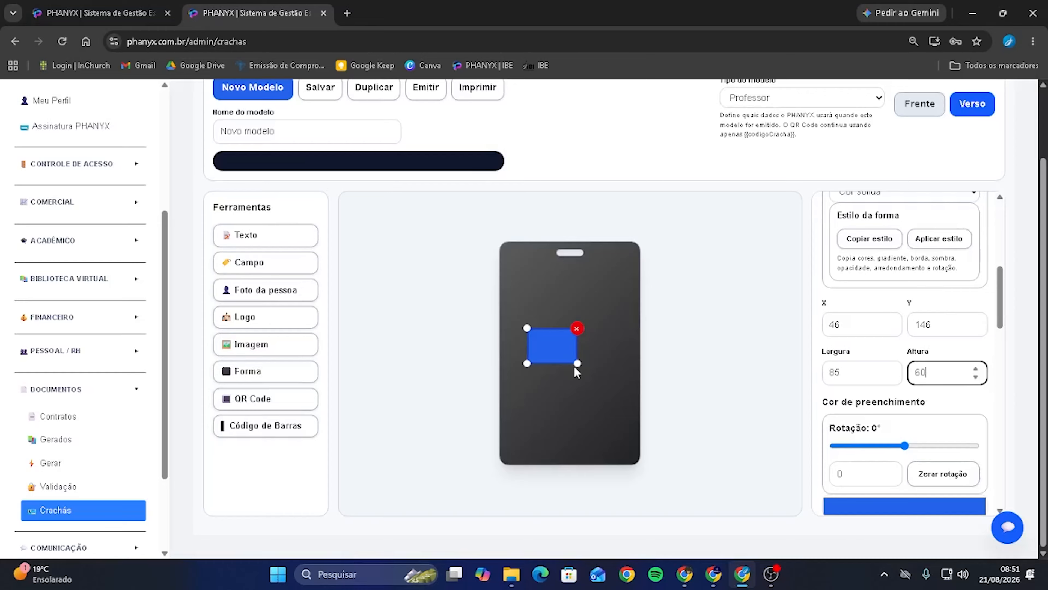
{"action": "mouse_move", "coordinate": [577, 363]}
{"action": "left_mouse_down"}
{"action": "mouse_move", "coordinate": [617, 392]}
{"action": "mouse_move", "coordinate": [582, 377]}
{"action": "mouse_move", "coordinate": [615, 373]}
{"action": "mouse_move", "coordinate": [580, 362]}
{"action": "mouse_move", "coordinate": [613, 388]}
{"action": "mouse_move", "coordinate": [584, 365]}
{"action": "mouse_move", "coordinate": [604, 383]}
{"action": "mouse_move", "coordinate": [578, 373]}
{"action": "mouse_move", "coordinate": [597, 397]}
{"action": "mouse_move", "coordinate": [592, 370]}
{"action": "mouse_move", "coordinate": [570, 350]}
{"action": "mouse_move", "coordinate": [589, 358]}
{"action": "left_mouse_up"}
{"action": "left_click", "coordinate": [963, 358]}
- Change the rectangle's fill colour to a darker blue
{"action": "scroll", "coordinate": [915, 403], "scroll_direction": "down", "scroll_amount": 5}
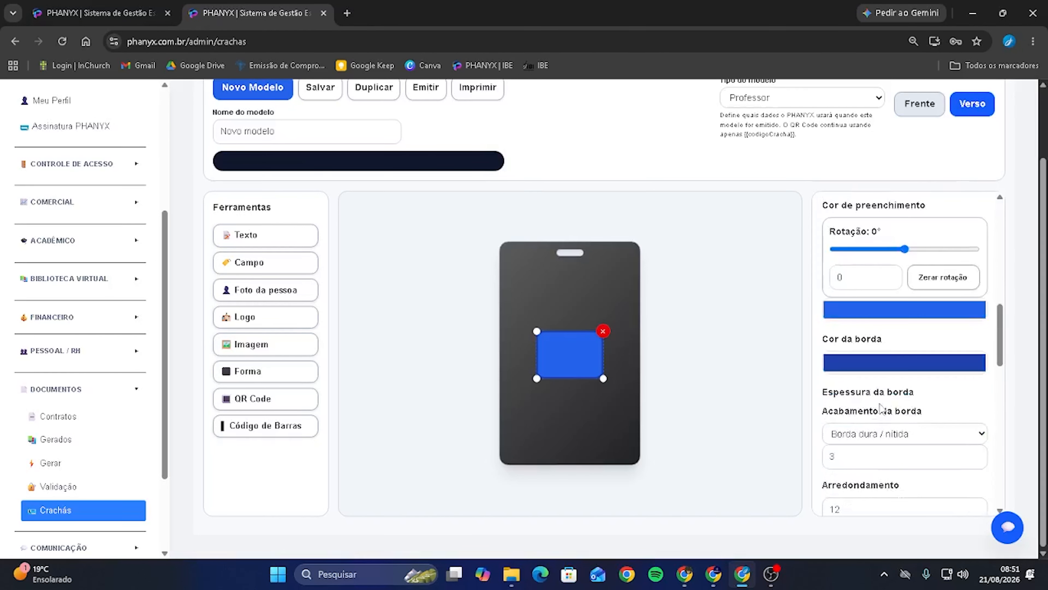
{"action": "scroll", "coordinate": [881, 409], "scroll_direction": "up", "scroll_amount": 2}
{"action": "left_click", "coordinate": [904, 375]}
{"action": "left_click_drag", "start_coordinate": [902, 430], "coordinate": [949, 414]}
{"action": "left_click", "coordinate": [783, 414]}
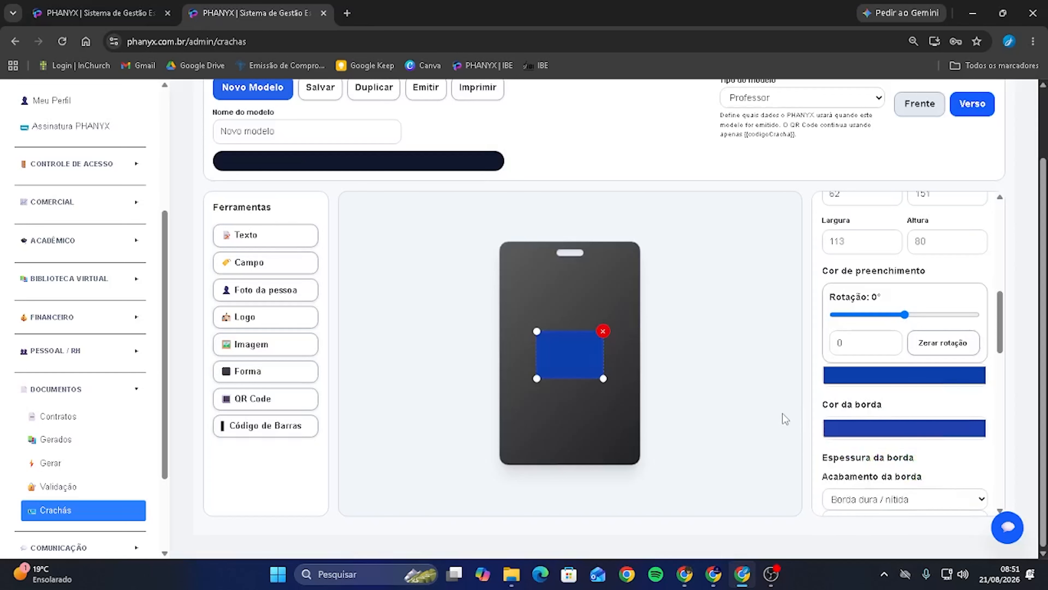
- Change the rectangle's border colour to a light greyish blue
{"action": "left_click", "coordinate": [894, 429]}
{"action": "left_click", "coordinate": [829, 280]}
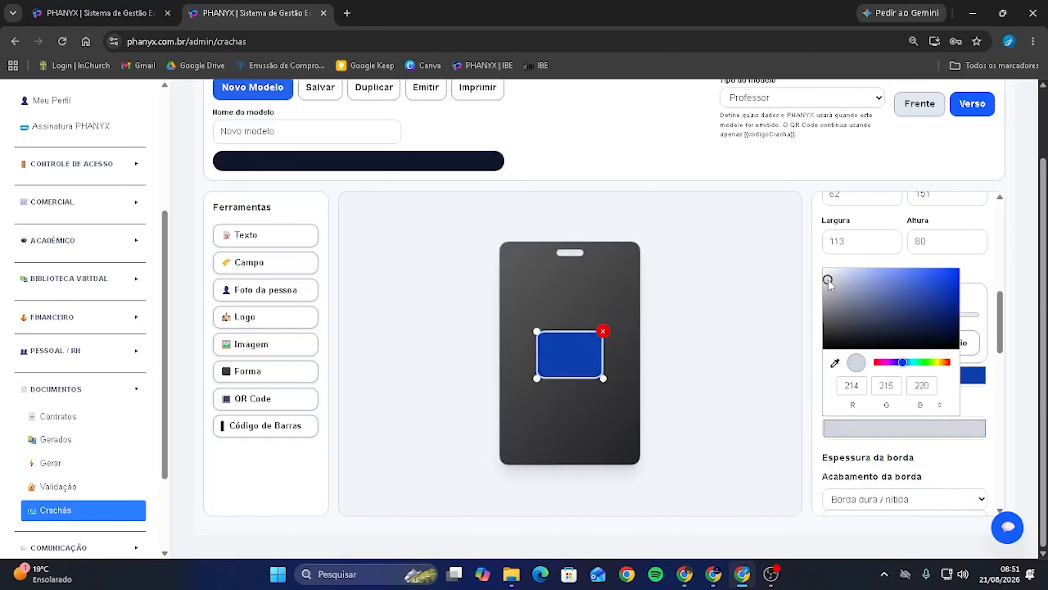
{"action": "left_click_drag", "start_coordinate": [830, 284], "coordinate": [845, 289]}
{"action": "left_click", "coordinate": [794, 393]}
- Set the rectangle's border thickness to 8 and its corner rounding to 15
{"action": "scroll", "coordinate": [879, 412], "scroll_direction": "down", "scroll_amount": 2}
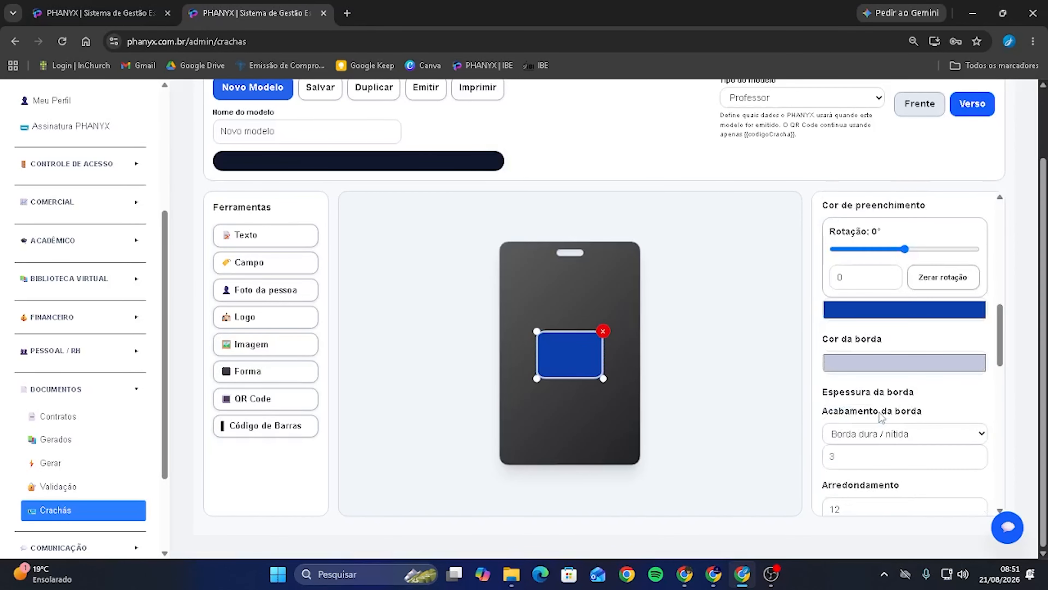
{"action": "scroll", "coordinate": [879, 412], "scroll_direction": "down", "scroll_amount": 2}
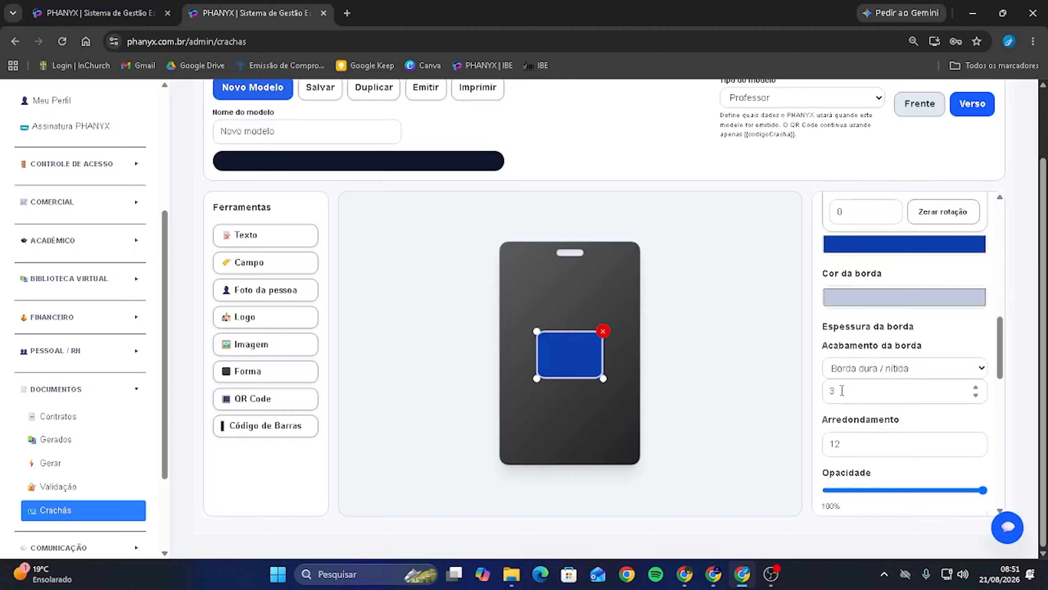
{"action": "triple_click", "coordinate": [975, 390]}
{"action": "double_click", "coordinate": [975, 389]}
{"action": "double_click", "coordinate": [975, 390]}
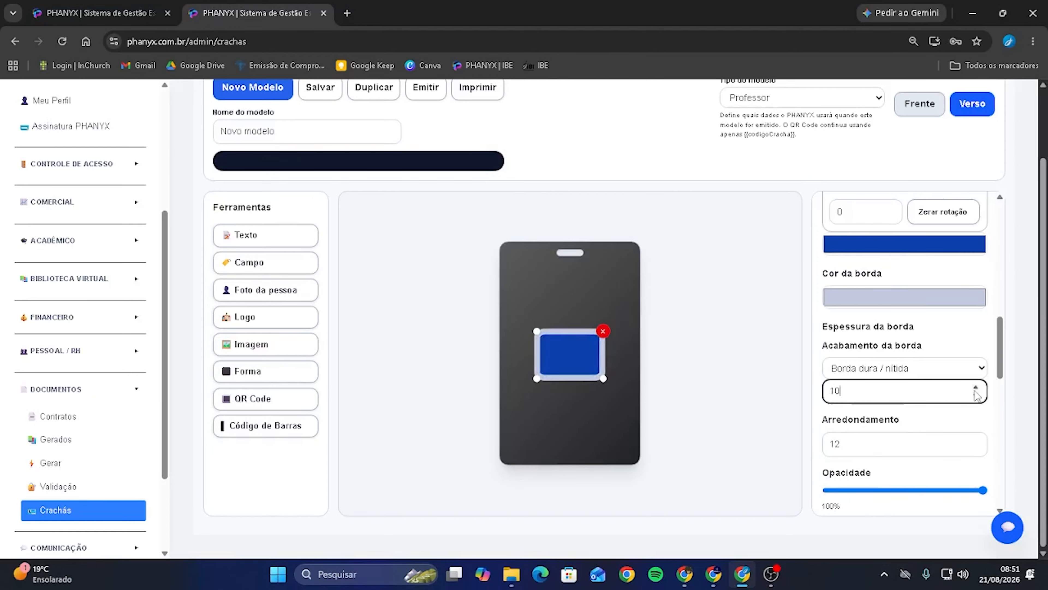
{"action": "left_click", "coordinate": [975, 390]}
{"action": "triple_click", "coordinate": [976, 396]}
{"action": "triple_click", "coordinate": [976, 441]}
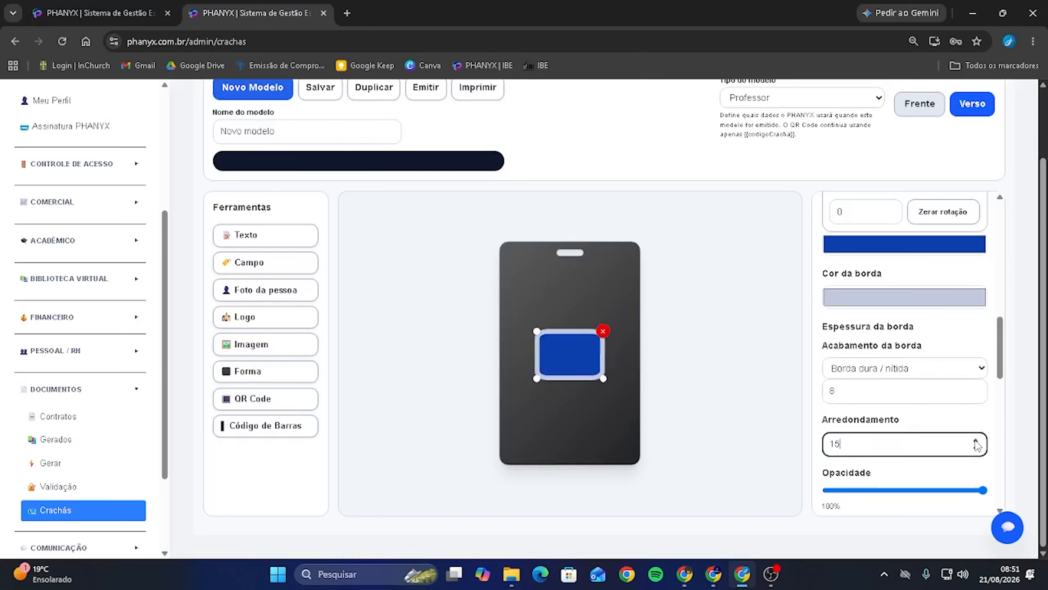
- Try out the rectangle's opacity and its shape shadow, leaving the opacity at 100% and the shadow off
{"action": "scroll", "coordinate": [925, 462], "scroll_direction": "down", "scroll_amount": 5}
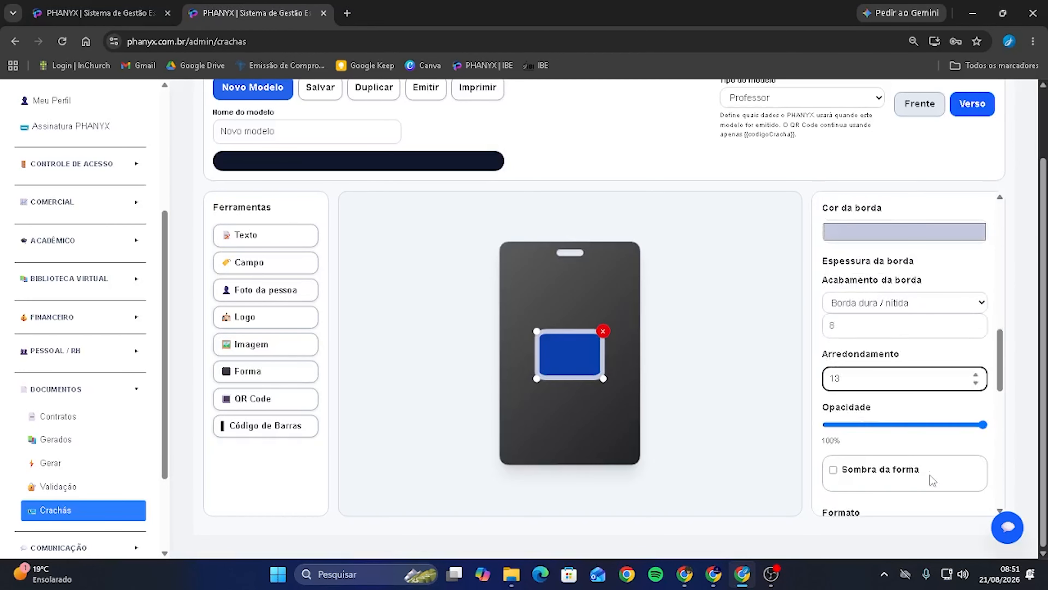
{"action": "left_click", "coordinate": [951, 293]}
{"action": "left_click_drag", "start_coordinate": [949, 296], "coordinate": [1017, 294]}
{"action": "left_click", "coordinate": [830, 341]}
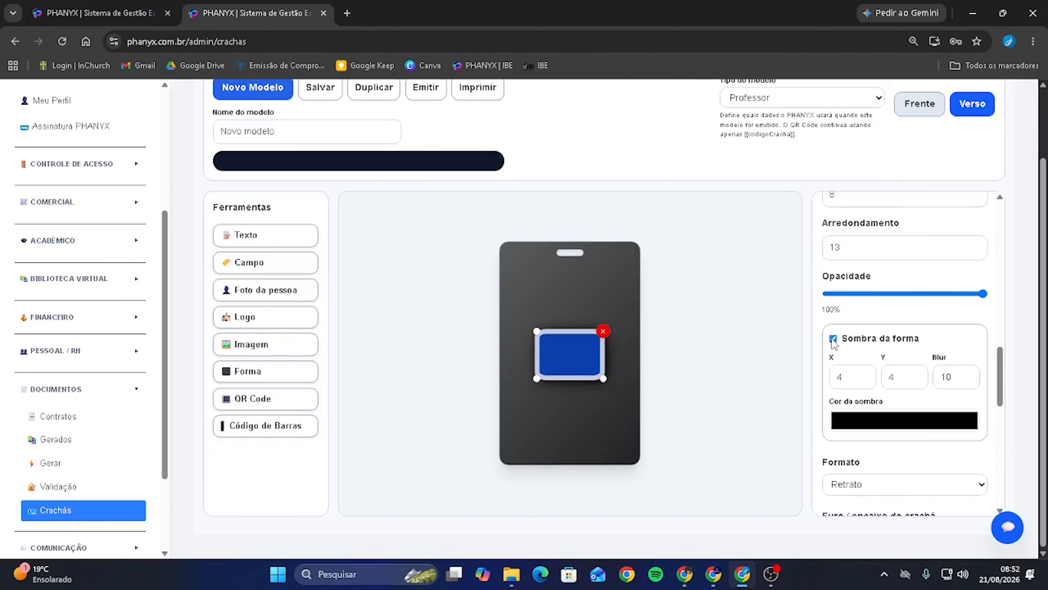
{"action": "left_click", "coordinate": [830, 341]}
- Set the rectangle's border finish to "Borda fosca / suave" and try adjusting the border softness
{"action": "scroll", "coordinate": [864, 349], "scroll_direction": "up", "scroll_amount": 5}
{"action": "left_click", "coordinate": [870, 368]}
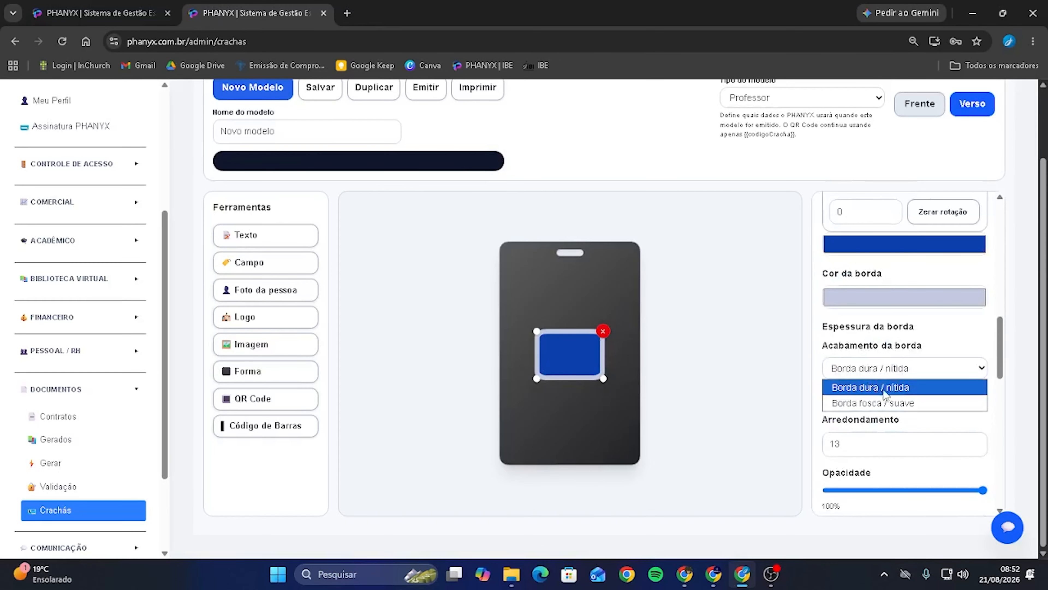
{"action": "left_click", "coordinate": [883, 403]}
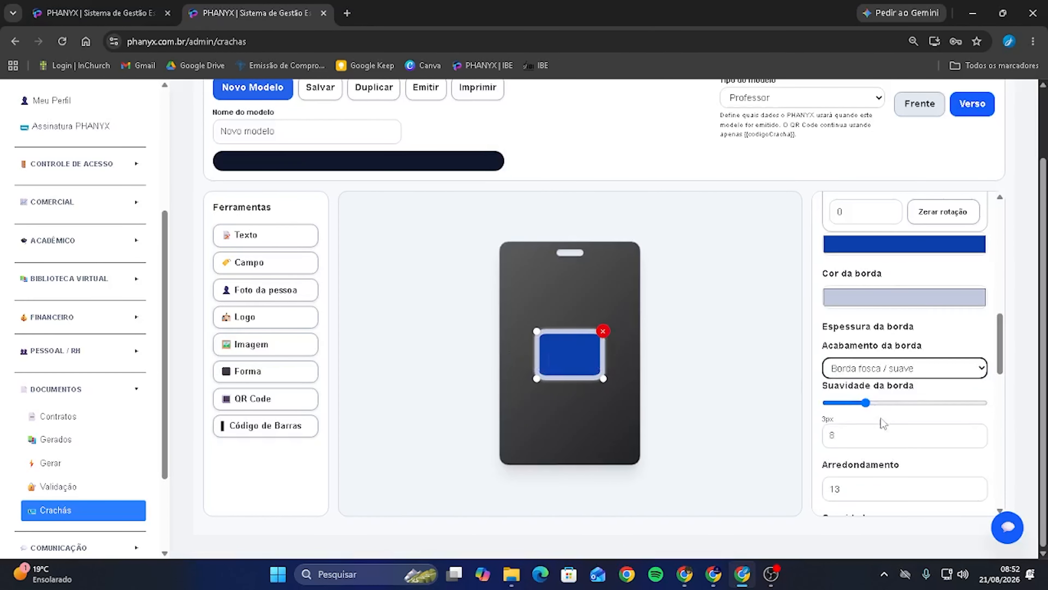
{"action": "left_click", "coordinate": [866, 403]}
{"action": "left_click_drag", "start_coordinate": [866, 403], "coordinate": [866, 425]}
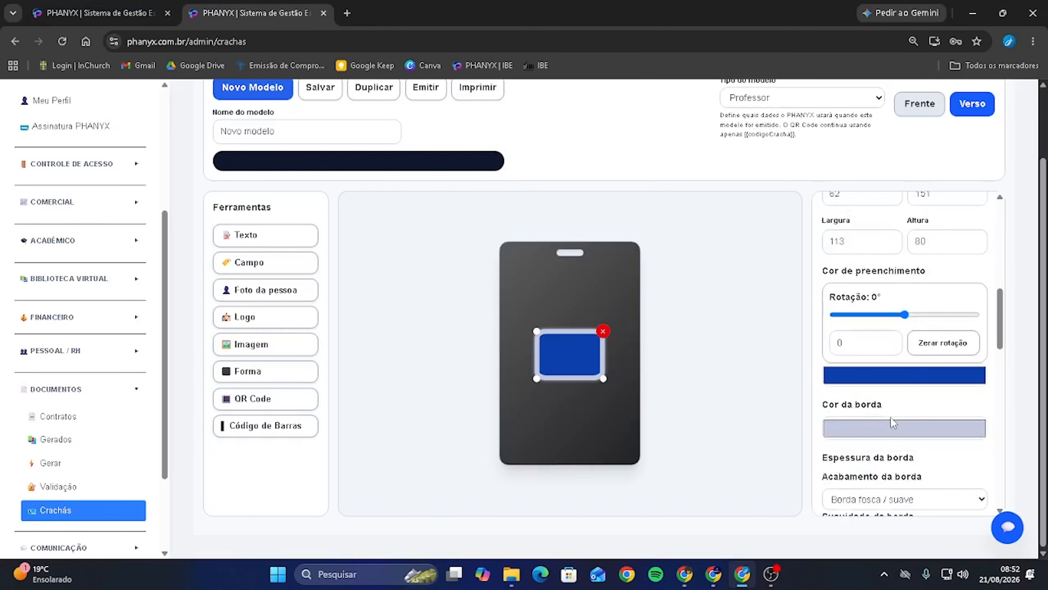
- Move the styled rectangle to the badge's upper right and add a second rectangular shape near the bottom
{"action": "scroll", "coordinate": [887, 430], "scroll_direction": "up", "scroll_amount": 6}
{"action": "scroll", "coordinate": [886, 421], "scroll_direction": "up", "scroll_amount": 4}
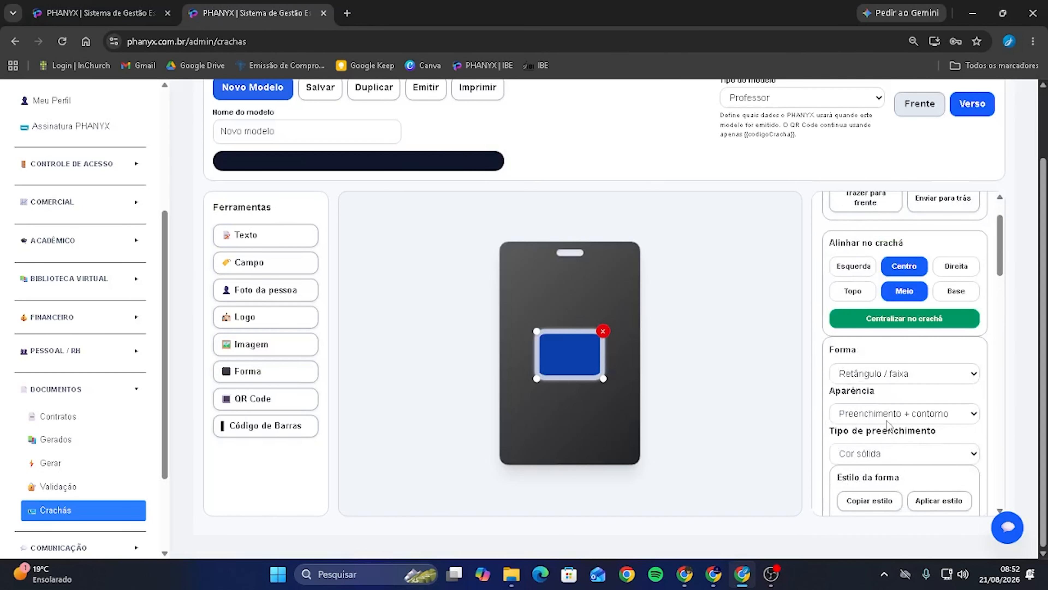
{"action": "scroll", "coordinate": [886, 421], "scroll_direction": "down", "scroll_amount": 4}
{"action": "scroll", "coordinate": [887, 422], "scroll_direction": "up", "scroll_amount": 2}
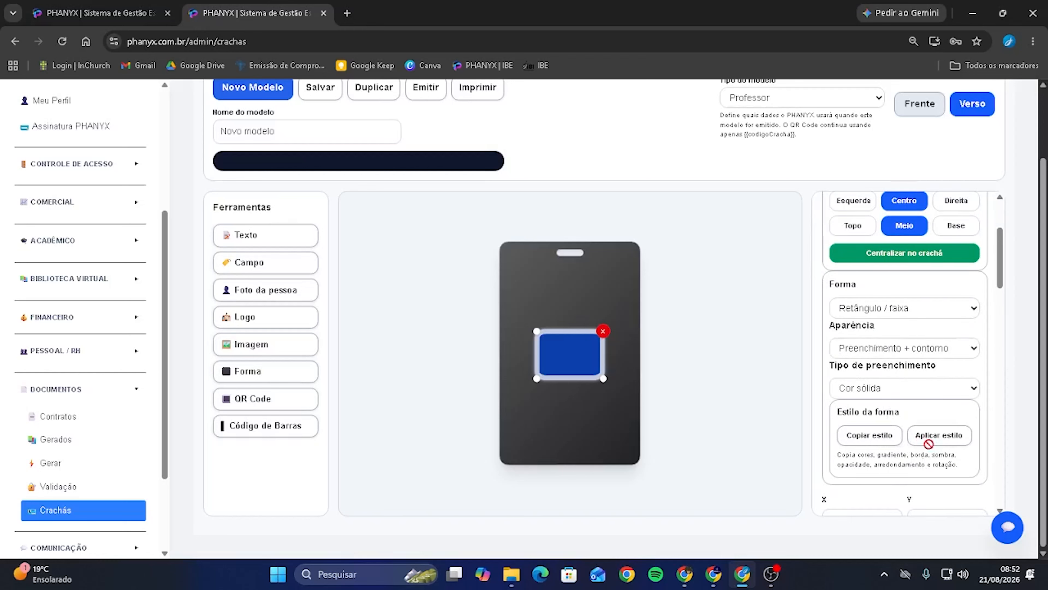
{"action": "left_click_drag", "start_coordinate": [566, 356], "coordinate": [560, 438]}
{"action": "left_click", "coordinate": [269, 376]}
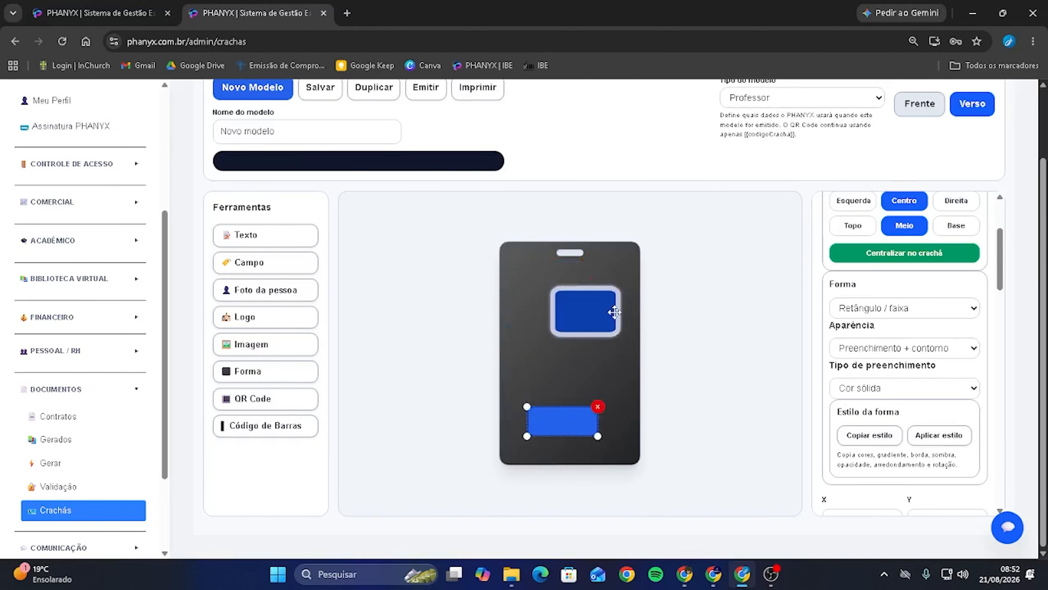
- Copy the upper rectangle's style, apply it to the lower rectangle, and nudge the lower one slightly upward
{"action": "left_click", "coordinate": [602, 309]}
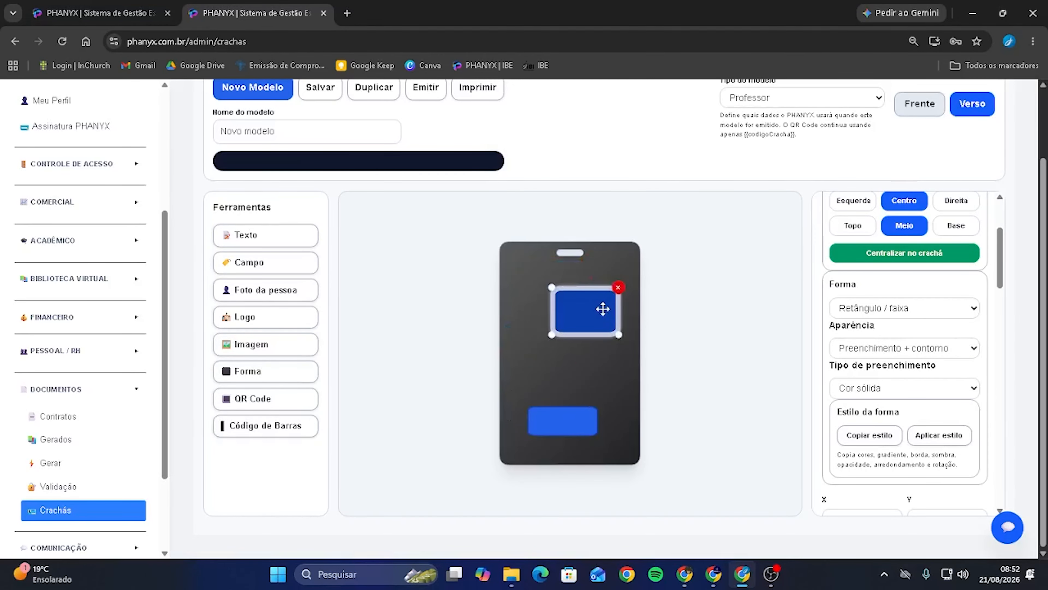
{"action": "left_click", "coordinate": [871, 434]}
{"action": "scroll", "coordinate": [700, 413], "scroll_direction": "down", "scroll_amount": 1}
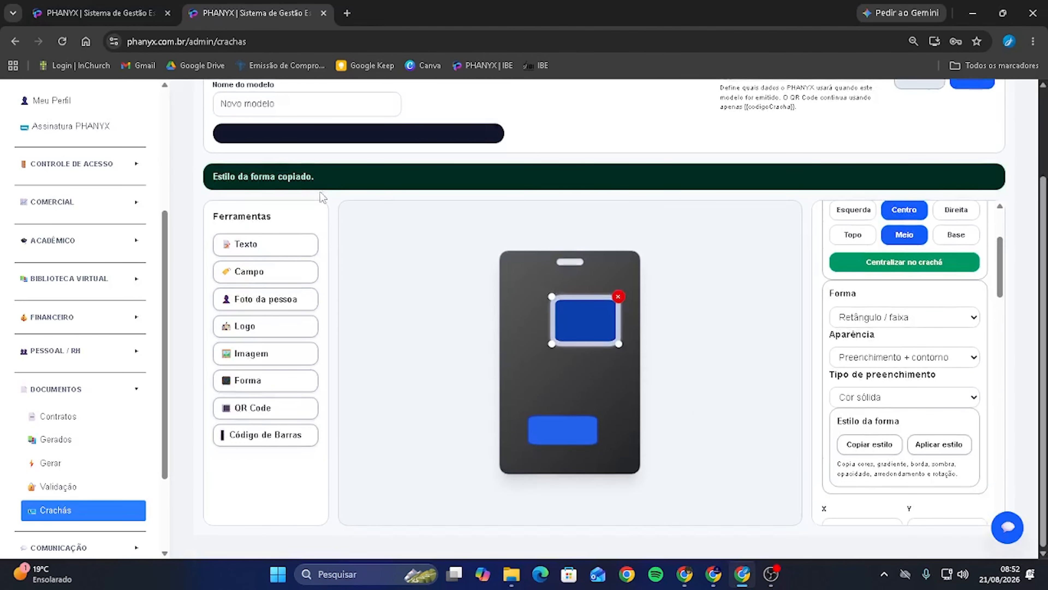
{"action": "left_click", "coordinate": [553, 426]}
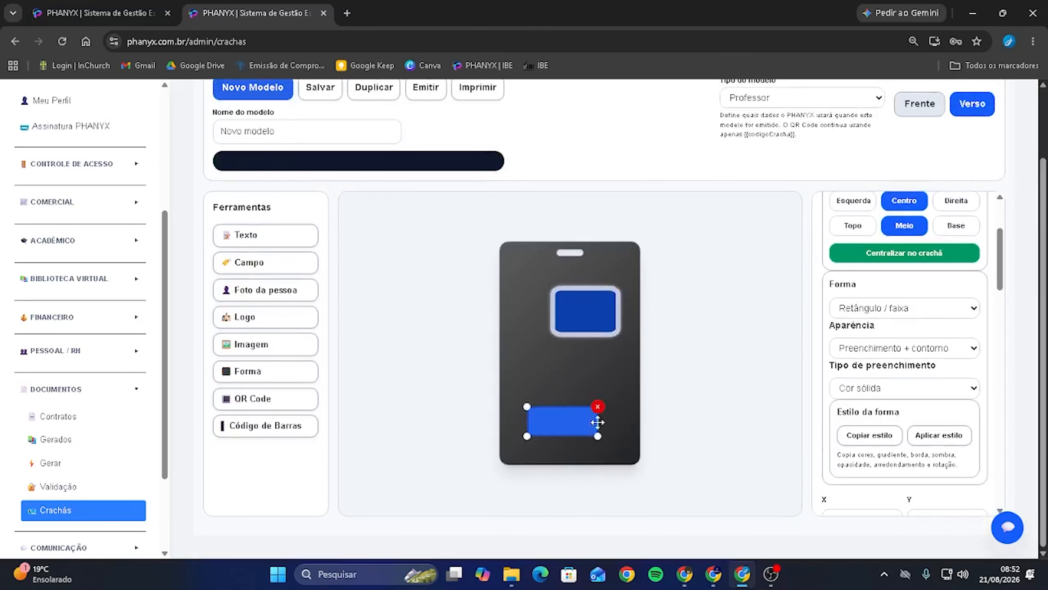
{"action": "left_click", "coordinate": [931, 442]}
{"action": "left_click_drag", "start_coordinate": [552, 457], "coordinate": [554, 451]}
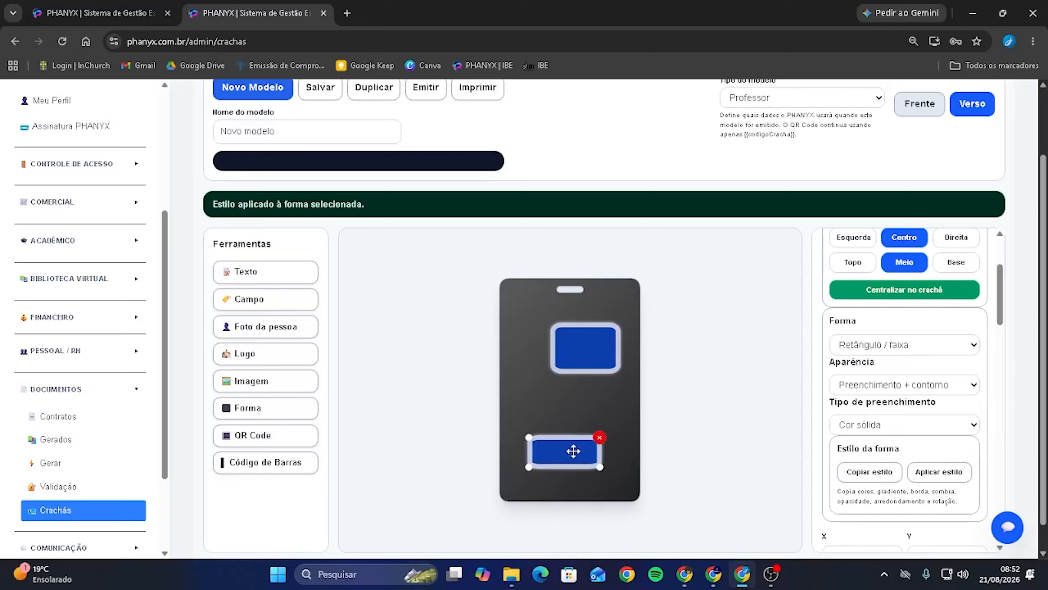
- Delete the lower rectangle from the badge
{"action": "left_click", "coordinate": [589, 317]}
{"action": "left_click", "coordinate": [556, 422]}
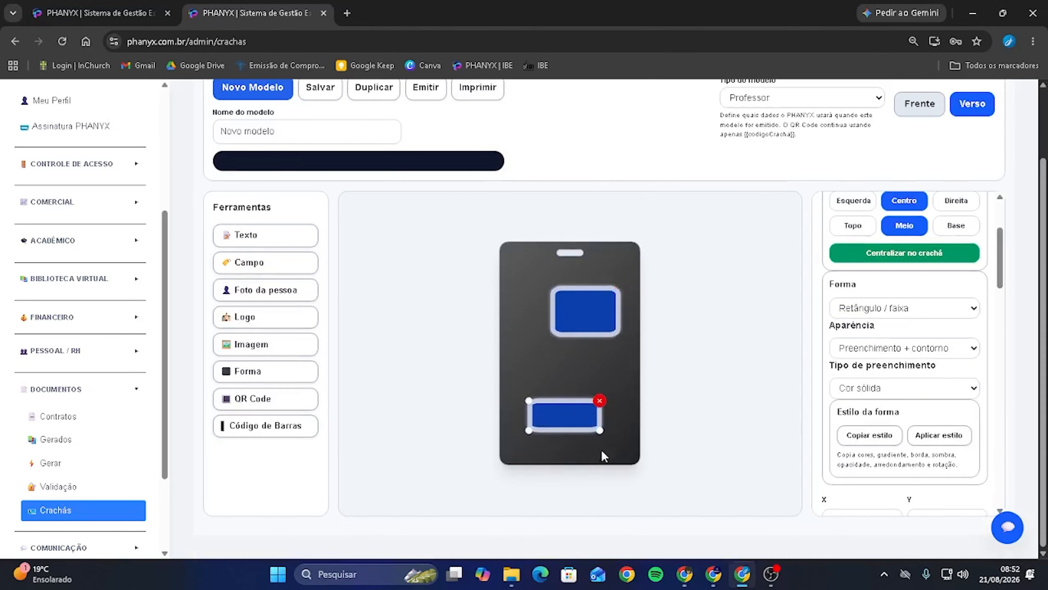
{"action": "key", "text": "Delete"}
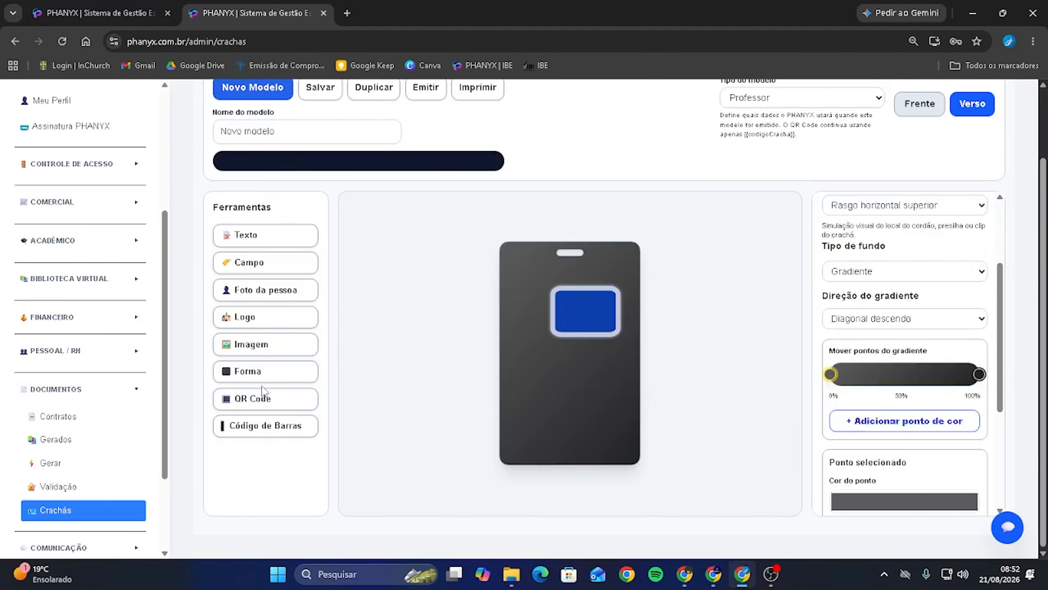
{"action": "left_click", "coordinate": [264, 394]}
{"action": "key", "text": "Delete"}
- Add a new shape below the styled rectangle and change its form to Cruz
{"action": "left_click", "coordinate": [284, 371]}
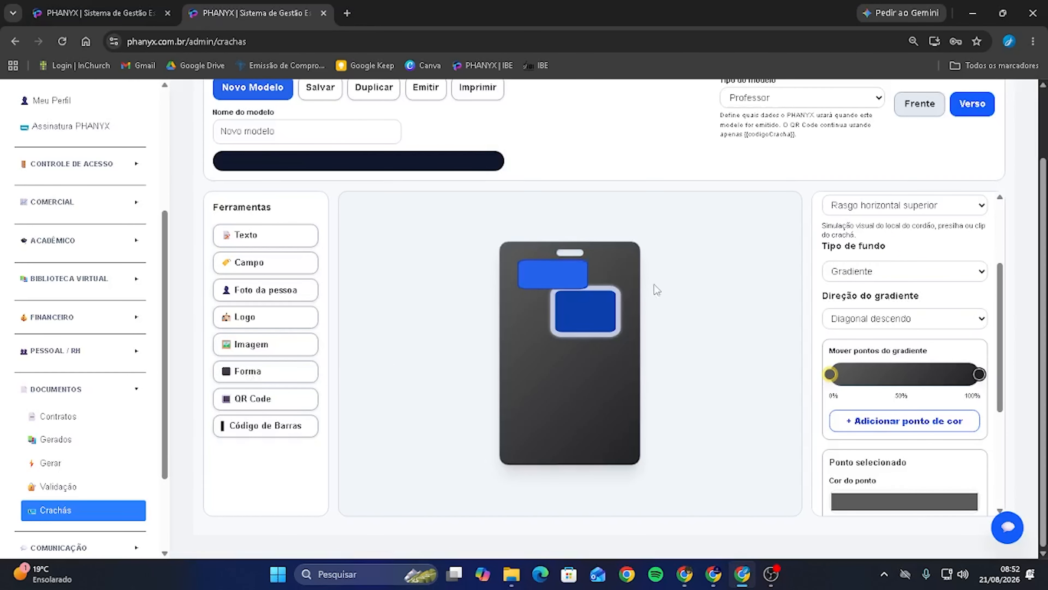
{"action": "left_click_drag", "start_coordinate": [572, 276], "coordinate": [573, 377]}
{"action": "scroll", "coordinate": [880, 333], "scroll_direction": "down", "scroll_amount": 5}
{"action": "scroll", "coordinate": [884, 338], "scroll_direction": "up", "scroll_amount": 5}
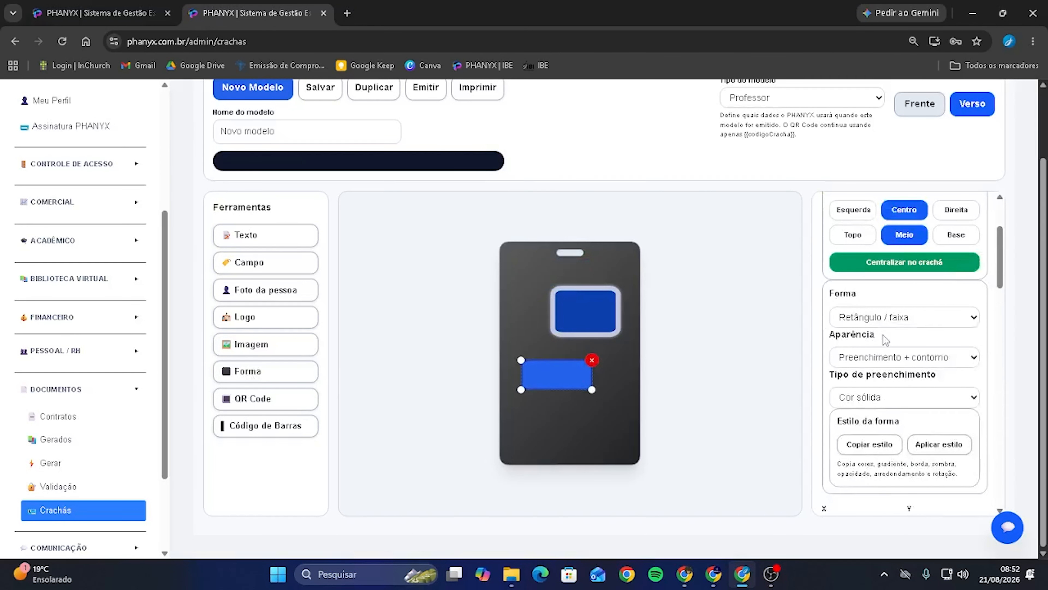
{"action": "left_click", "coordinate": [883, 322]}
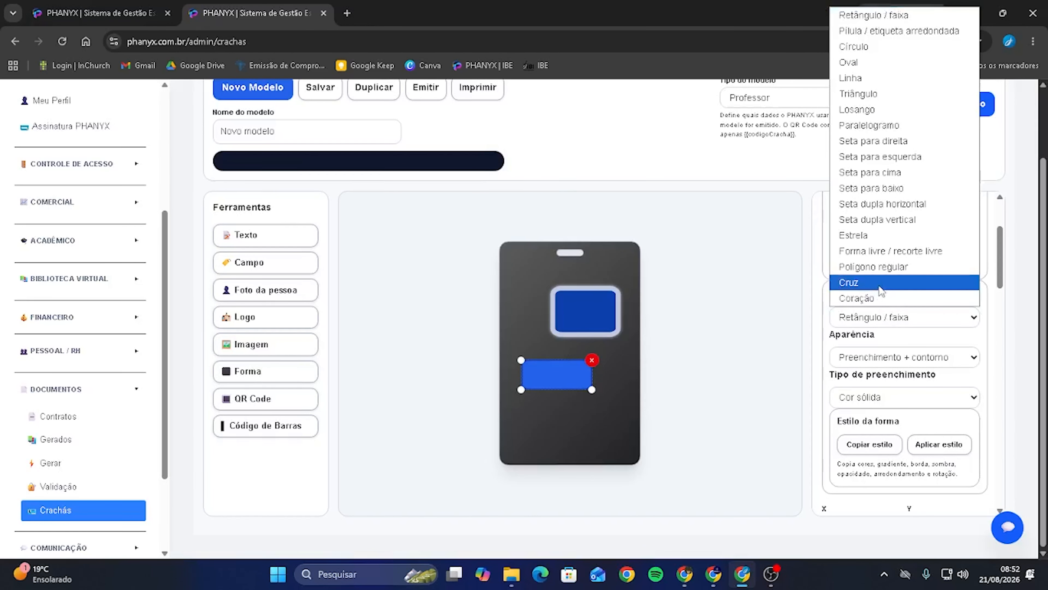
{"action": "left_click", "coordinate": [849, 283]}
- Copy the styled rectangle's shape style and apply it to the cross
{"action": "left_click", "coordinate": [584, 308]}
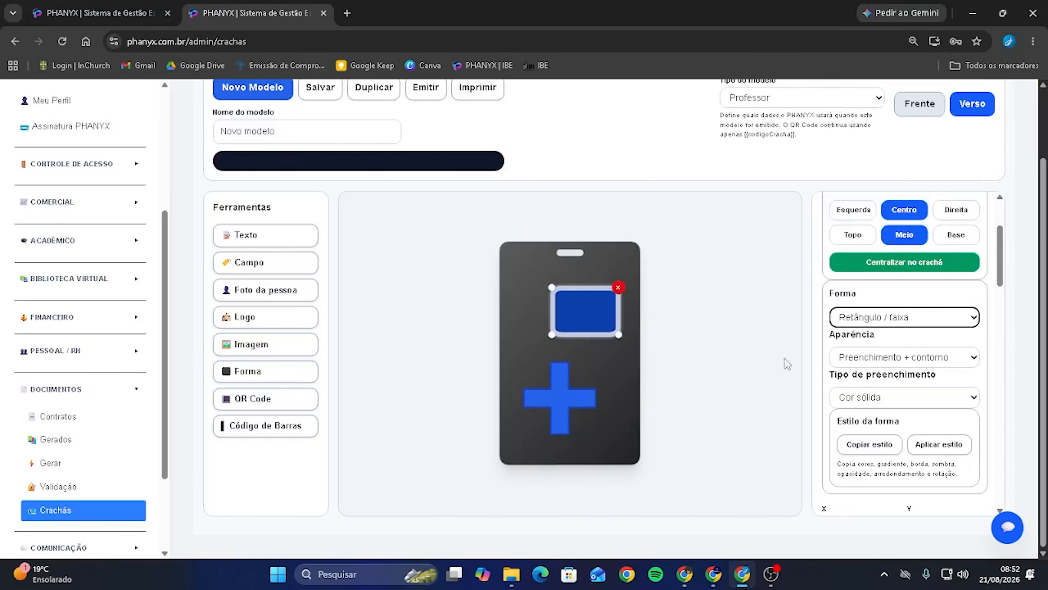
{"action": "left_click", "coordinate": [870, 446]}
{"action": "left_click", "coordinate": [567, 434]}
{"action": "left_click", "coordinate": [944, 487]}
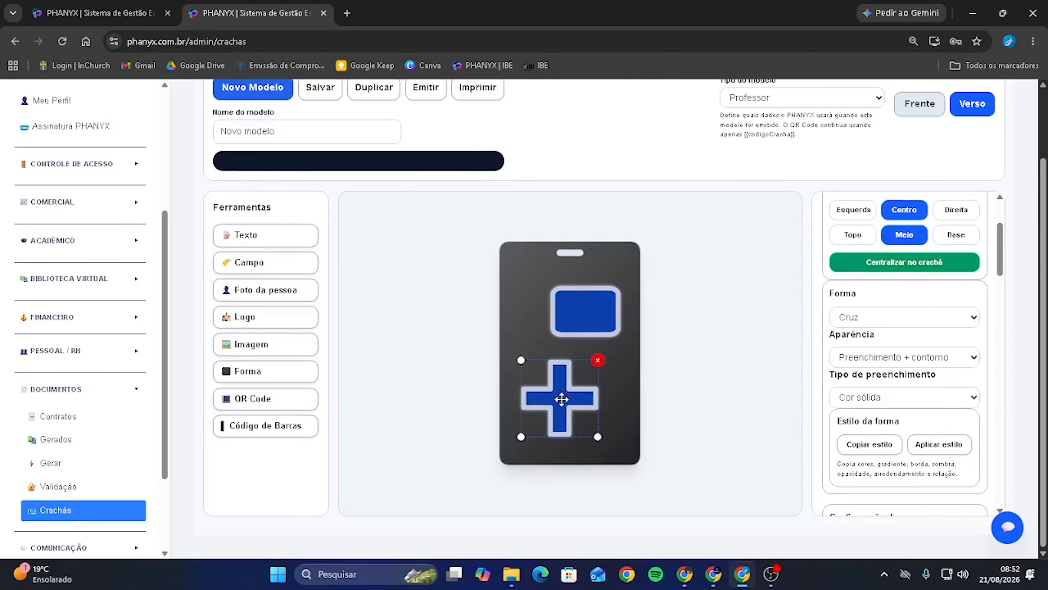
- Remove the cross from the badge and move the rectangle to the upper centre, below the slot
{"action": "mouse_move", "coordinate": [562, 398]}
{"action": "left_mouse_down"}
{"action": "mouse_move", "coordinate": [573, 397]}
{"action": "mouse_move", "coordinate": [568, 386]}
{"action": "left_mouse_up"}
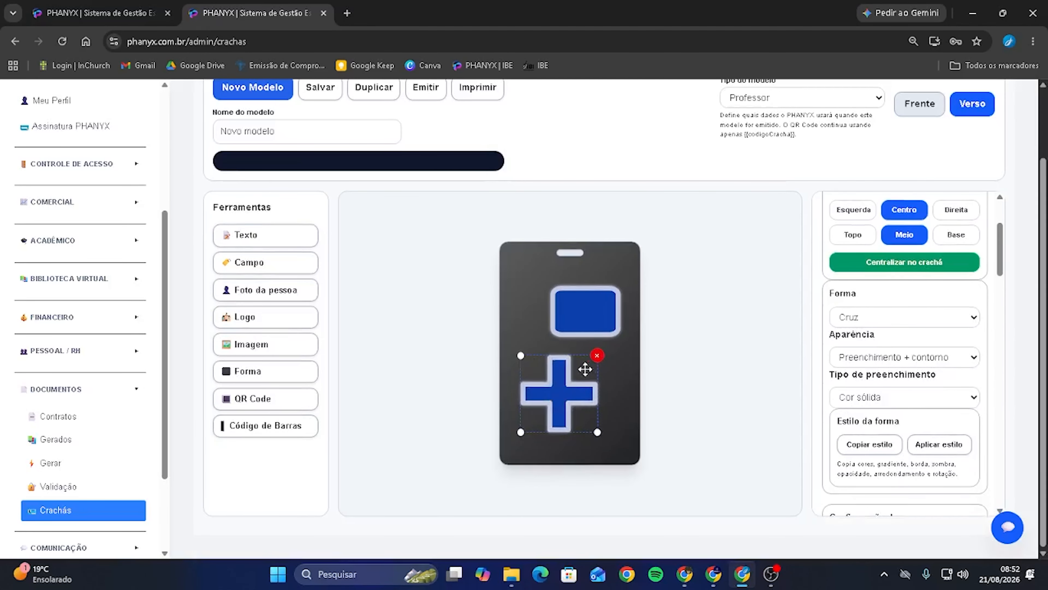
{"action": "left_click", "coordinate": [597, 355]}
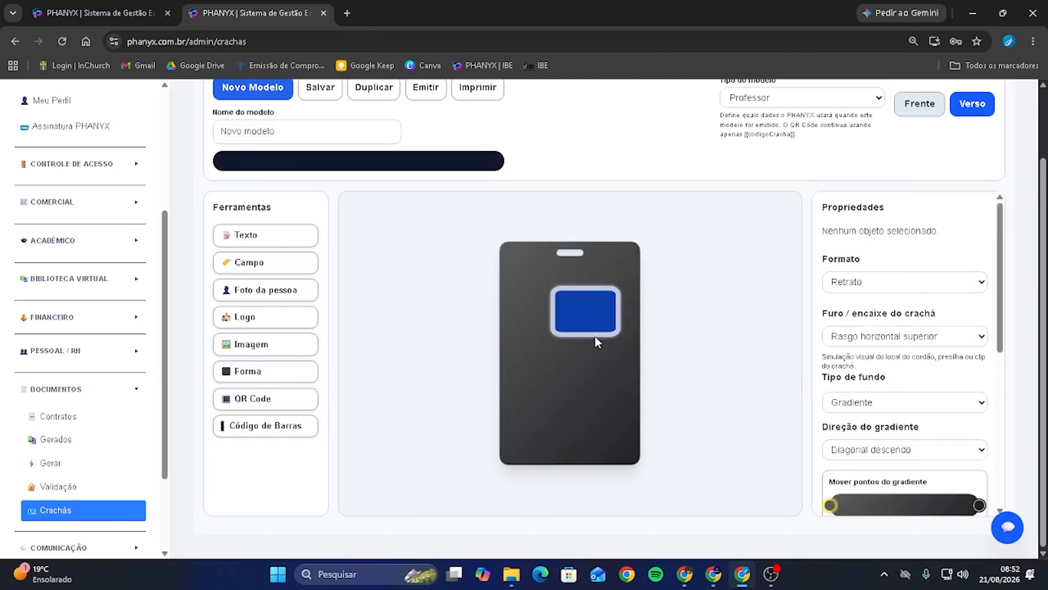
{"action": "left_click_drag", "start_coordinate": [590, 314], "coordinate": [575, 303]}
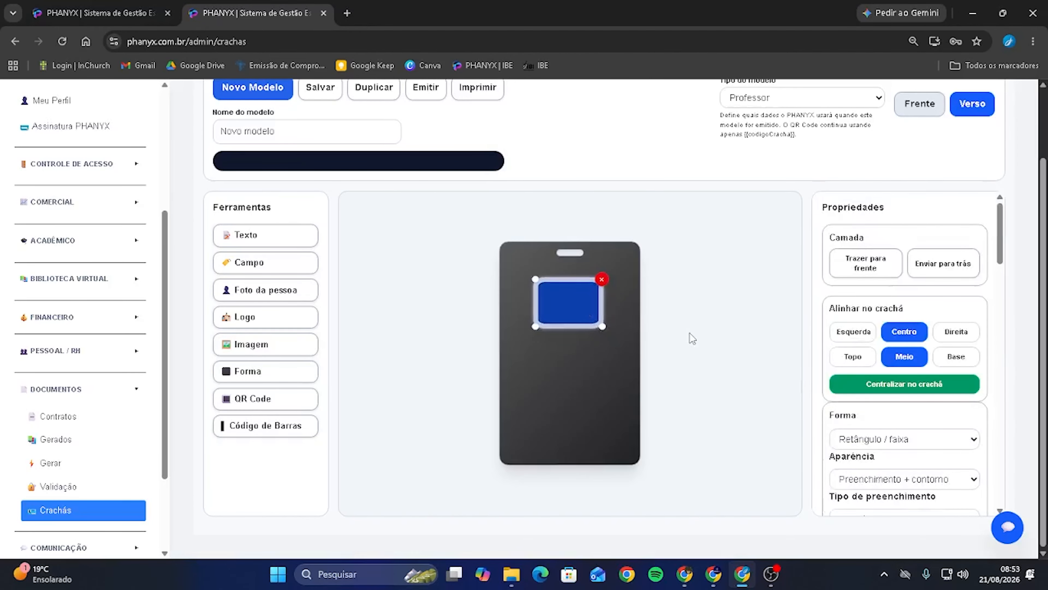
- Add another shape, place it below the rectangle, and change its form to Estrela
{"action": "left_click", "coordinate": [269, 372]}
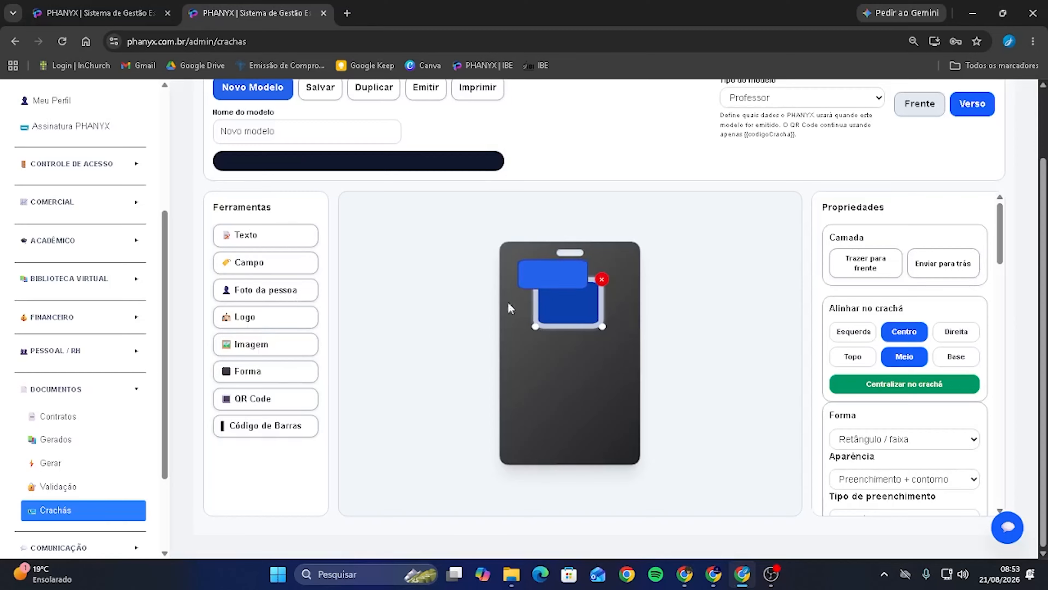
{"action": "left_click_drag", "start_coordinate": [568, 304], "coordinate": [560, 400]}
{"action": "scroll", "coordinate": [919, 410], "scroll_direction": "down", "scroll_amount": 3}
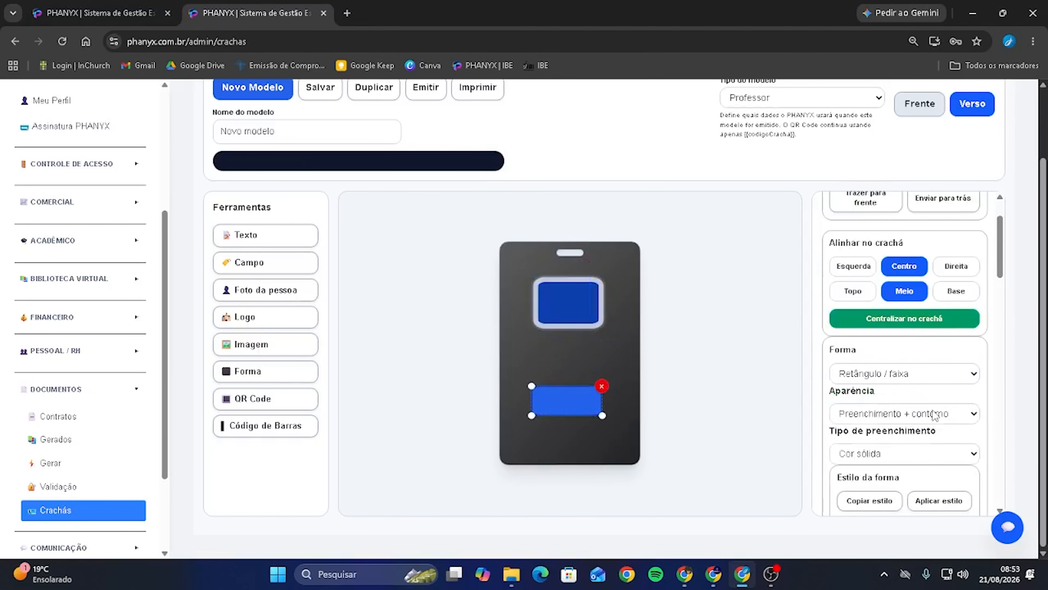
{"action": "left_click", "coordinate": [887, 308]}
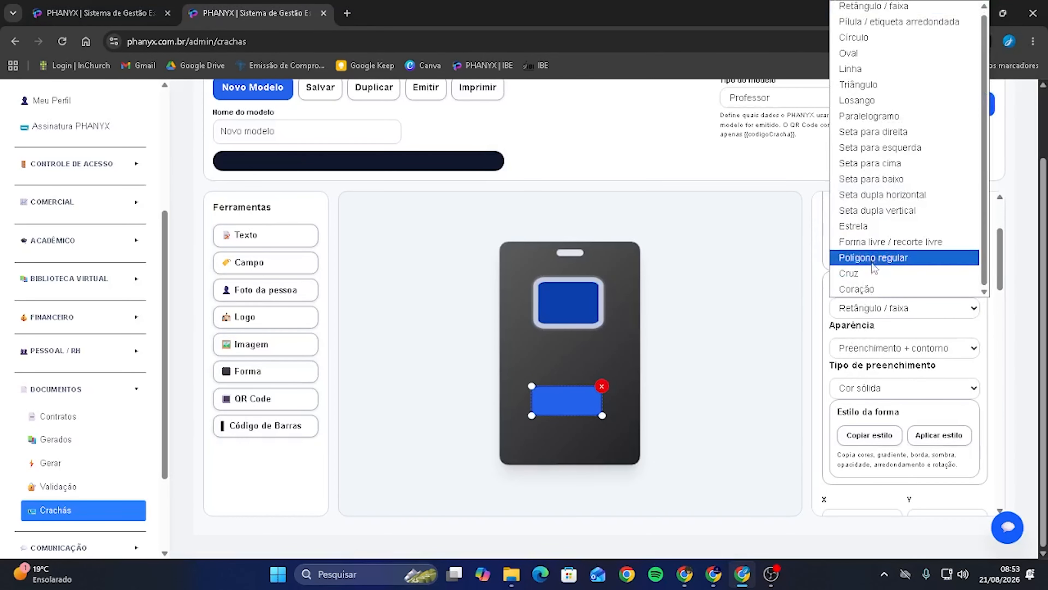
{"action": "left_click", "coordinate": [854, 226]}
{"action": "left_click_drag", "start_coordinate": [576, 428], "coordinate": [577, 403]}
- Apply the copied rectangle style to the star and centre the star in the badge's lower half
{"action": "scroll", "coordinate": [911, 356], "scroll_direction": "down", "scroll_amount": 2}
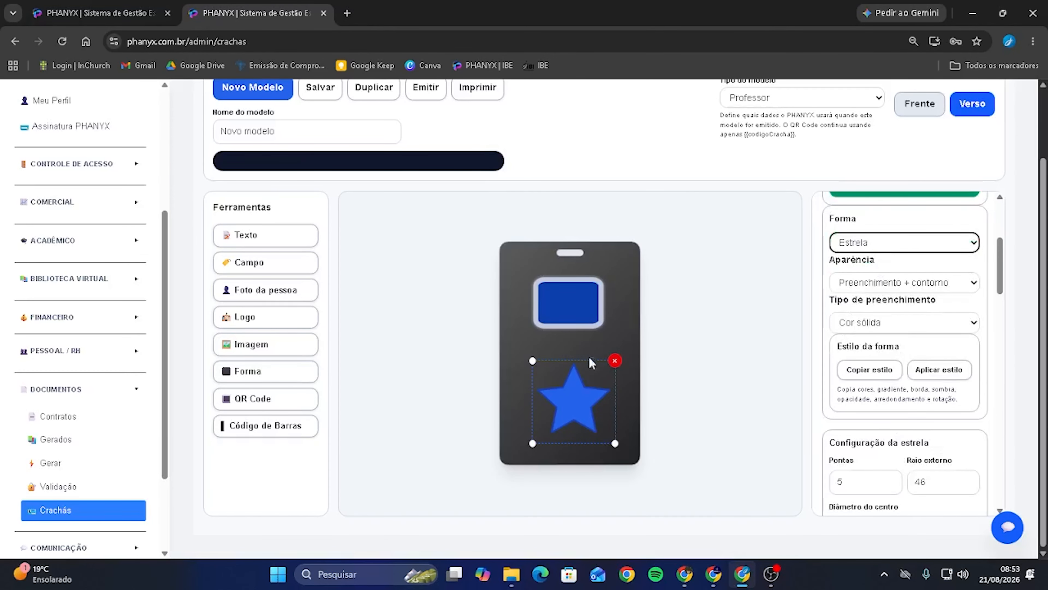
{"action": "left_click", "coordinate": [938, 370]}
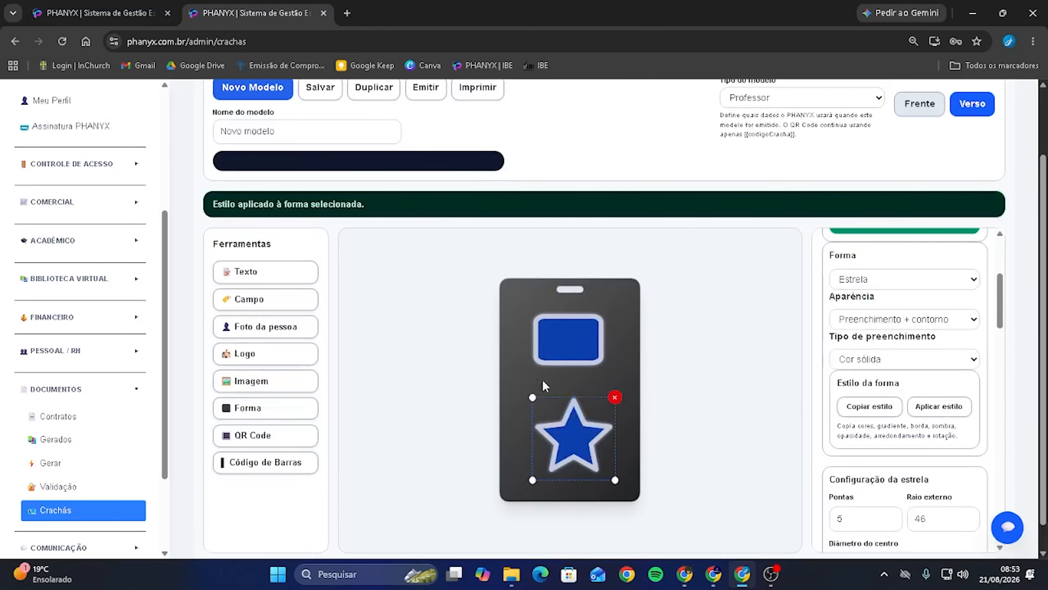
{"action": "scroll", "coordinate": [542, 379], "scroll_direction": "down", "scroll_amount": 1}
{"action": "left_click_drag", "start_coordinate": [553, 409], "coordinate": [547, 402]}
- Try different numbers of points on the star and set it to 7
{"action": "scroll", "coordinate": [907, 372], "scroll_direction": "down", "scroll_amount": 3}
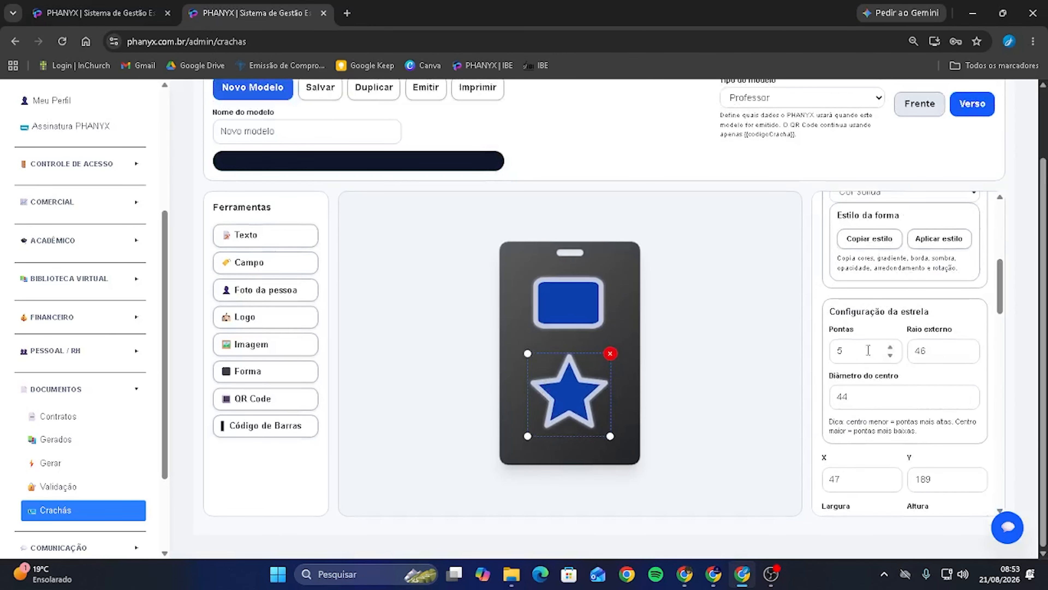
{"action": "left_click", "coordinate": [890, 356]}
{"action": "left_click", "coordinate": [891, 348]}
{"action": "left_click", "coordinate": [891, 348]}
{"action": "left_click", "coordinate": [890, 348]}
{"action": "left_click", "coordinate": [891, 348]}
{"action": "left_click", "coordinate": [891, 348]}
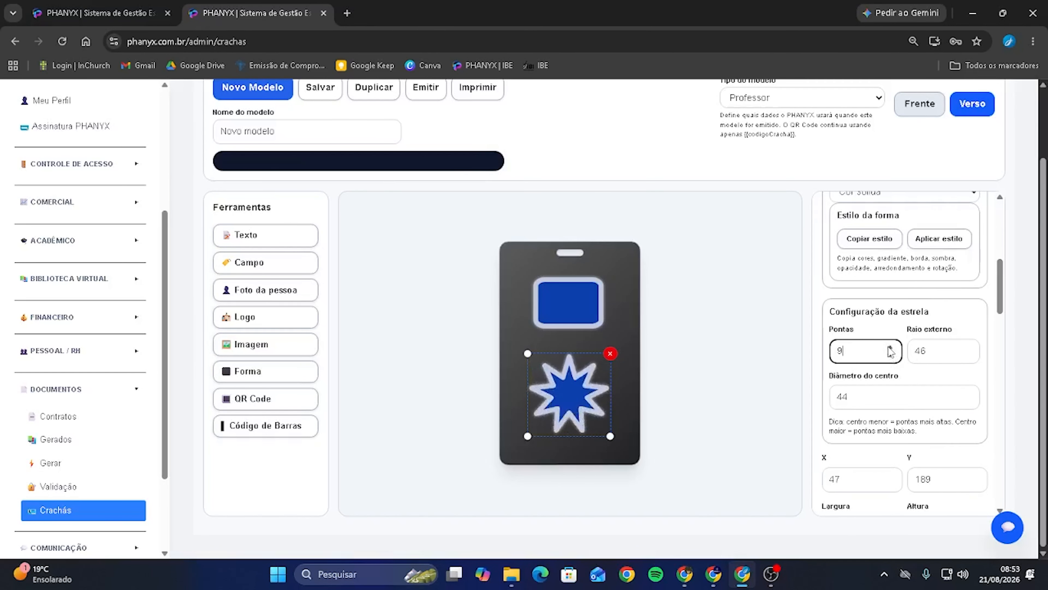
{"action": "left_click", "coordinate": [891, 348]}
{"action": "left_click", "coordinate": [890, 348]}
{"action": "left_click", "coordinate": [890, 355]}
{"action": "left_click", "coordinate": [890, 356]}
{"action": "left_click", "coordinate": [890, 355]}
{"action": "left_click", "coordinate": [890, 355]}
{"action": "left_click", "coordinate": [890, 355]}
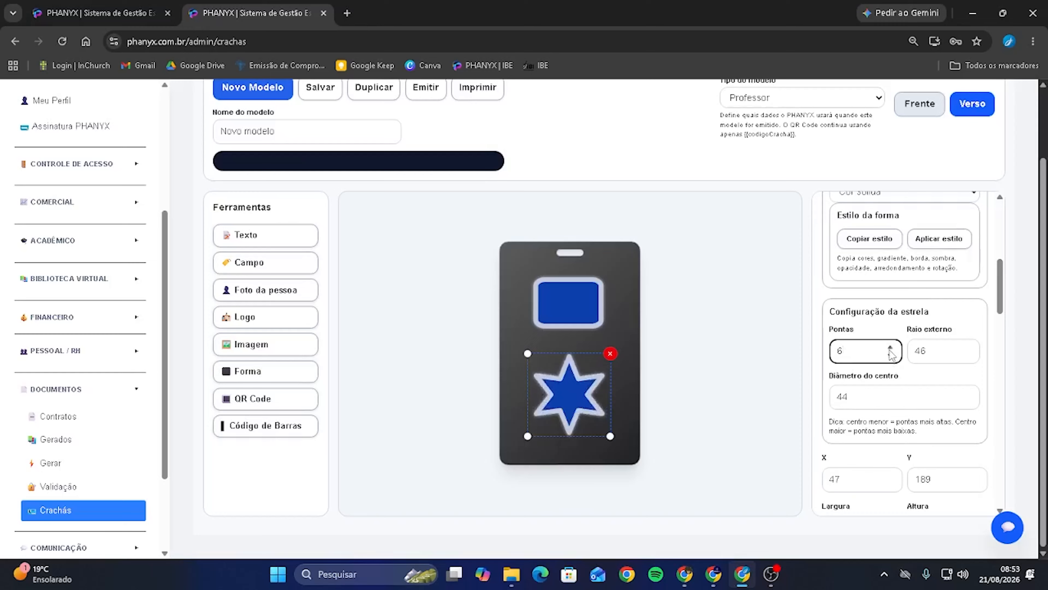
{"action": "left_click", "coordinate": [891, 348]}
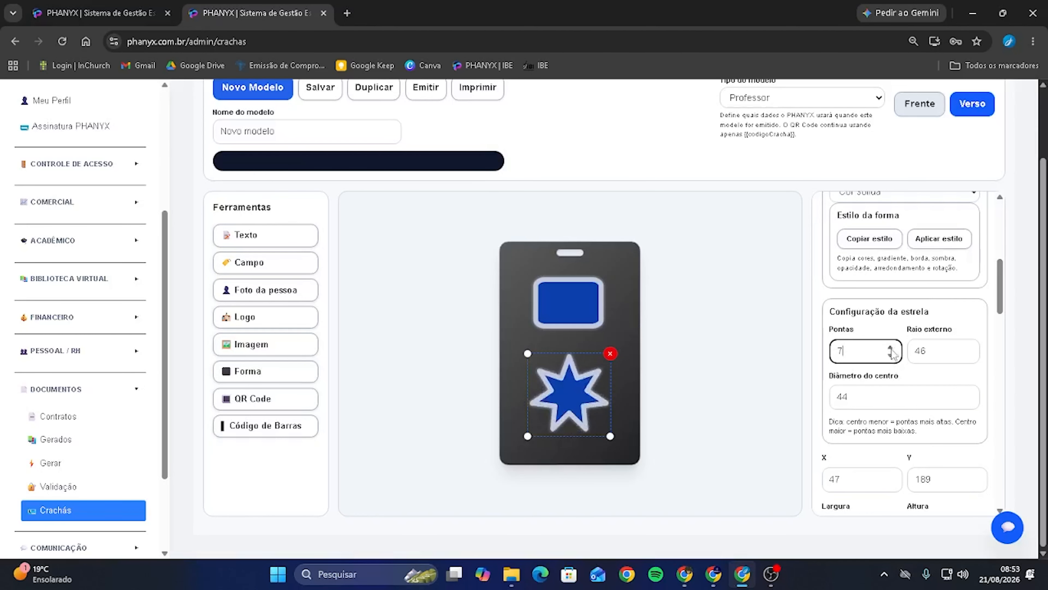
- Increase the star's outer radius to 59
{"action": "left_click", "coordinate": [968, 347]}
{"action": "left_click", "coordinate": [967, 348]}
{"action": "left_click", "coordinate": [967, 348]}
{"action": "left_click", "coordinate": [968, 348]}
{"action": "left_click", "coordinate": [968, 348]}
{"action": "left_click", "coordinate": [968, 348]}
{"action": "left_click", "coordinate": [968, 347]}
{"action": "left_click", "coordinate": [968, 348]}
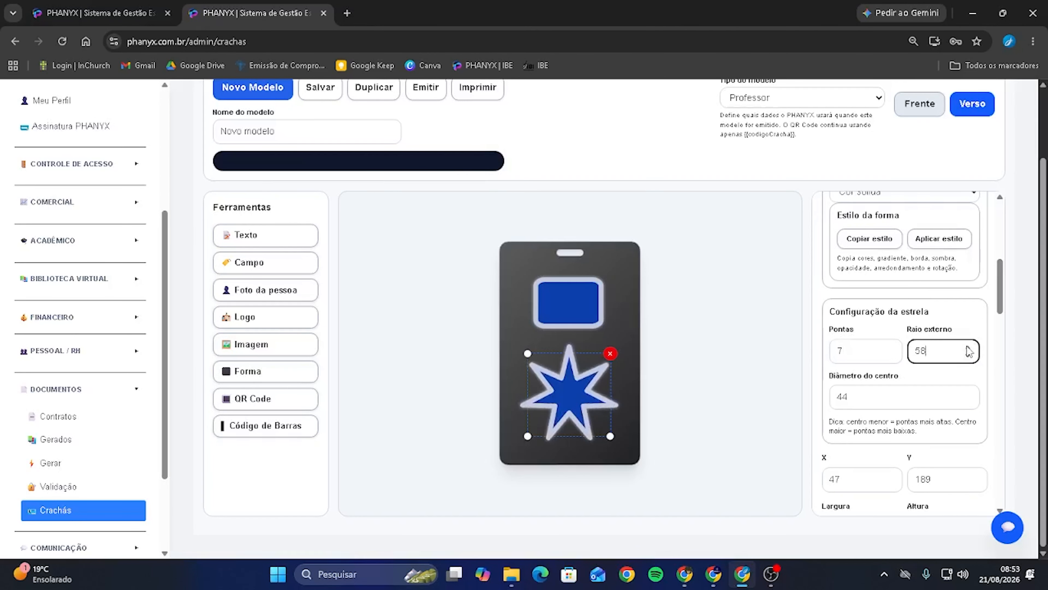
{"action": "left_click", "coordinate": [968, 348]}
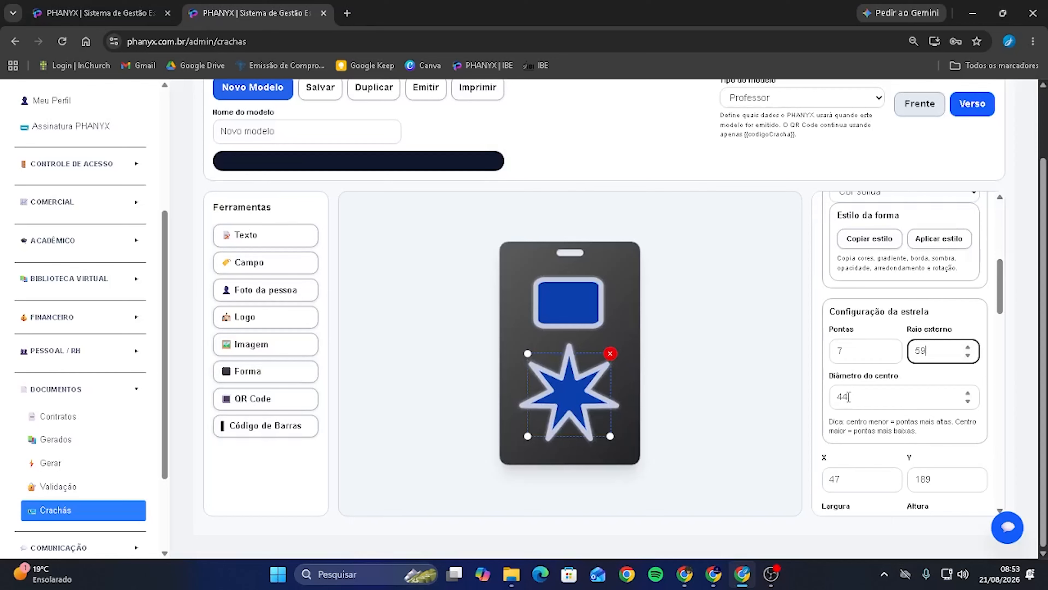
- Increase the star's centre diameter to 63
{"action": "left_click", "coordinate": [968, 394]}
{"action": "left_click", "coordinate": [968, 394]}
{"action": "left_click", "coordinate": [967, 395]}
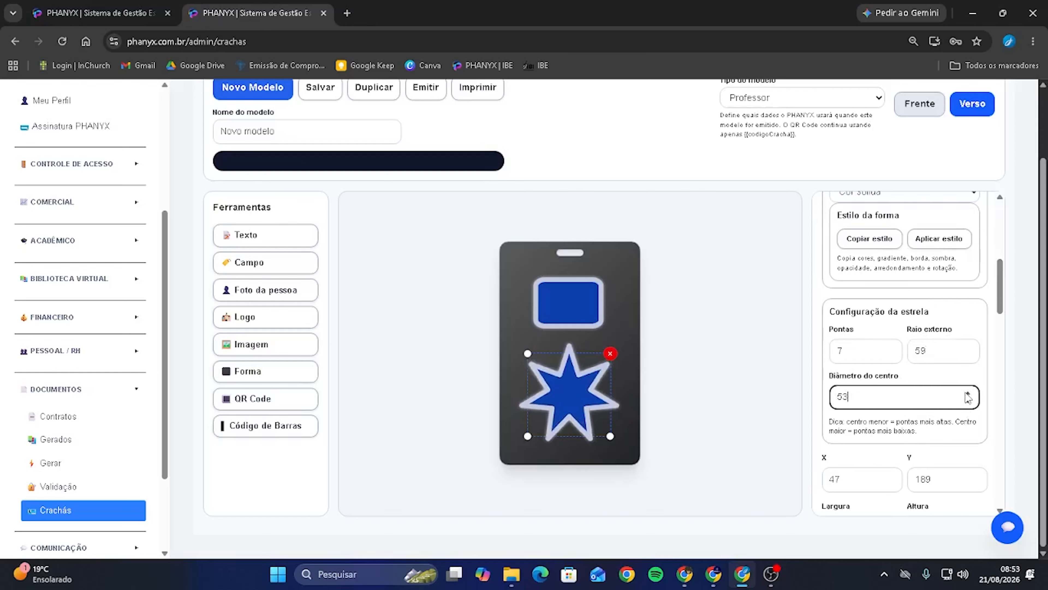
{"action": "left_click", "coordinate": [968, 394]}
{"action": "left_click", "coordinate": [968, 393]}
{"action": "left_click", "coordinate": [968, 394]}
{"action": "left_click", "coordinate": [968, 394]}
{"action": "left_click", "coordinate": [968, 394]}
{"action": "left_click", "coordinate": [968, 394]}
{"action": "left_click", "coordinate": [968, 394]}
{"action": "left_click", "coordinate": [967, 393]}
{"action": "left_click", "coordinate": [967, 393]}
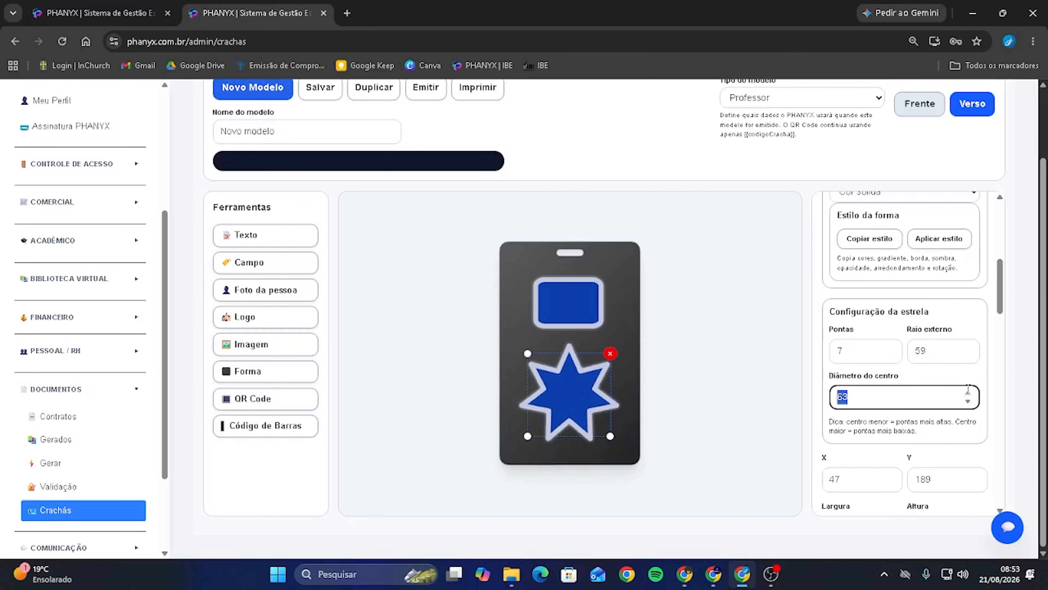
- Delete the rectangle from the badge and move the star up to the badge's middle
{"action": "left_click", "coordinate": [567, 294]}
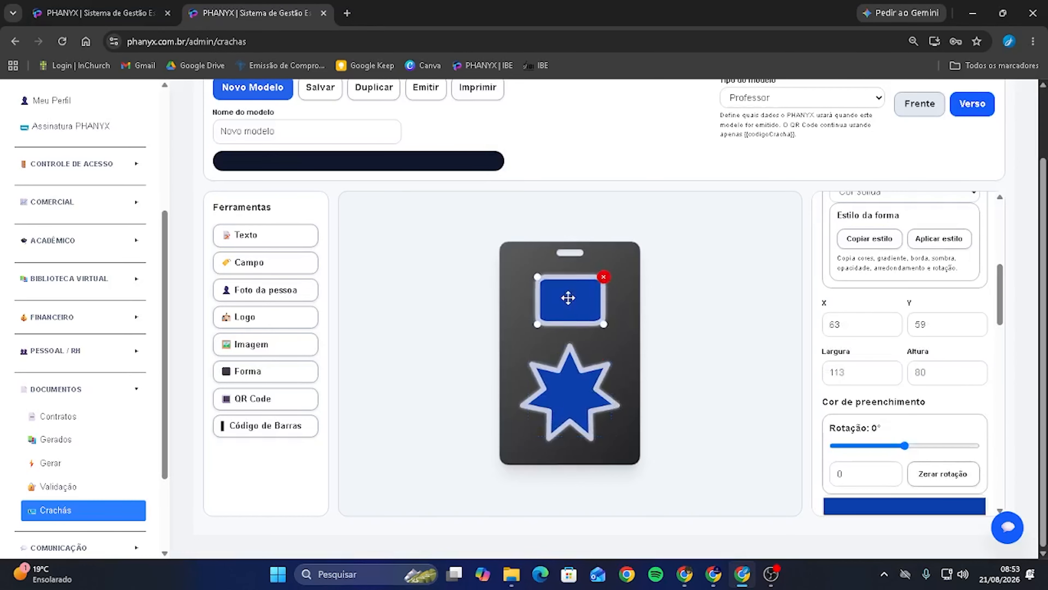
{"action": "key", "text": "Delete"}
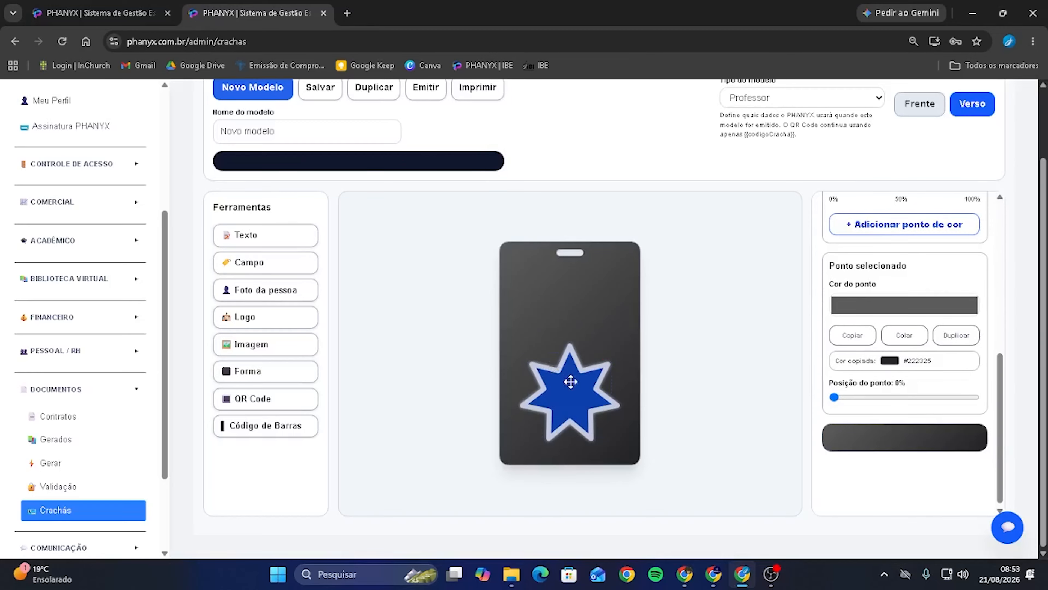
{"action": "left_click_drag", "start_coordinate": [571, 382], "coordinate": [569, 344]}
- Set the star's number of points to 8 and its outer radius to 49
{"action": "scroll", "coordinate": [931, 342], "scroll_direction": "up", "scroll_amount": 10}
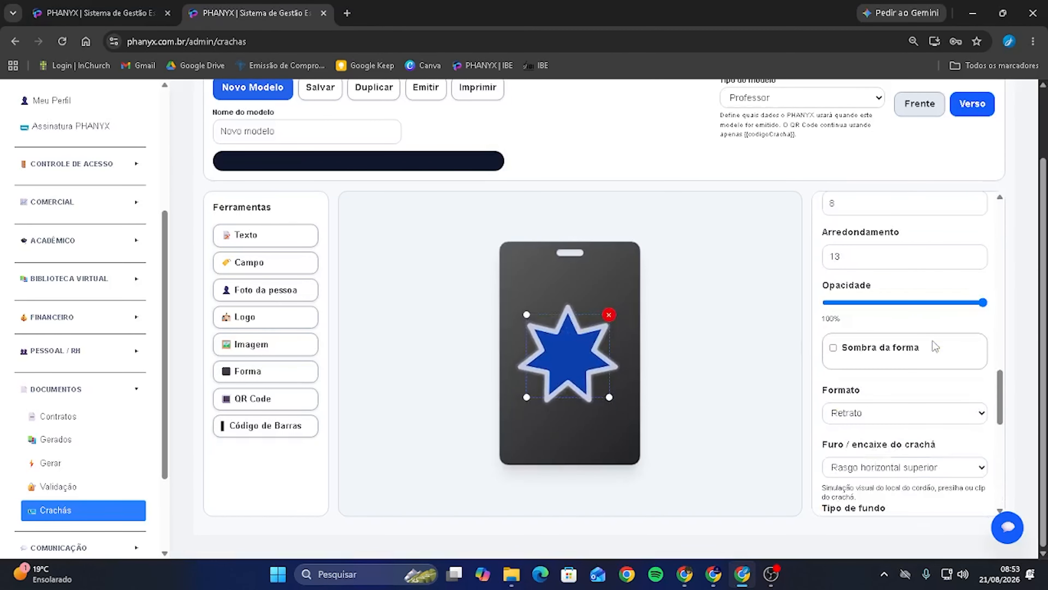
{"action": "scroll", "coordinate": [931, 343], "scroll_direction": "up", "scroll_amount": 8}
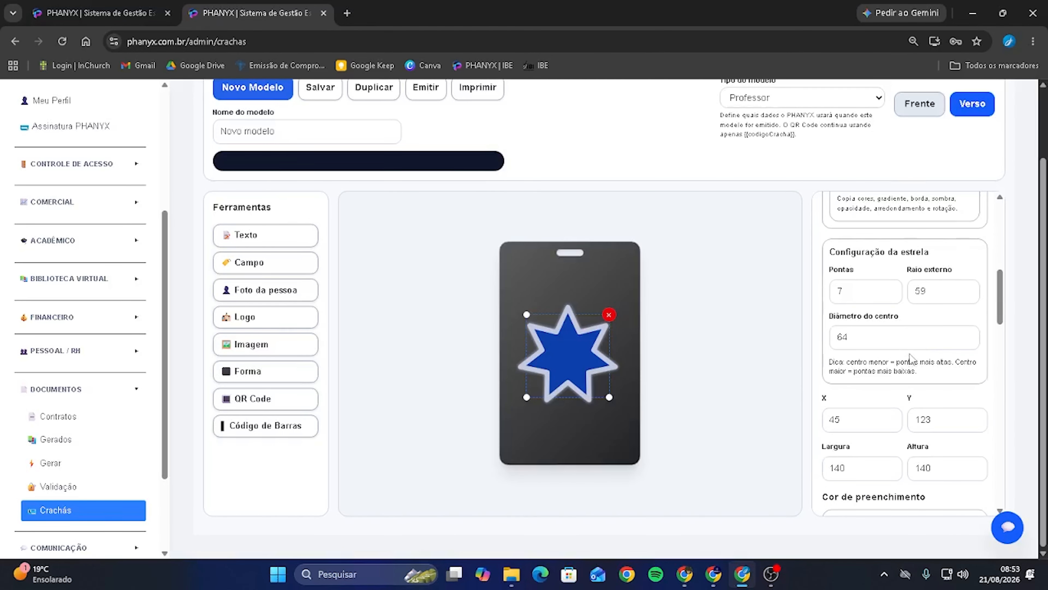
{"action": "left_click", "coordinate": [890, 353]}
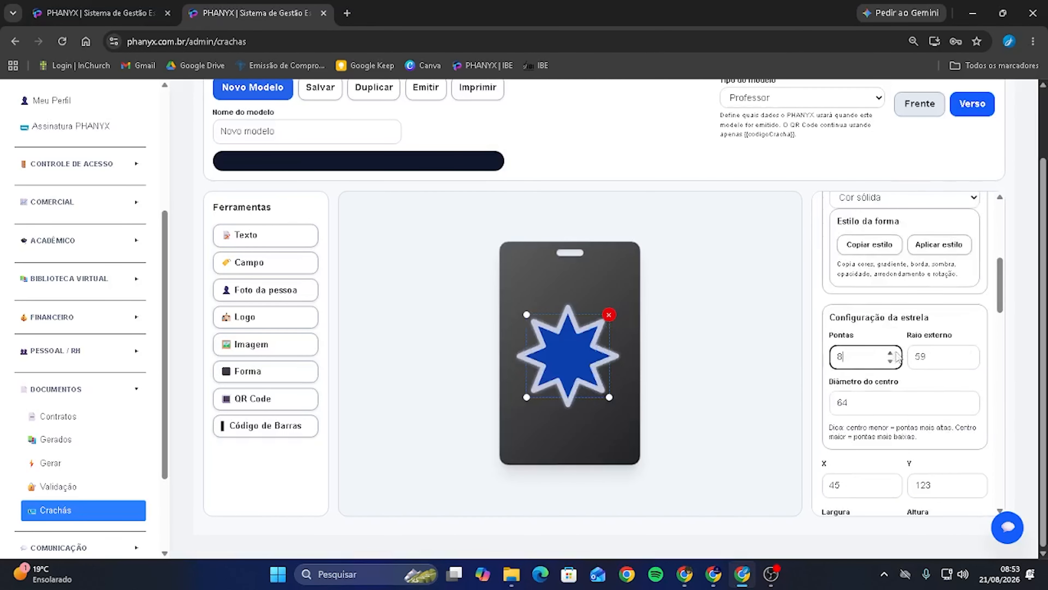
{"action": "left_click", "coordinate": [967, 361]}
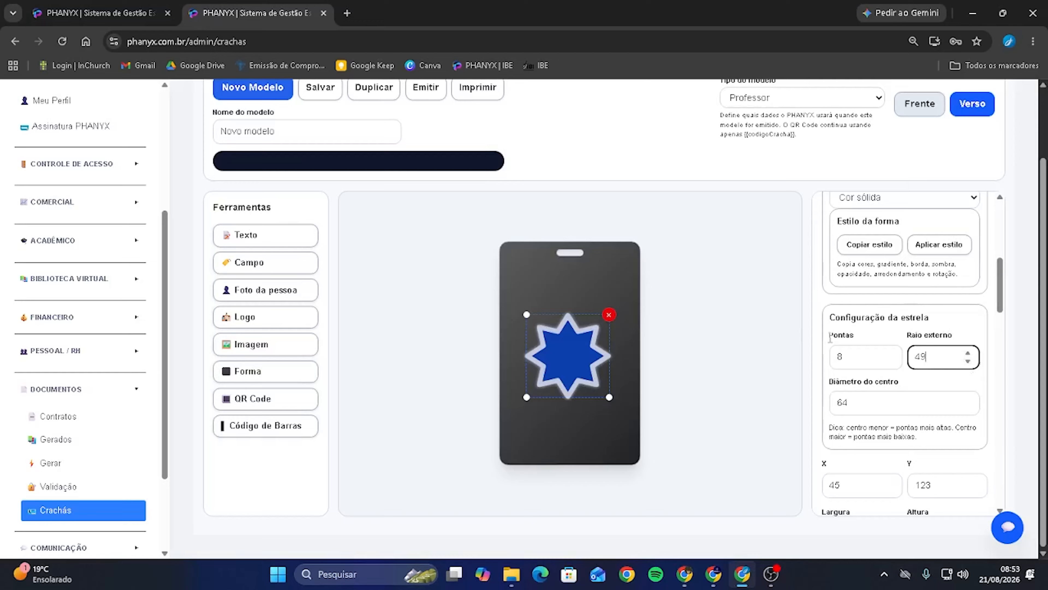
- Reduce the softness of the star's border to 2 px
{"action": "scroll", "coordinate": [867, 352], "scroll_direction": "down", "scroll_amount": 10}
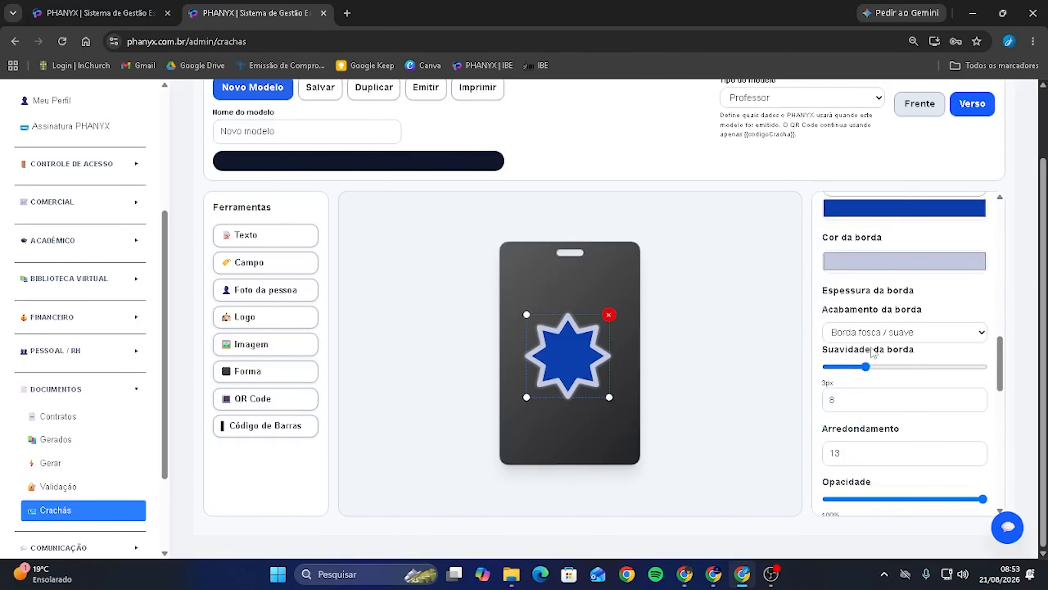
{"action": "scroll", "coordinate": [875, 326], "scroll_direction": "up", "scroll_amount": 2}
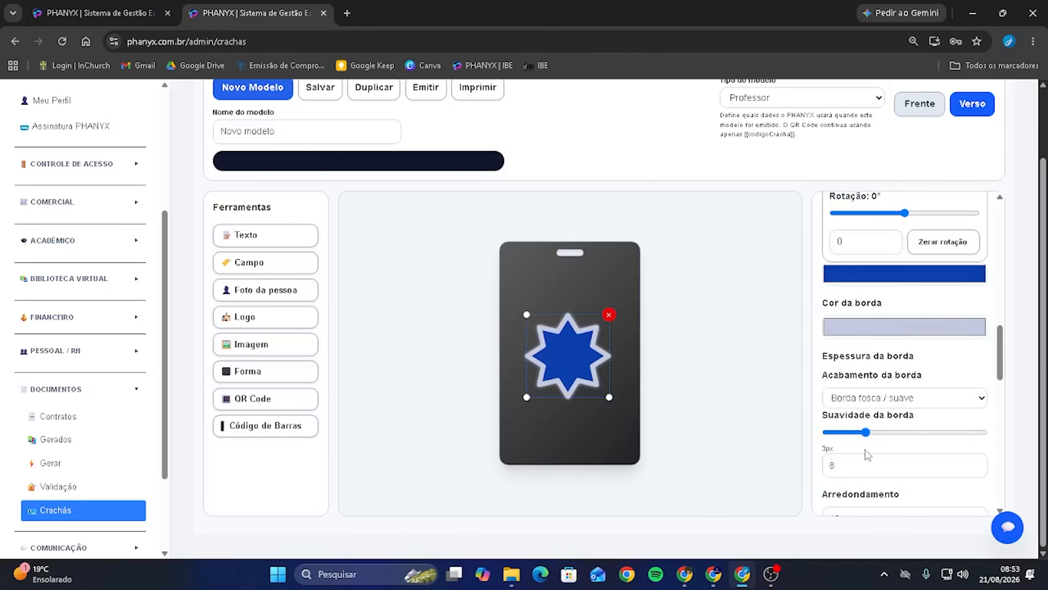
{"action": "left_click_drag", "start_coordinate": [866, 432], "coordinate": [854, 433]}
- Change the star's fill colour to dark grey with RGB 41, 41, 41
{"action": "scroll", "coordinate": [879, 392], "scroll_direction": "up", "scroll_amount": 6}
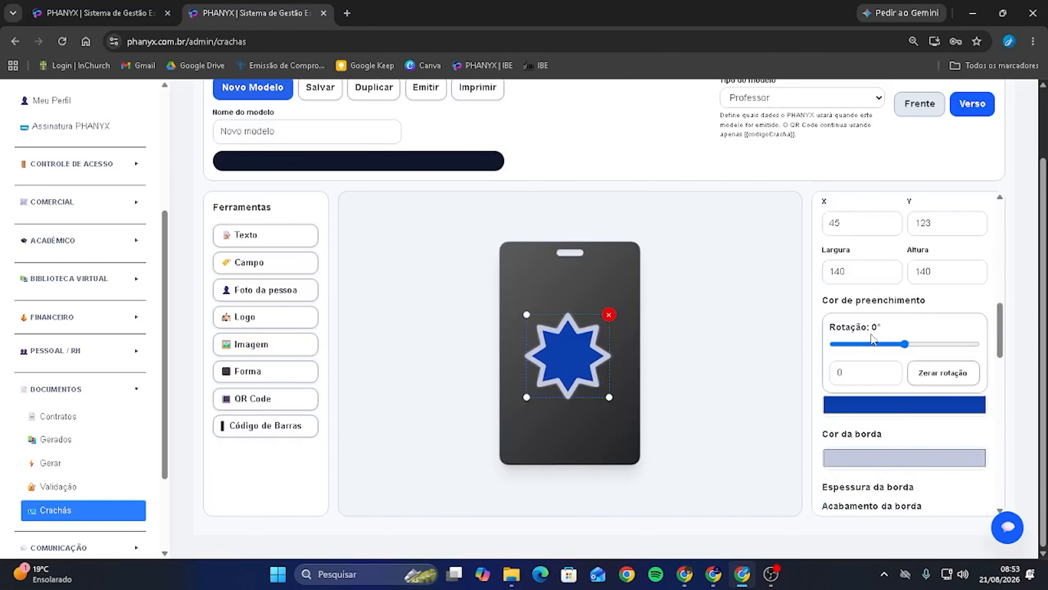
{"action": "scroll", "coordinate": [884, 345], "scroll_direction": "up", "scroll_amount": 4}
{"action": "scroll", "coordinate": [966, 392], "scroll_direction": "down", "scroll_amount": 10}
{"action": "scroll", "coordinate": [940, 390], "scroll_direction": "down", "scroll_amount": 2}
{"action": "scroll", "coordinate": [940, 390], "scroll_direction": "up", "scroll_amount": 8}
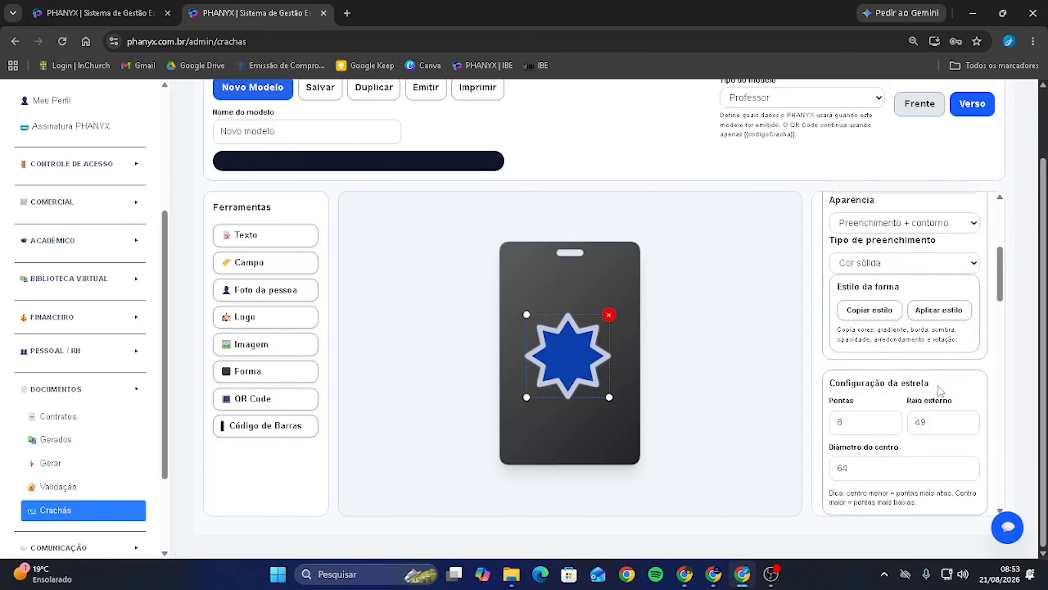
{"action": "scroll", "coordinate": [940, 390], "scroll_direction": "down", "scroll_amount": 2}
{"action": "scroll", "coordinate": [940, 390], "scroll_direction": "up", "scroll_amount": 4}
{"action": "scroll", "coordinate": [940, 390], "scroll_direction": "down", "scroll_amount": 11}
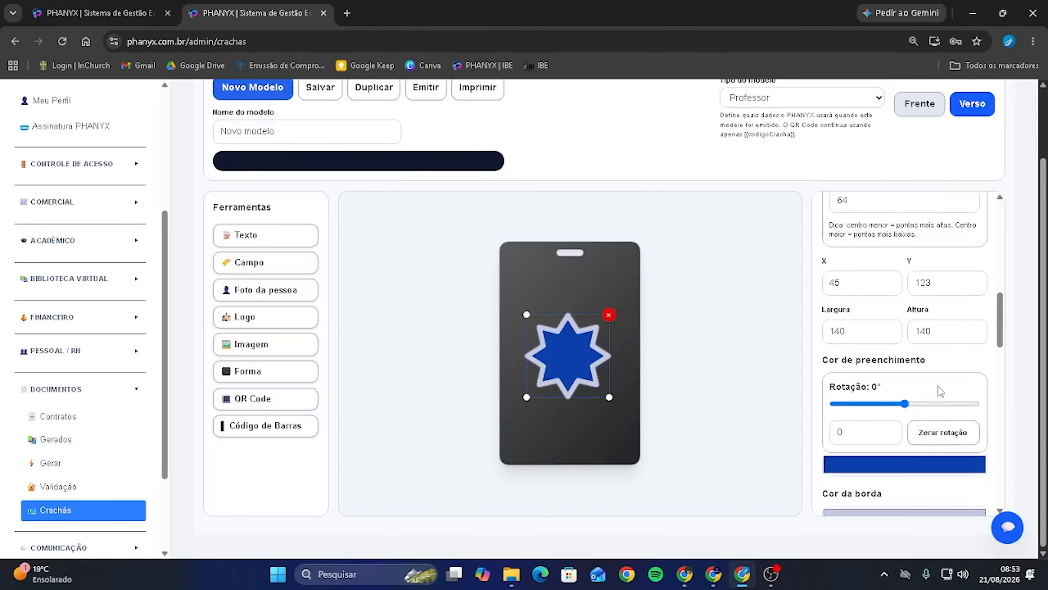
{"action": "left_click", "coordinate": [847, 339]}
{"action": "mouse_move", "coordinate": [858, 349]}
{"action": "left_mouse_down"}
{"action": "mouse_move", "coordinate": [827, 367]}
{"action": "mouse_move", "coordinate": [813, 419]}
{"action": "left_mouse_up"}
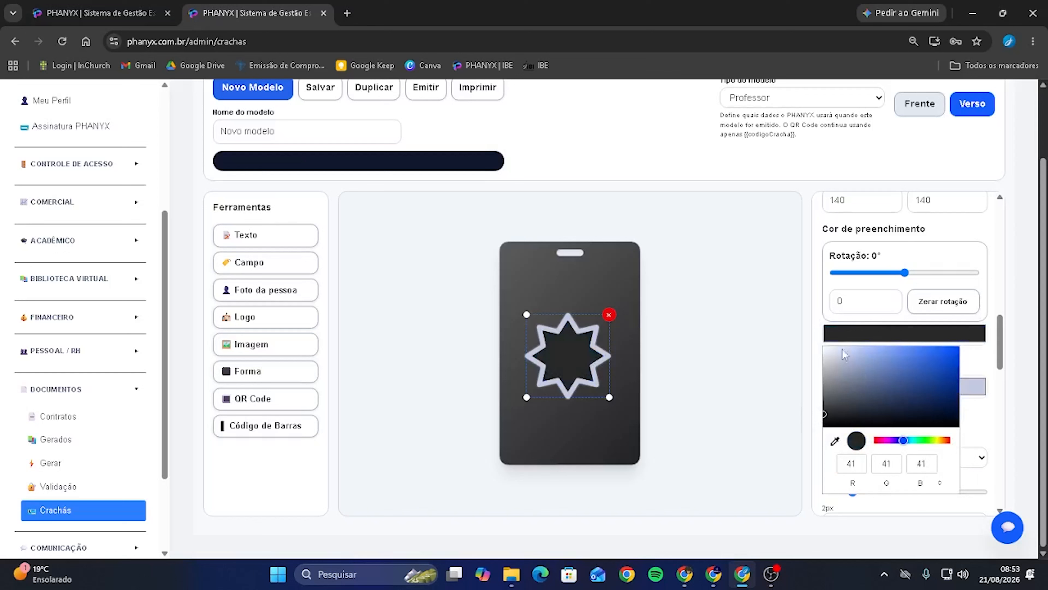
{"action": "left_click", "coordinate": [945, 276]}
- Change the star's border finish to "Borda dura / nítida" and reduce the border thickness to 0
{"action": "scroll", "coordinate": [928, 310], "scroll_direction": "down", "scroll_amount": 3}
{"action": "left_click", "coordinate": [871, 327]}
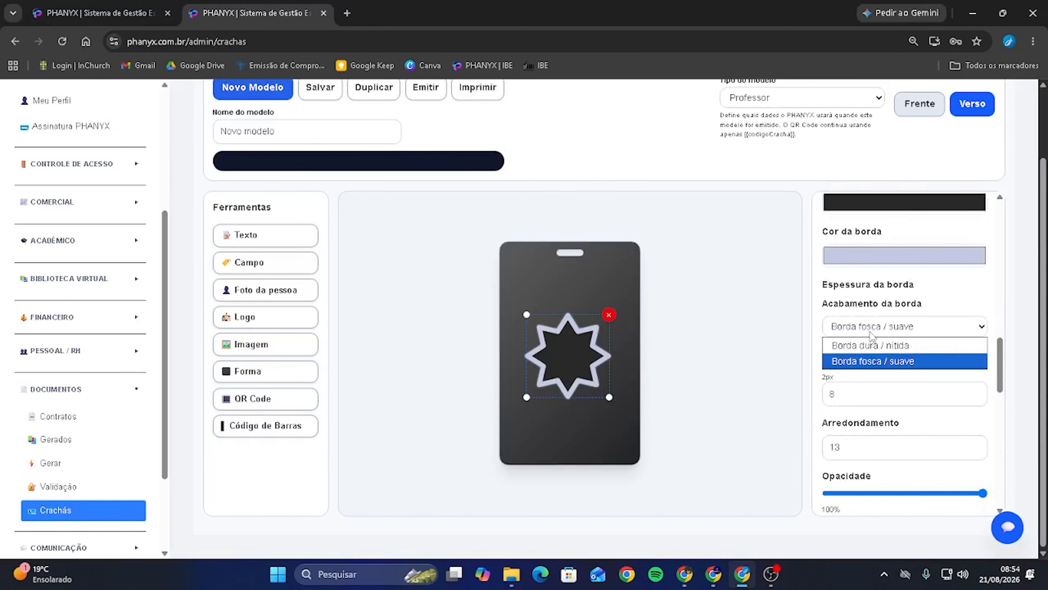
{"action": "left_click", "coordinate": [876, 346]}
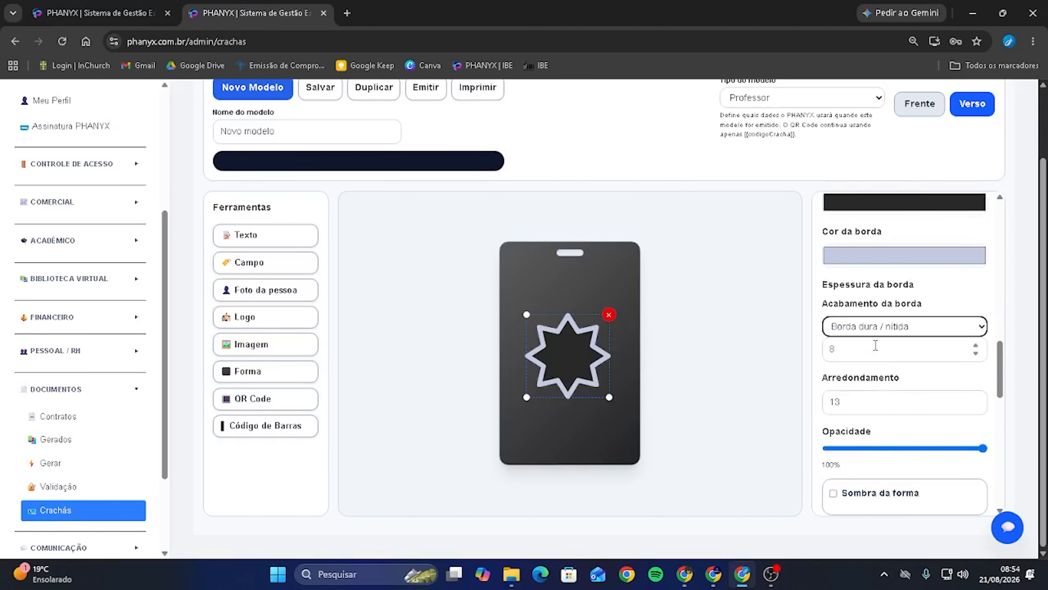
{"action": "scroll", "coordinate": [875, 345], "scroll_direction": "up", "scroll_amount": 3}
{"action": "scroll", "coordinate": [881, 411], "scroll_direction": "down", "scroll_amount": 2}
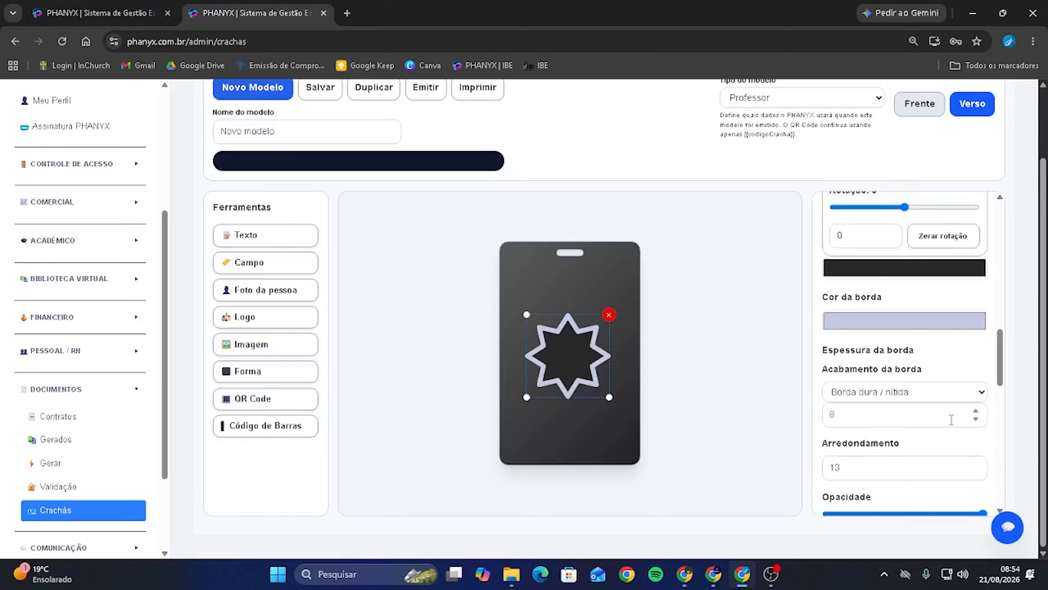
{"action": "left_click", "coordinate": [975, 418]}
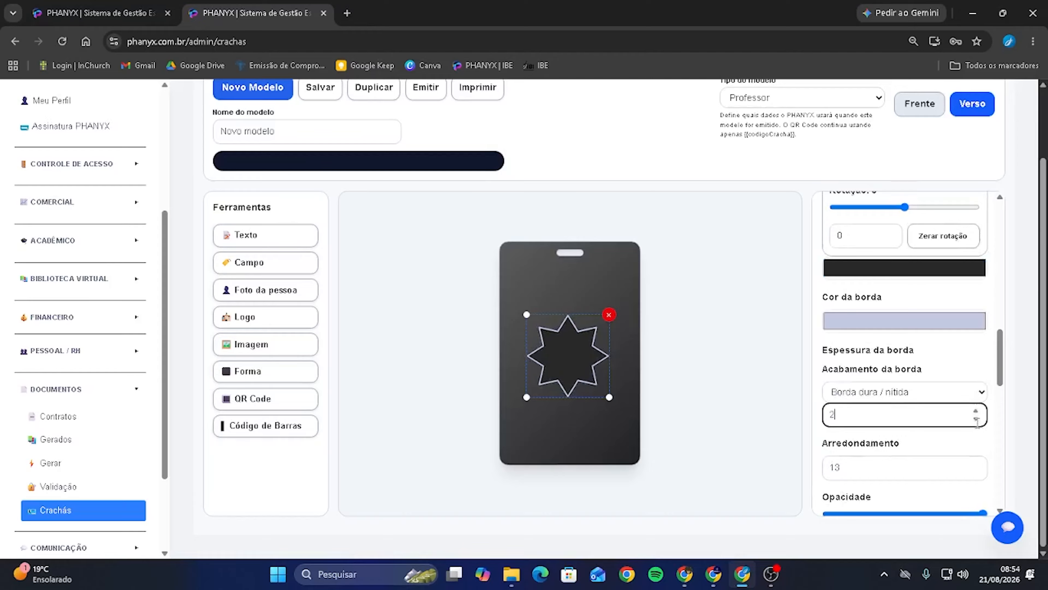
{"action": "left_click", "coordinate": [975, 419]}
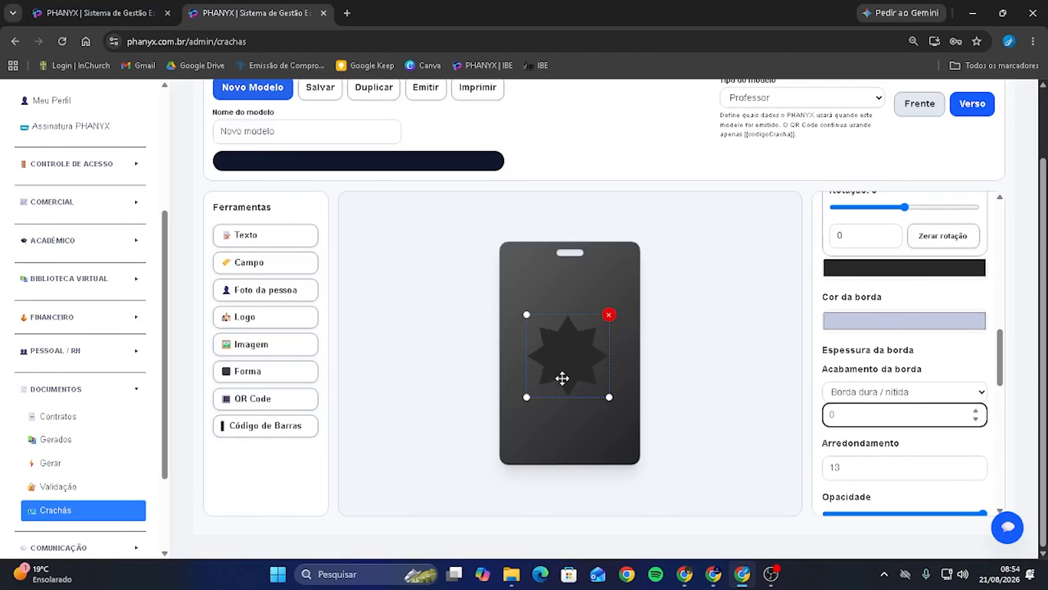
- Nudge the star slightly and change its fill colour to a dark tone with RGB 48, 44, 44
{"action": "left_click_drag", "start_coordinate": [561, 378], "coordinate": [561, 365]}
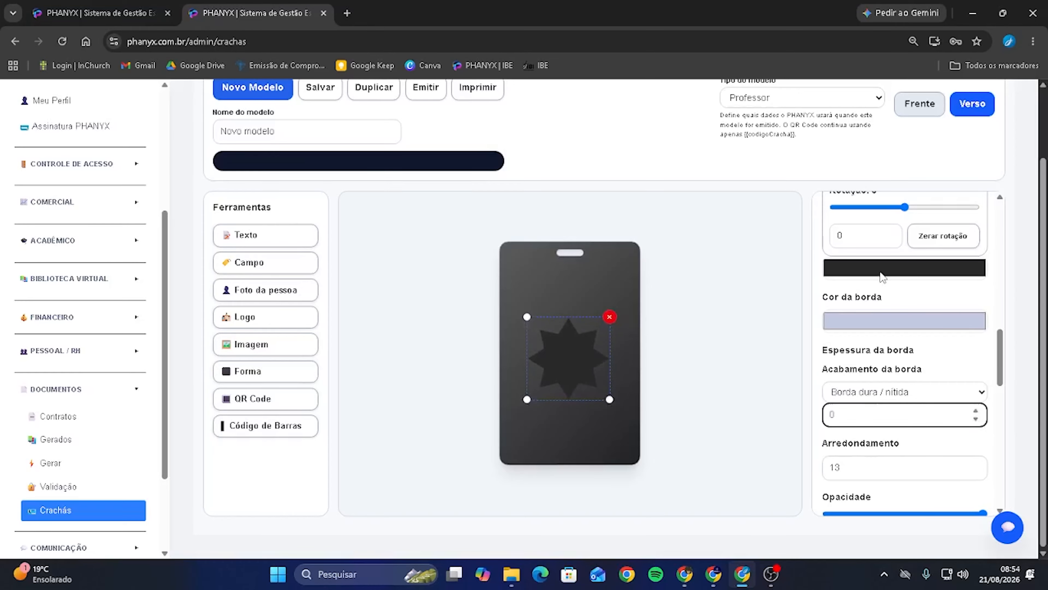
{"action": "left_click", "coordinate": [851, 321]}
{"action": "mouse_move", "coordinate": [825, 347]}
{"action": "left_mouse_down"}
{"action": "mouse_move", "coordinate": [844, 354]}
{"action": "mouse_move", "coordinate": [836, 345]}
{"action": "left_mouse_up"}
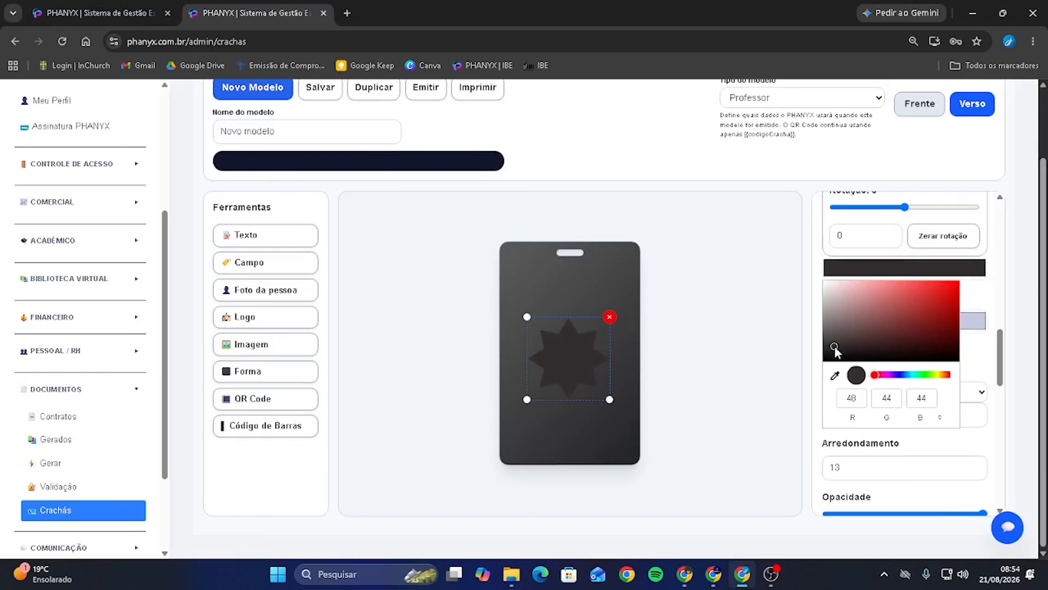
{"action": "left_click", "coordinate": [808, 243]}
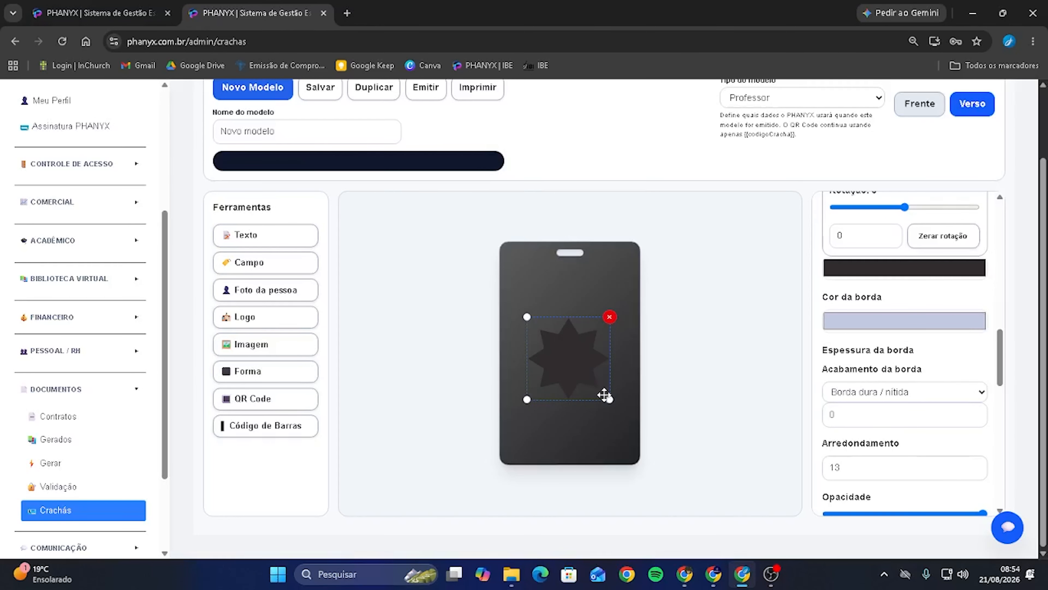
- Enlarge the star to about 314 × 314 and reposition it so that it covers most of the badge
{"action": "left_click_drag", "start_coordinate": [609, 398], "coordinate": [656, 443]}
{"action": "left_click_drag", "start_coordinate": [608, 381], "coordinate": [578, 349]}
{"action": "left_click_drag", "start_coordinate": [640, 427], "coordinate": [685, 454]}
{"action": "left_click_drag", "start_coordinate": [612, 393], "coordinate": [594, 374]}
- Centre the enlarged star on the badge, repositioning it by hand and aligning it horizontally
{"action": "scroll", "coordinate": [879, 332], "scroll_direction": "up", "scroll_amount": 10}
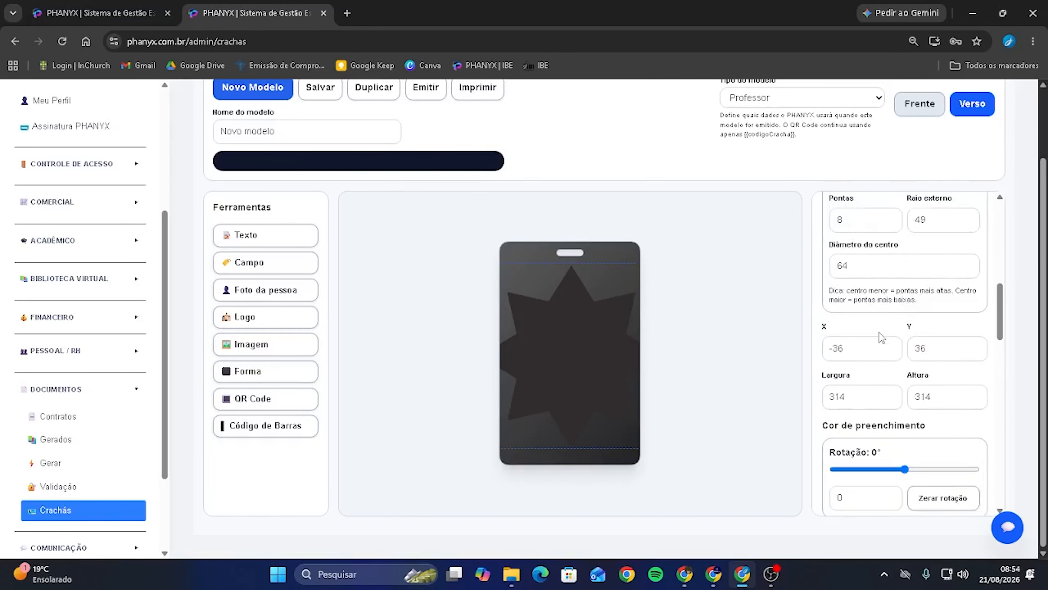
{"action": "scroll", "coordinate": [879, 335], "scroll_direction": "down", "scroll_amount": 2}
{"action": "left_click", "coordinate": [908, 320]}
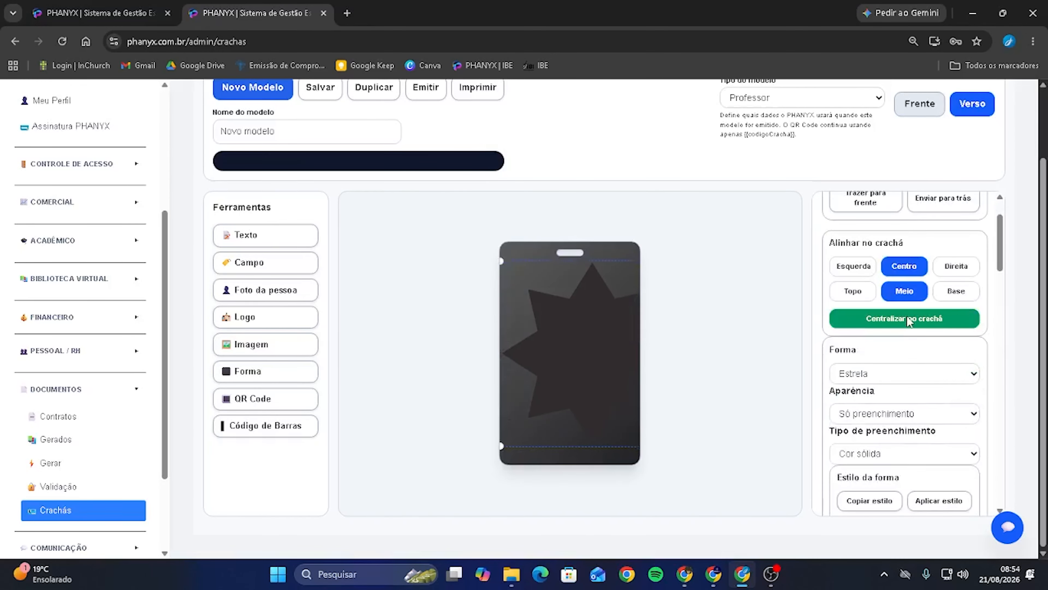
{"action": "left_click_drag", "start_coordinate": [585, 344], "coordinate": [565, 359]}
{"action": "left_click", "coordinate": [903, 269]}
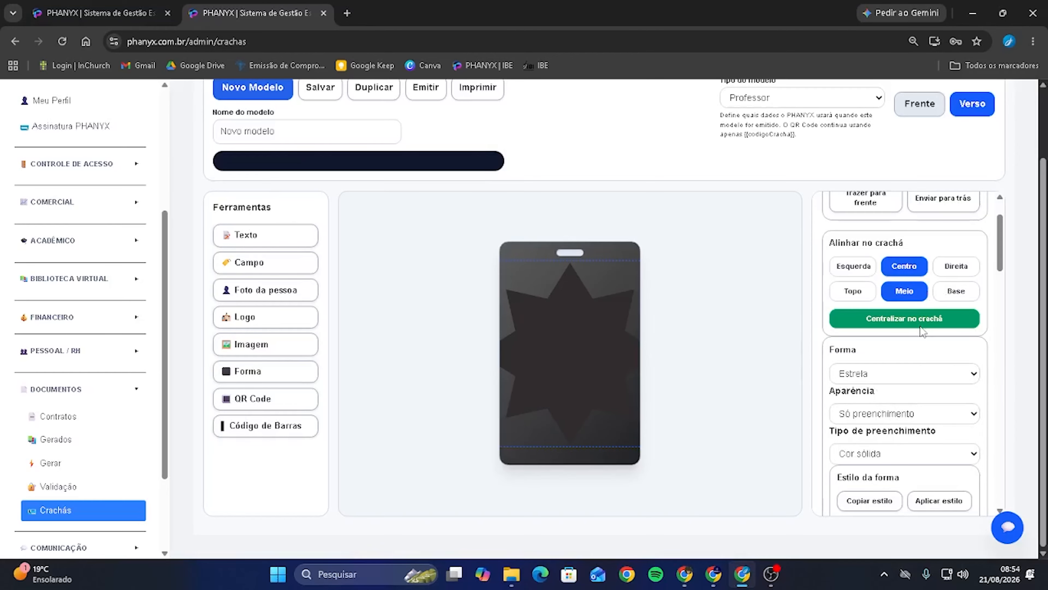
- Add a new shape to the badge and move it to the middle of the star
{"action": "scroll", "coordinate": [922, 332], "scroll_direction": "down", "scroll_amount": 6}
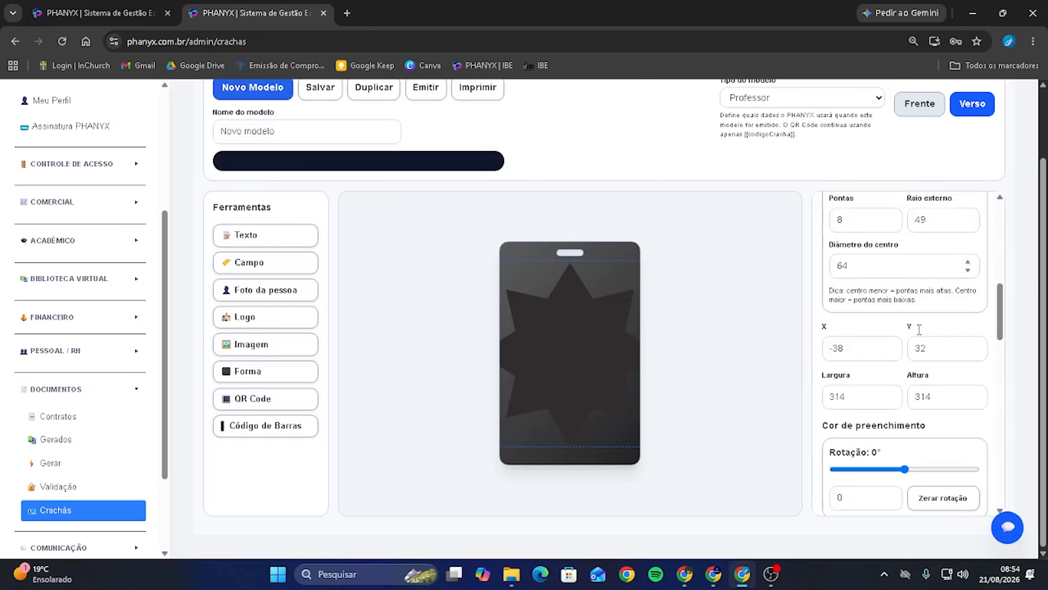
{"action": "scroll", "coordinate": [920, 329], "scroll_direction": "down", "scroll_amount": 4}
{"action": "scroll", "coordinate": [919, 331], "scroll_direction": "up", "scroll_amount": 10}
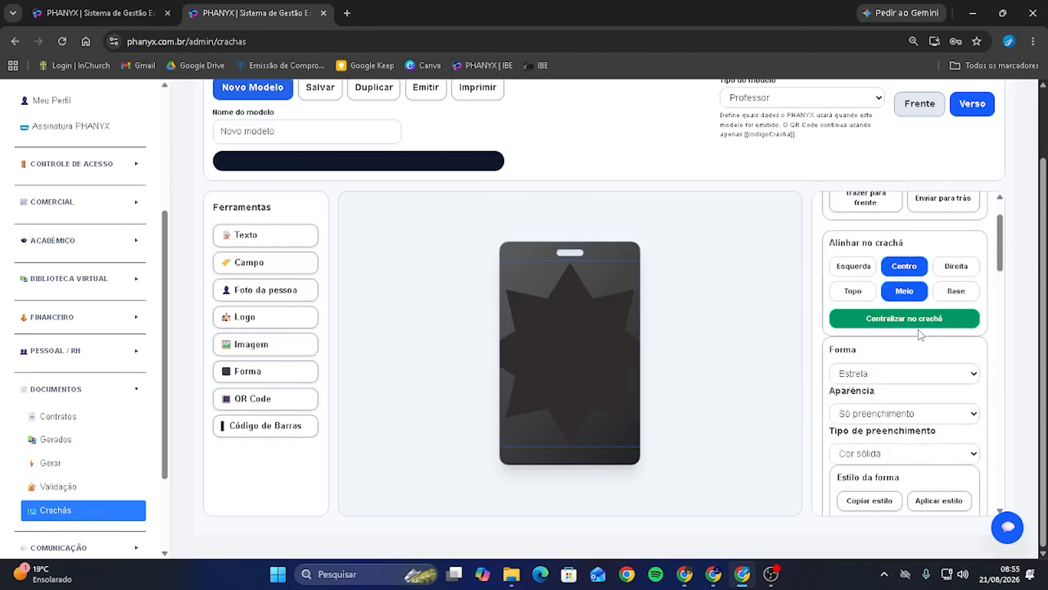
{"action": "scroll", "coordinate": [921, 333], "scroll_direction": "up", "scroll_amount": 2}
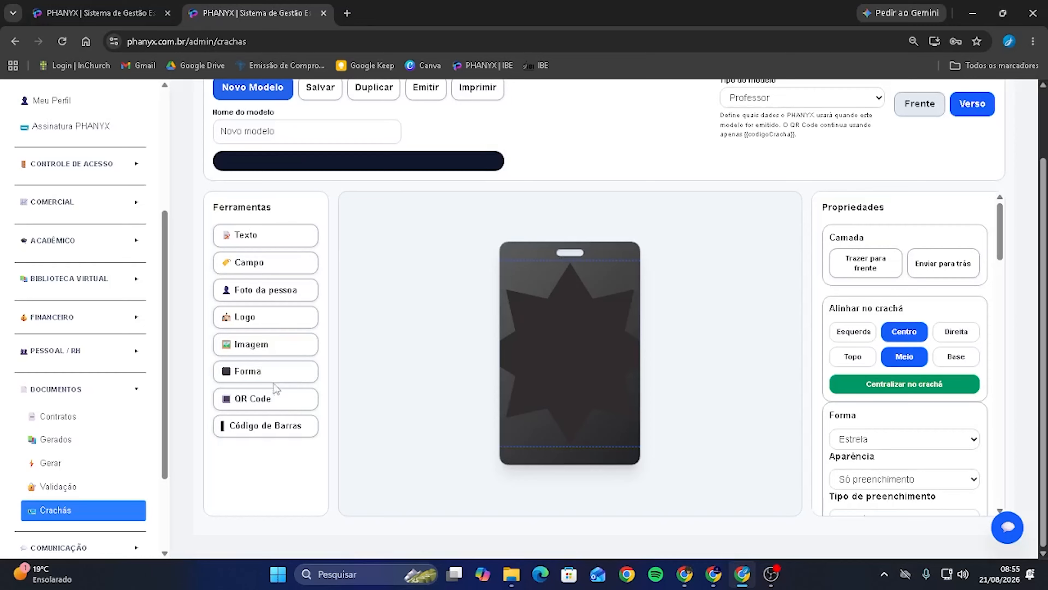
{"action": "left_click", "coordinate": [271, 373]}
{"action": "left_click_drag", "start_coordinate": [555, 282], "coordinate": [572, 352]}
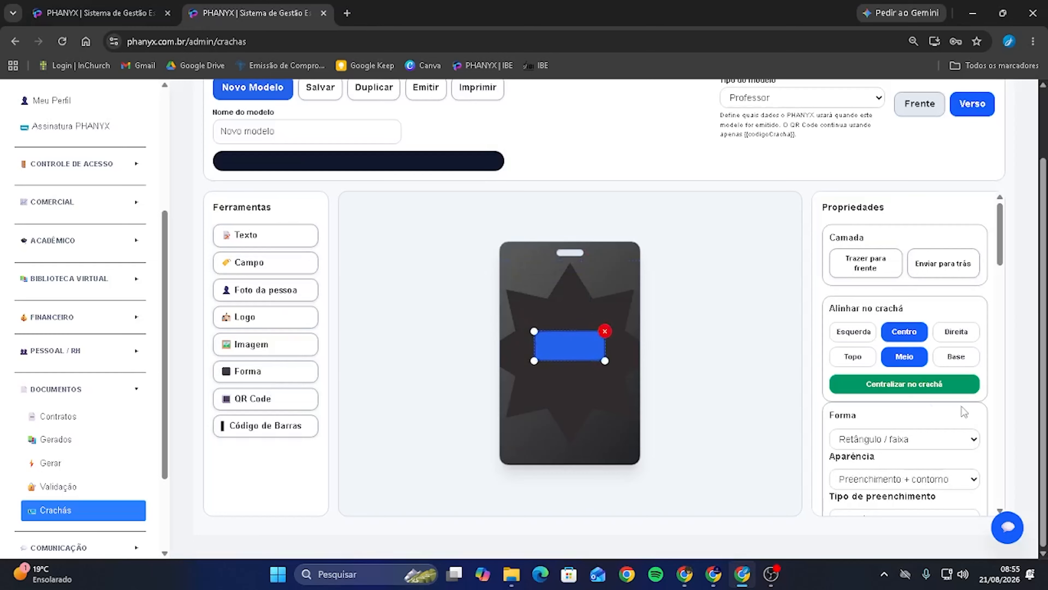
- Change the new shape's form to "Cruz" and move the cross slightly up to the star's centre
{"action": "scroll", "coordinate": [923, 336], "scroll_direction": "down", "scroll_amount": 2}
{"action": "left_click", "coordinate": [915, 309]}
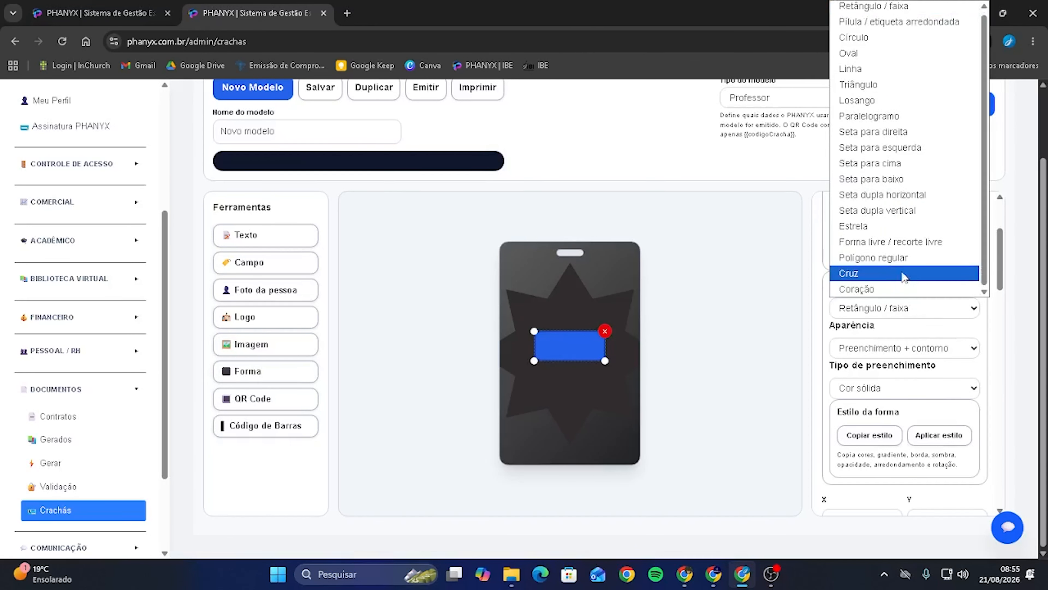
{"action": "left_click", "coordinate": [914, 272]}
{"action": "scroll", "coordinate": [945, 358], "scroll_direction": "down", "scroll_amount": 4}
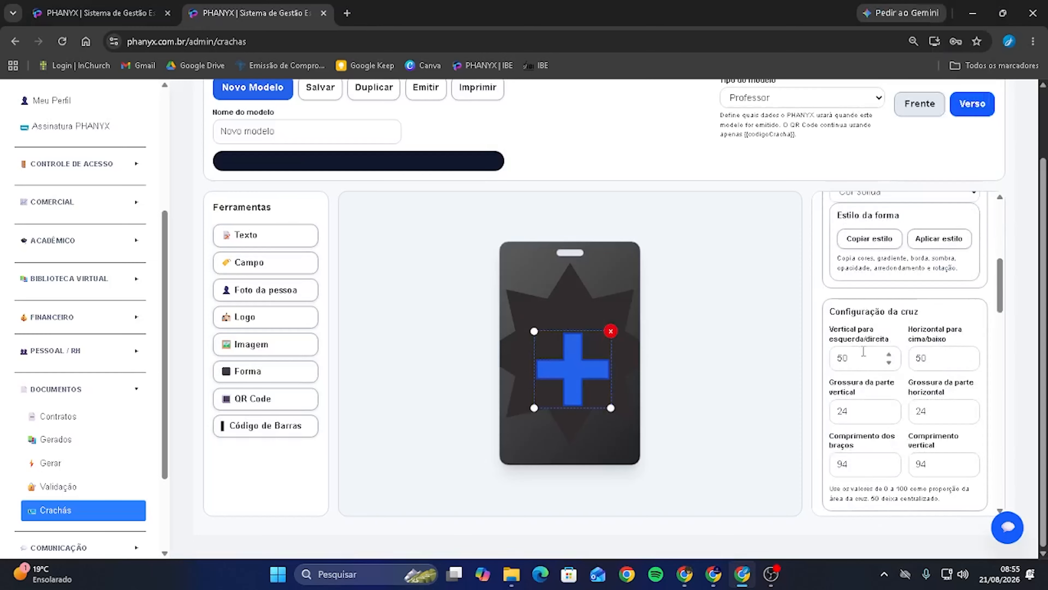
{"action": "left_click_drag", "start_coordinate": [584, 369], "coordinate": [583, 362]}
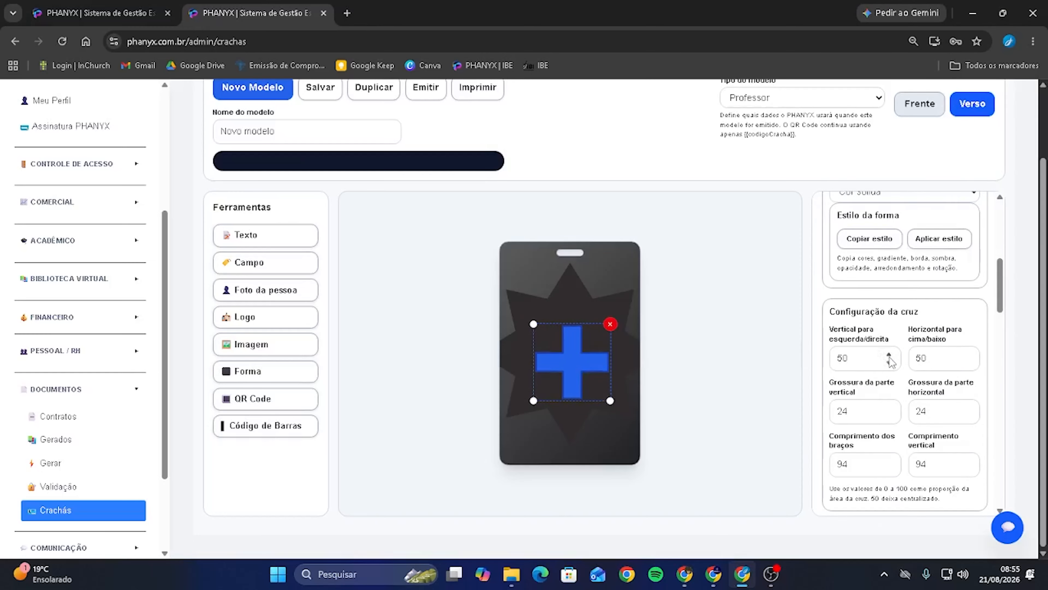
- Try shifting the cross's vertical bar sideways and leave its left/right offset at 51
{"action": "left_click", "coordinate": [889, 354]}
{"action": "left_click", "coordinate": [888, 354]}
{"action": "left_click", "coordinate": [889, 354]}
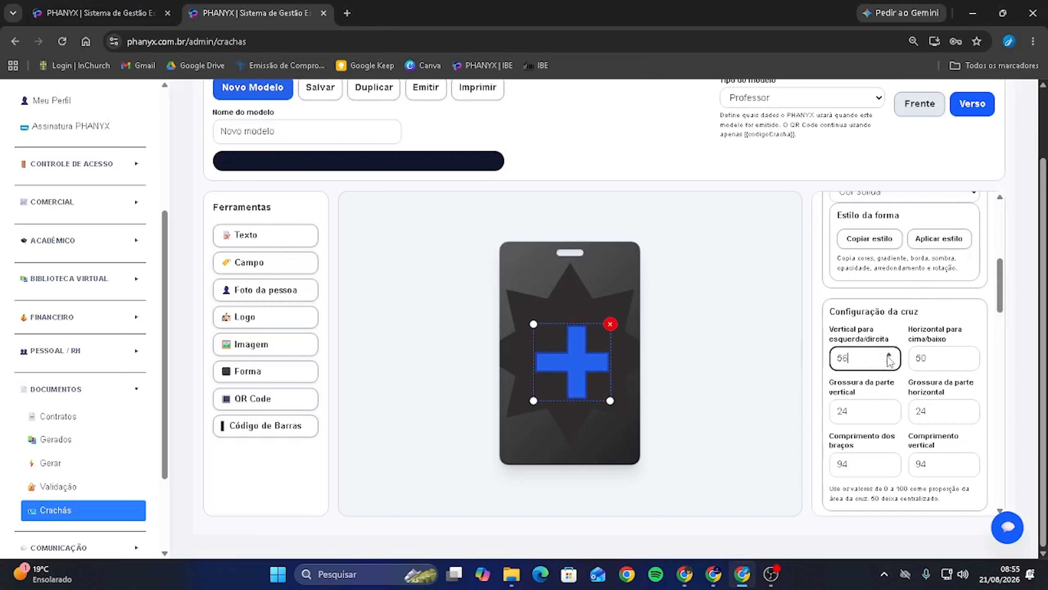
{"action": "left_click", "coordinate": [889, 354]}
{"action": "left_click", "coordinate": [889, 355]}
{"action": "left_click", "coordinate": [888, 362]}
{"action": "left_click", "coordinate": [889, 362]}
{"action": "left_click", "coordinate": [889, 363]}
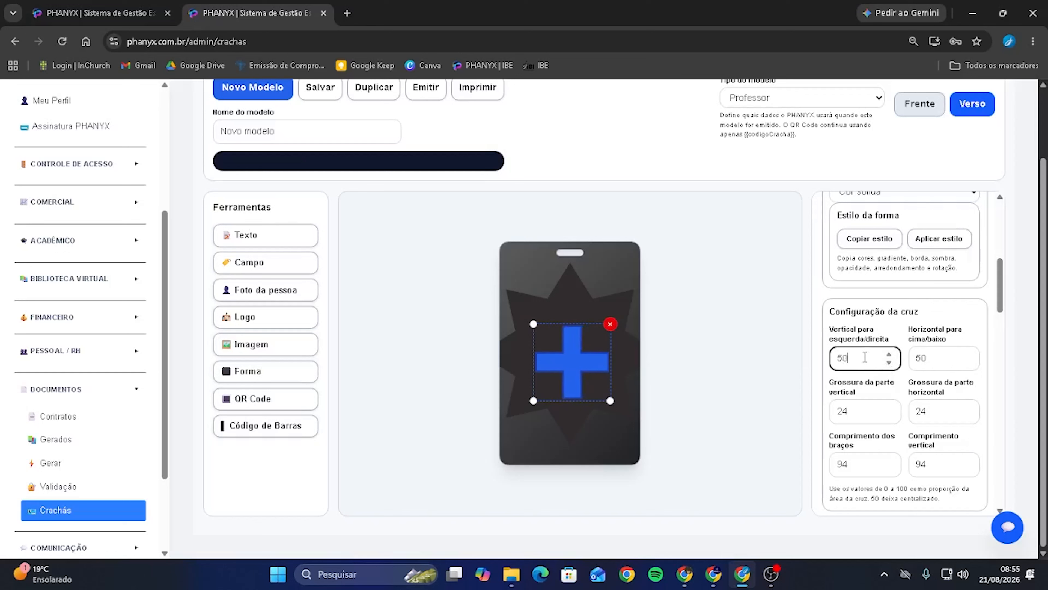
{"action": "left_click", "coordinate": [889, 363]}
- Try shifting the cross's horizontal bar down to 56 and bring its offset back to 50
{"action": "left_click", "coordinate": [971, 359]}
{"action": "left_click", "coordinate": [969, 354]}
{"action": "left_click", "coordinate": [969, 354]}
{"action": "left_click", "coordinate": [969, 354]}
{"action": "left_click", "coordinate": [969, 354]}
{"action": "left_click", "coordinate": [968, 354]}
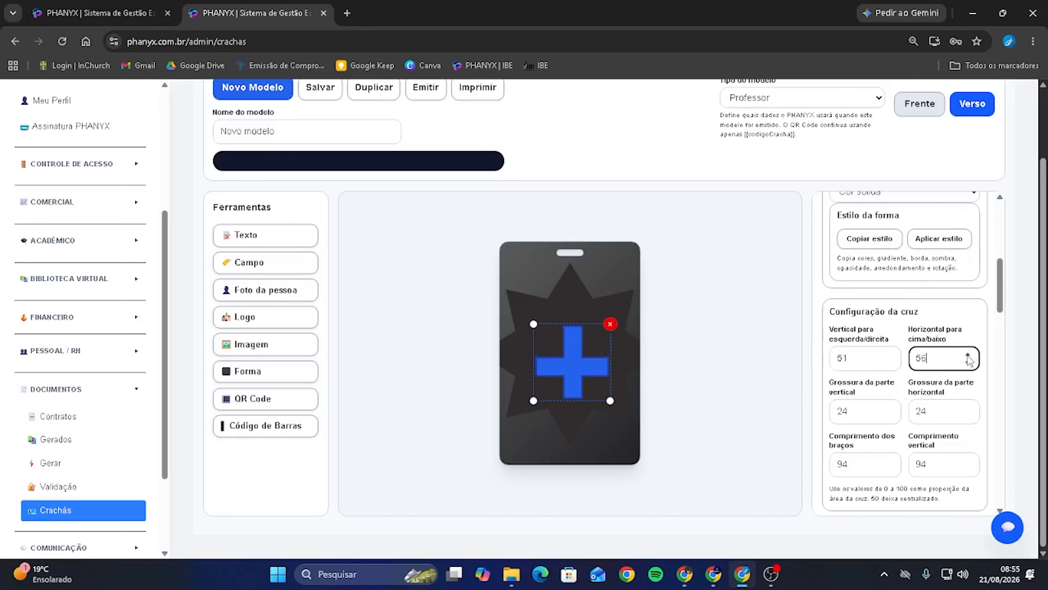
{"action": "left_click", "coordinate": [968, 363]}
{"action": "left_click", "coordinate": [968, 362]}
{"action": "left_click", "coordinate": [969, 362]}
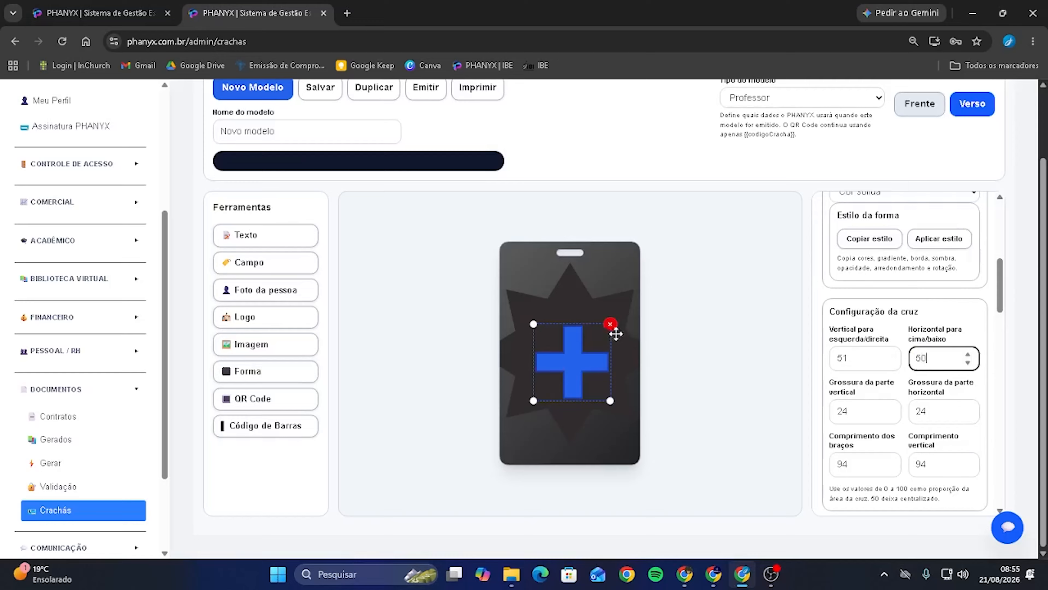
- Set the left/right offset of the cross's vertical bar to 50
{"action": "left_click", "coordinate": [866, 360]}
{"action": "type", "text": "50"}
{"action": "key", "text": "BackSpace"}
{"action": "key", "text": "BackSpace"}
{"action": "key", "text": "BackSpace"}
{"action": "key", "text": "BackSpace"}
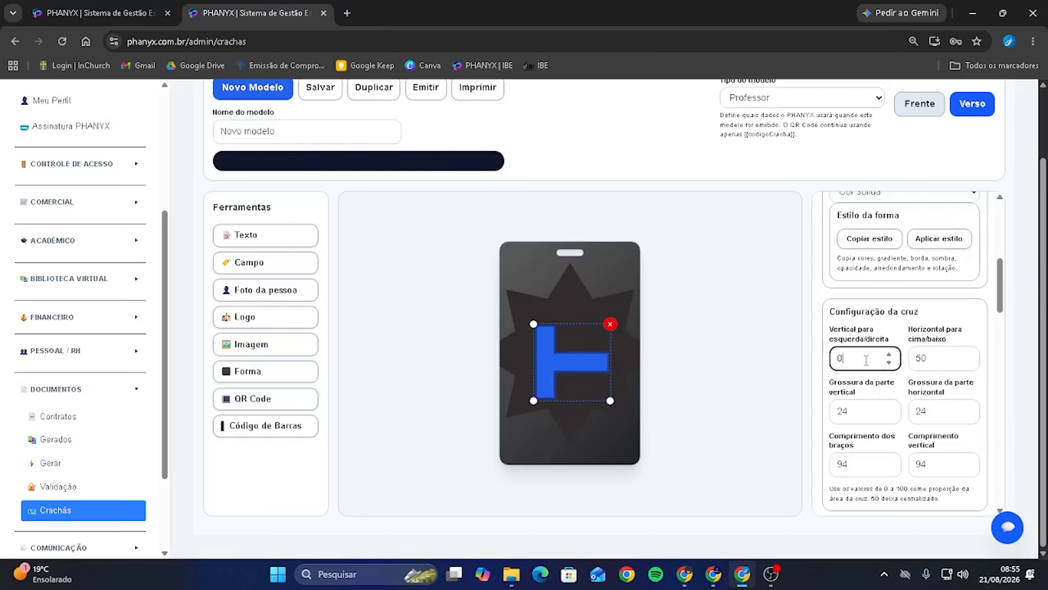
{"action": "type", "text": "050"}
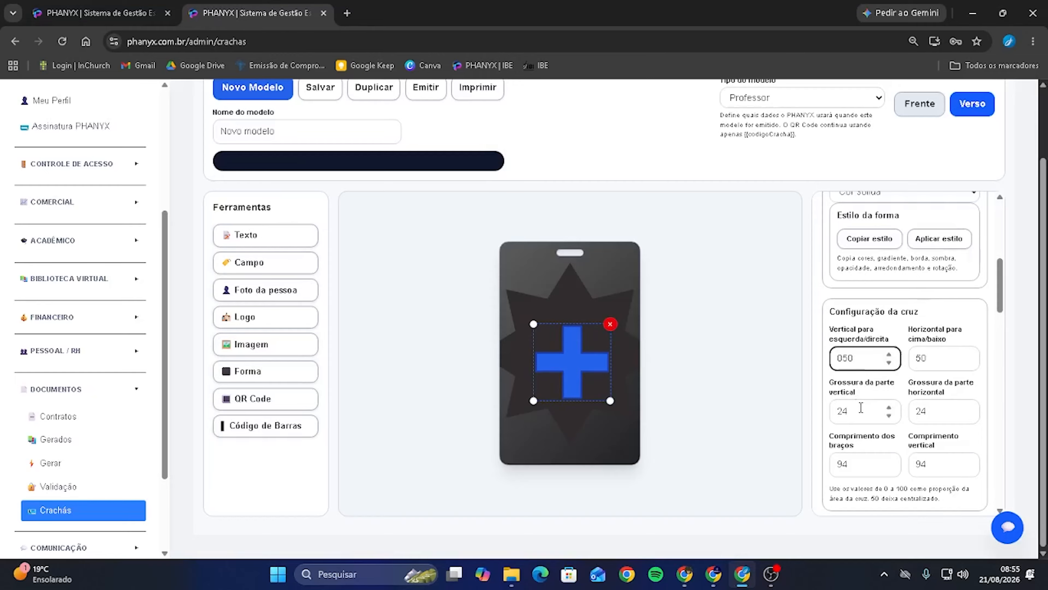
- Thicken the cross's vertical bar to 36
{"action": "left_click", "coordinate": [890, 407]}
{"action": "left_click", "coordinate": [890, 408]}
{"action": "left_click", "coordinate": [889, 408]}
{"action": "left_click", "coordinate": [890, 409]}
{"action": "left_click", "coordinate": [890, 409]}
{"action": "left_click", "coordinate": [890, 409]}
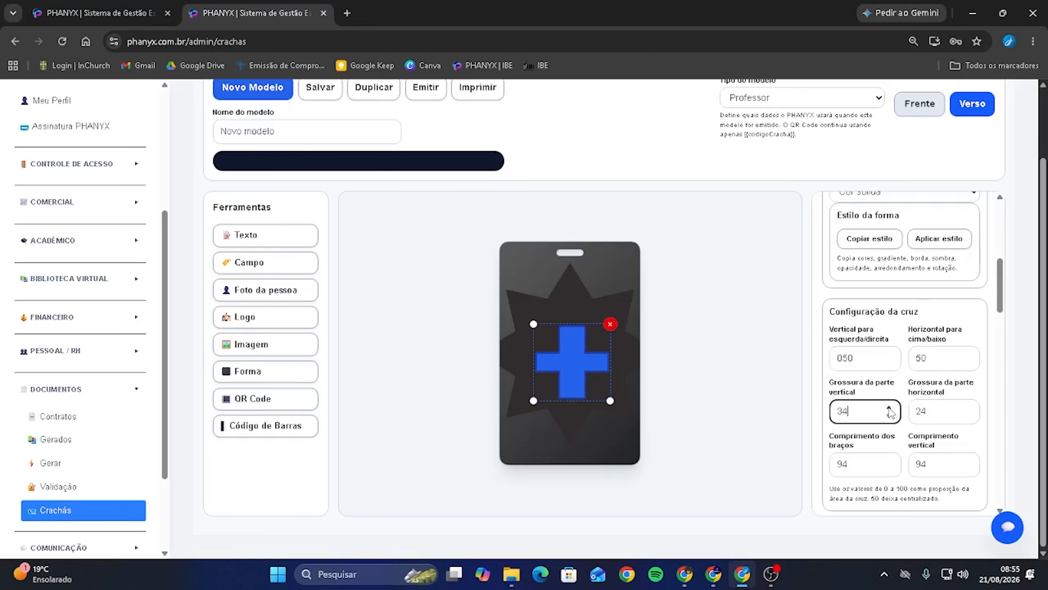
{"action": "left_click", "coordinate": [890, 408]}
{"action": "left_click", "coordinate": [890, 409]}
{"action": "left_click", "coordinate": [889, 409]}
- Thin the cross's horizontal bar to a thickness of 15
{"action": "left_click", "coordinate": [968, 415]}
{"action": "left_click", "coordinate": [968, 416]}
{"action": "left_click", "coordinate": [967, 416]}
{"action": "left_click", "coordinate": [968, 416]}
{"action": "left_click", "coordinate": [968, 415]}
{"action": "left_click", "coordinate": [968, 416]}
{"action": "left_click", "coordinate": [968, 416]}
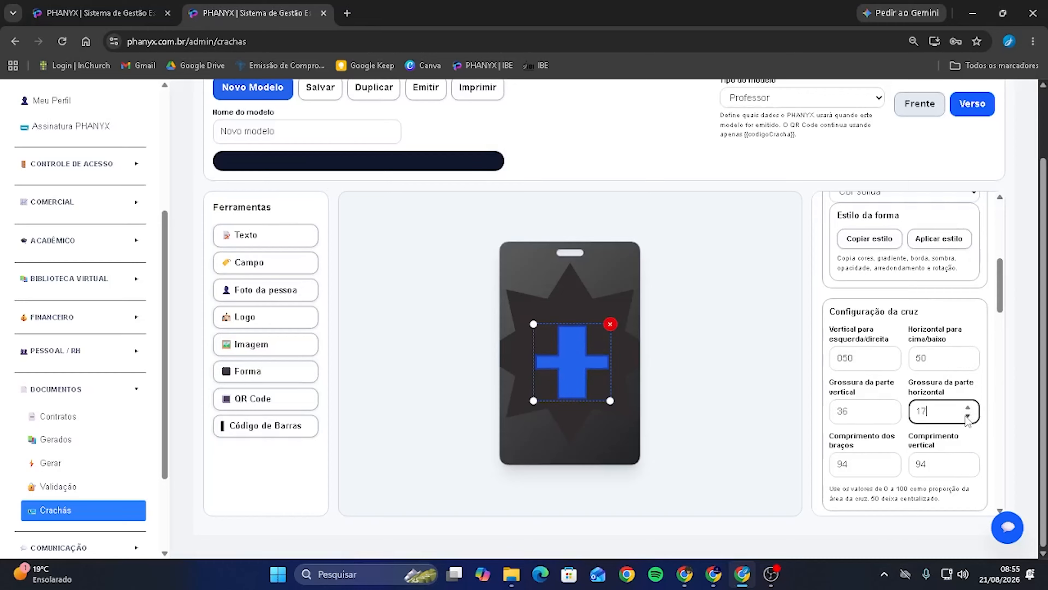
- Lengthen the cross by setting its arm length to 144 and its vertical length to 142
{"action": "left_click_drag", "start_coordinate": [890, 460], "coordinate": [889, 462]}
{"action": "left_click", "coordinate": [964, 466]}
{"action": "left_click_drag", "start_coordinate": [968, 463], "coordinate": [968, 462]}
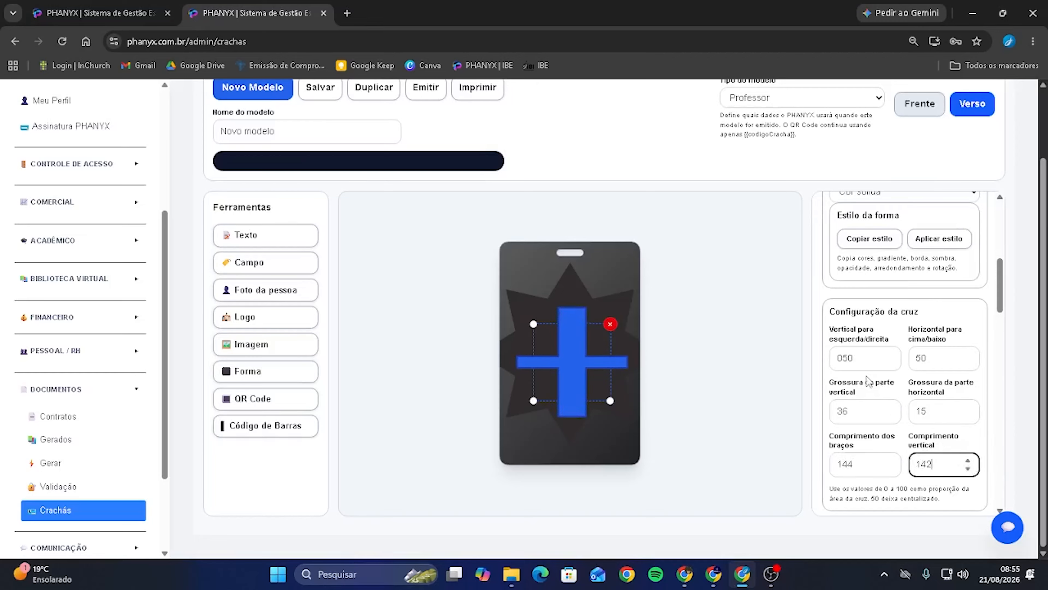
- Shift the cross's vertical bar sideways to a left/right offset of 38
{"action": "left_click_drag", "start_coordinate": [888, 362], "coordinate": [888, 362]}
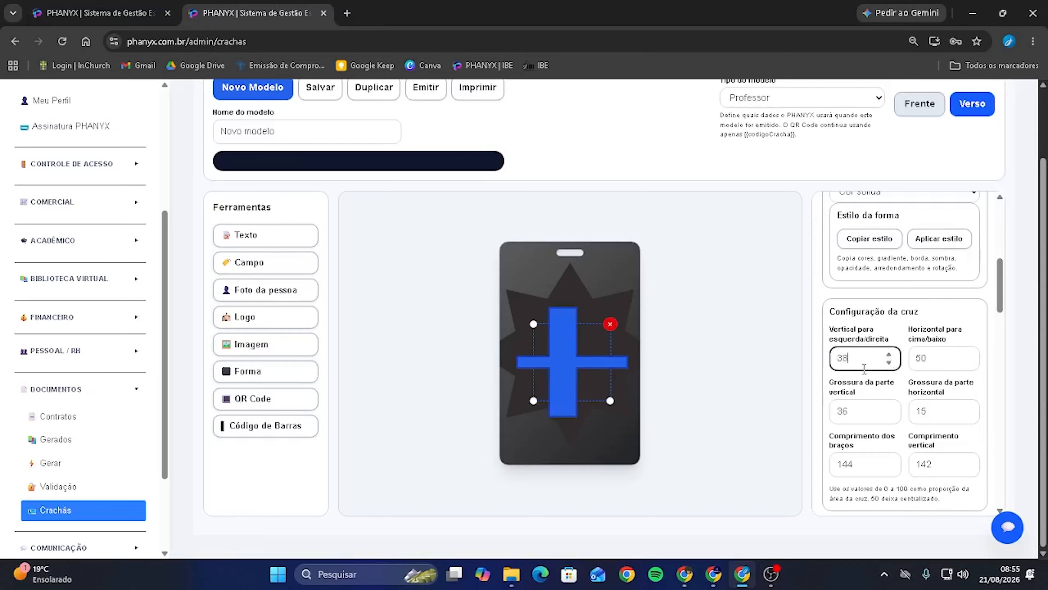
{"action": "scroll", "coordinate": [904, 410], "scroll_direction": "down", "scroll_amount": 5}
{"action": "scroll", "coordinate": [904, 411], "scroll_direction": "up", "scroll_amount": 3}
{"action": "scroll", "coordinate": [904, 411], "scroll_direction": "down", "scroll_amount": 2}
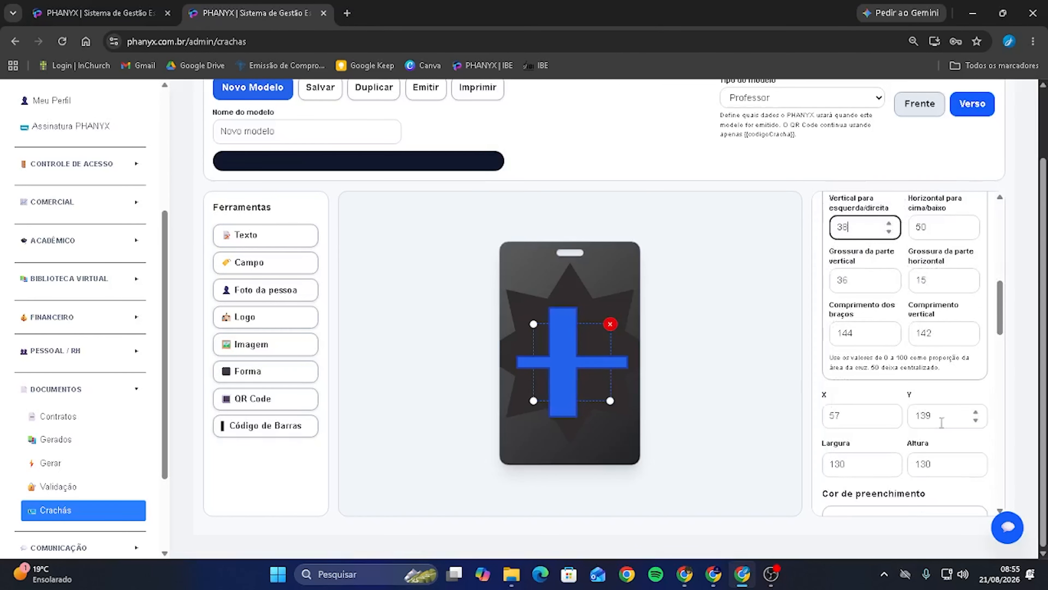
{"action": "scroll", "coordinate": [904, 411], "scroll_direction": "up", "scroll_amount": 2}
- Delete the blue cross from the badge
{"action": "left_click", "coordinate": [636, 391]}
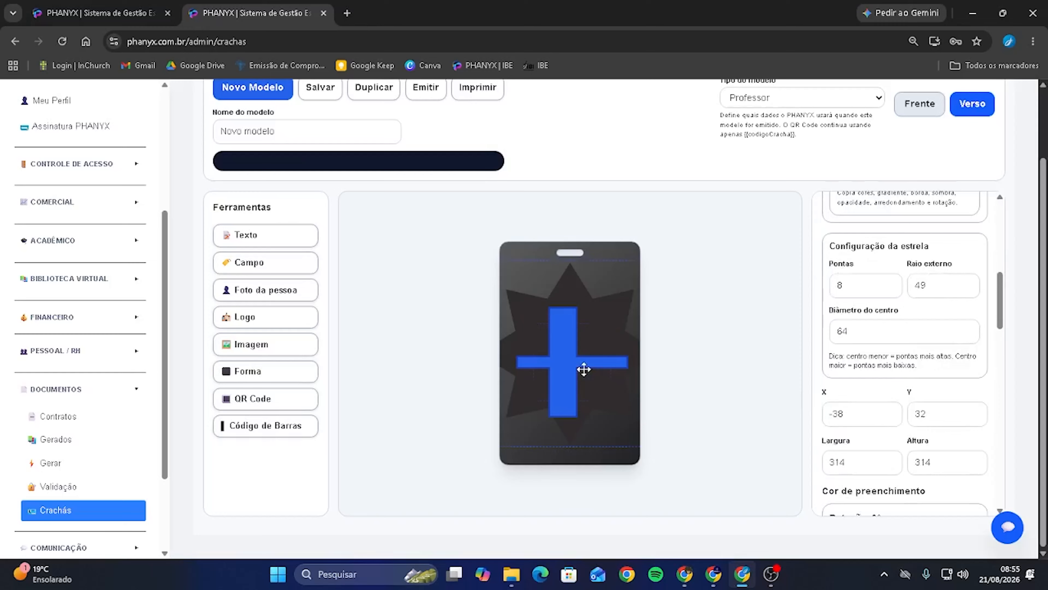
{"action": "left_click", "coordinate": [584, 369]}
{"action": "key", "text": "Delete"}
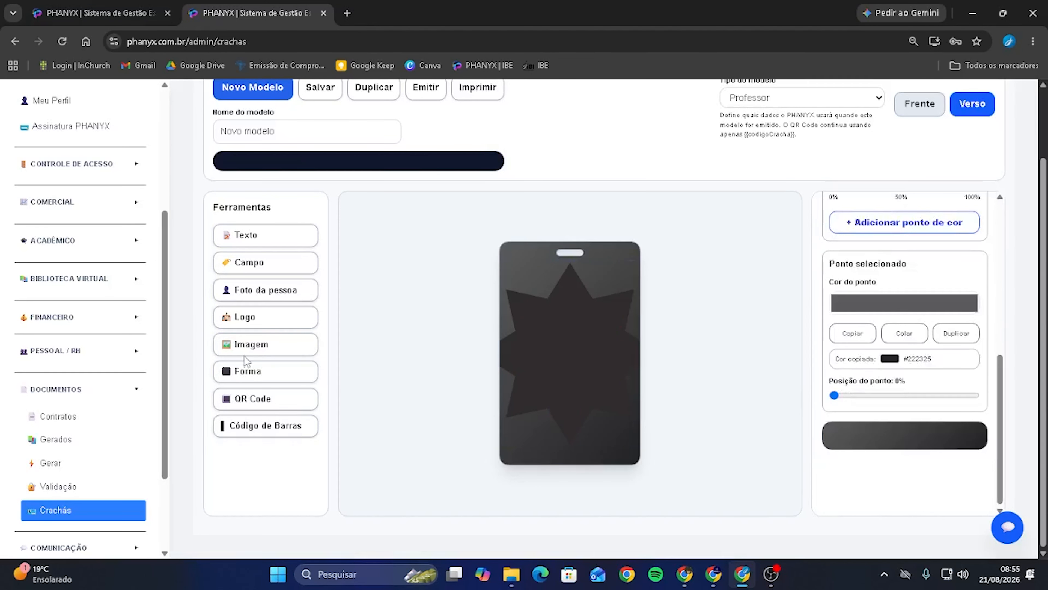
- Add a new shape in the middle of the star and change its form to "Coração"
{"action": "left_click", "coordinate": [250, 370]}
{"action": "left_click_drag", "start_coordinate": [561, 290], "coordinate": [581, 378]}
{"action": "scroll", "coordinate": [904, 338], "scroll_direction": "up", "scroll_amount": 4}
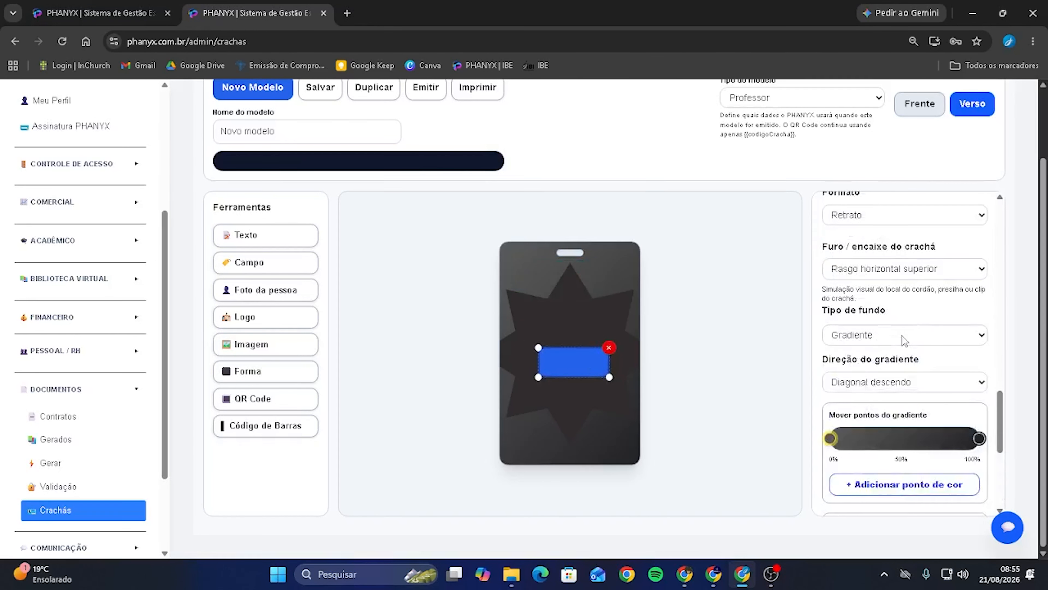
{"action": "scroll", "coordinate": [904, 340], "scroll_direction": "up", "scroll_amount": 8}
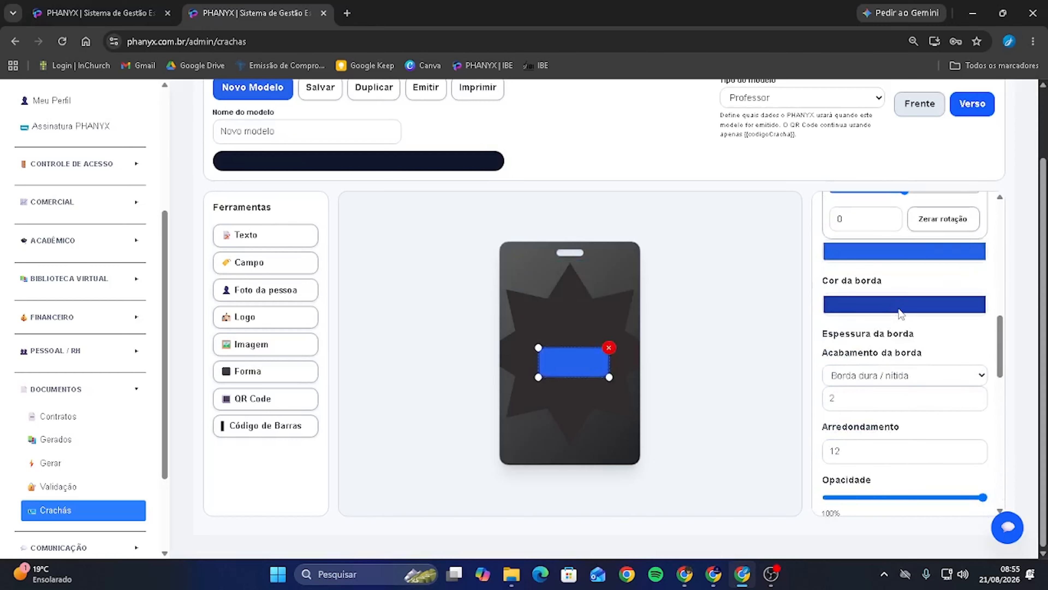
{"action": "scroll", "coordinate": [900, 314], "scroll_direction": "up", "scroll_amount": 10}
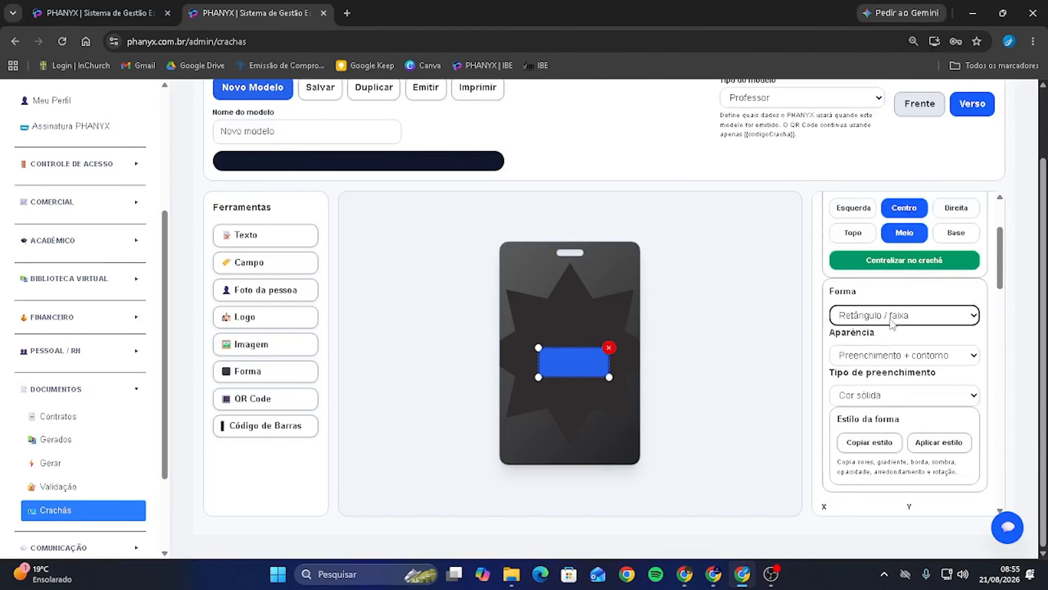
{"action": "left_click", "coordinate": [892, 322]}
{"action": "left_click", "coordinate": [863, 295]}
{"action": "scroll", "coordinate": [895, 328], "scroll_direction": "down", "scroll_amount": 3}
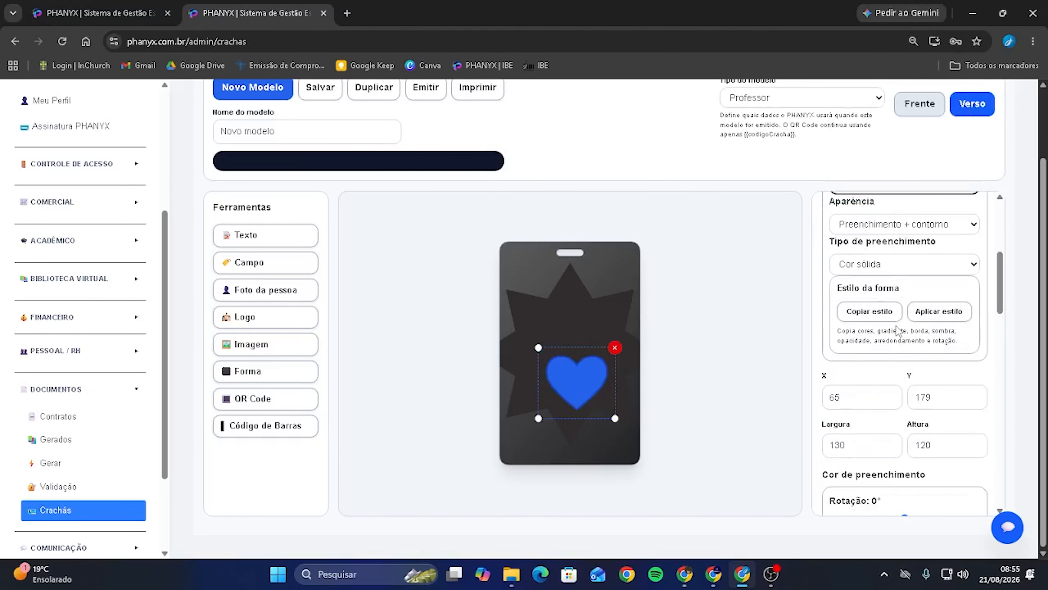
{"action": "scroll", "coordinate": [897, 331], "scroll_direction": "up", "scroll_amount": 3}
- Change the heart's form to "Seta dupla vertical", then centre it on the star and enlarge it to about 92 by 198
{"action": "left_click", "coordinate": [873, 324]}
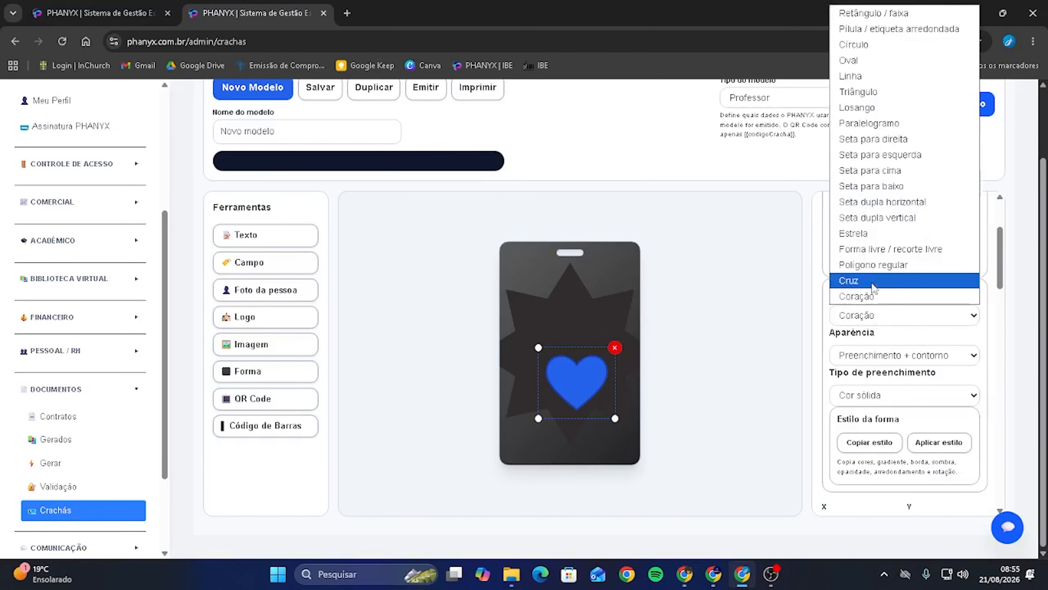
{"action": "left_click", "coordinate": [878, 217]}
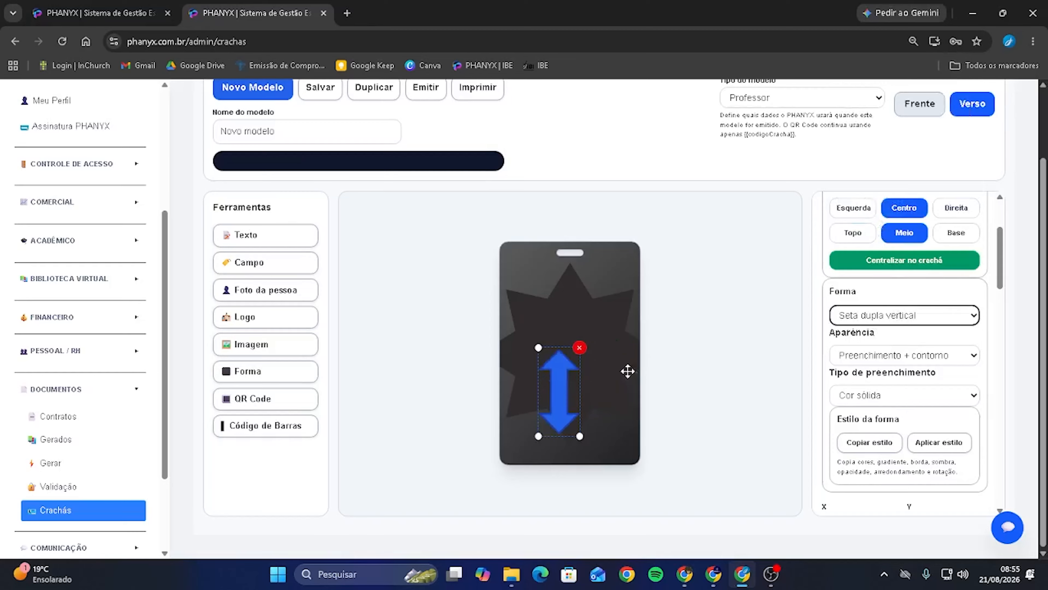
{"action": "left_click_drag", "start_coordinate": [569, 383], "coordinate": [581, 345]}
{"action": "scroll", "coordinate": [948, 348], "scroll_direction": "down", "scroll_amount": 2}
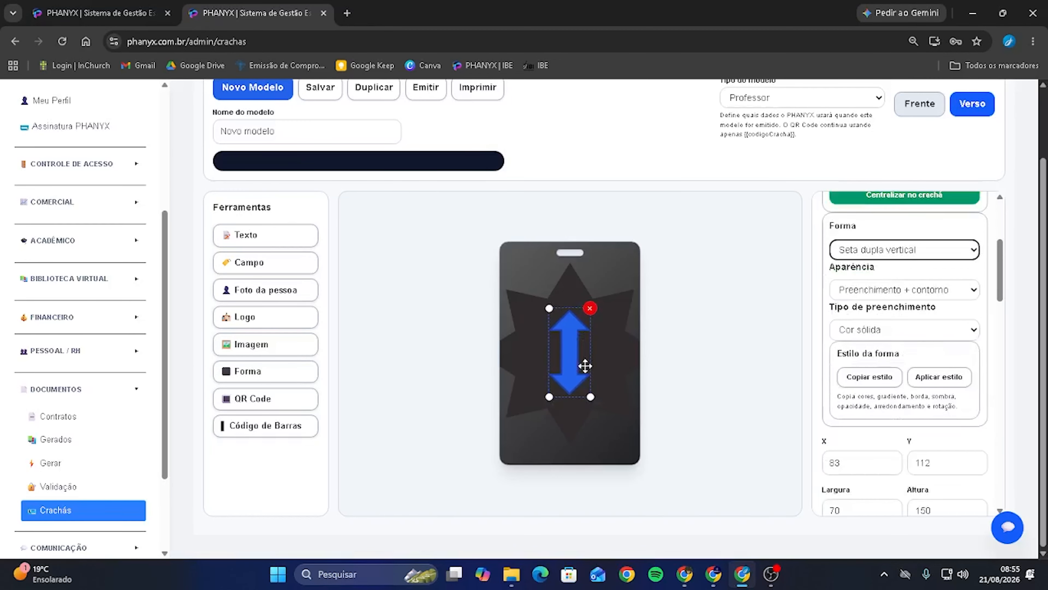
{"action": "left_click_drag", "start_coordinate": [591, 397], "coordinate": [572, 361]}
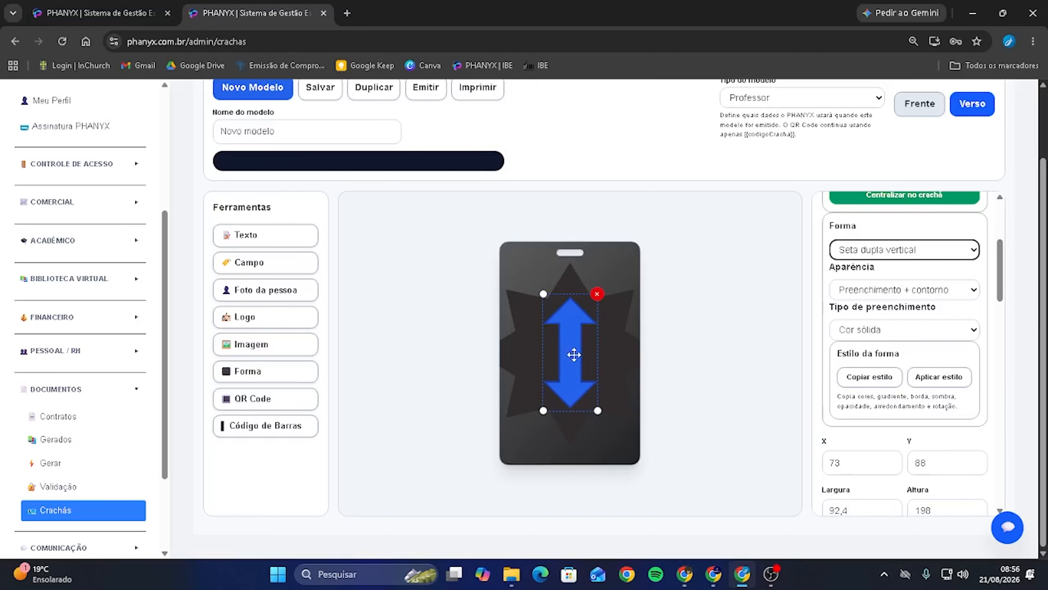
- Look through the double arrow's colour and border settings and delete the arrow from the badge
{"action": "left_click", "coordinate": [608, 356]}
{"action": "left_click", "coordinate": [571, 347]}
{"action": "scroll", "coordinate": [890, 327], "scroll_direction": "down", "scroll_amount": 15}
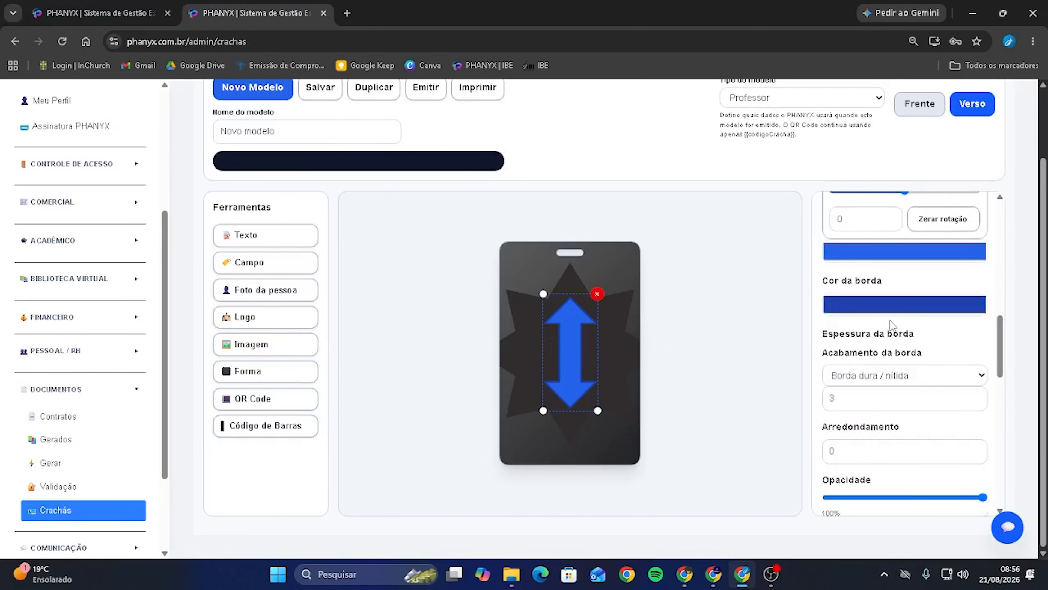
{"action": "scroll", "coordinate": [889, 327], "scroll_direction": "up", "scroll_amount": 10}
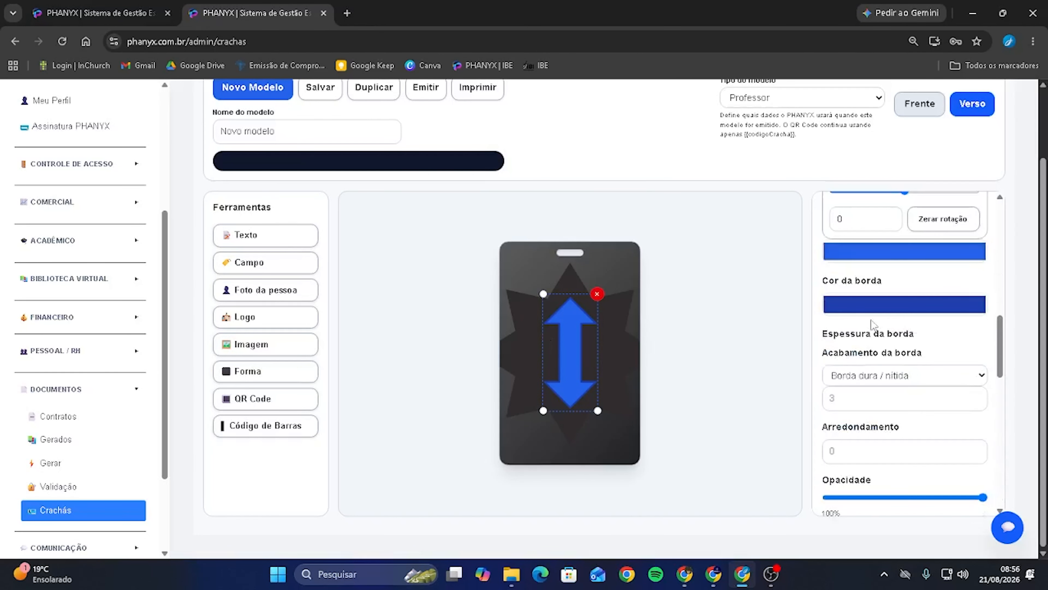
{"action": "left_click", "coordinate": [597, 294]}
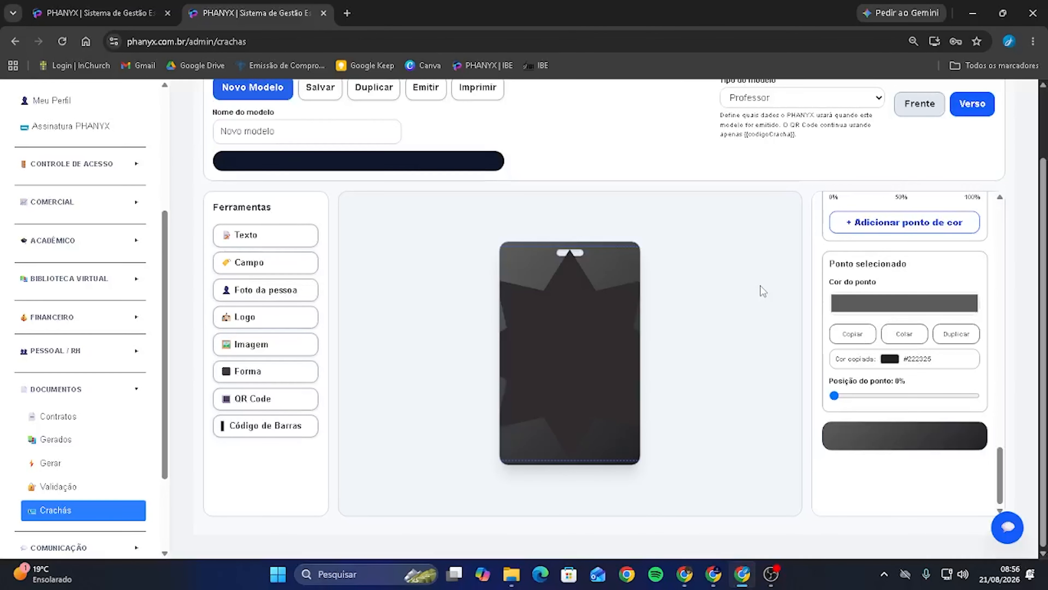
- Add a QR Code to the badge and align it to the badge's horizontal centre and vertical middle
{"action": "left_click", "coordinate": [268, 398]}
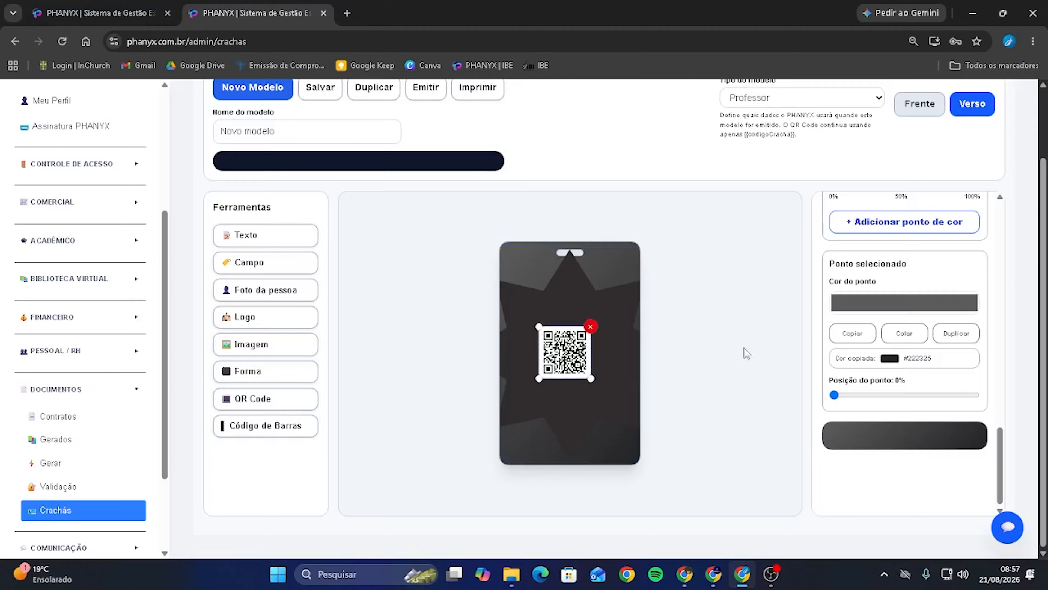
{"action": "scroll", "coordinate": [960, 362], "scroll_direction": "up", "scroll_amount": 10}
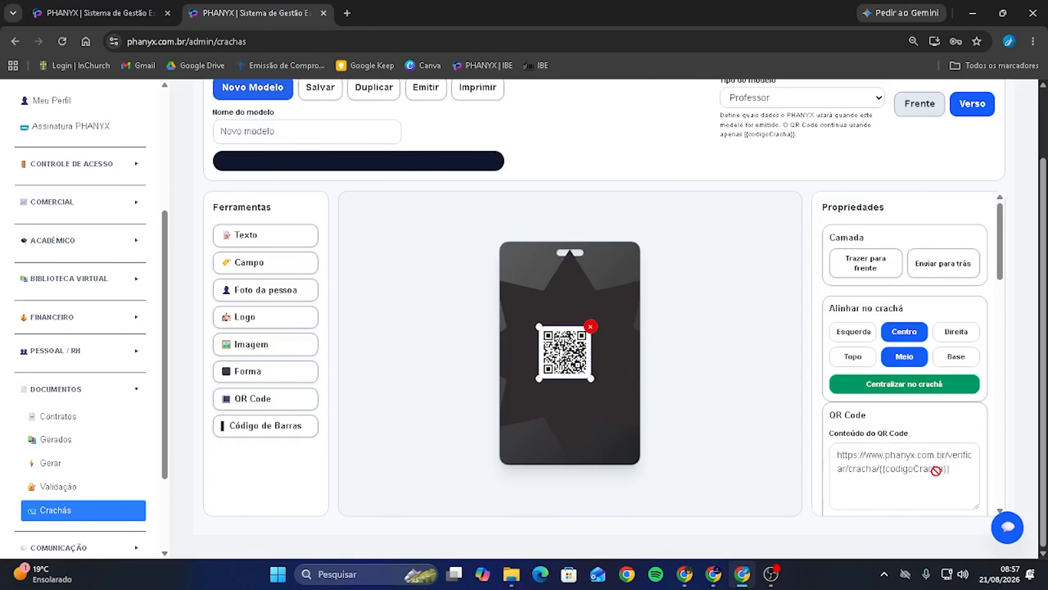
{"action": "scroll", "coordinate": [936, 470], "scroll_direction": "down", "scroll_amount": 2}
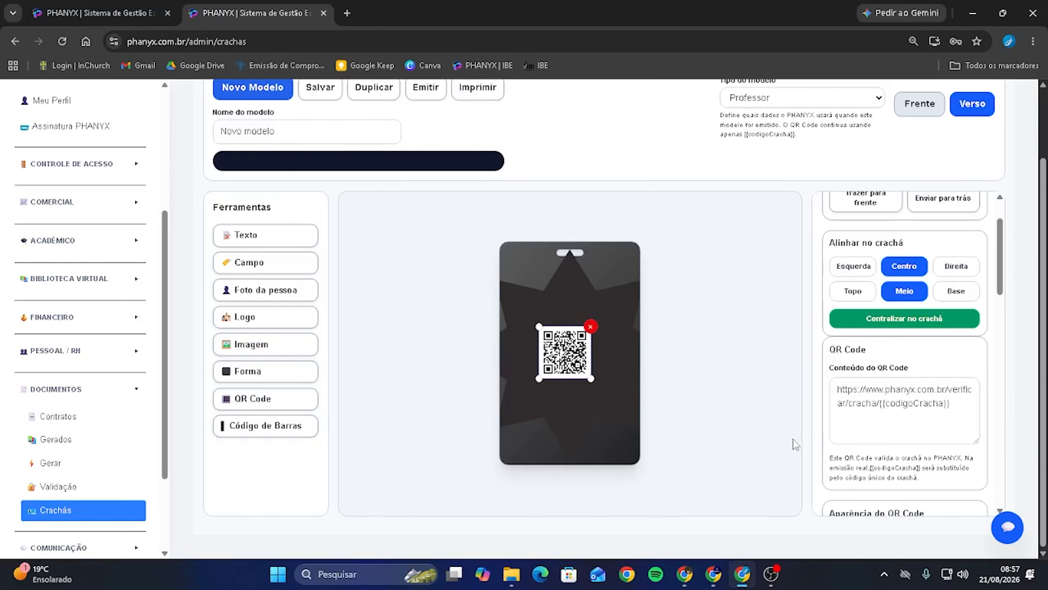
{"action": "left_click_drag", "start_coordinate": [593, 354], "coordinate": [600, 357]}
{"action": "left_click", "coordinate": [920, 271]}
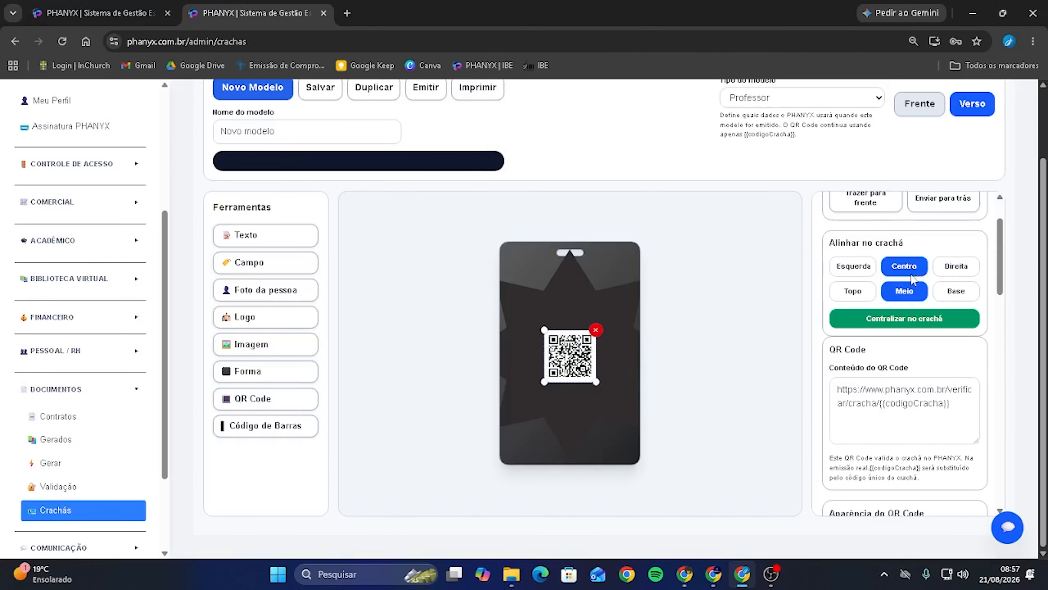
{"action": "left_click", "coordinate": [911, 289]}
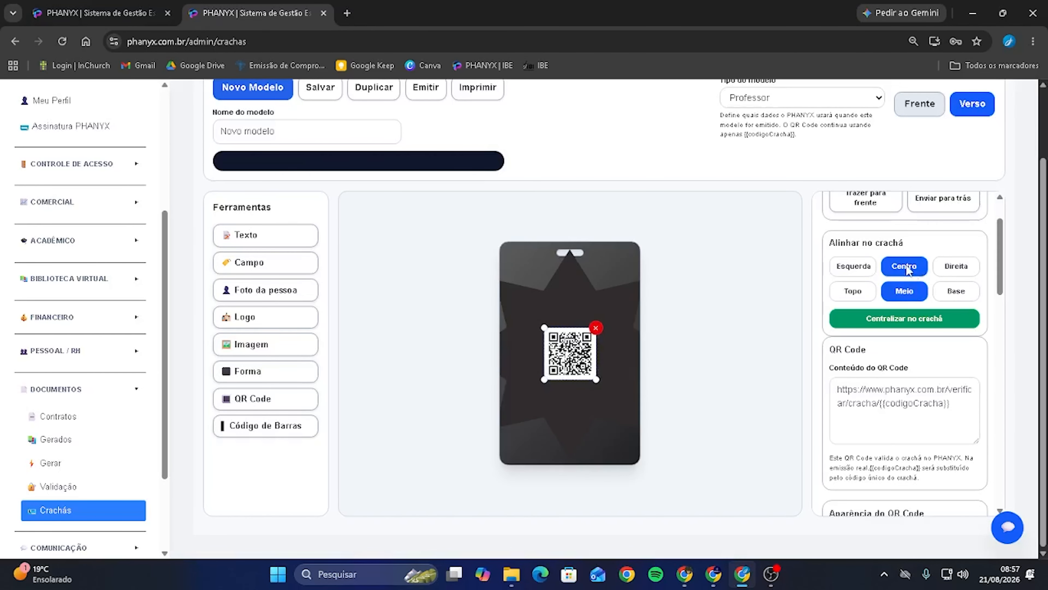
- Toggle the QR Code's background visibility and leave the background hidden
{"action": "scroll", "coordinate": [919, 360], "scroll_direction": "down", "scroll_amount": 3}
{"action": "scroll", "coordinate": [917, 356], "scroll_direction": "down", "scroll_amount": 2}
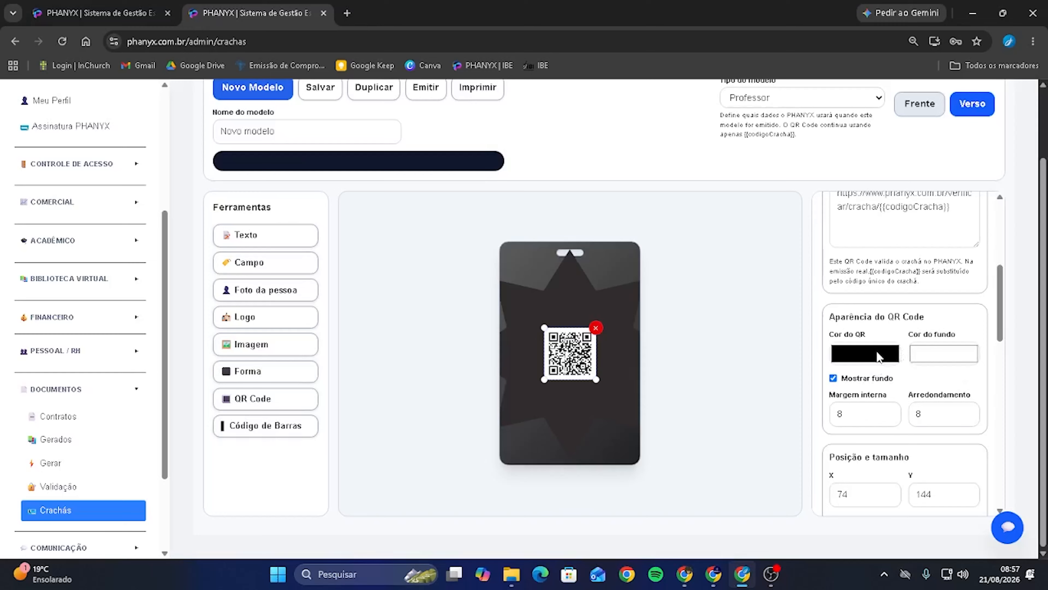
{"action": "left_click", "coordinate": [833, 378]}
{"action": "left_click", "coordinate": [834, 378]}
{"action": "left_click", "coordinate": [834, 378]}
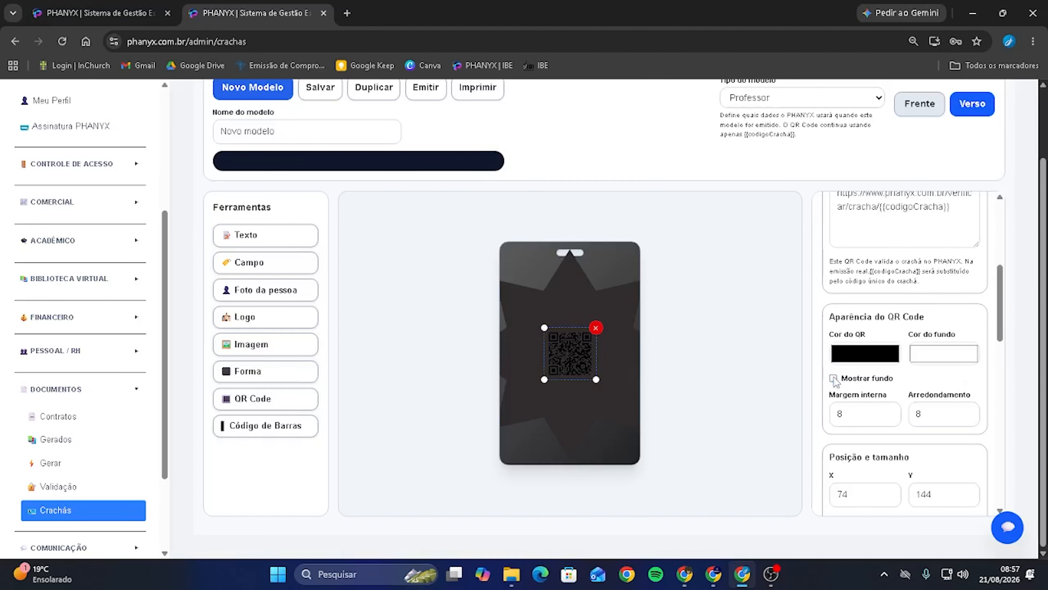
{"action": "left_click", "coordinate": [834, 378]}
{"action": "left_click", "coordinate": [834, 379]}
- Set the QR Code's own colour to white (RGB 255, 255, 255)
{"action": "left_click", "coordinate": [865, 354]}
{"action": "left_click", "coordinate": [832, 367]}
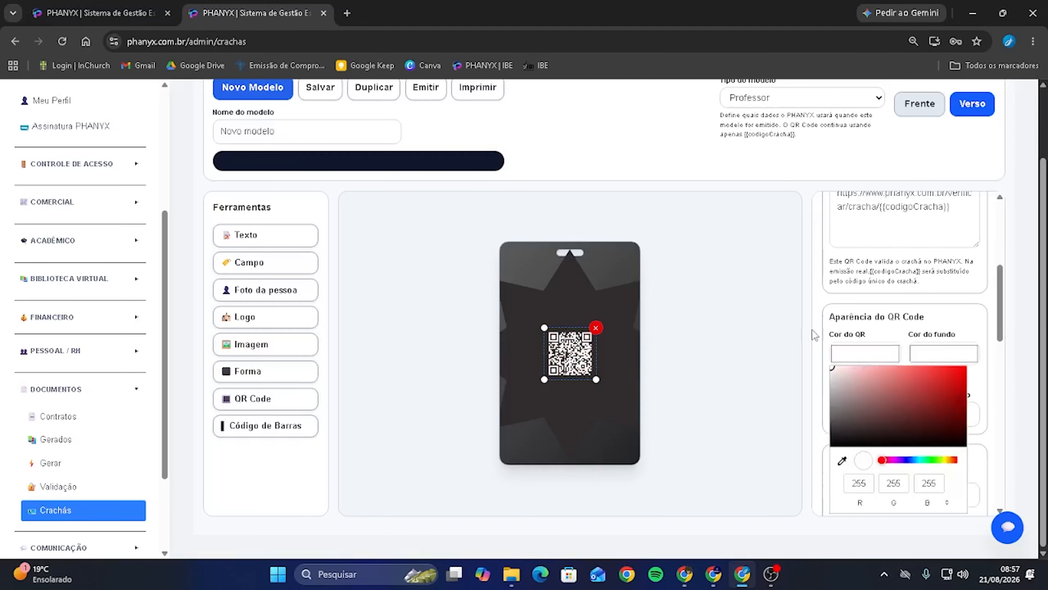
{"action": "left_click", "coordinate": [812, 329]}
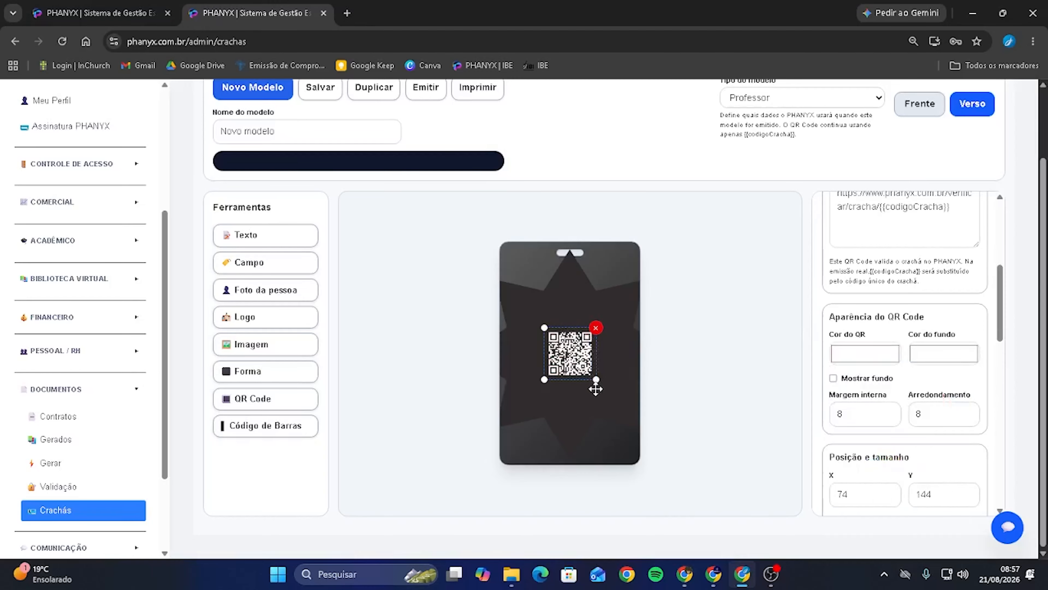
- Enlarge the QR Code to a size of about 166 and move it back to the middle of the badge
{"action": "mouse_move", "coordinate": [596, 380]}
{"action": "left_mouse_down"}
{"action": "mouse_move", "coordinate": [683, 466]}
{"action": "mouse_move", "coordinate": [603, 389]}
{"action": "left_mouse_up"}
{"action": "left_click_drag", "start_coordinate": [556, 339], "coordinate": [571, 355]}
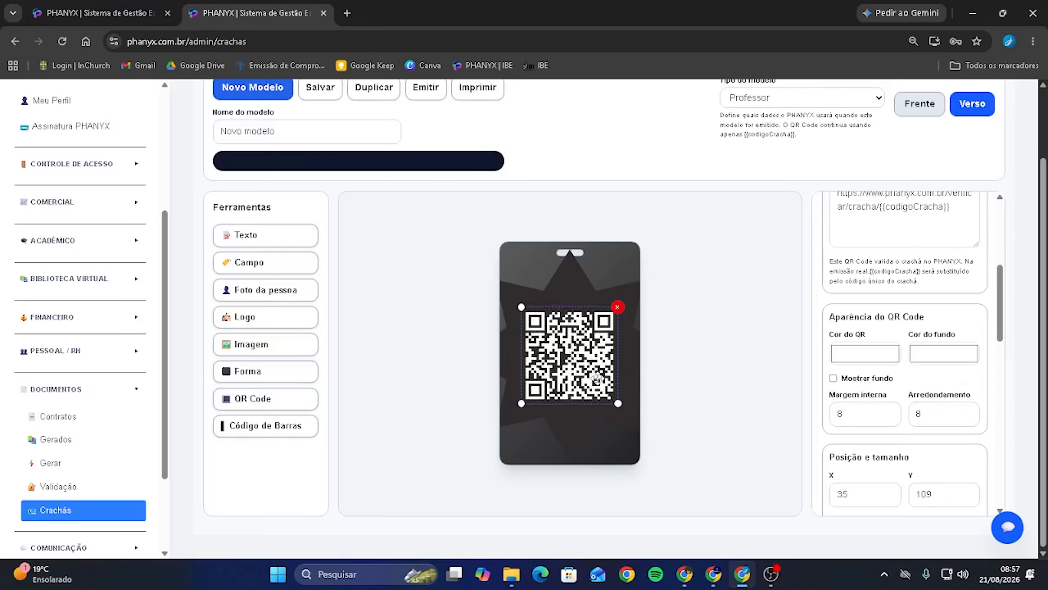
- Set the QR Code's background colour to black (RGB 0, 0, 0) and show the background
{"action": "left_click", "coordinate": [945, 354]}
{"action": "left_click_drag", "start_coordinate": [926, 385], "coordinate": [879, 483]}
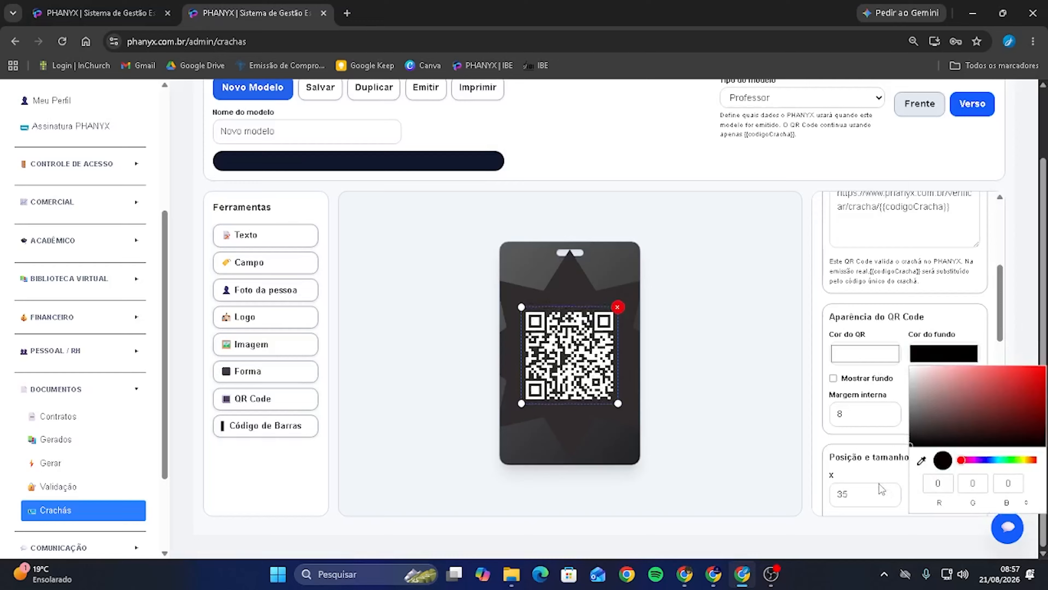
{"action": "left_click", "coordinate": [835, 380]}
{"action": "left_click", "coordinate": [834, 378]}
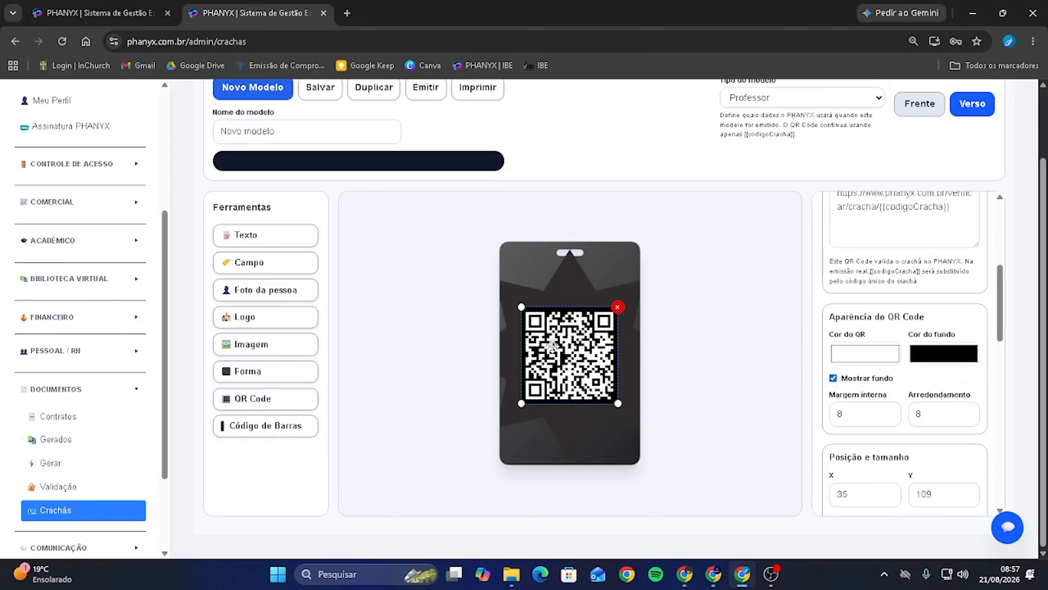
- Reselect the QR Code and examine its margin, rounding, position, size and shadow settings
{"action": "left_click", "coordinate": [624, 269]}
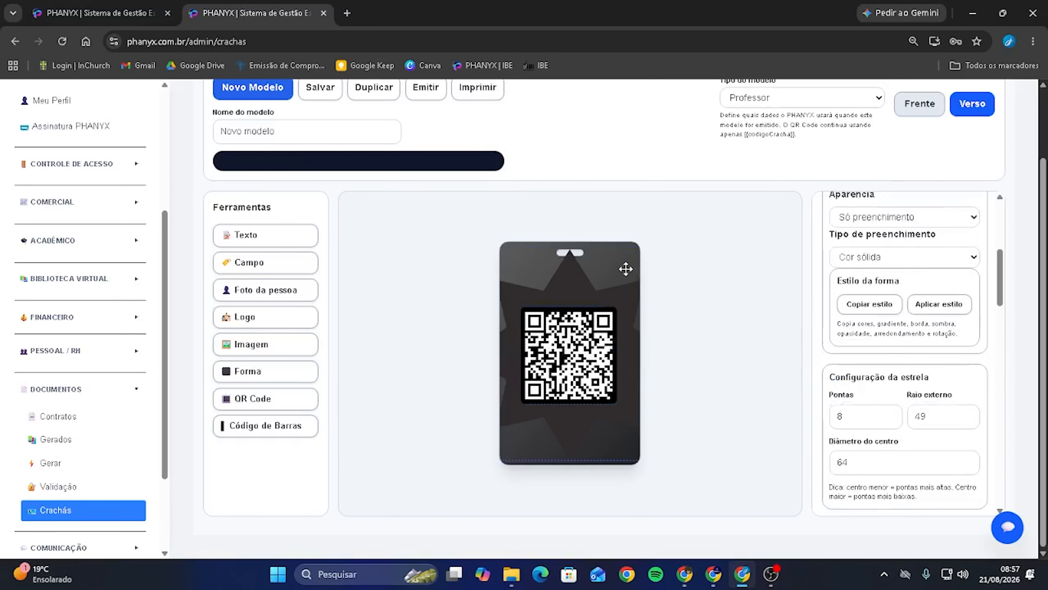
{"action": "left_click", "coordinate": [586, 373]}
{"action": "scroll", "coordinate": [958, 336], "scroll_direction": "down", "scroll_amount": 2}
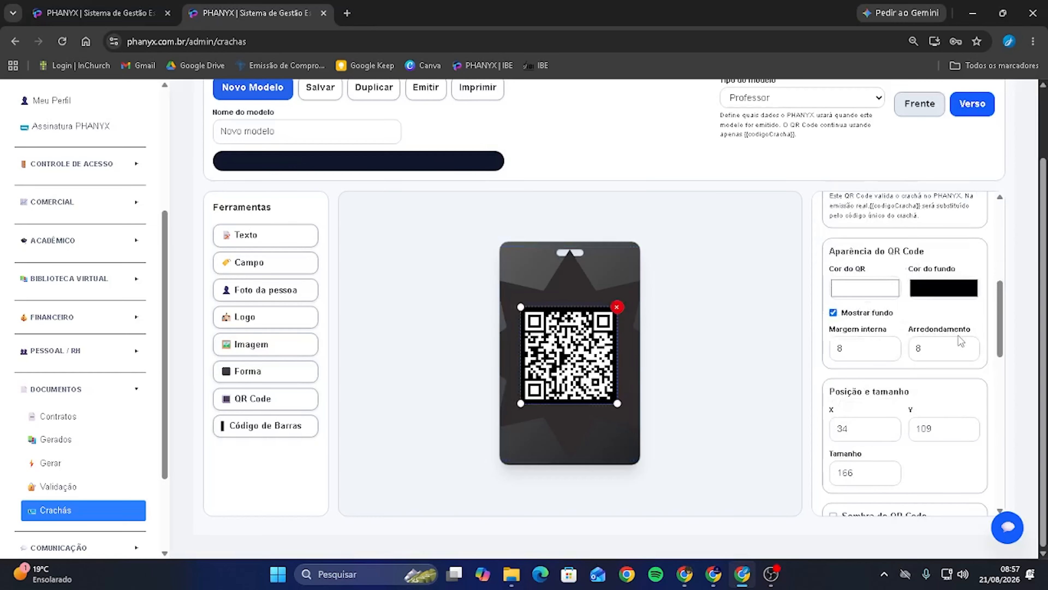
{"action": "scroll", "coordinate": [876, 347], "scroll_direction": "down", "scroll_amount": 2}
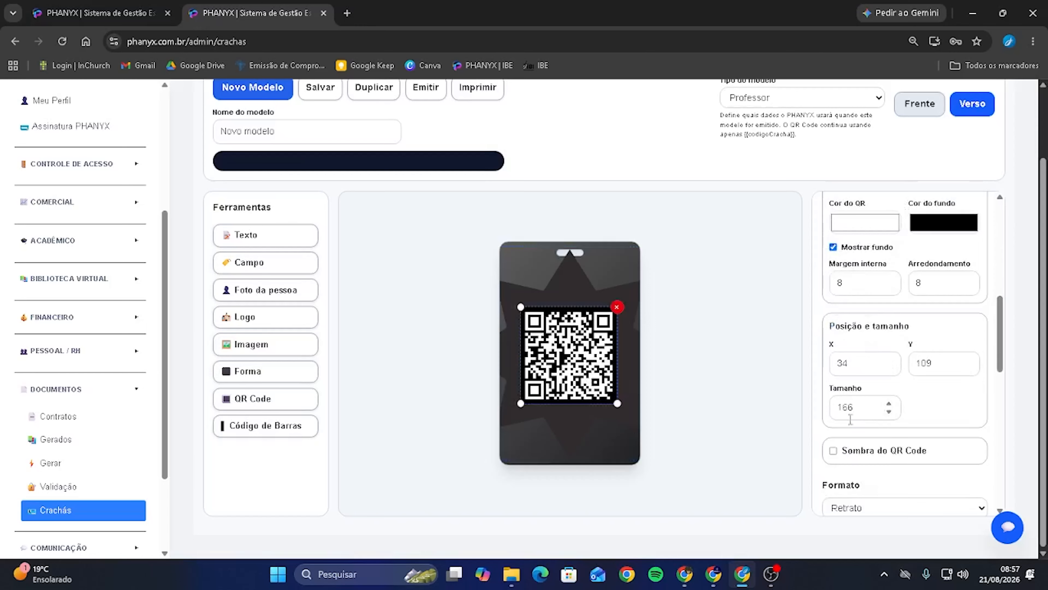
- Turn the QR Code's shadow on and back off
{"action": "left_click", "coordinate": [833, 451]}
{"action": "left_click", "coordinate": [833, 451]}
{"action": "scroll", "coordinate": [895, 346], "scroll_direction": "down", "scroll_amount": 2}
{"action": "scroll", "coordinate": [887, 341], "scroll_direction": "up", "scroll_amount": 5}
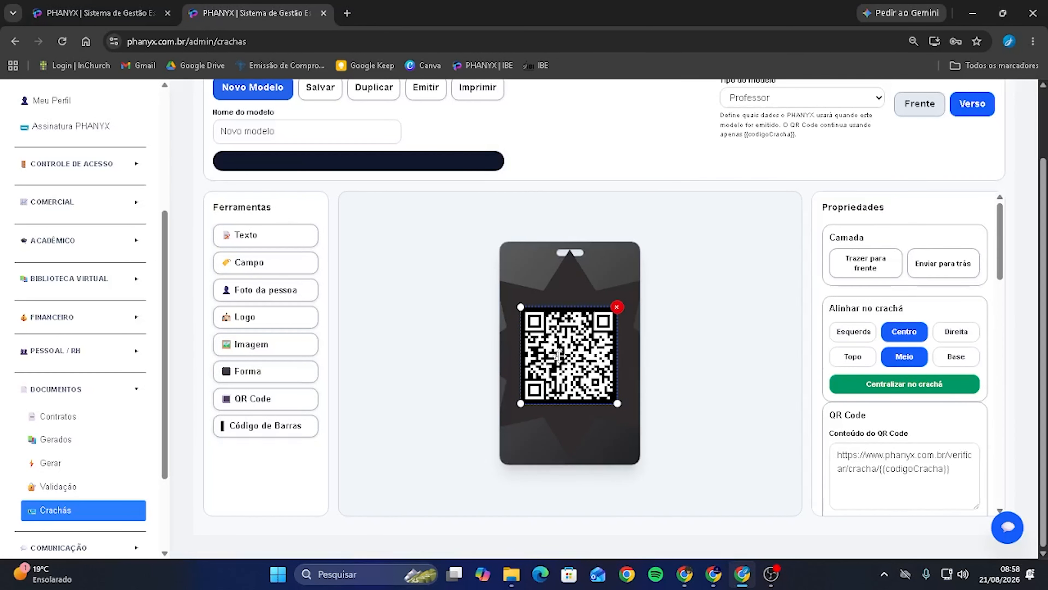
- Replace the QR Code with a barcode centred horizontally and vertically on the badge
{"action": "key", "text": "Delete"}
{"action": "left_click", "coordinate": [276, 426]}
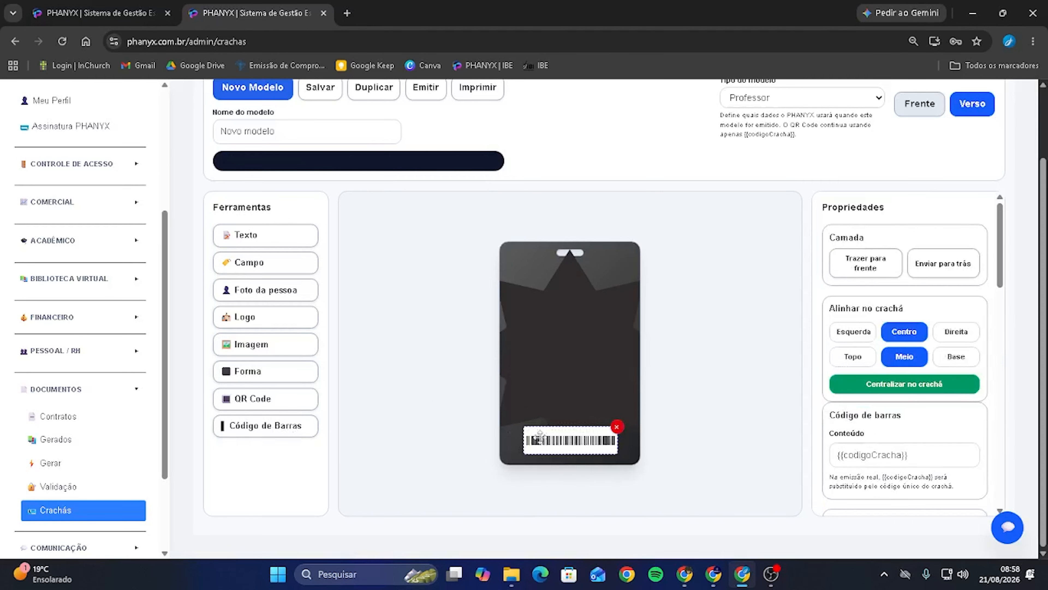
{"action": "left_click_drag", "start_coordinate": [588, 444], "coordinate": [593, 341]}
{"action": "scroll", "coordinate": [898, 399], "scroll_direction": "down", "scroll_amount": 2}
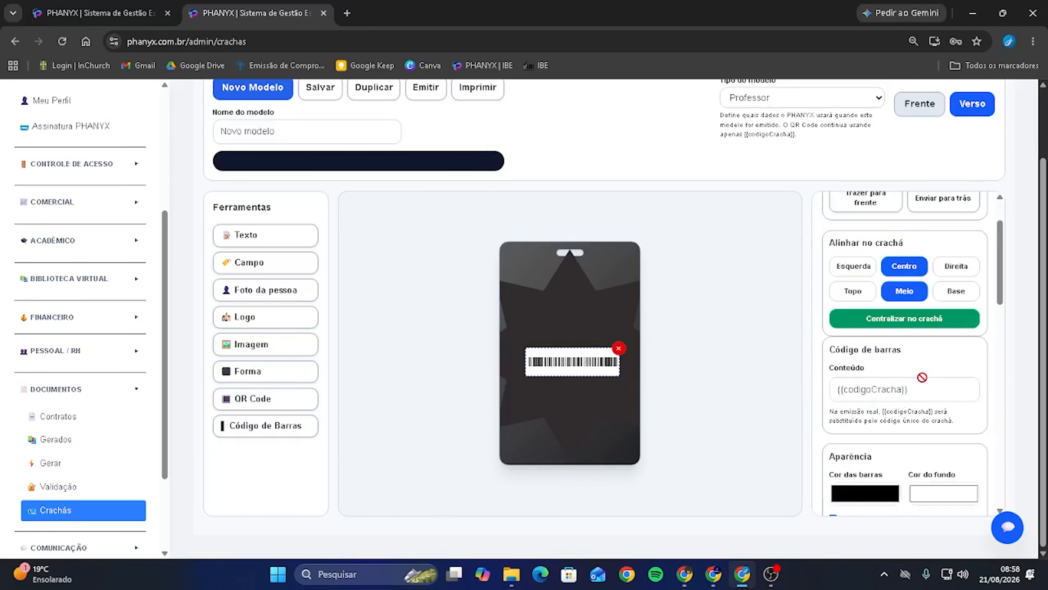
{"action": "left_click", "coordinate": [892, 271]}
{"action": "left_click", "coordinate": [903, 286]}
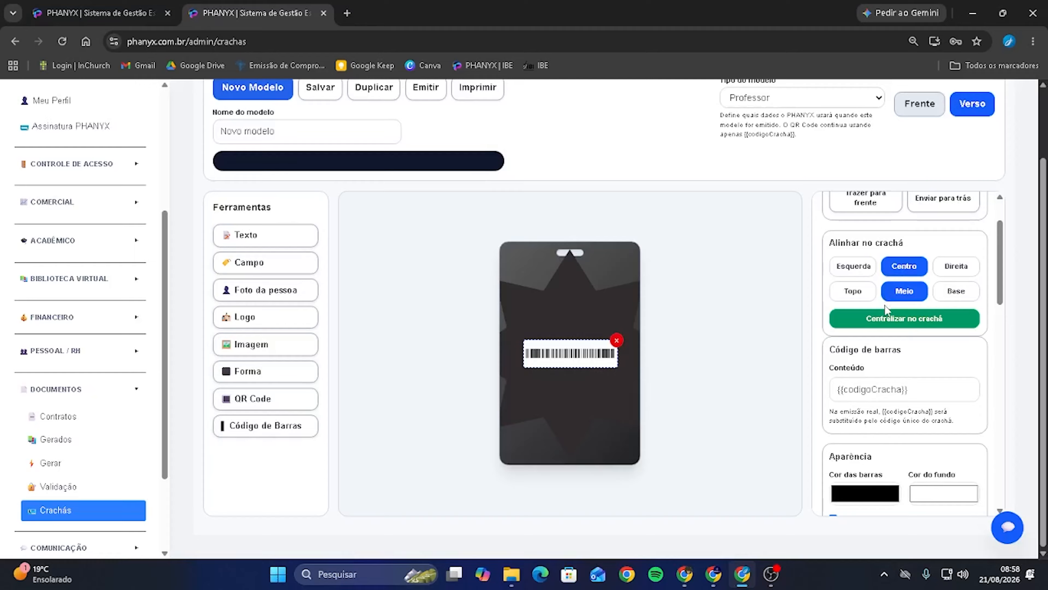
- Review the barcode's settings and show the code text below its bars
{"action": "scroll", "coordinate": [877, 379], "scroll_direction": "down", "scroll_amount": 3}
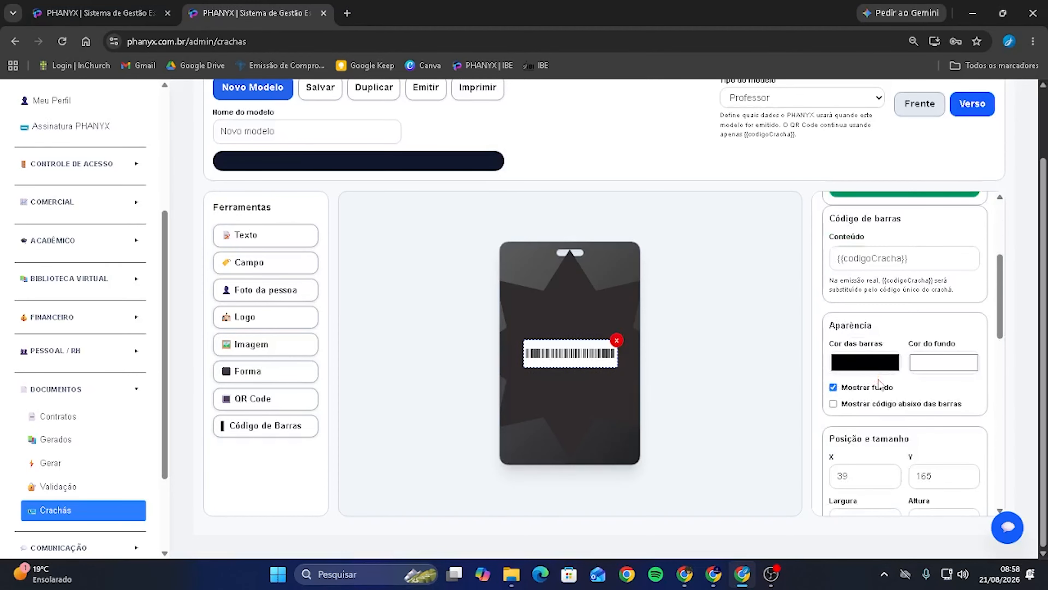
{"action": "scroll", "coordinate": [879, 380], "scroll_direction": "down", "scroll_amount": 5}
{"action": "scroll", "coordinate": [879, 380], "scroll_direction": "up", "scroll_amount": 5}
{"action": "left_click", "coordinate": [834, 404]}
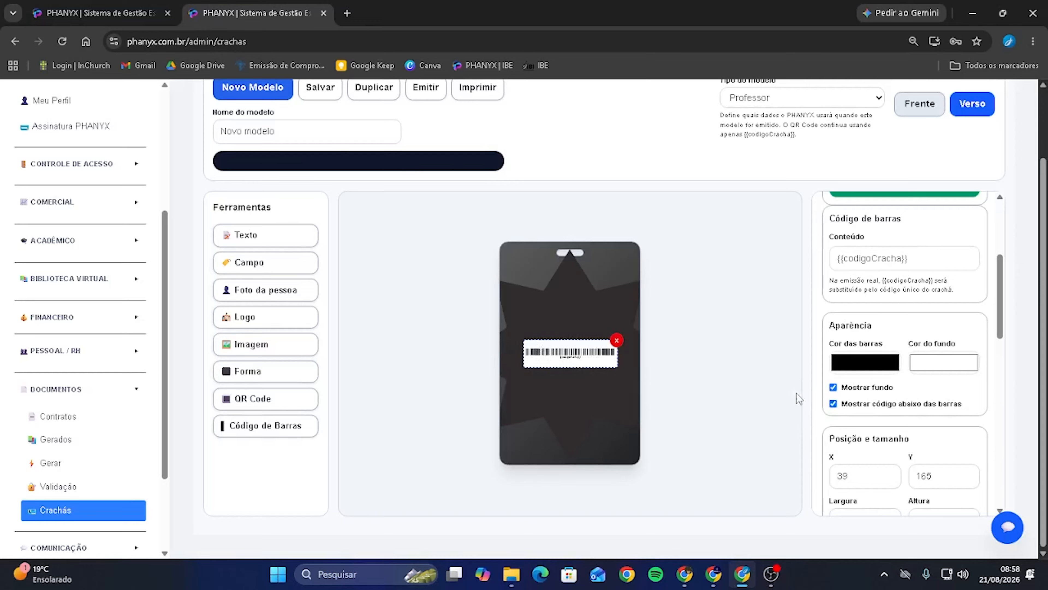
- Shift the barcode slightly by hand, then set its X position to 40
{"action": "left_click", "coordinate": [620, 369]}
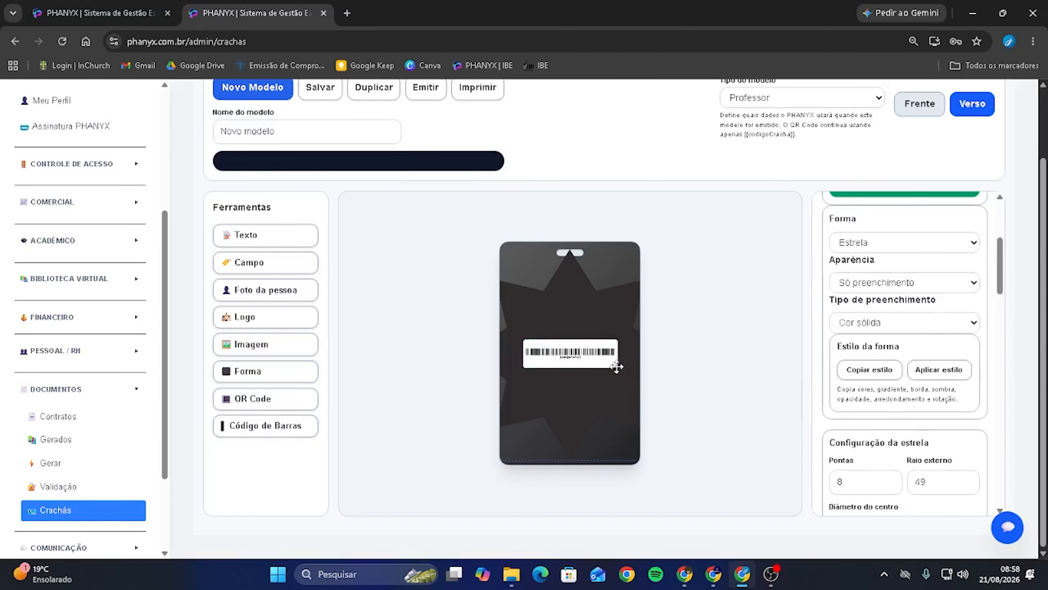
{"action": "left_click_drag", "start_coordinate": [617, 366], "coordinate": [590, 343]}
{"action": "scroll", "coordinate": [929, 453], "scroll_direction": "down", "scroll_amount": 1}
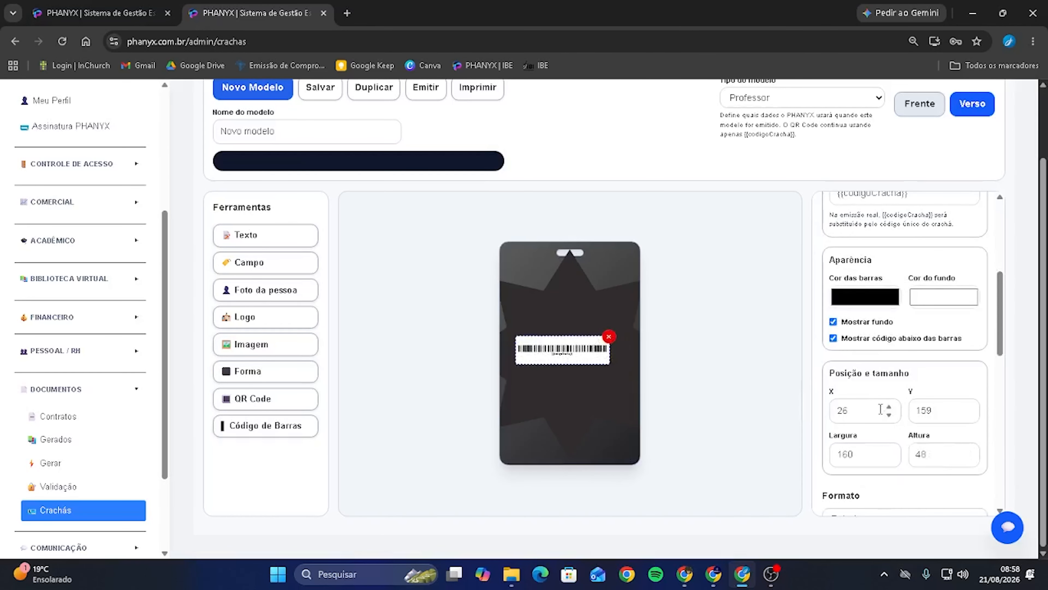
{"action": "scroll", "coordinate": [851, 417], "scroll_direction": "up", "scroll_amount": 4}
{"action": "scroll", "coordinate": [851, 416], "scroll_direction": "down", "scroll_amount": 6}
{"action": "left_click", "coordinate": [862, 279]}
{"action": "scroll", "coordinate": [863, 280], "scroll_direction": "up", "scroll_amount": 4}
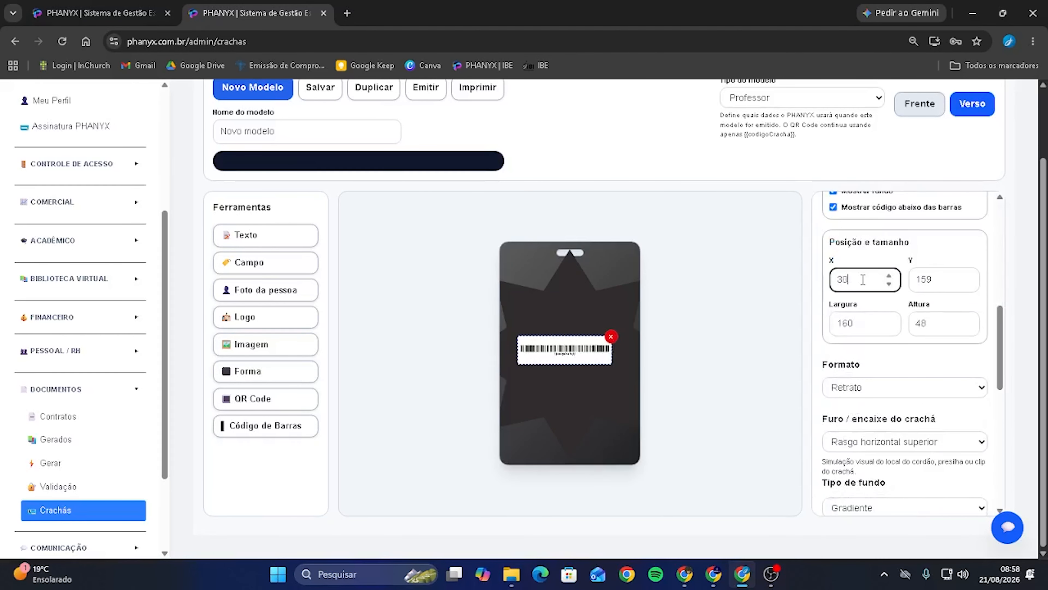
{"action": "scroll", "coordinate": [863, 279], "scroll_direction": "up", "scroll_amount": 10}
- Set the barcode's width to 187 and height to 70, then move it back near the badge's middle
{"action": "left_click", "coordinate": [867, 322]}
{"action": "scroll", "coordinate": [868, 319], "scroll_direction": "up", "scroll_amount": 20}
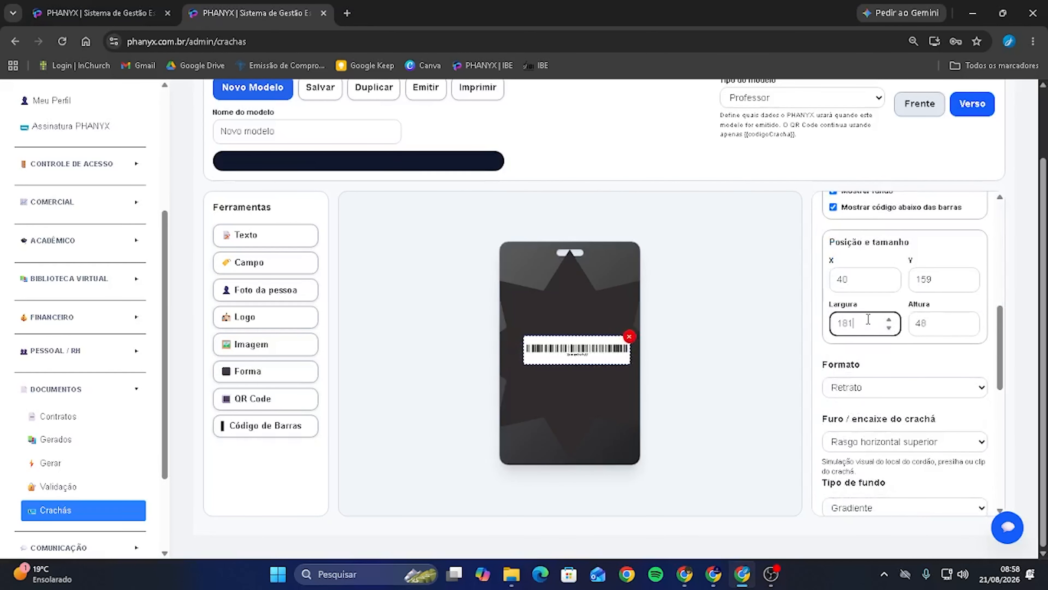
{"action": "scroll", "coordinate": [868, 319], "scroll_direction": "up", "scroll_amount": 6}
{"action": "left_click", "coordinate": [947, 326]}
{"action": "scroll", "coordinate": [948, 329], "scroll_direction": "up", "scroll_amount": 20}
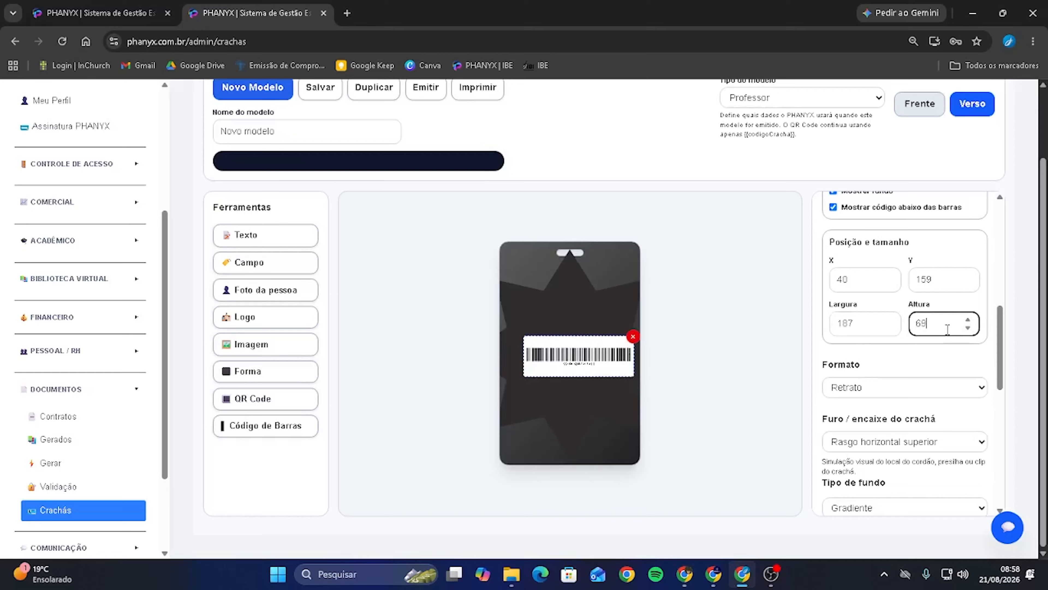
{"action": "scroll", "coordinate": [947, 330], "scroll_direction": "up", "scroll_amount": 1}
{"action": "left_click_drag", "start_coordinate": [606, 365], "coordinate": [600, 367]}
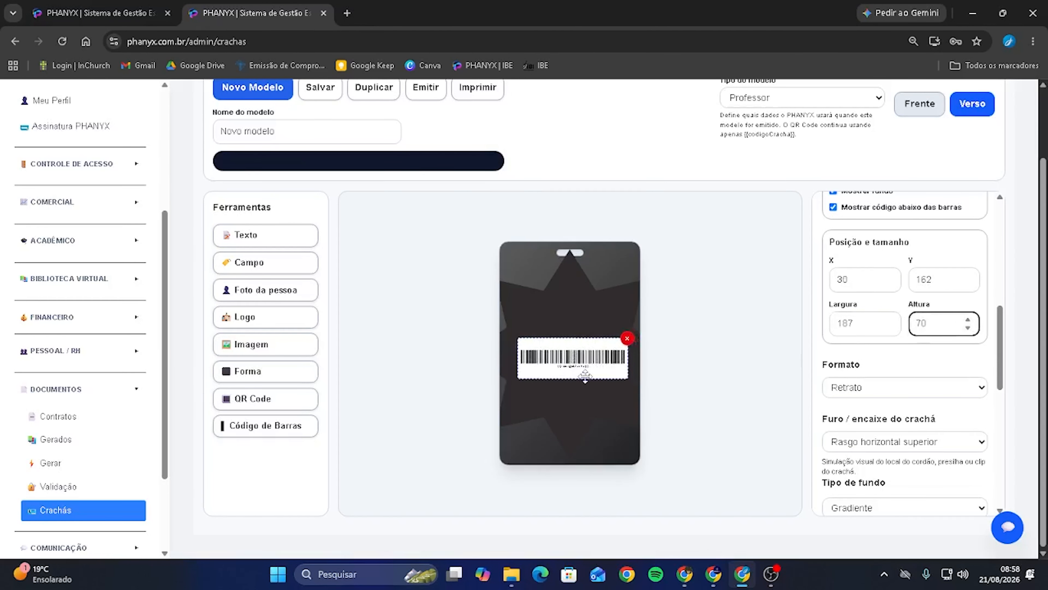
{"action": "scroll", "coordinate": [585, 376], "scroll_direction": "up", "scroll_amount": 2}
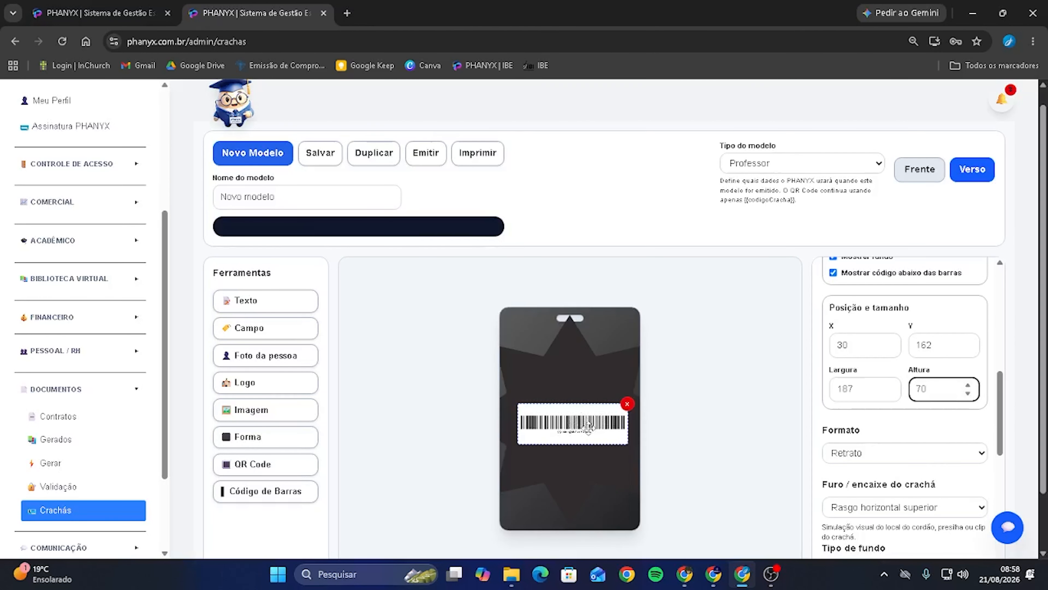
{"action": "scroll", "coordinate": [588, 429], "scroll_direction": "down", "scroll_amount": 2}
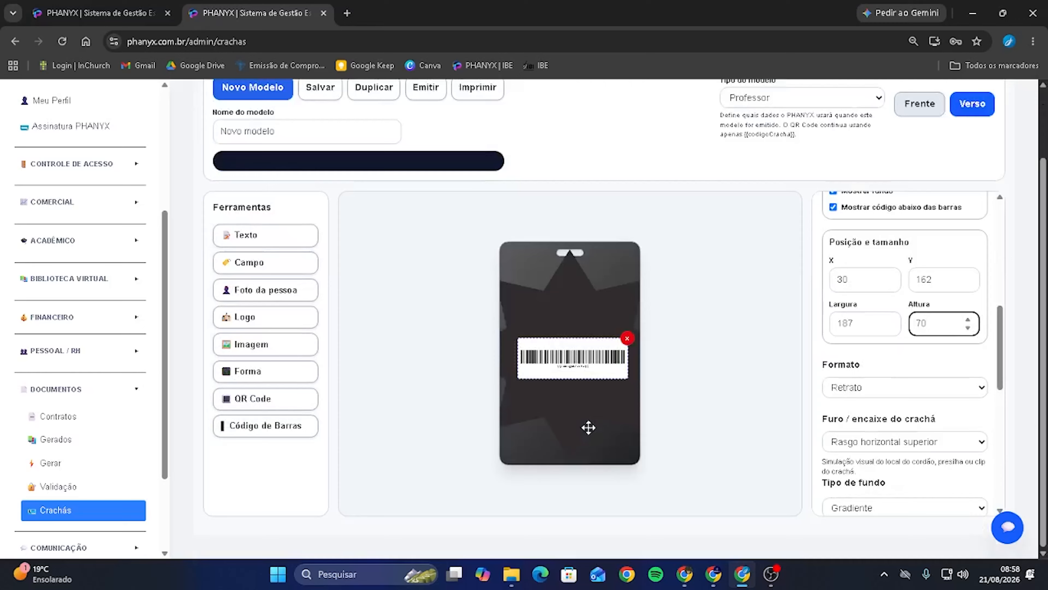
- Replace the barcode with a new QR Code enlarged to about 167 in the middle of the badge
{"action": "left_click", "coordinate": [627, 339]}
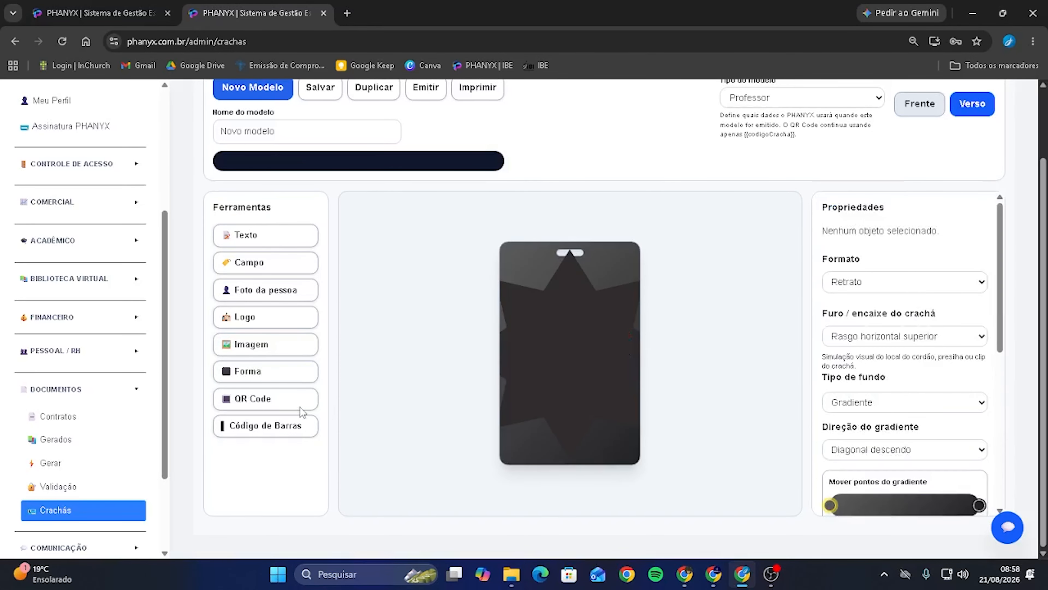
{"action": "left_click", "coordinate": [286, 404]}
{"action": "left_click_drag", "start_coordinate": [598, 381], "coordinate": [642, 425]}
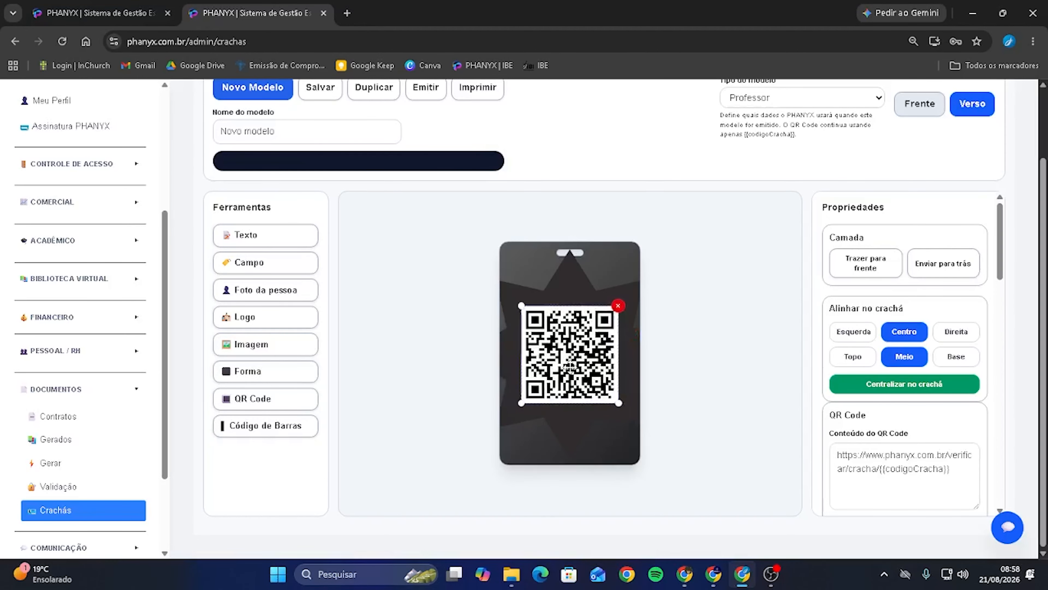
{"action": "left_click_drag", "start_coordinate": [570, 367], "coordinate": [571, 367]}
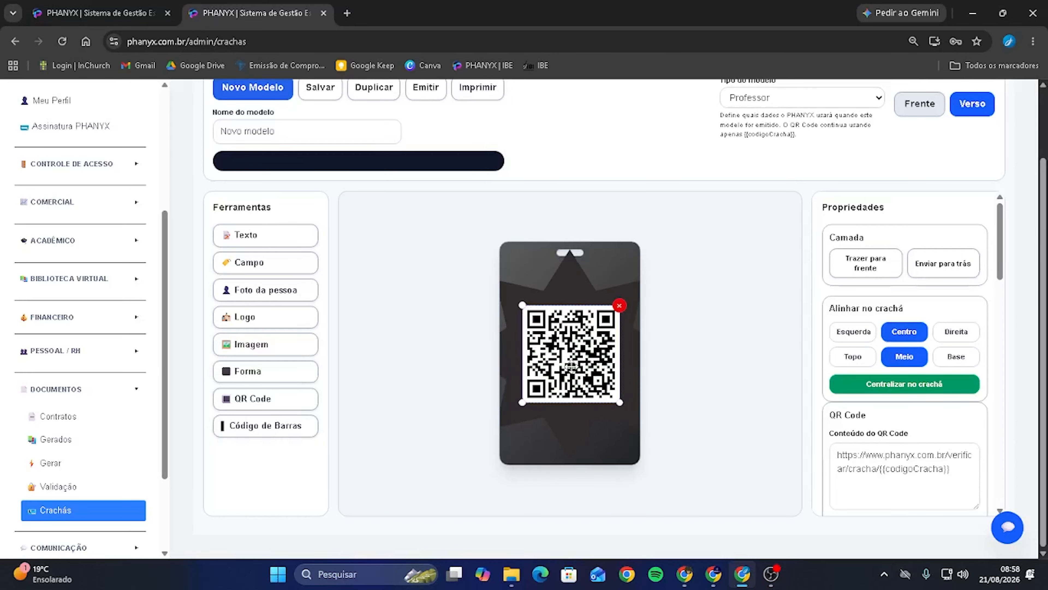
- Set the new QR Code's background colour to black and its own colour to white
{"action": "scroll", "coordinate": [882, 367], "scroll_direction": "down", "scroll_amount": 3}
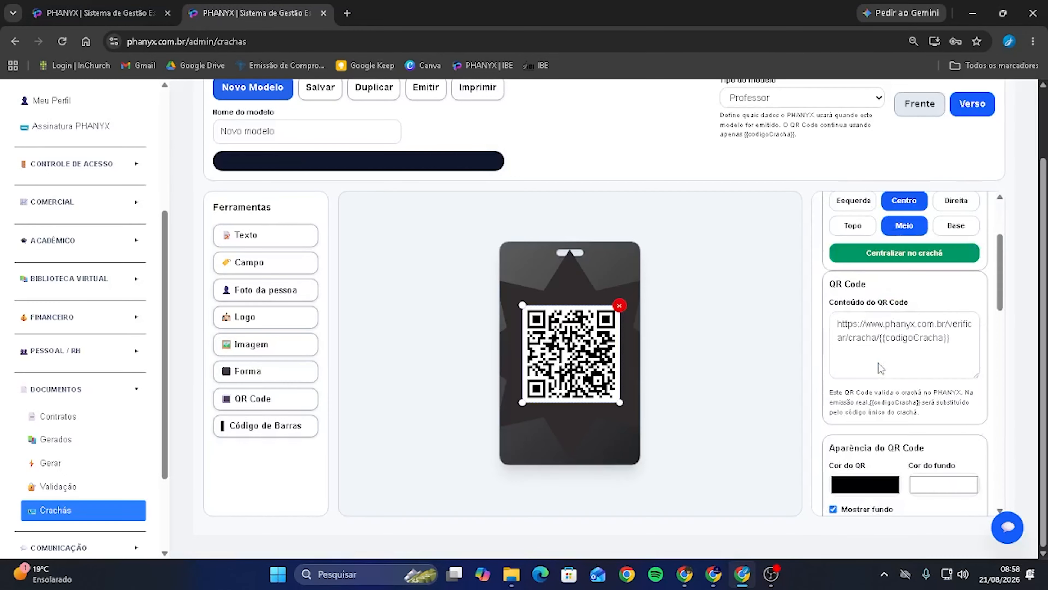
{"action": "scroll", "coordinate": [863, 377], "scroll_direction": "down", "scroll_amount": 3}
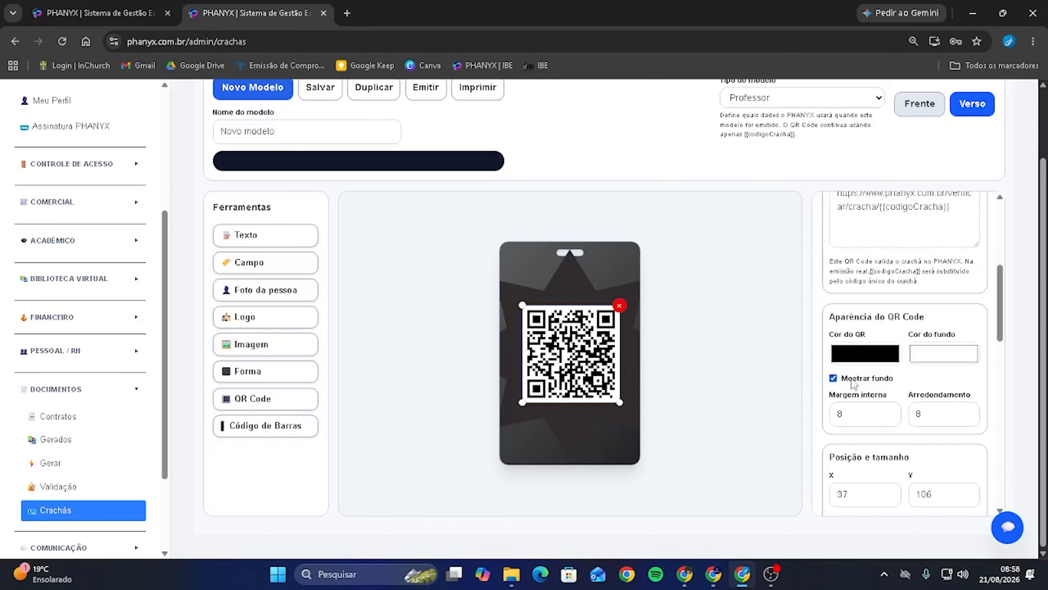
{"action": "left_click", "coordinate": [942, 357]}
{"action": "left_click_drag", "start_coordinate": [931, 390], "coordinate": [886, 501]}
{"action": "left_click", "coordinate": [859, 352]}
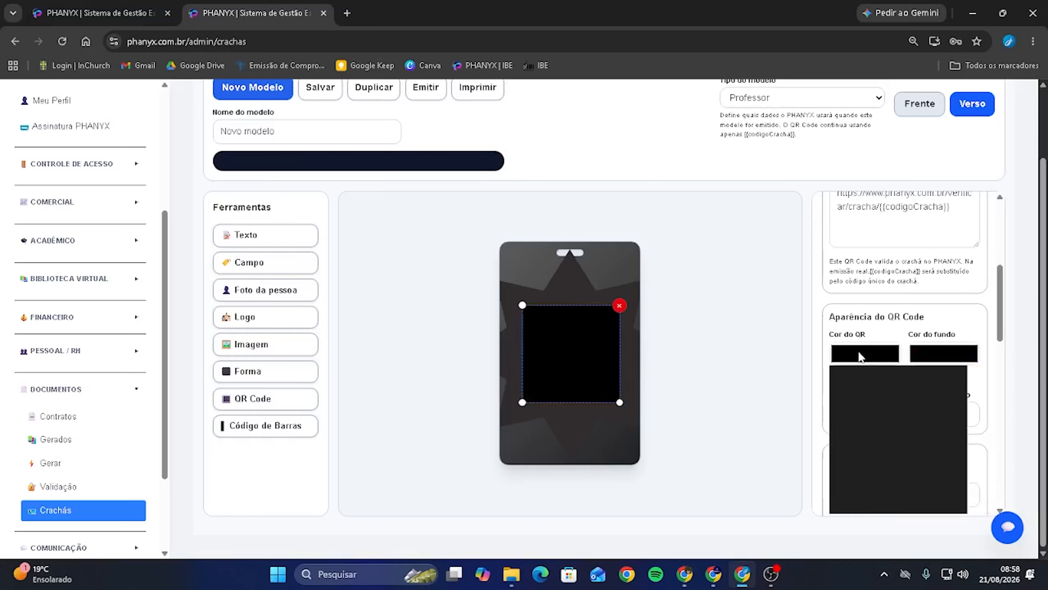
{"action": "left_click_drag", "start_coordinate": [854, 385], "coordinate": [777, 327]}
{"action": "left_click", "coordinate": [793, 320]}
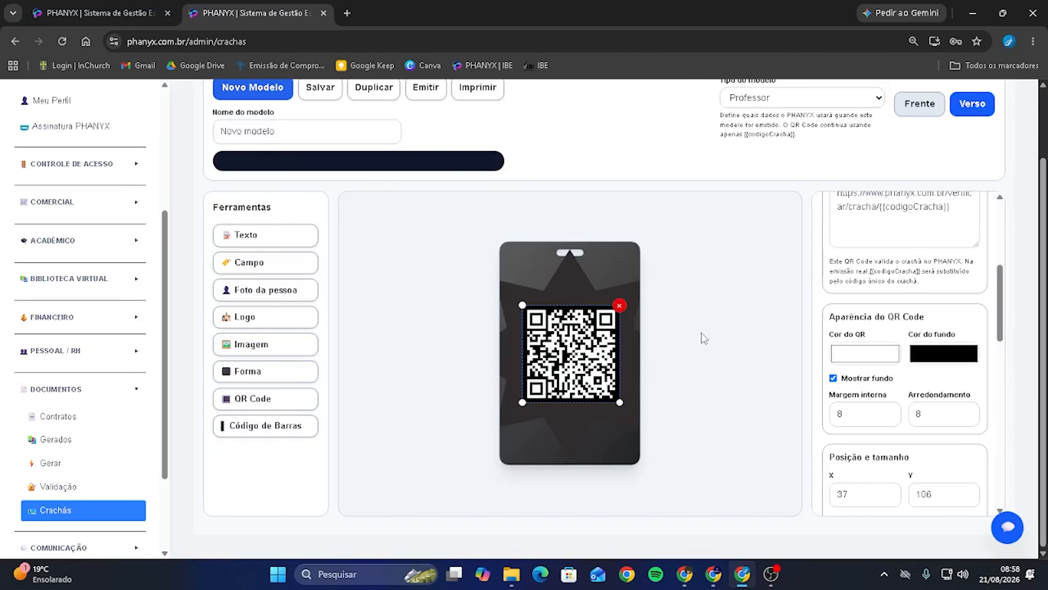
- Examine the QR Code's position, size and shadow settings and the badge's background gradient settings
{"action": "scroll", "coordinate": [877, 363], "scroll_direction": "down", "scroll_amount": 6}
{"action": "scroll", "coordinate": [850, 334], "scroll_direction": "up", "scroll_amount": 2}
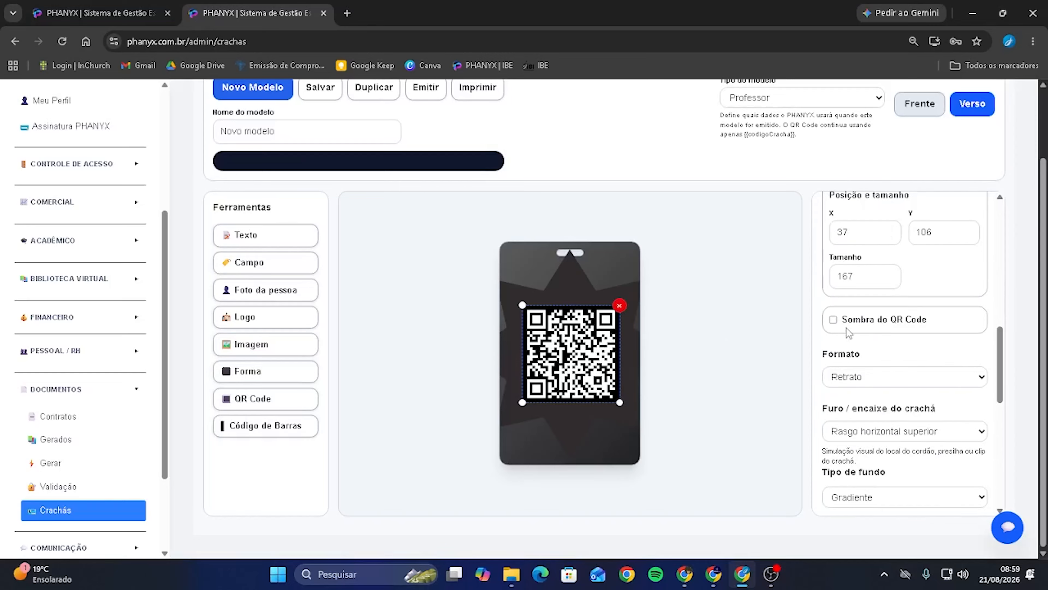
{"action": "scroll", "coordinate": [846, 335], "scroll_direction": "down", "scroll_amount": 10}
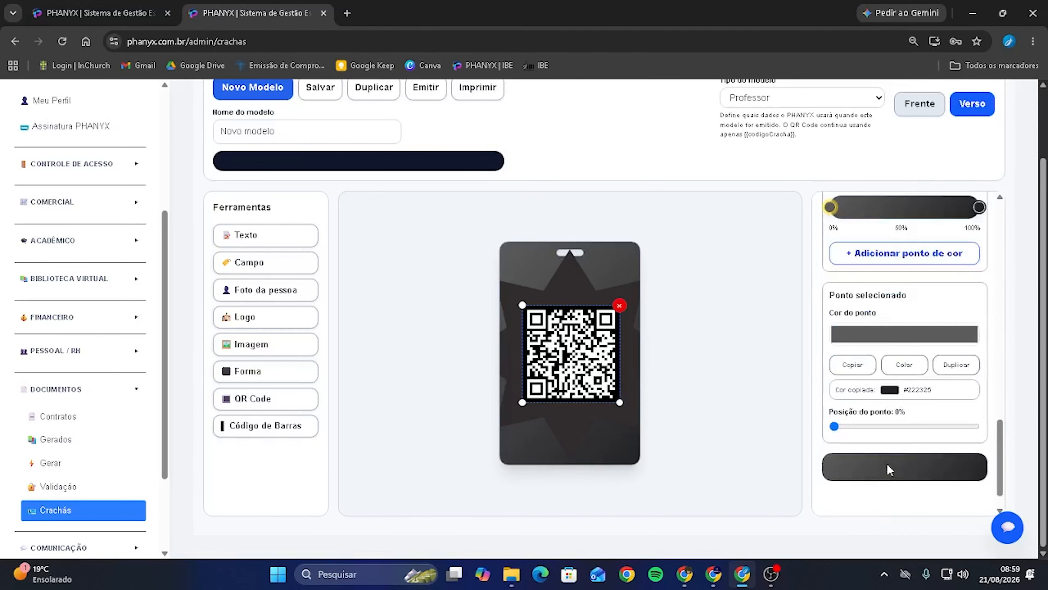
{"action": "scroll", "coordinate": [879, 444], "scroll_direction": "up", "scroll_amount": 8}
{"action": "scroll", "coordinate": [866, 413], "scroll_direction": "up", "scroll_amount": 5}
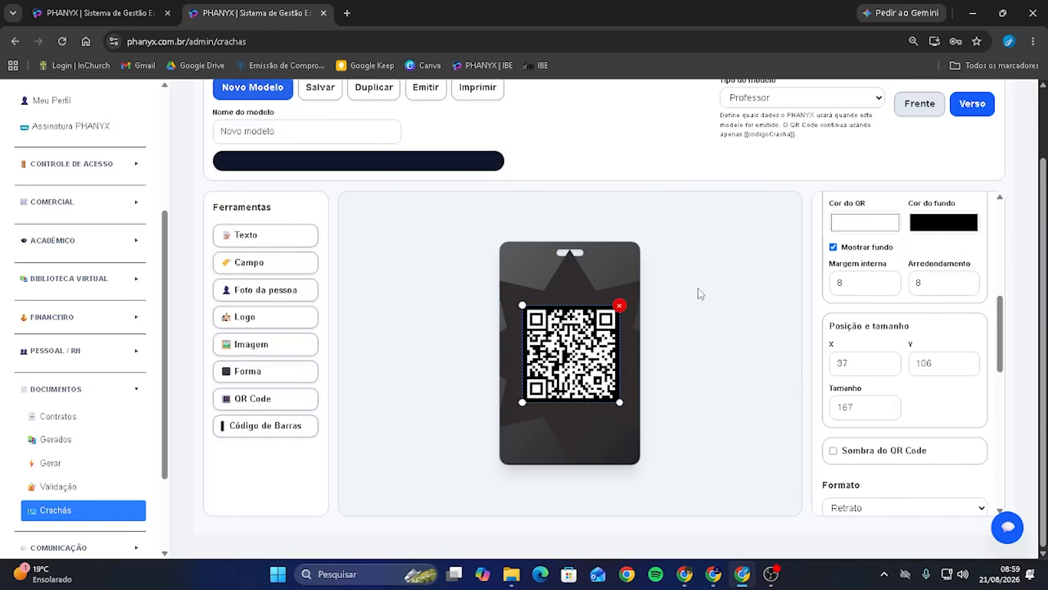
{"action": "scroll", "coordinate": [706, 305], "scroll_direction": "up", "scroll_amount": 2}
{"action": "scroll", "coordinate": [711, 314], "scroll_direction": "down", "scroll_amount": 2}
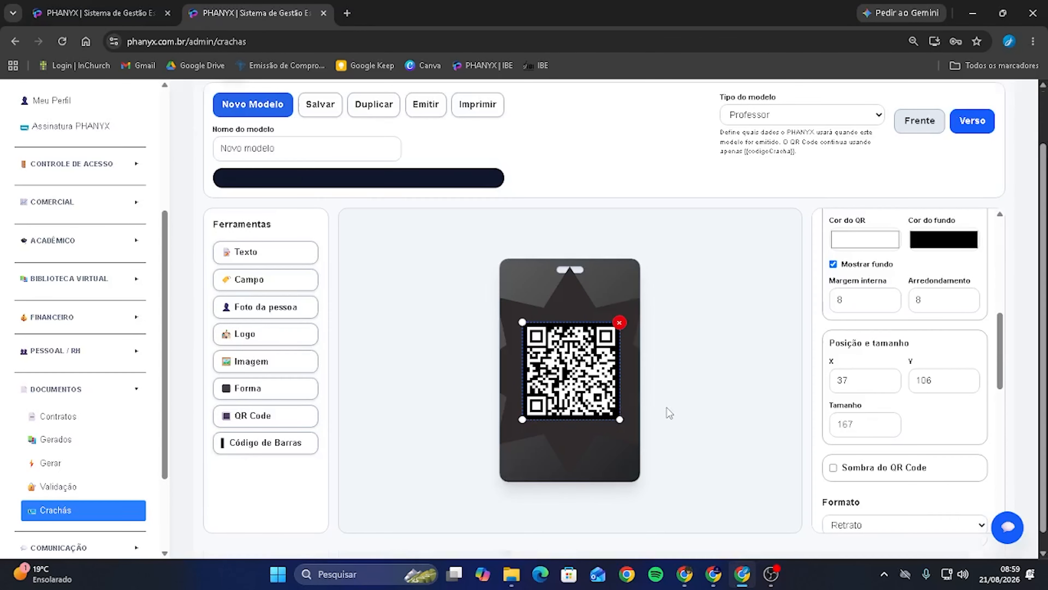
- Name the badge model "Modelo Padrão Retangular" and save it
{"action": "scroll", "coordinate": [670, 413], "scroll_direction": "up", "scroll_amount": 2}
{"action": "left_click", "coordinate": [299, 215]}
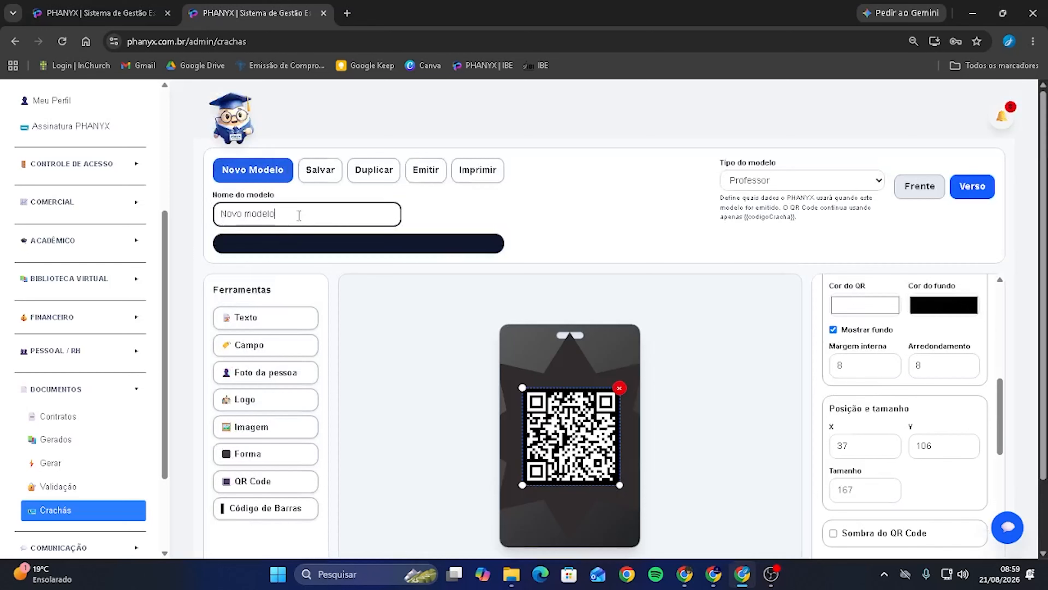
{"action": "left_click_drag", "start_coordinate": [299, 215], "coordinate": [126, 221]}
{"action": "type", "text": "Modelo "}
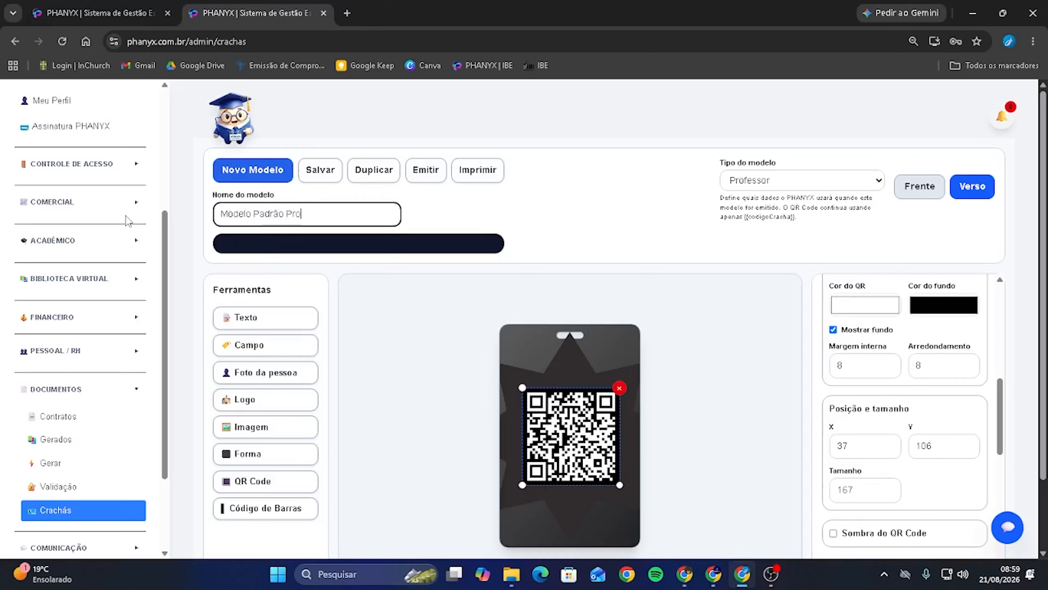
{"action": "type", "text": "Padrão Retangula"}
{"action": "left_click", "coordinate": [333, 174]}
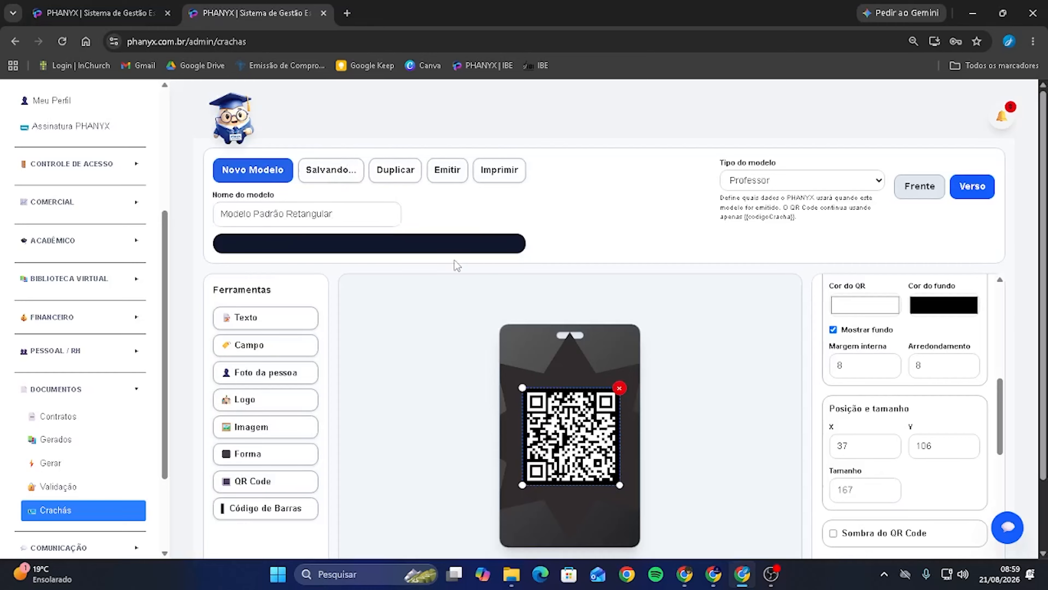
- Check the saved models of the type Aluno and return to the type Professor
{"action": "scroll", "coordinate": [417, 316], "scroll_direction": "down", "scroll_amount": 2}
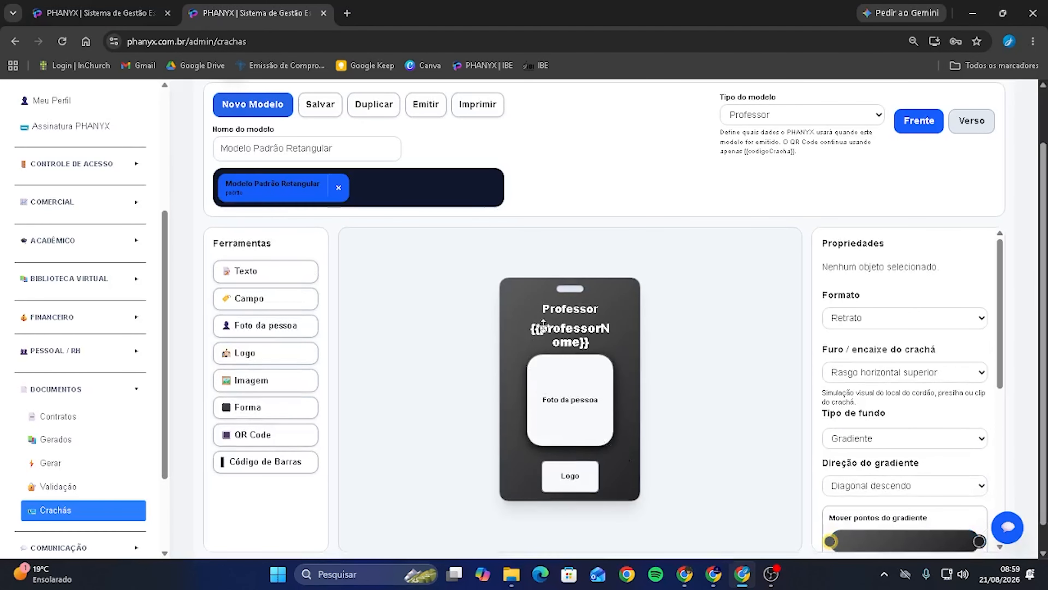
{"action": "left_click", "coordinate": [761, 119]}
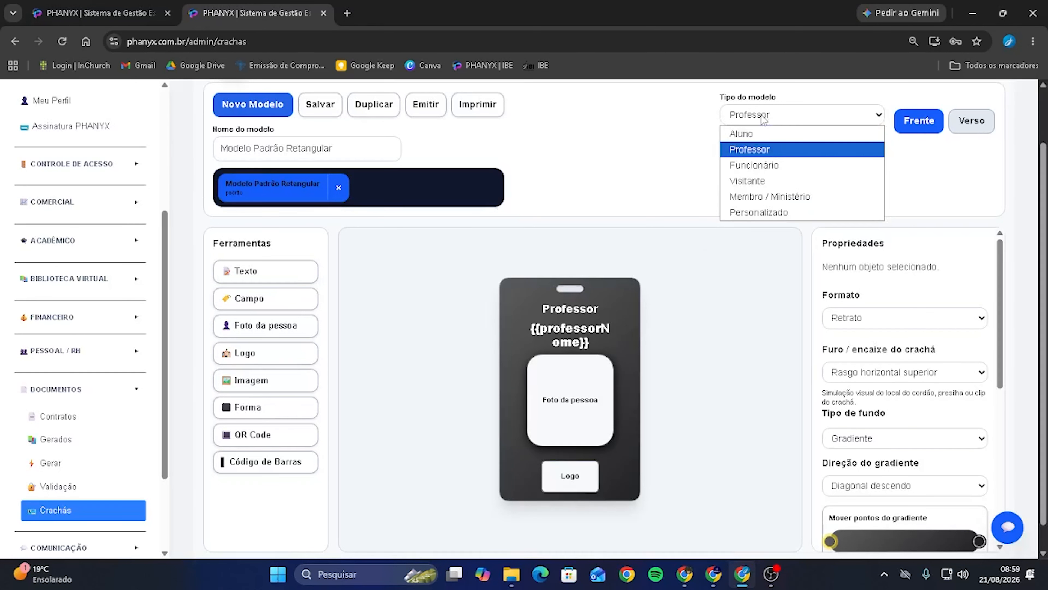
{"action": "left_click", "coordinate": [760, 133]}
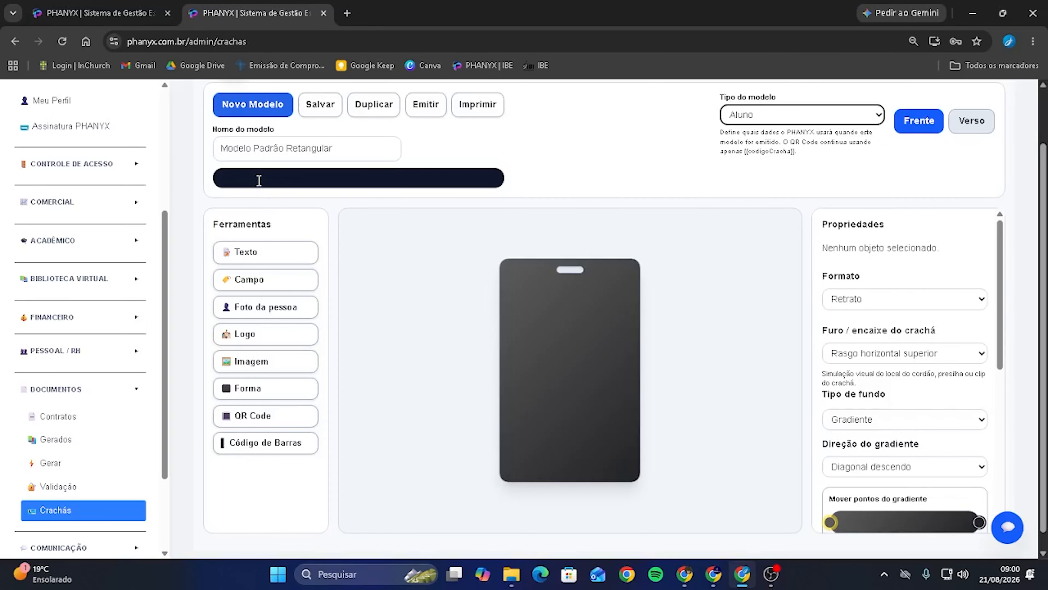
{"action": "left_click", "coordinate": [763, 116]}
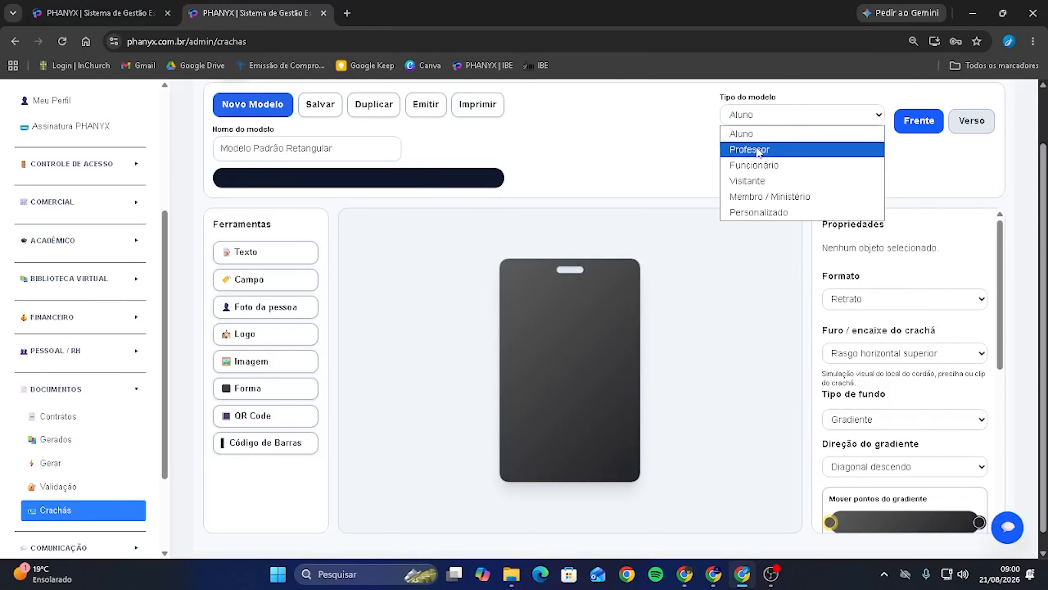
{"action": "left_click", "coordinate": [749, 150]}
- Check the saved models of the types Funcionário and Visitante
{"action": "left_click", "coordinate": [760, 118]}
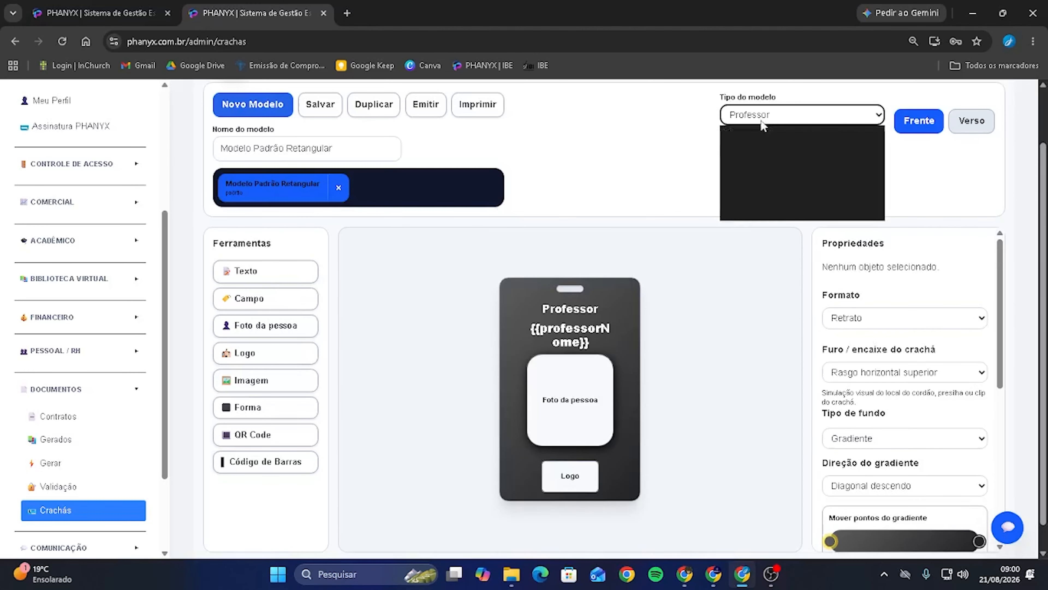
{"action": "left_click", "coordinate": [761, 164]}
{"action": "left_click", "coordinate": [765, 117]}
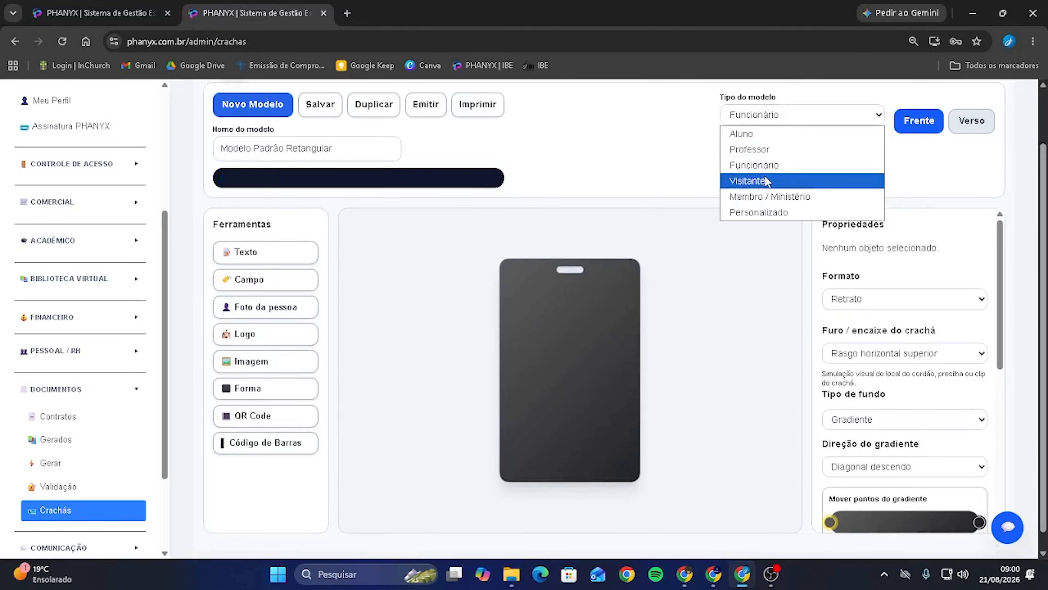
{"action": "left_click", "coordinate": [751, 181]}
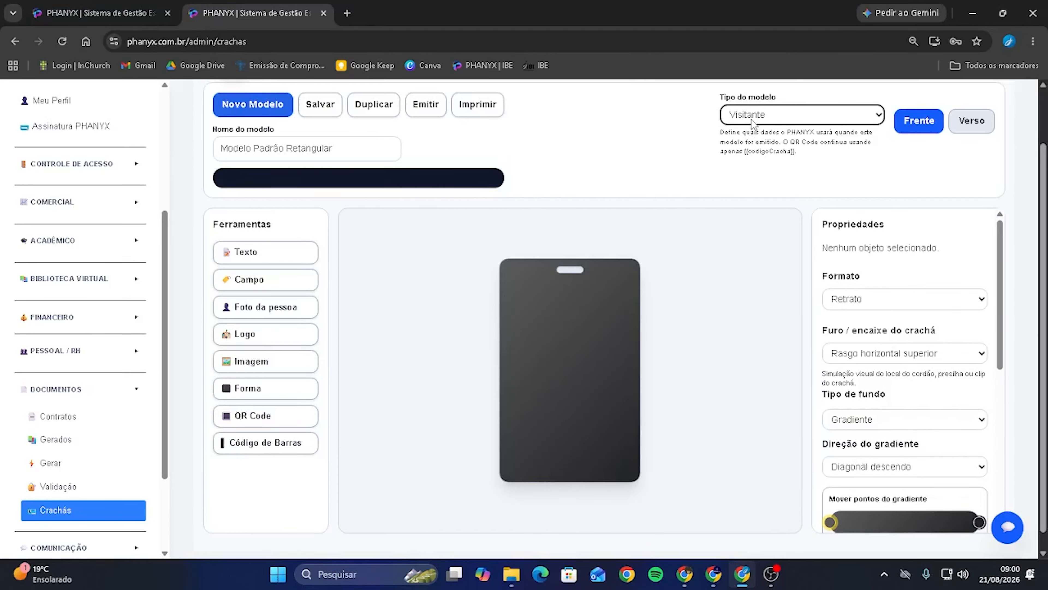
- Switch the model type back to Professor and review both sides of the saved "Modelo Padrão Retangular"
{"action": "left_click", "coordinate": [757, 120]}
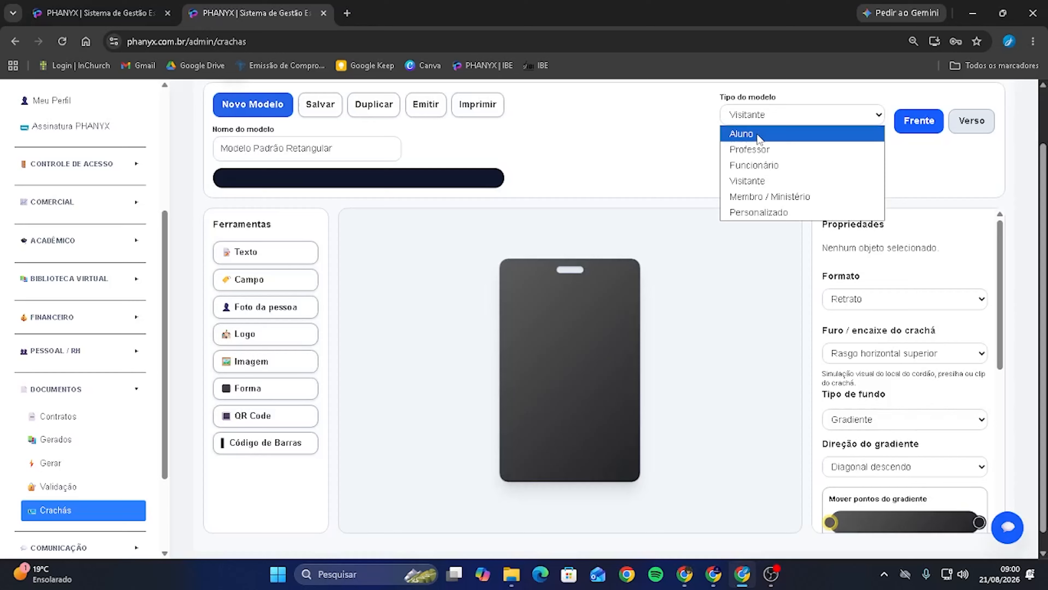
{"action": "left_click", "coordinate": [760, 149]}
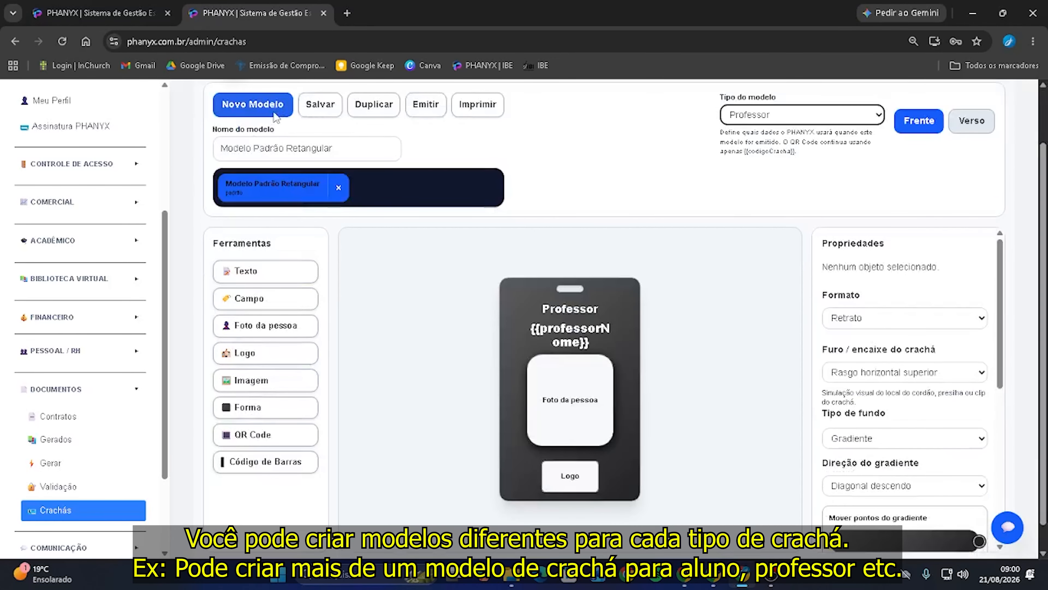
{"action": "left_click", "coordinate": [276, 111]}
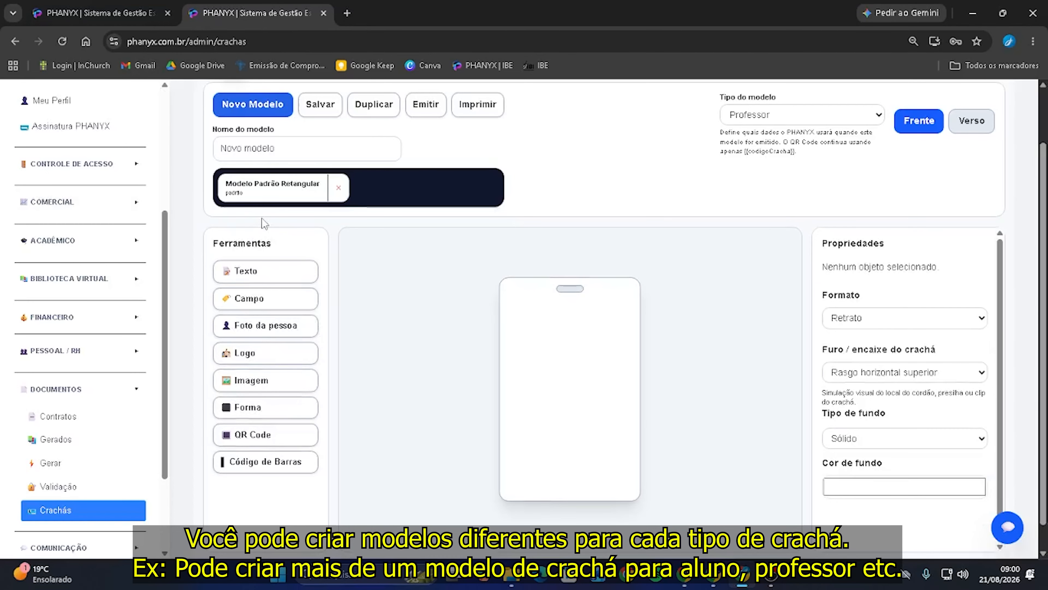
{"action": "left_click", "coordinate": [264, 190]}
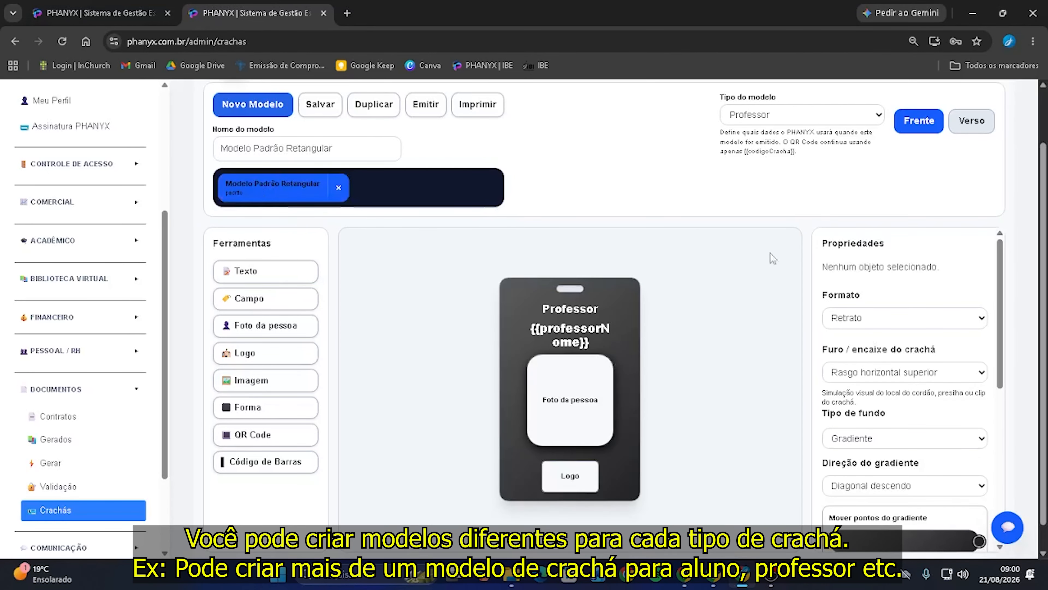
{"action": "left_click", "coordinate": [962, 124]}
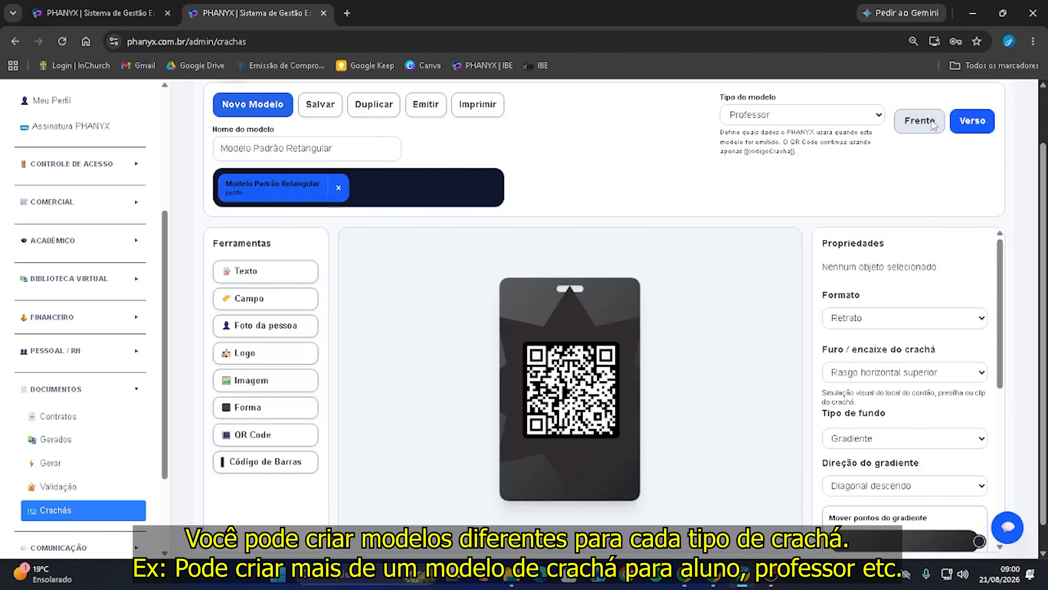
{"action": "left_click", "coordinate": [924, 126]}
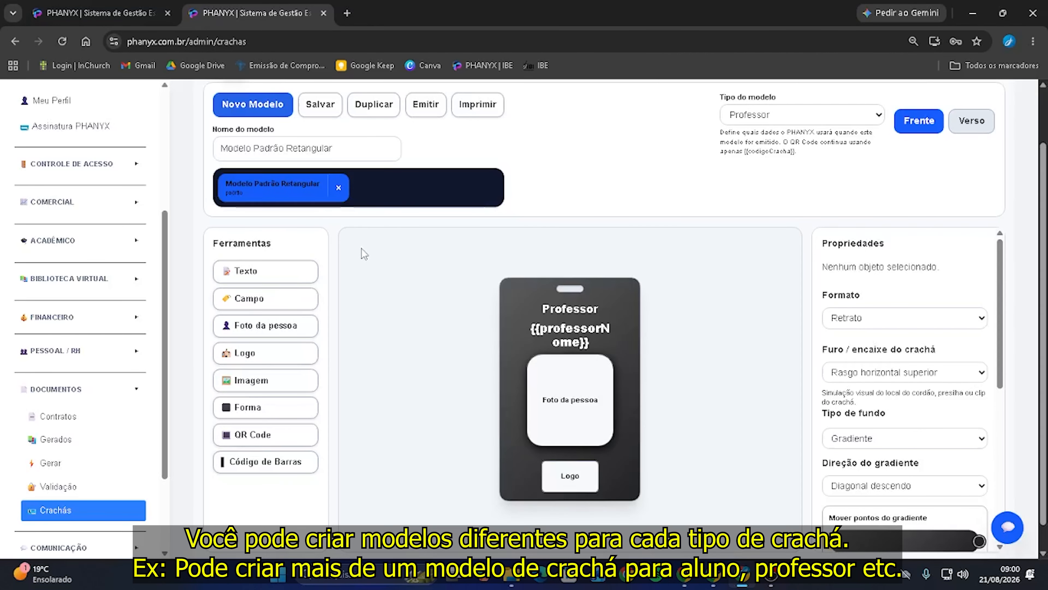
- Save the rectangular badge model, duplicate it and name the copy "Modelo Padrão Redondo"
{"action": "left_click", "coordinate": [332, 106]}
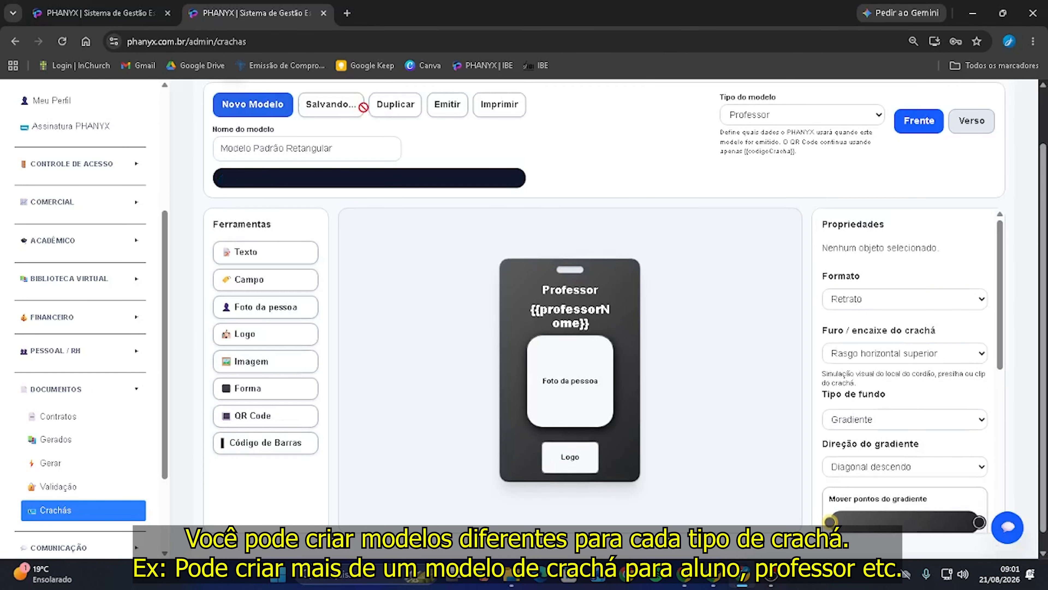
{"action": "left_click", "coordinate": [365, 111]}
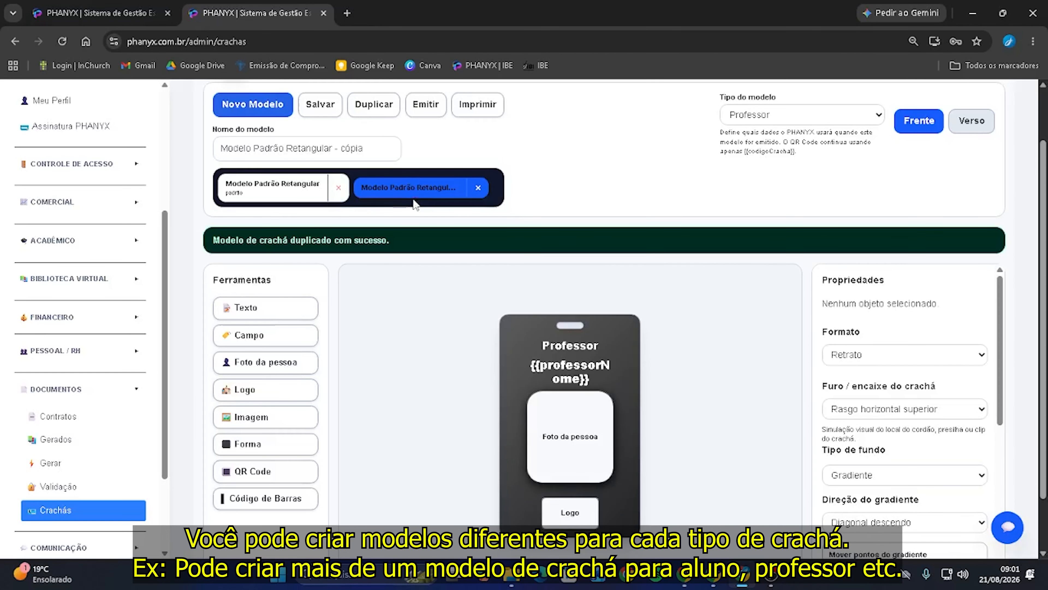
{"action": "left_click_drag", "start_coordinate": [372, 144], "coordinate": [296, 149]}
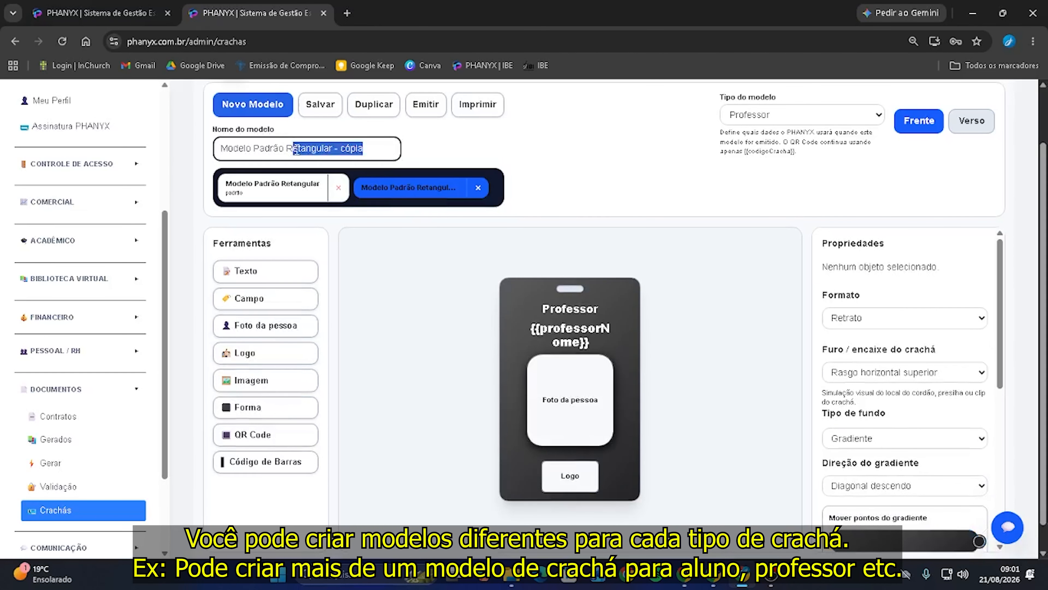
{"action": "type", "text": "dondo"}
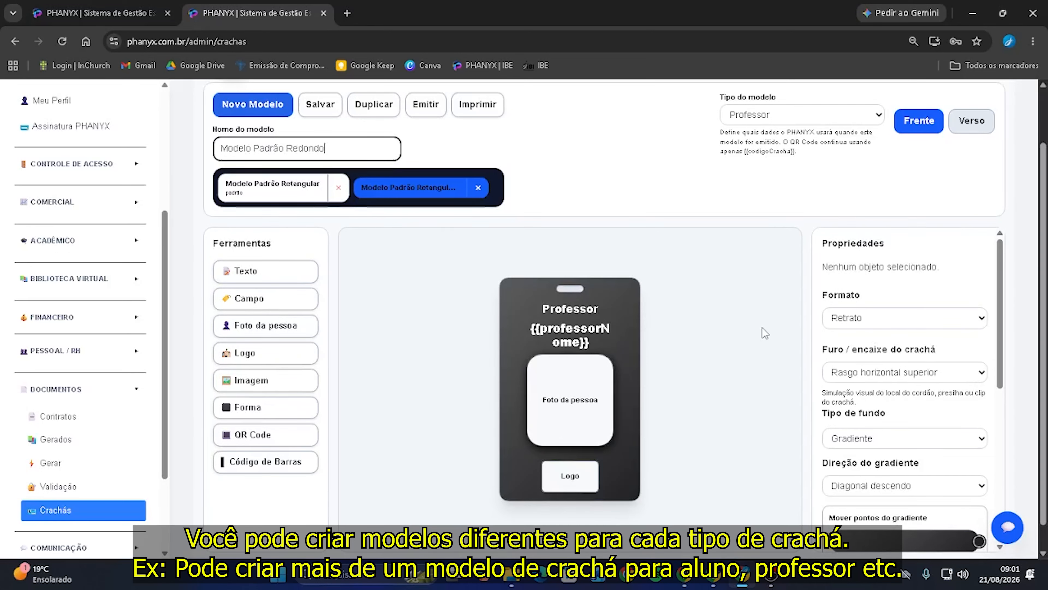
- Try the Redondo format on the duplicated badge and return it to Retrato
{"action": "scroll", "coordinate": [763, 331], "scroll_direction": "down", "scroll_amount": 1}
{"action": "left_click", "coordinate": [876, 293]}
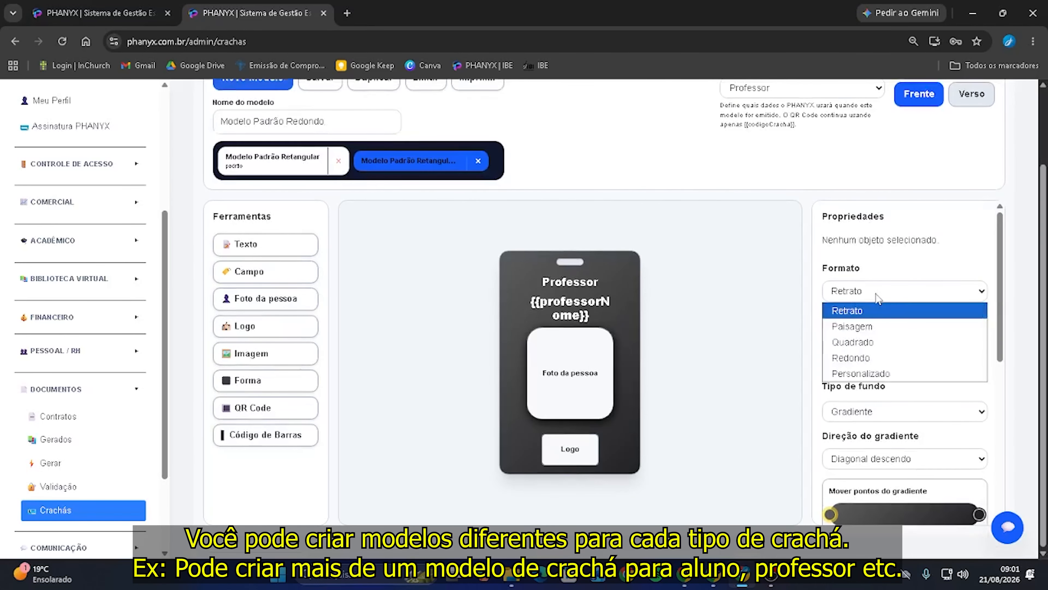
{"action": "left_click", "coordinate": [866, 356]}
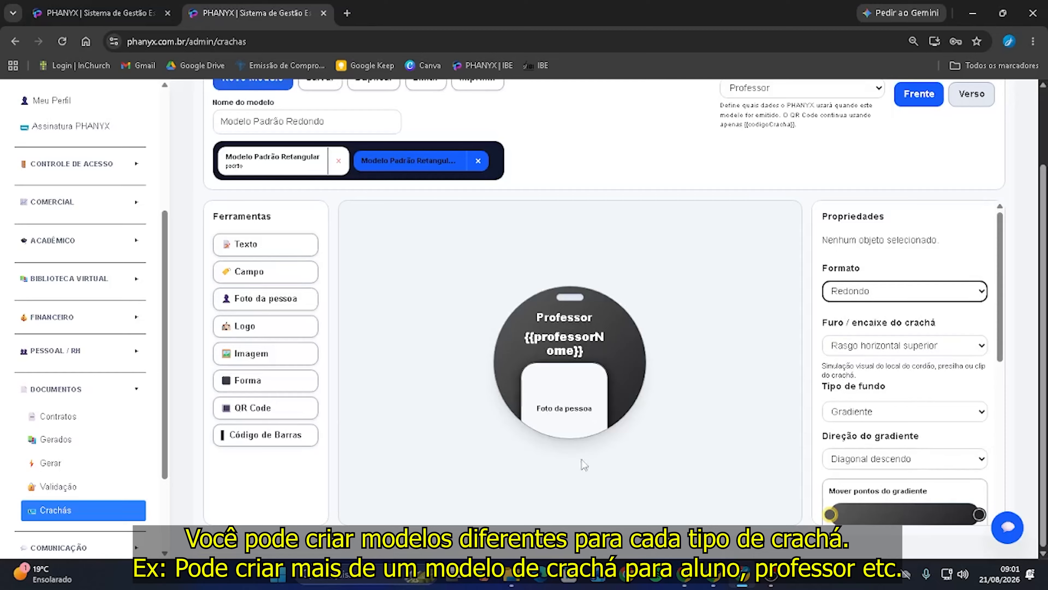
{"action": "left_click", "coordinate": [552, 473]}
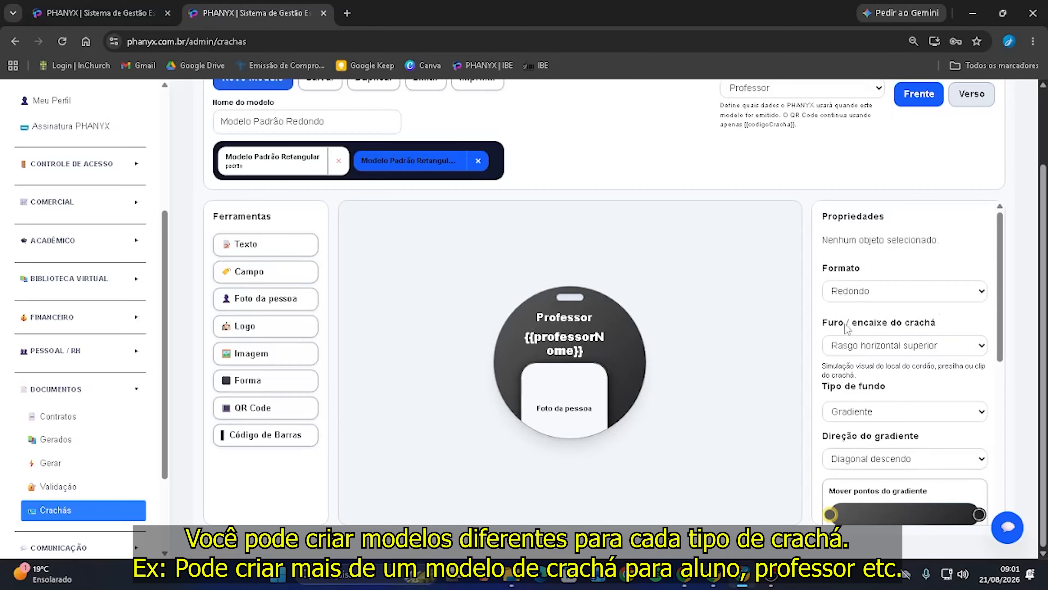
{"action": "left_click", "coordinate": [870, 291]}
{"action": "left_click", "coordinate": [850, 308]}
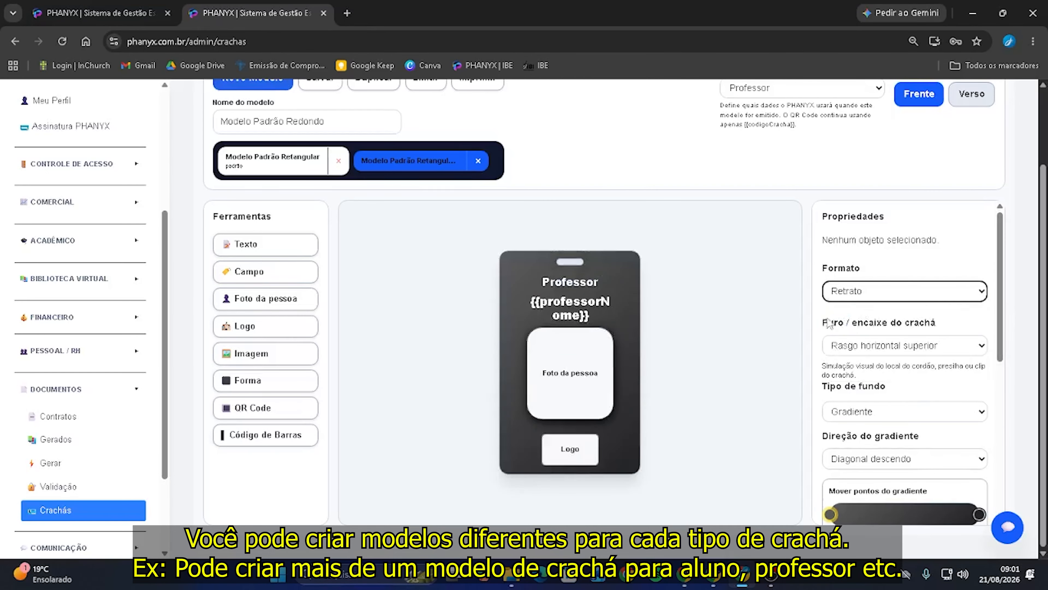
- Set the font size of the "Professor" text to 14
{"action": "left_click", "coordinate": [582, 282]}
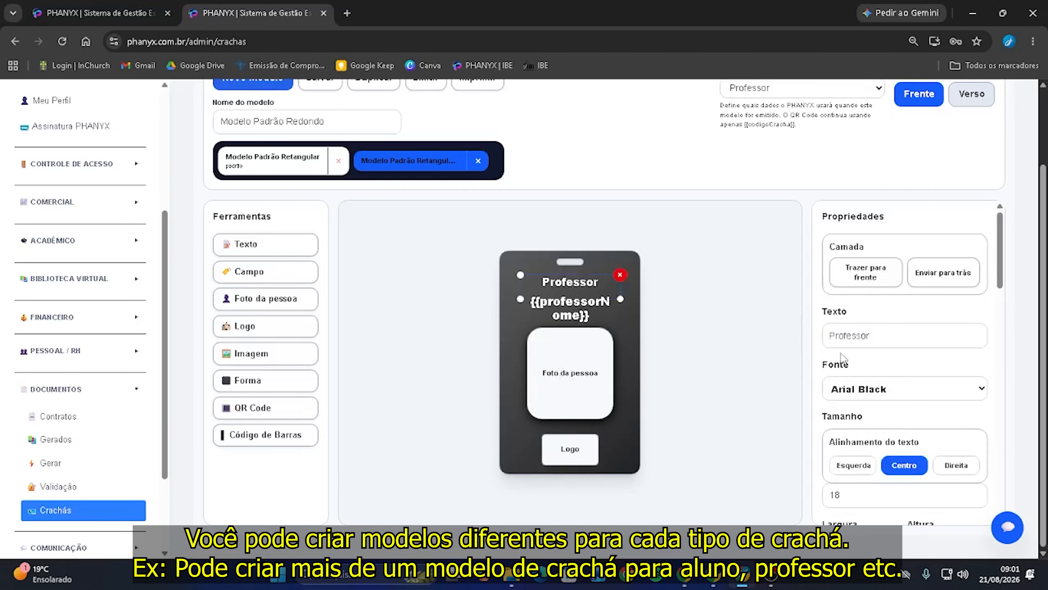
{"action": "scroll", "coordinate": [842, 357], "scroll_direction": "down", "scroll_amount": 3}
{"action": "double_click", "coordinate": [834, 364]}
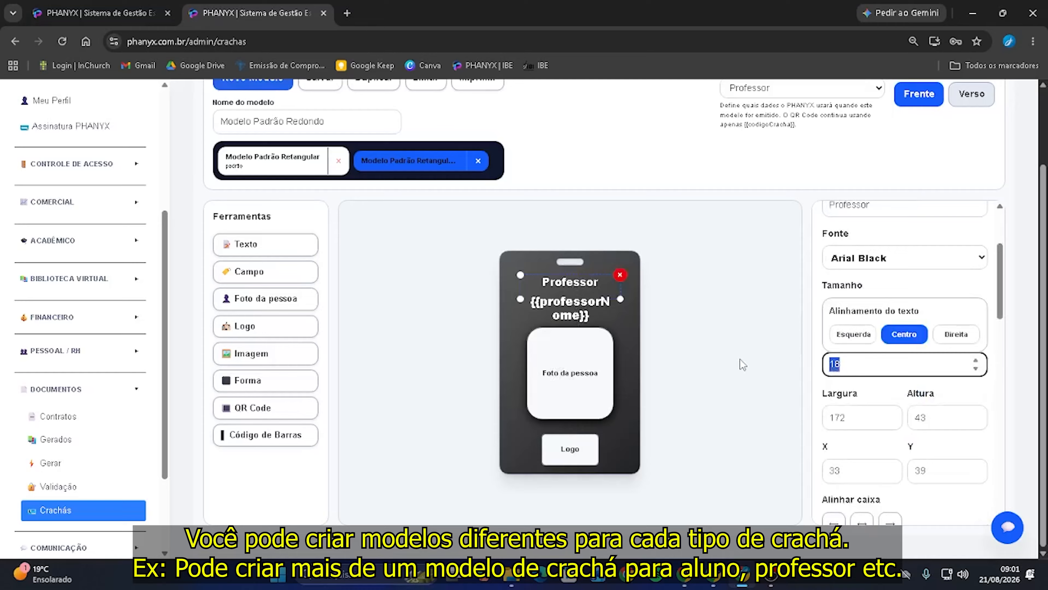
{"action": "type", "text": "14"}
- Set the font size of the dynamic teacher name field to 16
{"action": "left_click", "coordinate": [580, 302]}
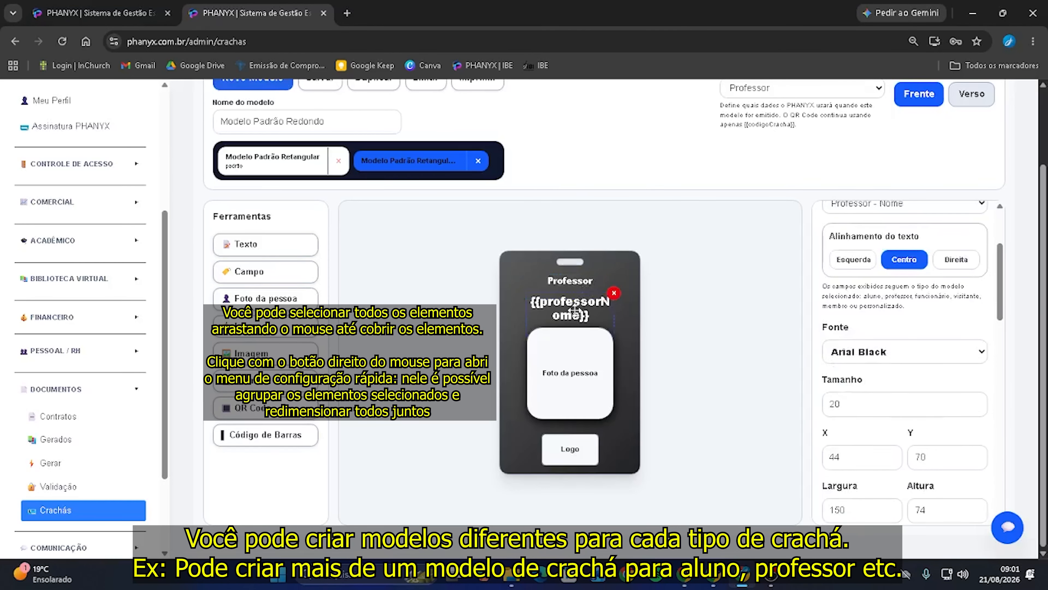
{"action": "left_click", "coordinate": [853, 398]}
{"action": "key", "text": "BackSpace"}
{"action": "key", "text": "BackSpace"}
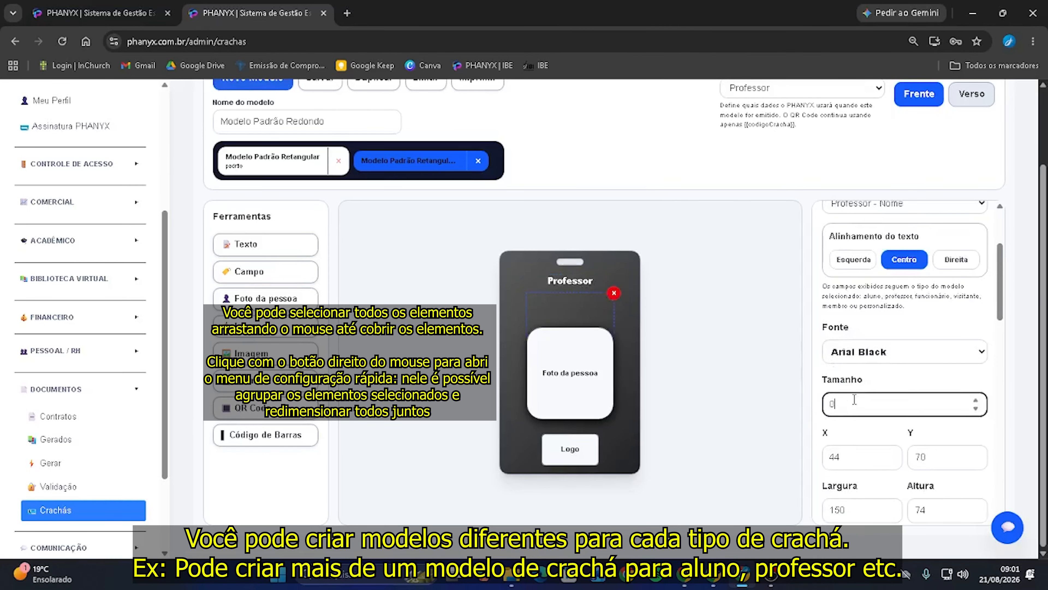
{"action": "type", "text": "16"}
{"action": "left_click", "coordinate": [725, 306]}
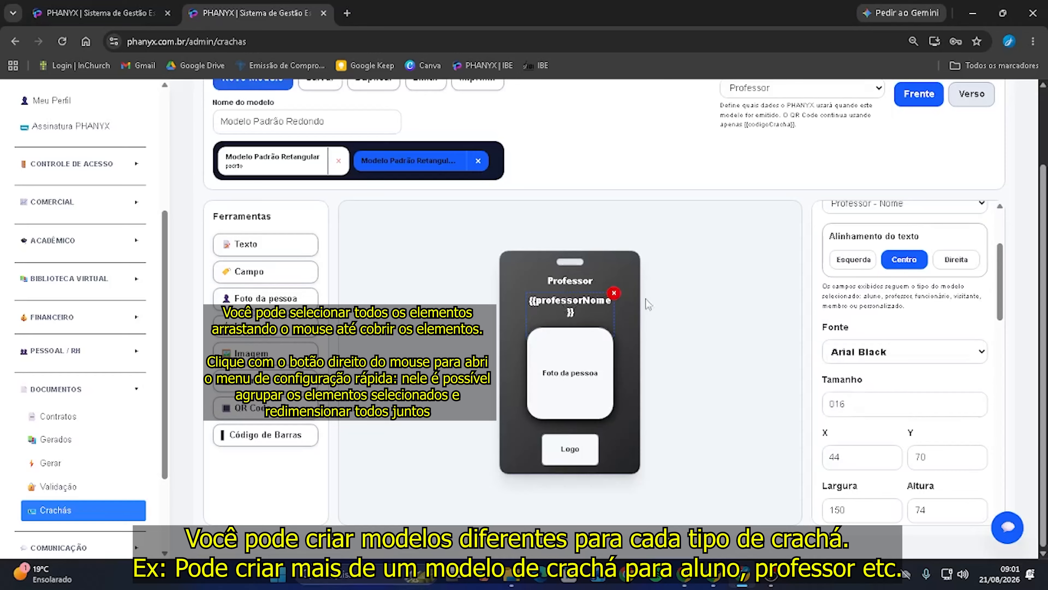
- Move the teacher name field and the "Professor" text up toward the slot and delete the logo
{"action": "mouse_move", "coordinate": [584, 298]}
{"action": "left_mouse_down"}
{"action": "mouse_move", "coordinate": [580, 271]}
{"action": "mouse_move", "coordinate": [583, 296]}
{"action": "left_mouse_up"}
{"action": "left_click", "coordinate": [580, 278]}
{"action": "left_click", "coordinate": [578, 448]}
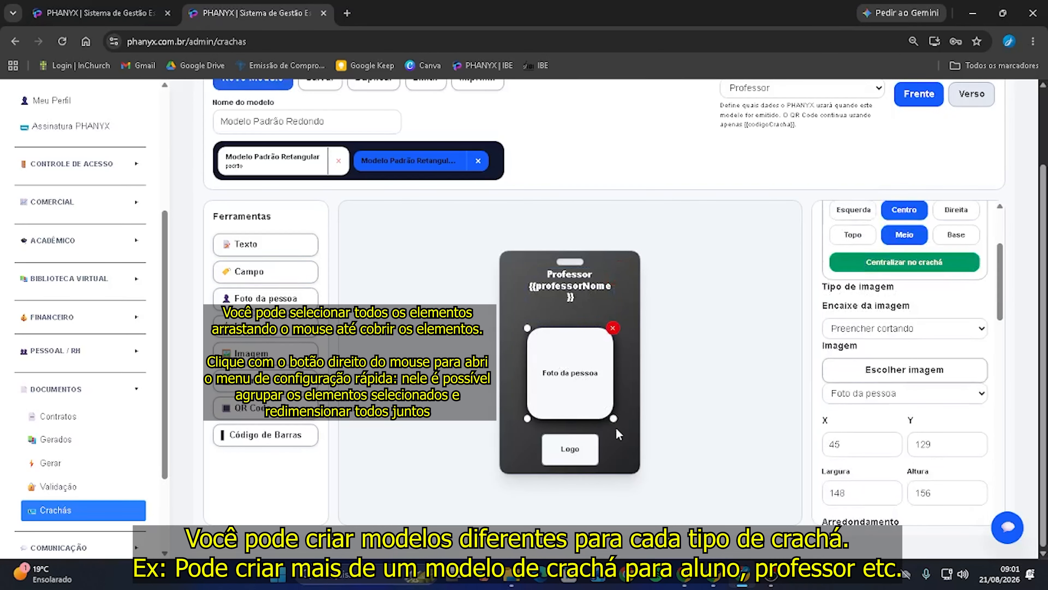
{"action": "left_click", "coordinate": [600, 432]}
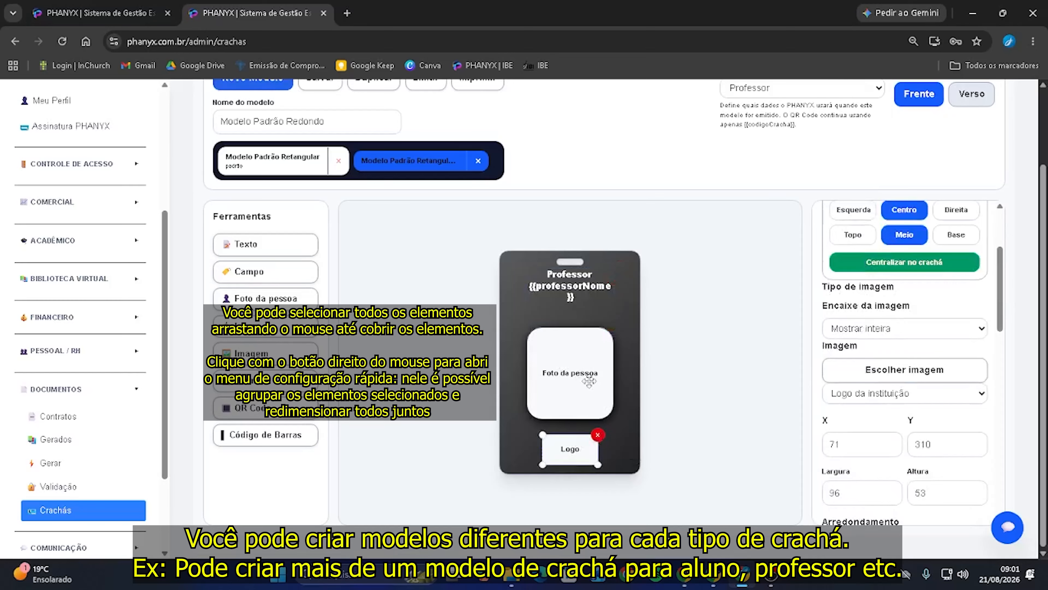
- Shrink the person's photo box and place it directly below the teacher name field
{"action": "left_click", "coordinate": [585, 377]}
{"action": "left_click_drag", "start_coordinate": [612, 420], "coordinate": [589, 387]}
{"action": "left_click_drag", "start_coordinate": [563, 358], "coordinate": [576, 338]}
- Set the badge format to Redondo
{"action": "scroll", "coordinate": [840, 324], "scroll_direction": "up", "scroll_amount": 2}
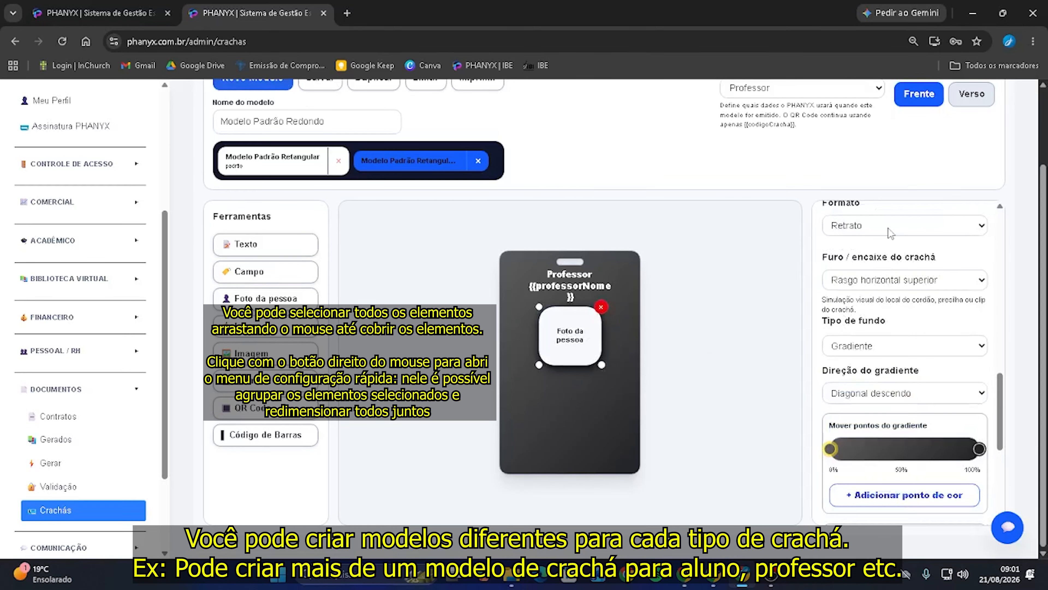
{"action": "left_click", "coordinate": [904, 225]}
{"action": "left_click", "coordinate": [850, 290]}
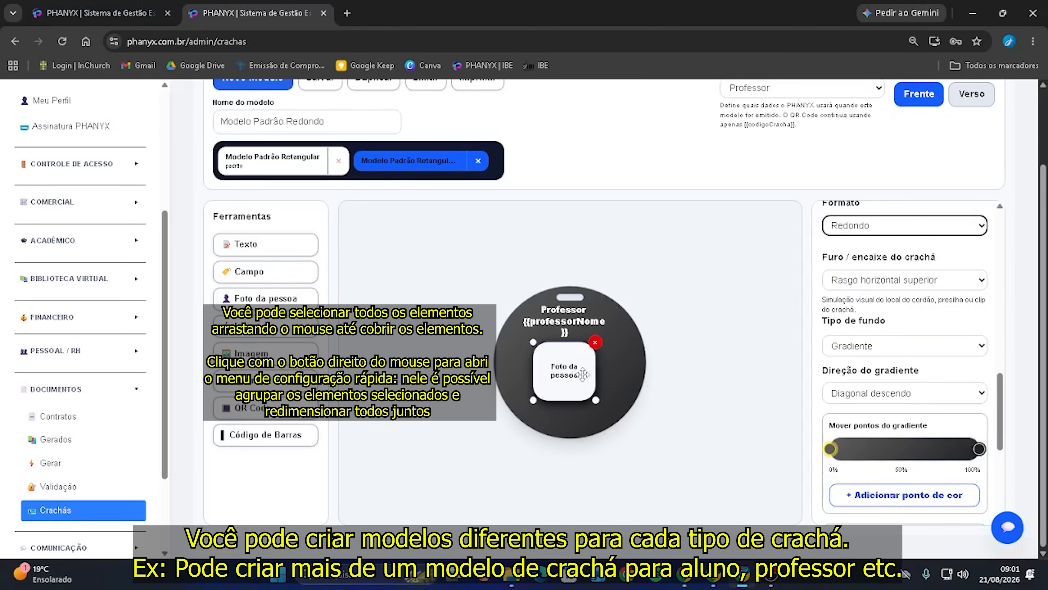
- Enlarge the photo box slightly and rearrange it with the "Professor" text and name field inside the round badge
{"action": "left_click_drag", "start_coordinate": [579, 371], "coordinate": [577, 392]}
{"action": "left_click_drag", "start_coordinate": [573, 309], "coordinate": [577, 310]}
{"action": "left_click_drag", "start_coordinate": [585, 397], "coordinate": [587, 399]}
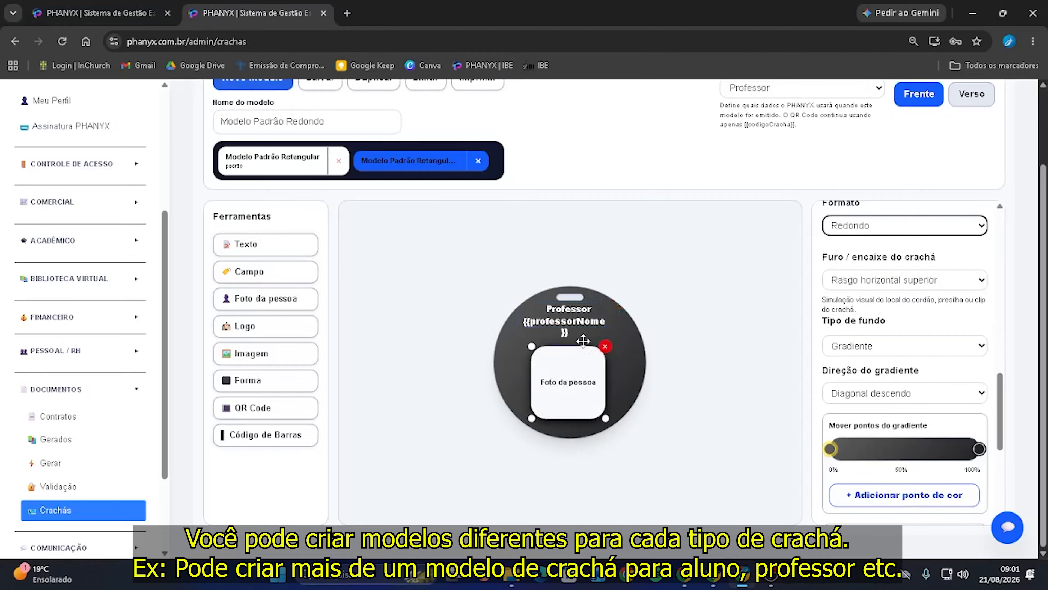
{"action": "left_click_drag", "start_coordinate": [575, 325], "coordinate": [580, 328]}
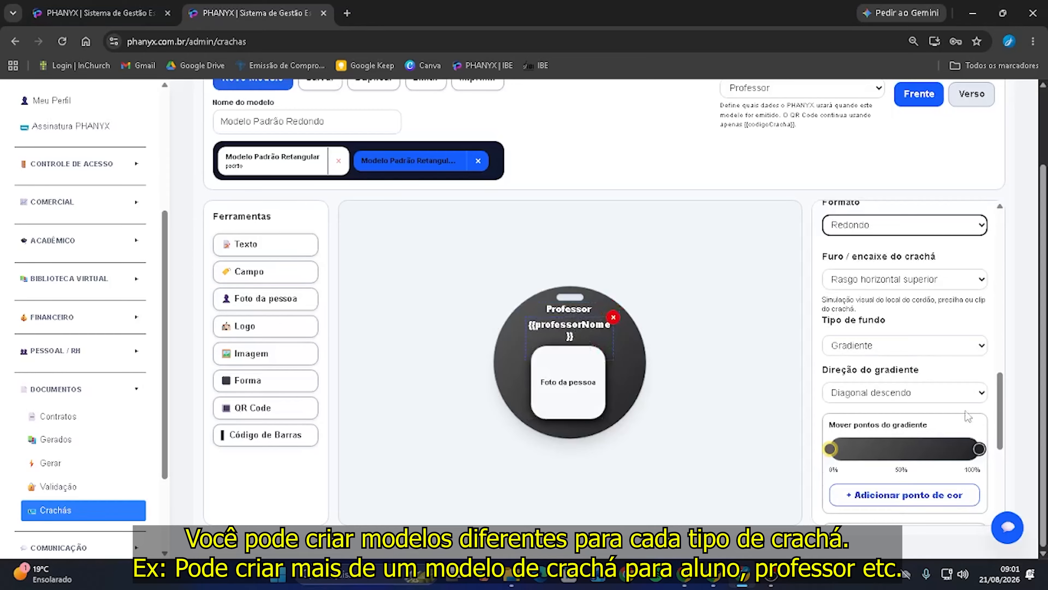
- Center the "Professor" text and the photo box horizontally on the badge
{"action": "scroll", "coordinate": [966, 413], "scroll_direction": "up", "scroll_amount": 5}
{"action": "scroll", "coordinate": [919, 367], "scroll_direction": "down", "scroll_amount": 1}
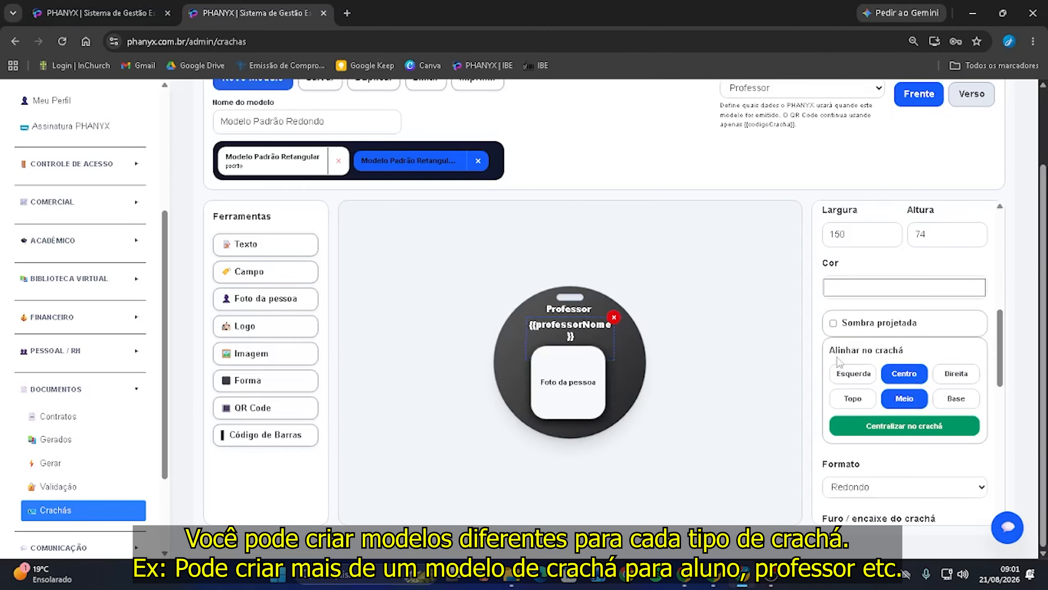
{"action": "left_click", "coordinate": [561, 309]}
{"action": "left_click", "coordinate": [572, 372]}
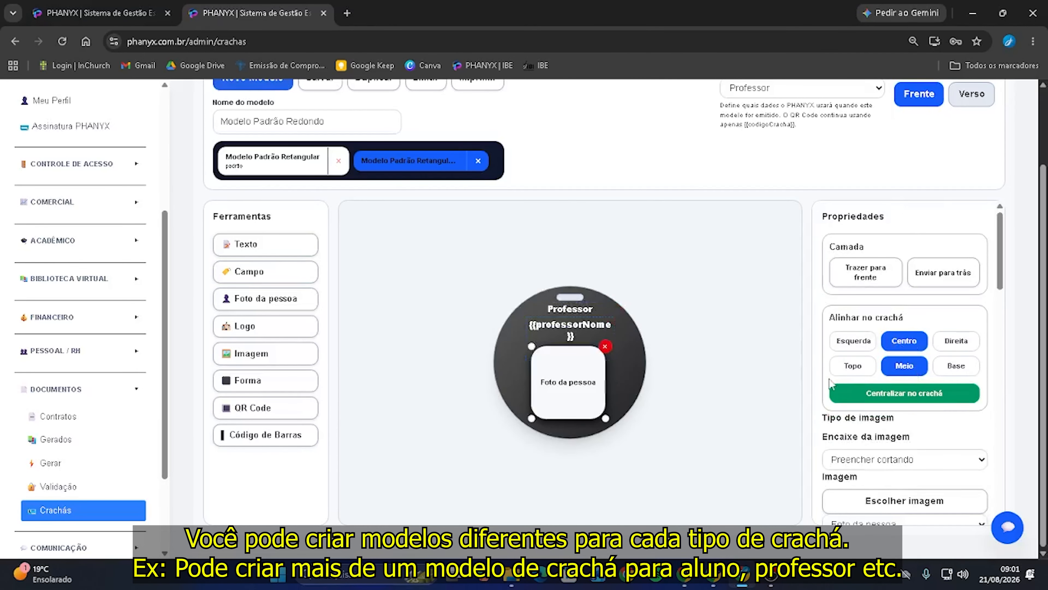
{"action": "left_click", "coordinate": [906, 342]}
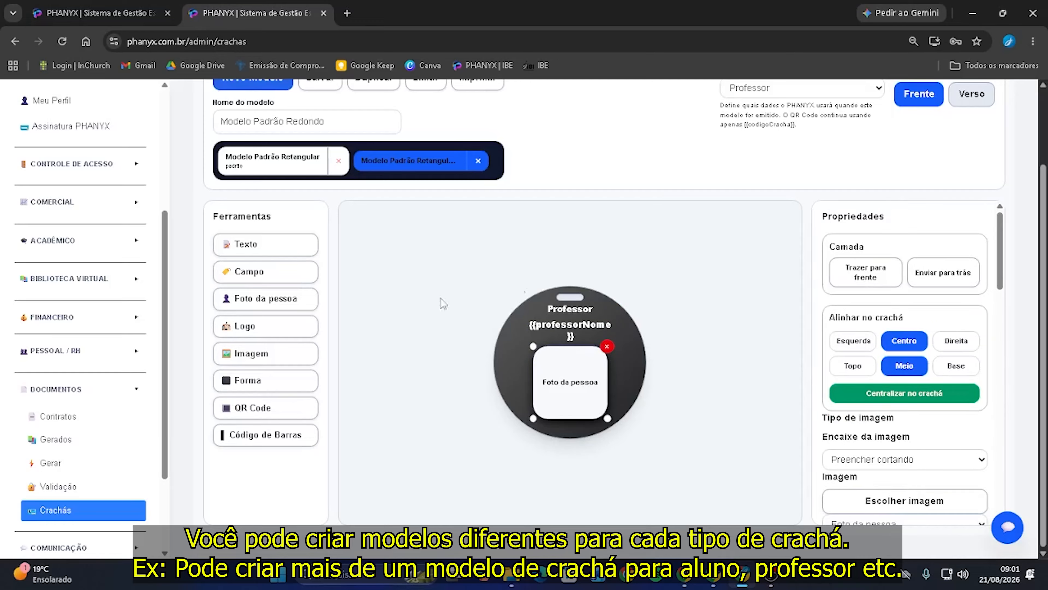
- Set the teacher name field's width to 175 so the placeholder fits on one line
{"action": "left_click", "coordinate": [583, 323]}
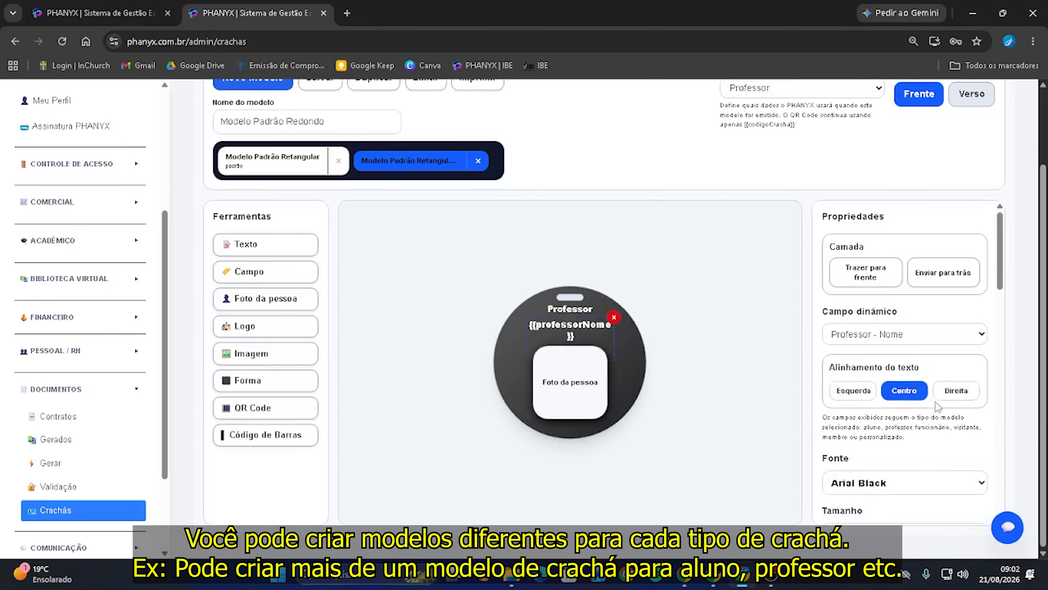
{"action": "scroll", "coordinate": [925, 413], "scroll_direction": "down", "scroll_amount": 5}
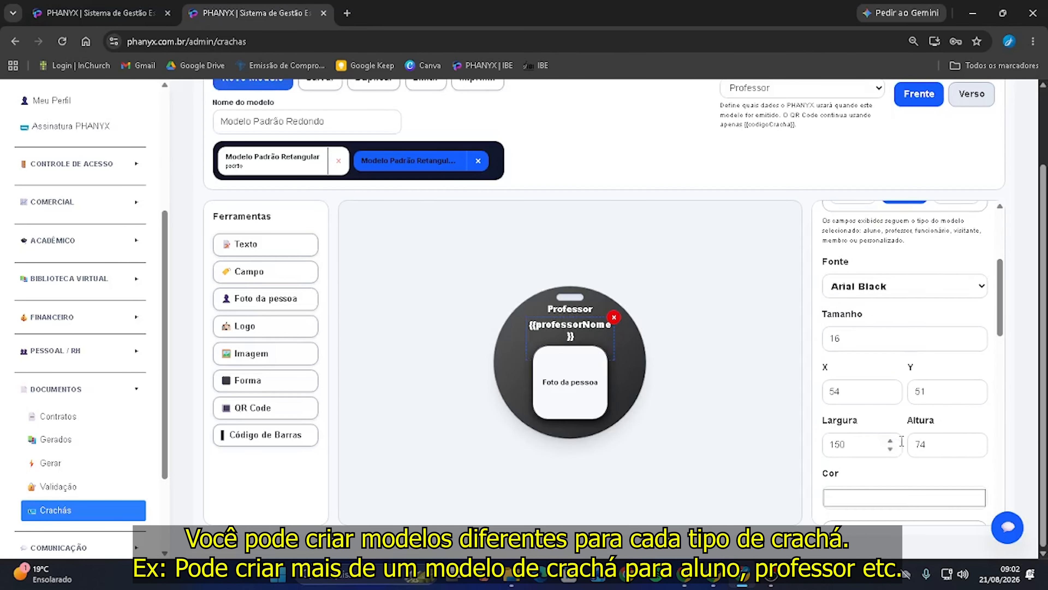
{"action": "scroll", "coordinate": [863, 444], "scroll_direction": "up", "scroll_amount": 2}
{"action": "scroll", "coordinate": [863, 444], "scroll_direction": "down", "scroll_amount": 4}
{"action": "scroll", "coordinate": [863, 399], "scroll_direction": "up", "scroll_amount": 1}
{"action": "left_click", "coordinate": [863, 380]}
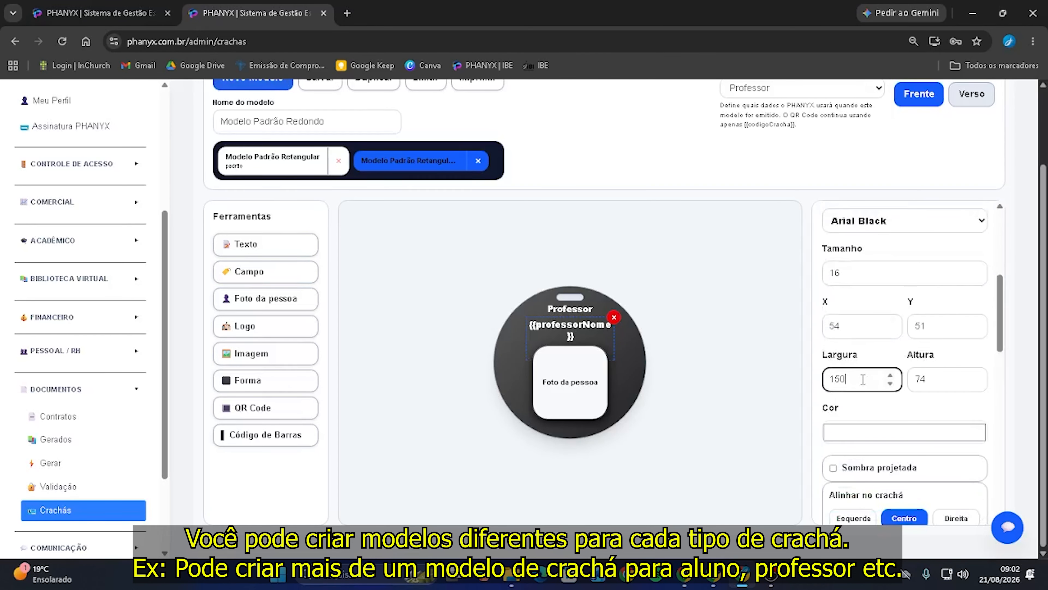
{"action": "key", "text": "BackSpace"}
{"action": "type", "text": "5"}
{"action": "scroll", "coordinate": [863, 379], "scroll_direction": "up", "scroll_amount": 20}
{"action": "left_click", "coordinate": [721, 300]}
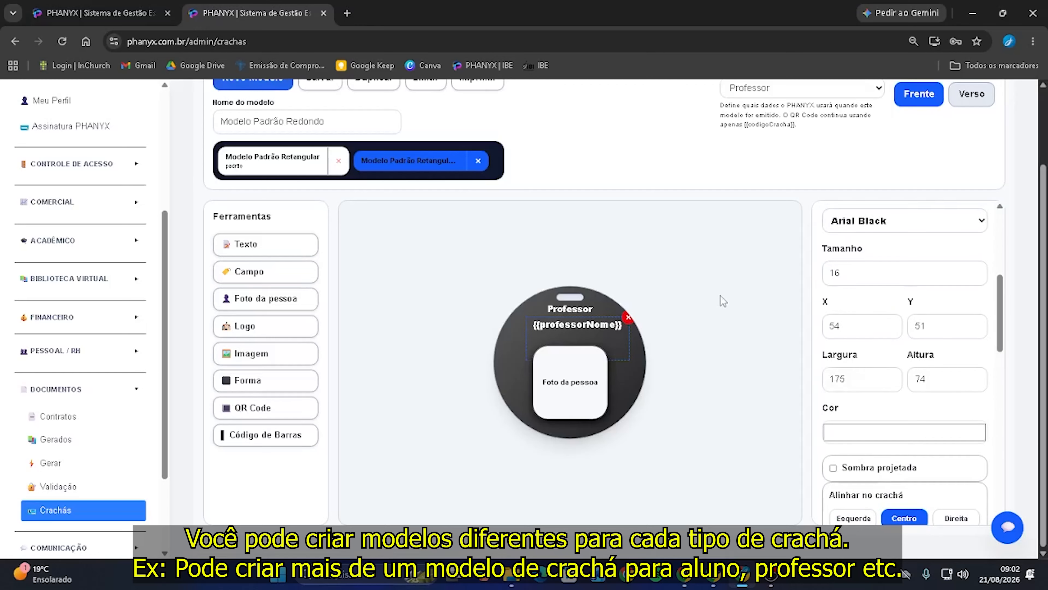
- Move the name field between the "Professor" text and the photo, raise the photo slightly and center it horizontally
{"action": "left_click_drag", "start_coordinate": [585, 330], "coordinate": [583, 332]}
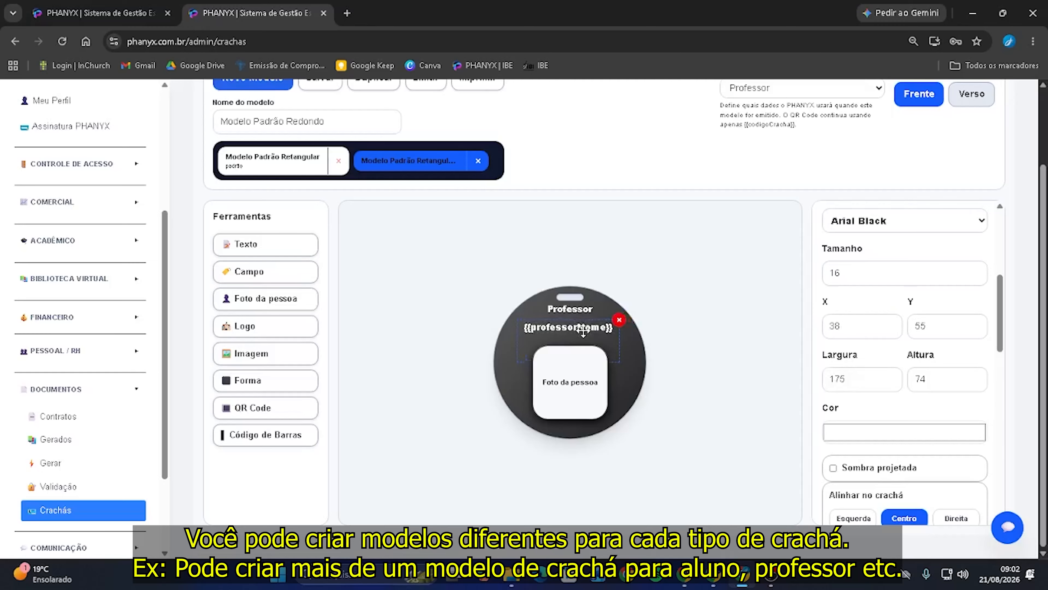
{"action": "left_click", "coordinate": [576, 388]}
{"action": "left_click_drag", "start_coordinate": [575, 388], "coordinate": [575, 384]}
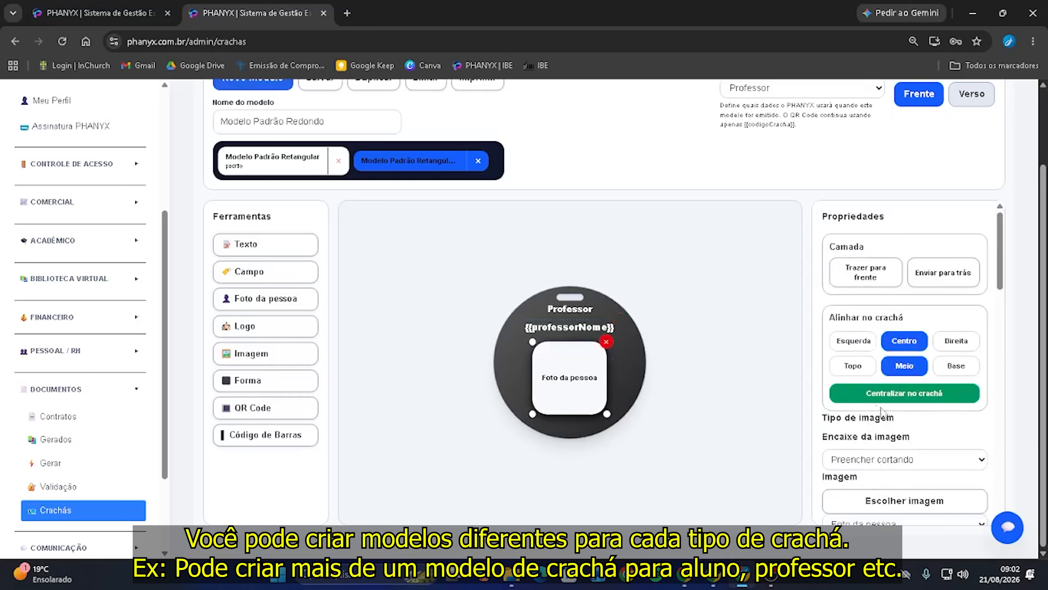
{"action": "left_click", "coordinate": [911, 341]}
{"action": "left_click", "coordinate": [573, 327]}
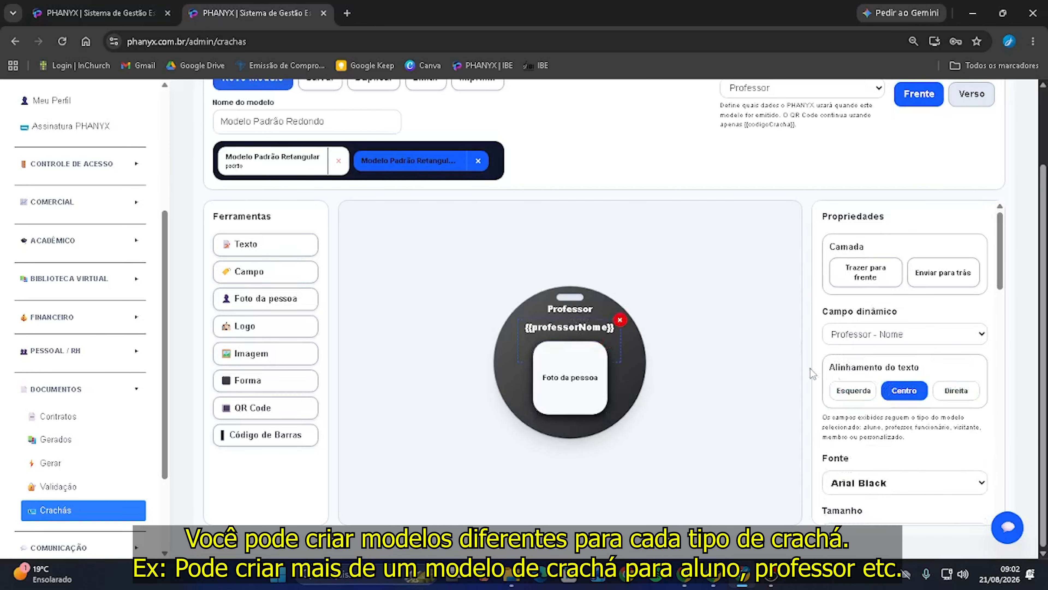
- Switch to the back of the round badge, enlarge the star shape and reposition it to fill the background behind the QR Code
{"action": "left_click", "coordinate": [580, 310]}
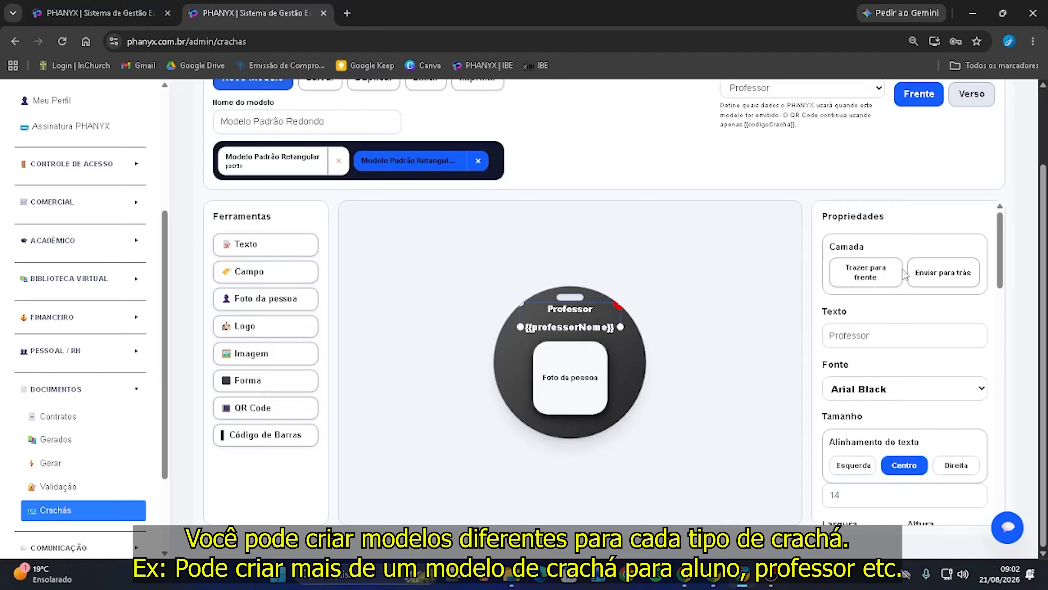
{"action": "left_click", "coordinate": [965, 102]}
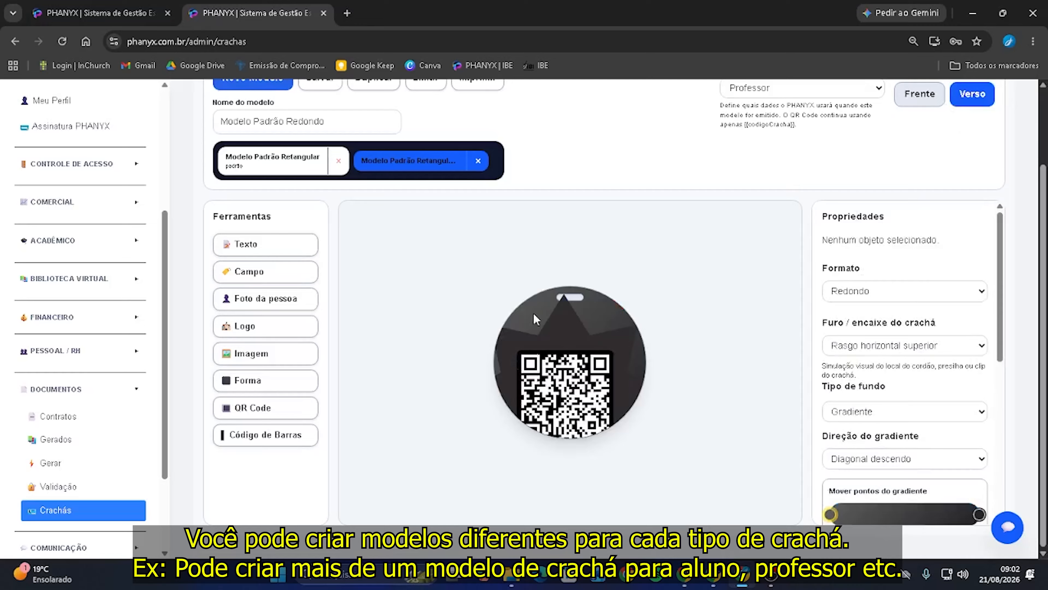
{"action": "left_click", "coordinate": [574, 329]}
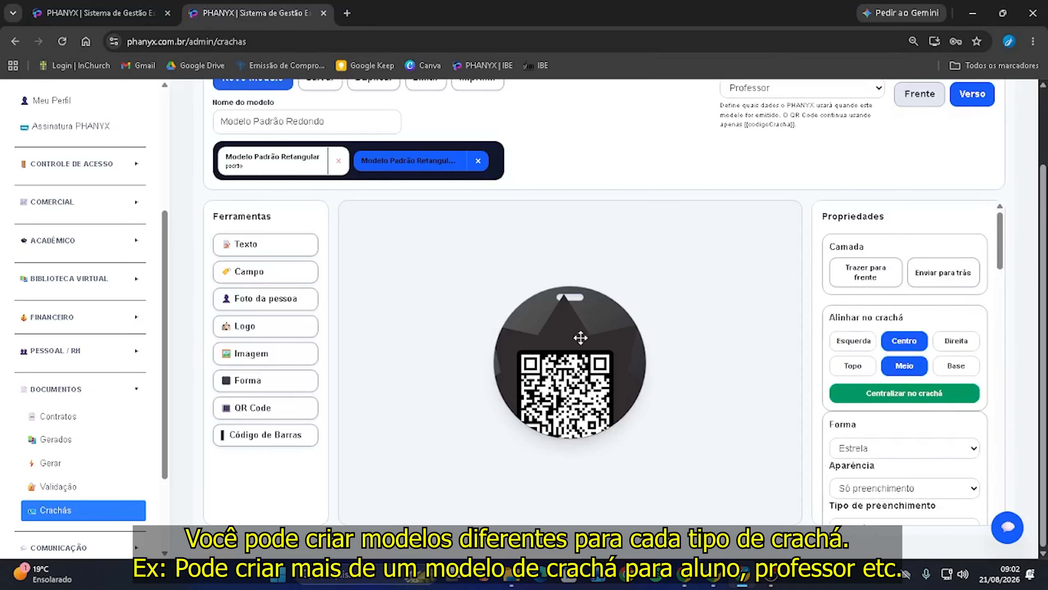
{"action": "left_click_drag", "start_coordinate": [574, 335], "coordinate": [521, 357]}
{"action": "left_click_drag", "start_coordinate": [586, 325], "coordinate": [717, 319]}
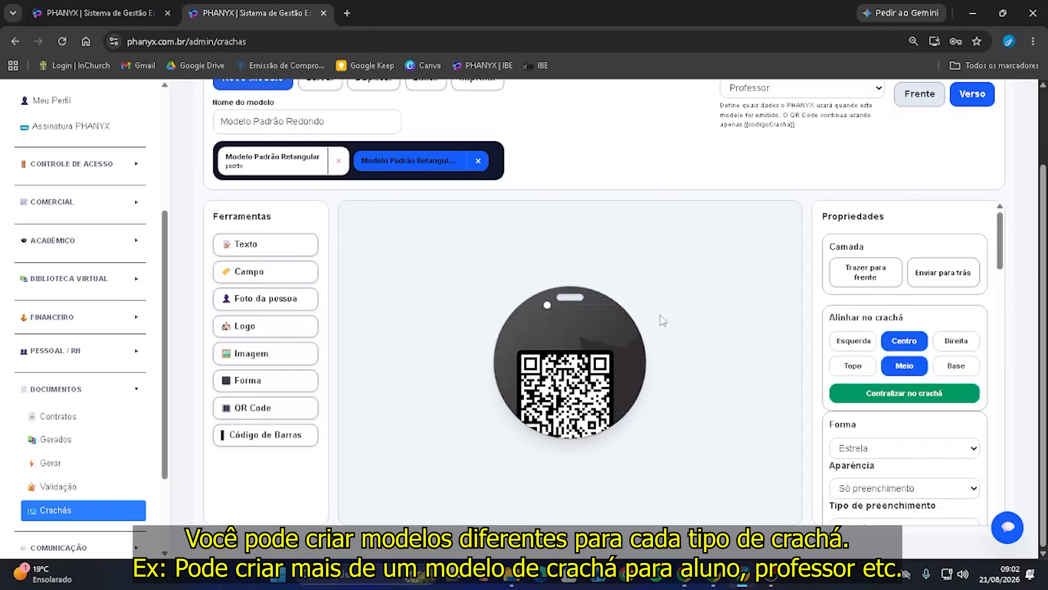
{"action": "left_click_drag", "start_coordinate": [550, 303], "coordinate": [597, 351]}
{"action": "left_click_drag", "start_coordinate": [632, 382], "coordinate": [555, 326]}
{"action": "key", "text": "ctrl+z"}
{"action": "left_click_drag", "start_coordinate": [626, 373], "coordinate": [614, 345]}
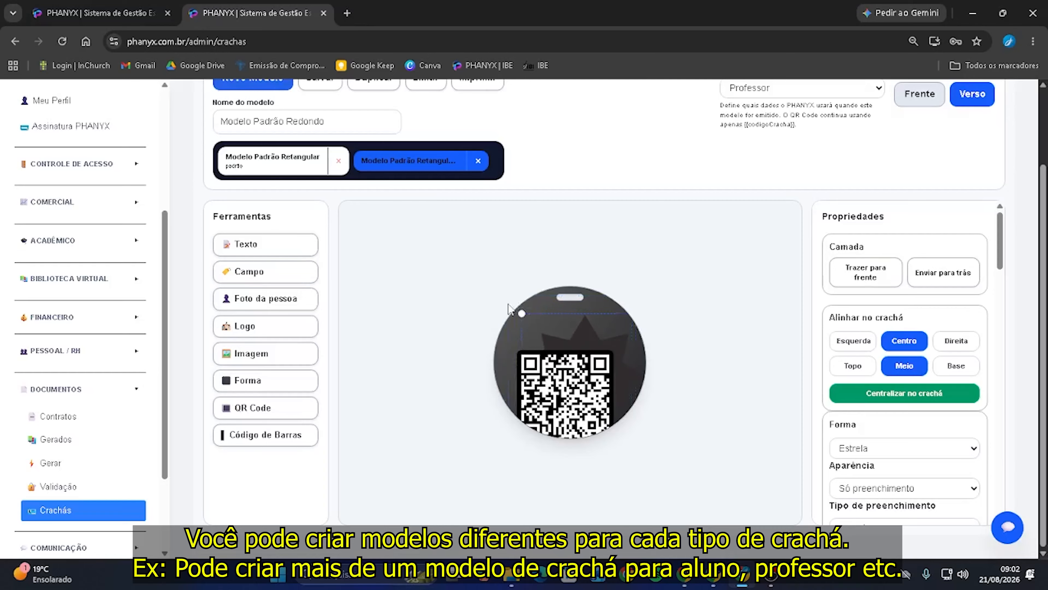
{"action": "left_click_drag", "start_coordinate": [509, 303], "coordinate": [477, 282]}
{"action": "mouse_move", "coordinate": [558, 322]}
{"action": "left_mouse_down"}
{"action": "mouse_move", "coordinate": [564, 330]}
{"action": "mouse_move", "coordinate": [563, 314]}
{"action": "left_mouse_up"}
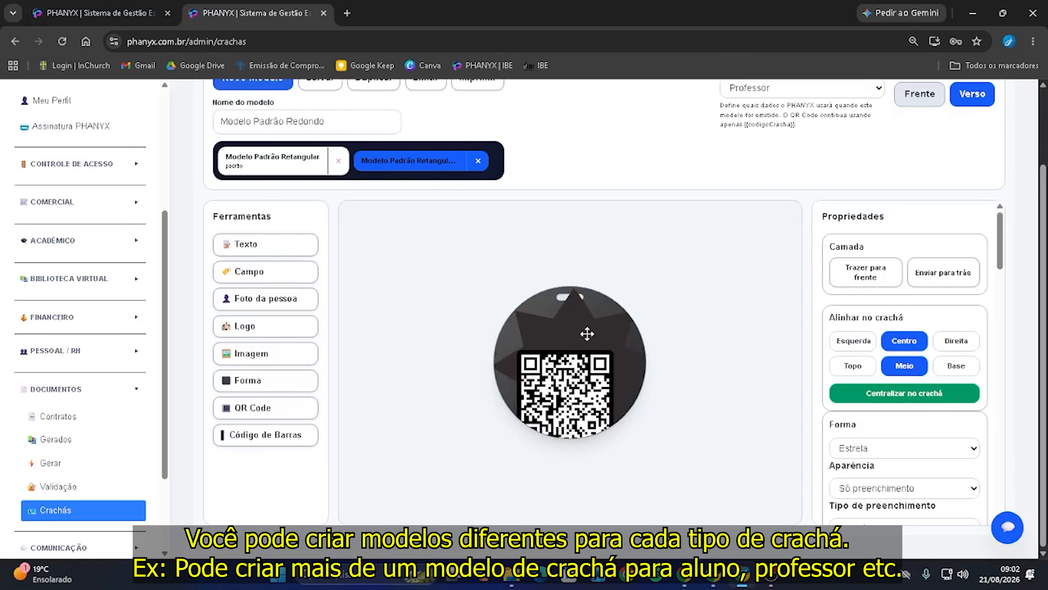
- Shrink the QR Code on the round badge's back and center it on the badge
{"action": "left_click", "coordinate": [591, 365]}
{"action": "left_click_drag", "start_coordinate": [591, 366], "coordinate": [597, 333]}
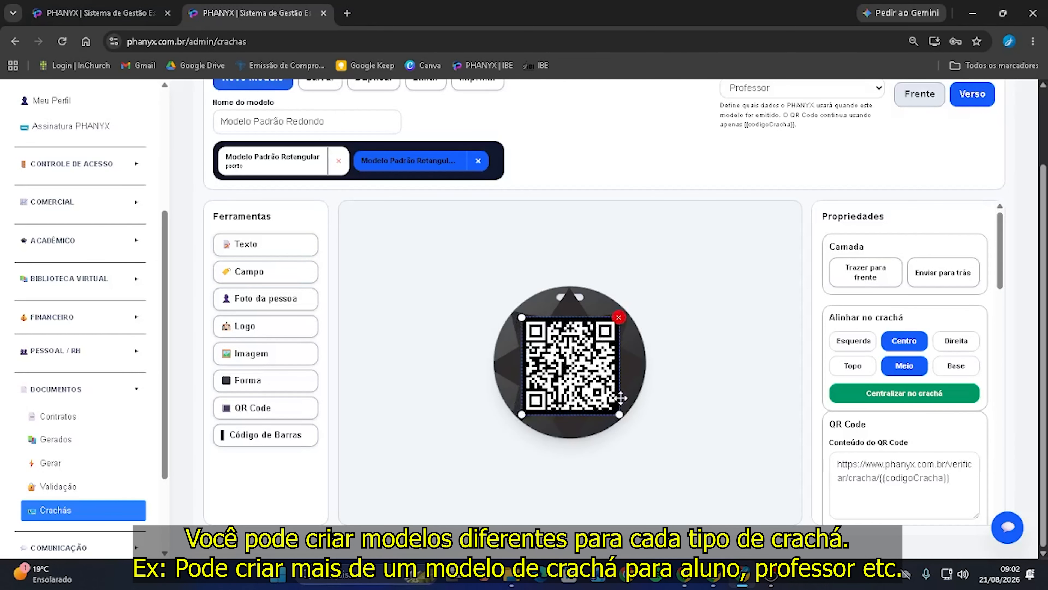
{"action": "left_click_drag", "start_coordinate": [620, 412], "coordinate": [598, 392]}
{"action": "left_click_drag", "start_coordinate": [562, 341], "coordinate": [573, 353]}
{"action": "left_click", "coordinate": [873, 394]}
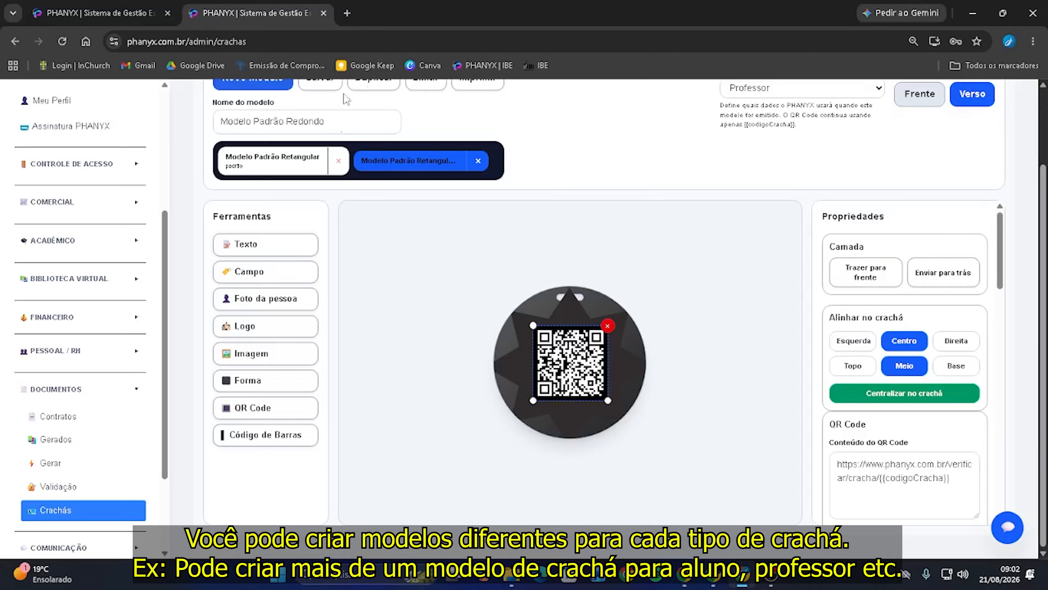
- Check both sides of the round badge and save the model "Modelo Padrão Redondo"
{"action": "scroll", "coordinate": [519, 252], "scroll_direction": "up", "scroll_amount": 2}
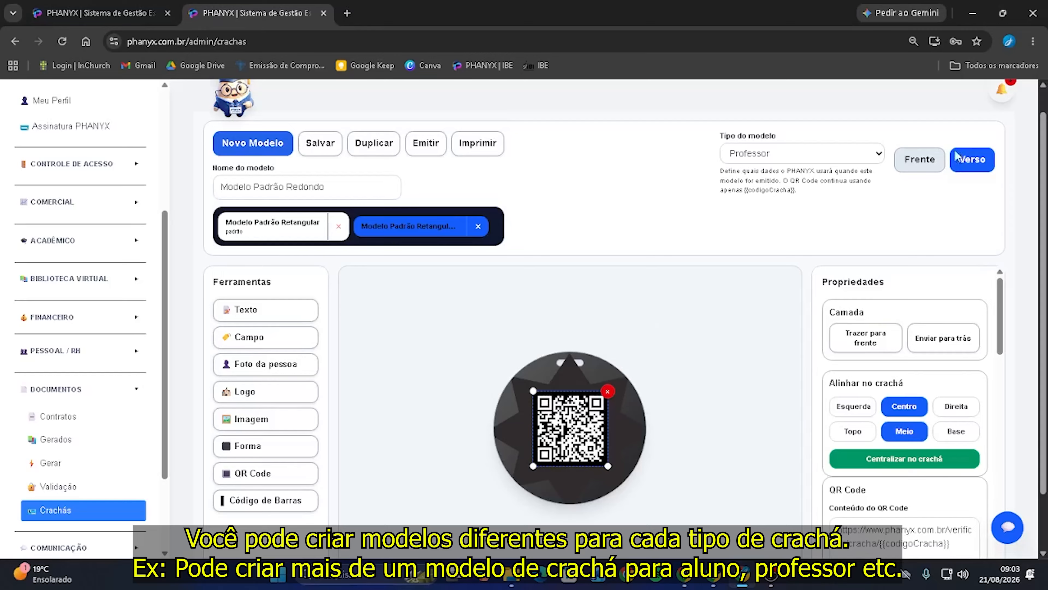
{"action": "left_click", "coordinate": [934, 161]}
{"action": "left_click", "coordinate": [972, 161]}
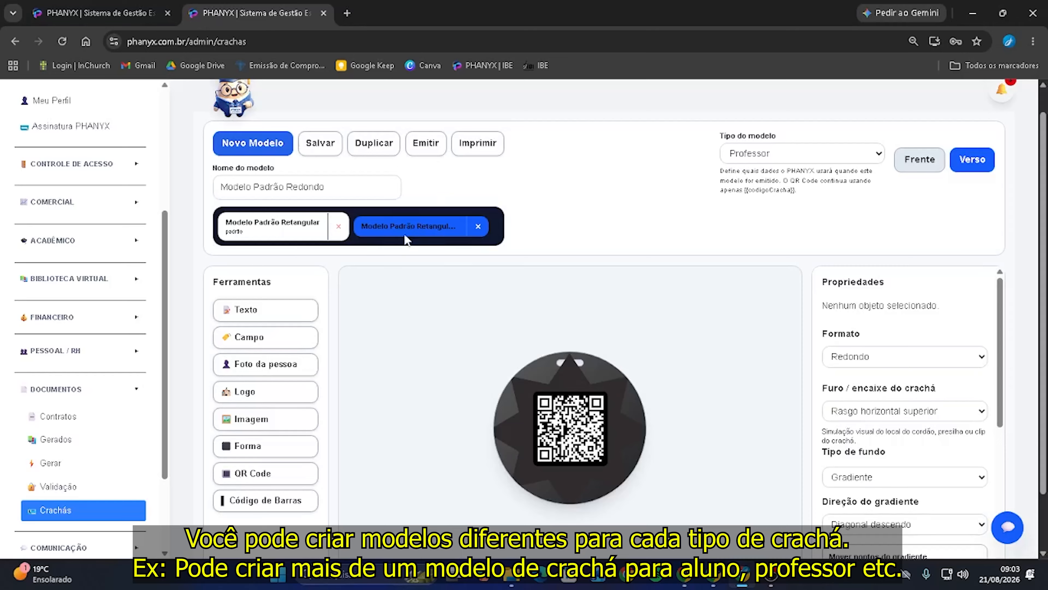
{"action": "left_click", "coordinate": [317, 153]}
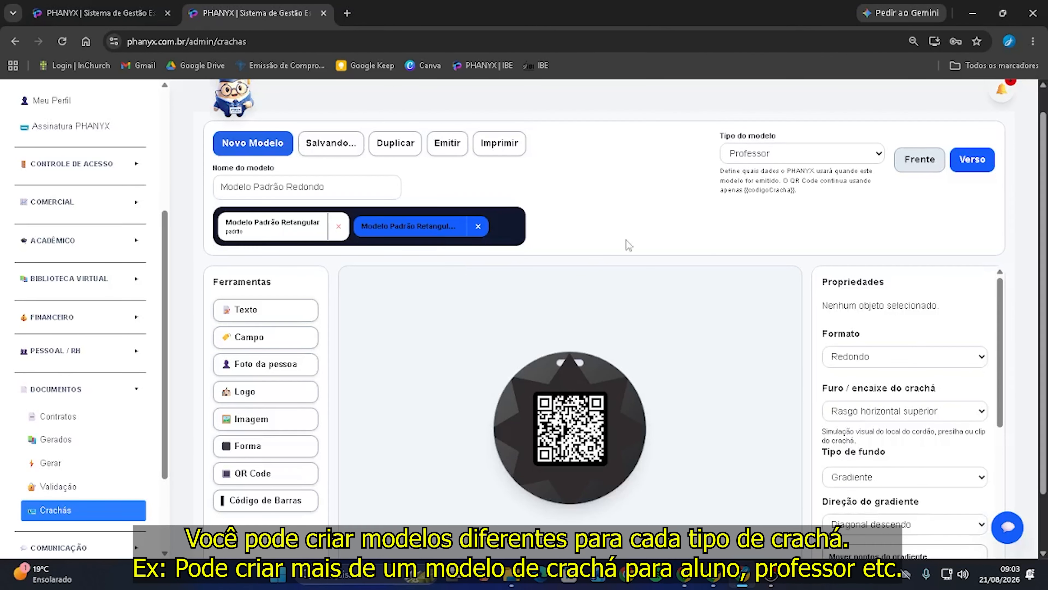
- Review the front and back of the saved round badge
{"action": "left_click", "coordinate": [920, 159]}
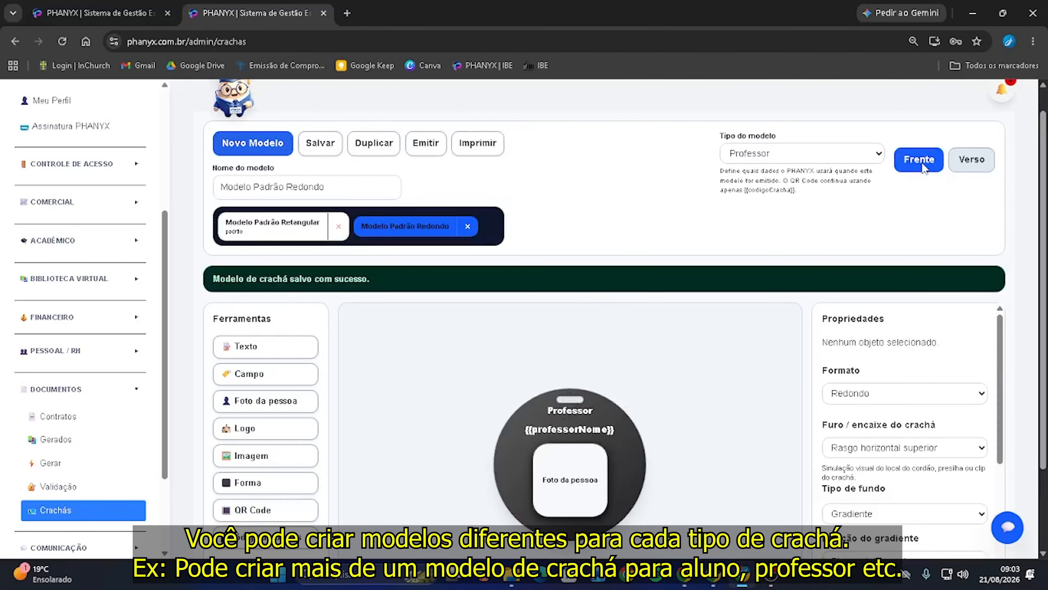
{"action": "left_click", "coordinate": [958, 162]}
{"action": "left_click", "coordinate": [931, 162]}
{"action": "left_click", "coordinate": [960, 161]}
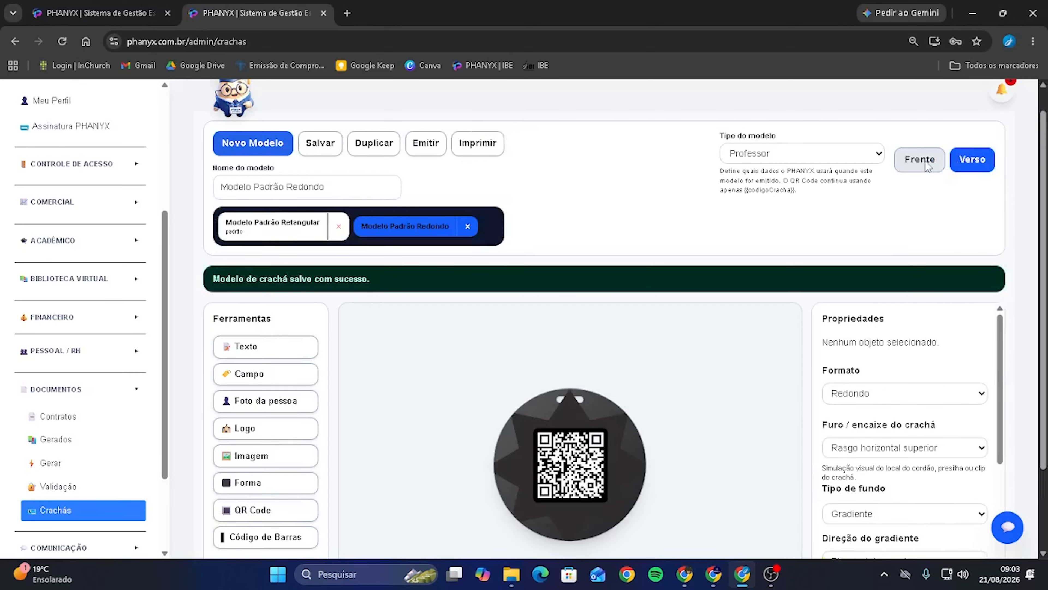
{"action": "left_click", "coordinate": [928, 162]}
- Open the "Modelo Padrão Retangular" model and compare its front and back sides
{"action": "left_click", "coordinate": [257, 229]}
{"action": "scroll", "coordinate": [743, 310], "scroll_direction": "down", "scroll_amount": 1}
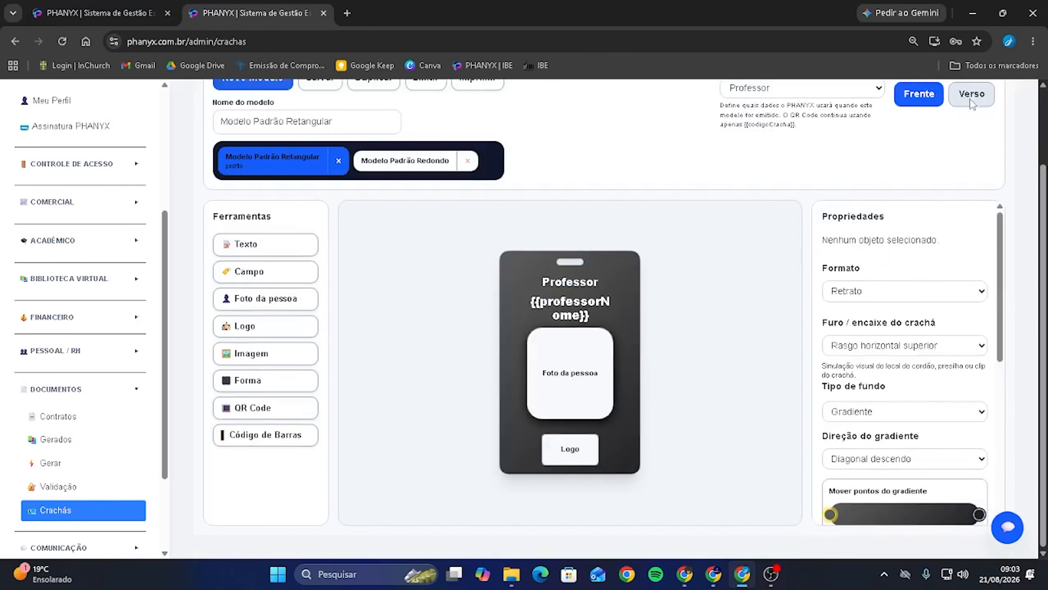
{"action": "left_click", "coordinate": [974, 104]}
{"action": "left_click", "coordinate": [940, 101]}
{"action": "left_click", "coordinate": [973, 98]}
{"action": "left_click", "coordinate": [935, 96]}
{"action": "scroll", "coordinate": [582, 379], "scroll_direction": "up", "scroll_amount": 1}
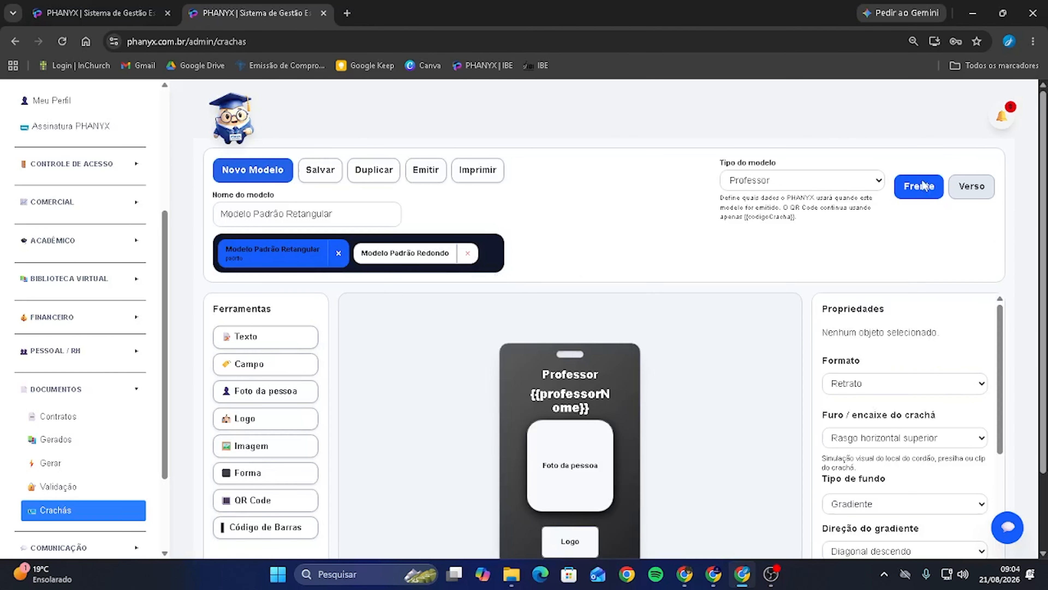
{"action": "left_click", "coordinate": [971, 188]}
{"action": "left_click", "coordinate": [920, 193]}
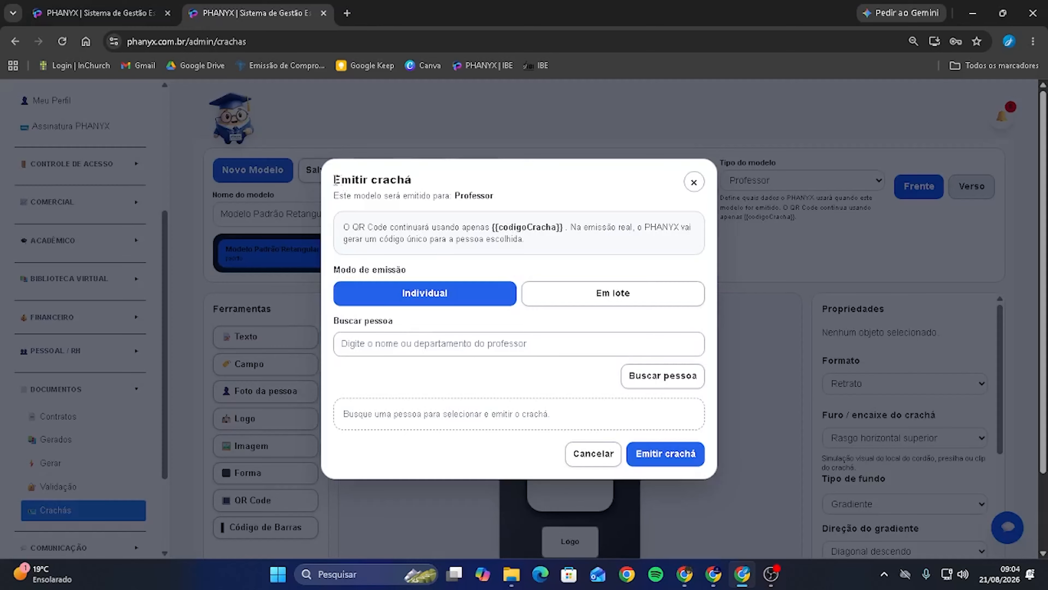
- Read the "Emitir crachá" dialog's notes on the recipient type and the {{codigoCracha}} QR Code
{"action": "left_click_drag", "start_coordinate": [340, 195], "coordinate": [488, 212]}
{"action": "left_click", "coordinate": [485, 208]}
{"action": "left_click_drag", "start_coordinate": [375, 226], "coordinate": [518, 232]}
{"action": "left_click", "coordinate": [485, 228]}
{"action": "left_click", "coordinate": [433, 227]}
{"action": "left_click_drag", "start_coordinate": [440, 226], "coordinate": [552, 238]}
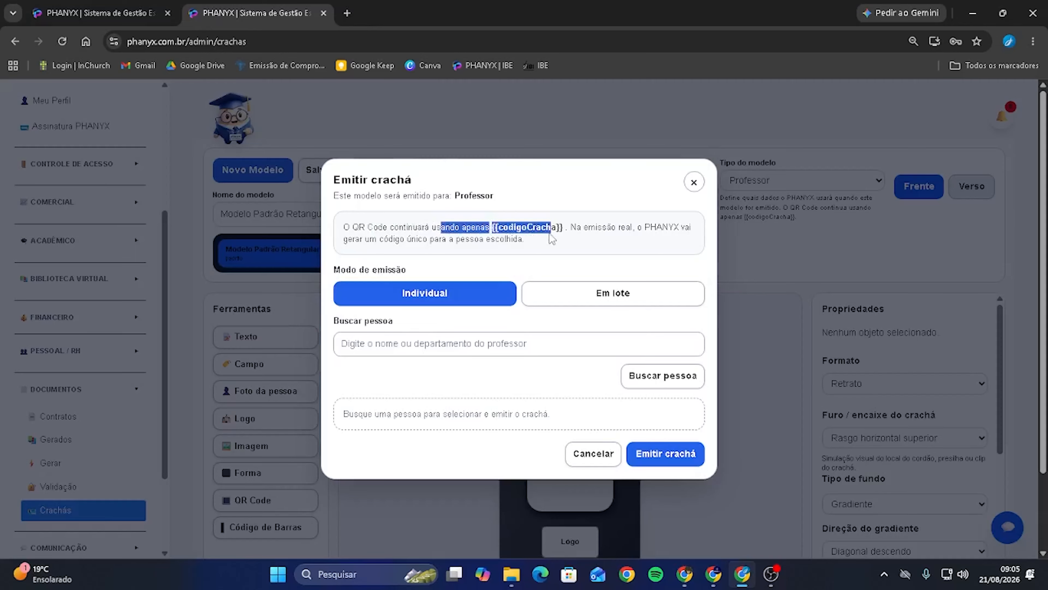
{"action": "left_click", "coordinate": [549, 245]}
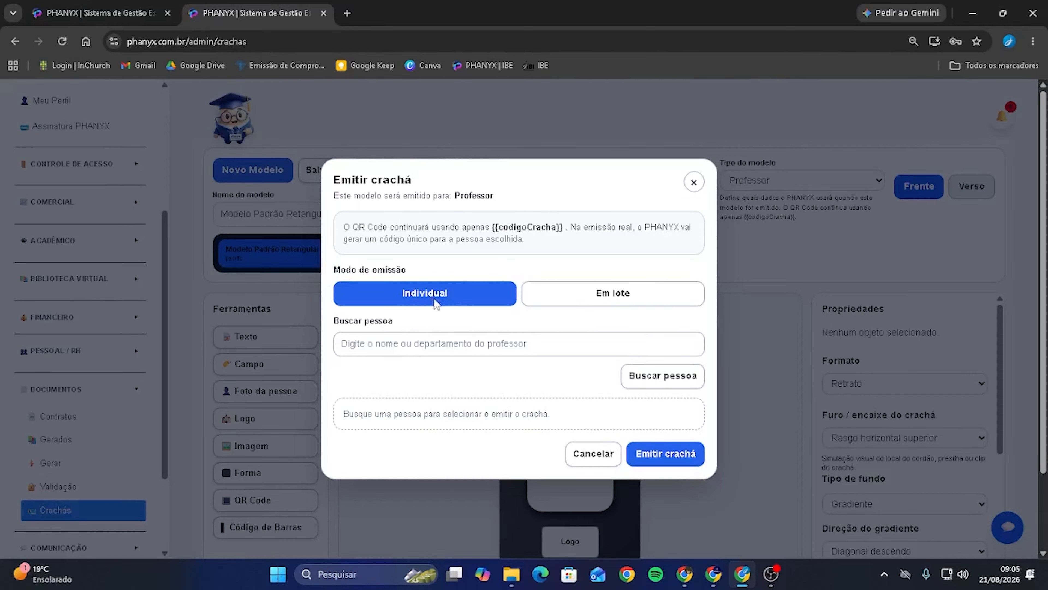
- Keep the issuing mode on Individual and search for the professor by first name
{"action": "left_click", "coordinate": [532, 296]}
{"action": "left_click", "coordinate": [444, 296]}
{"action": "left_click", "coordinate": [418, 346]}
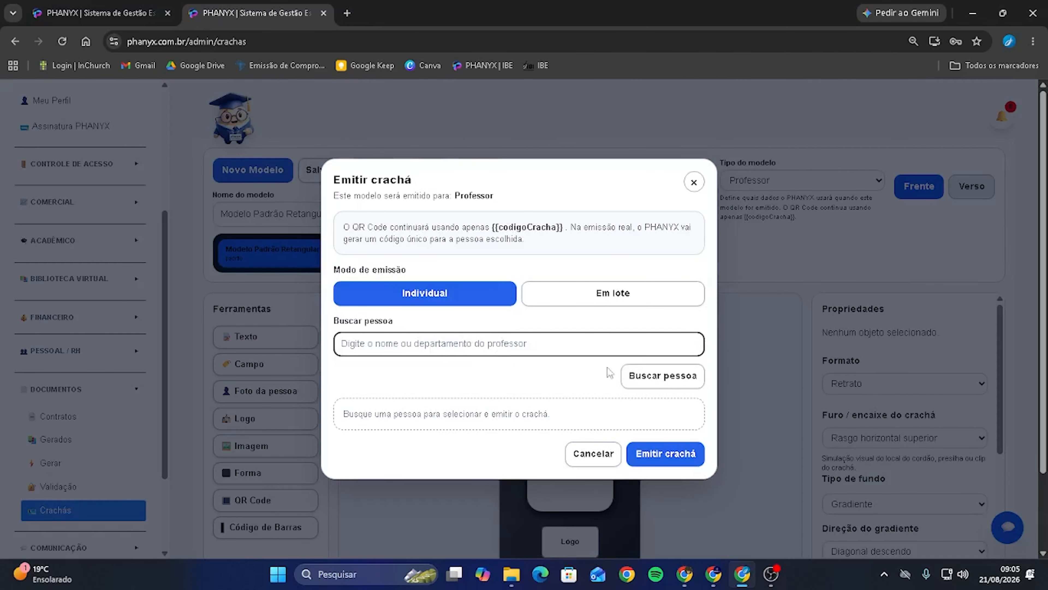
{"action": "type", "text": "Daniel"}
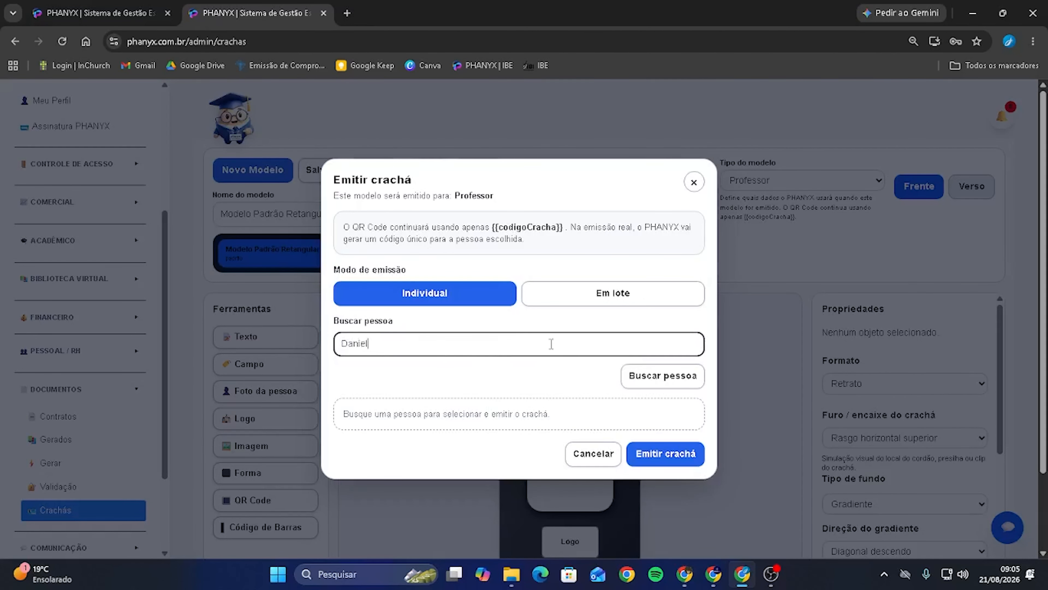
{"action": "left_click", "coordinate": [627, 375]}
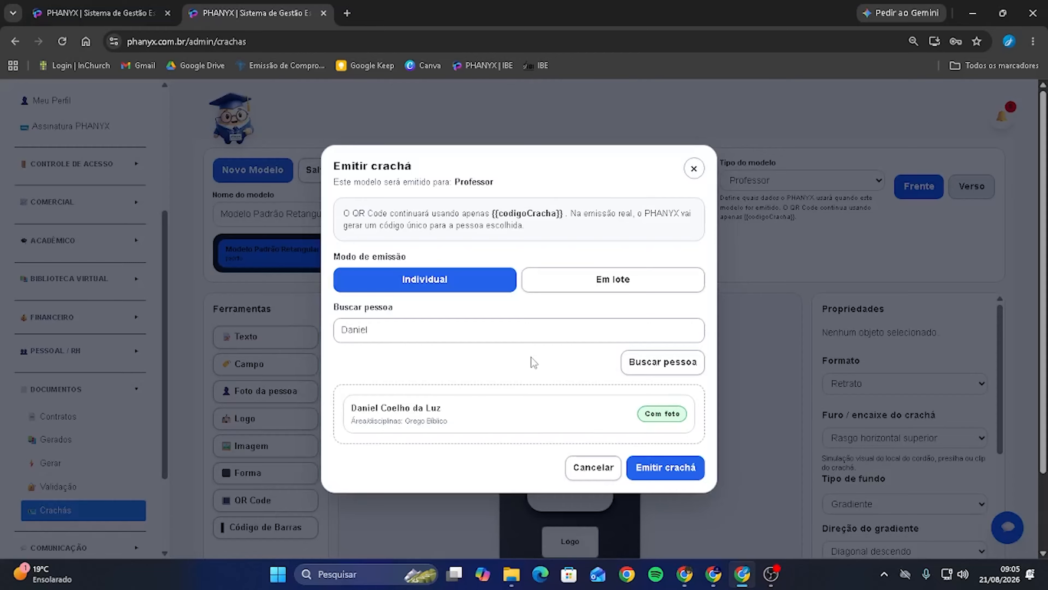
- Explore the "Em lote" issuing mode, trying the department filter and choosing "Todos os professores ativos"
{"action": "left_click", "coordinate": [569, 282]}
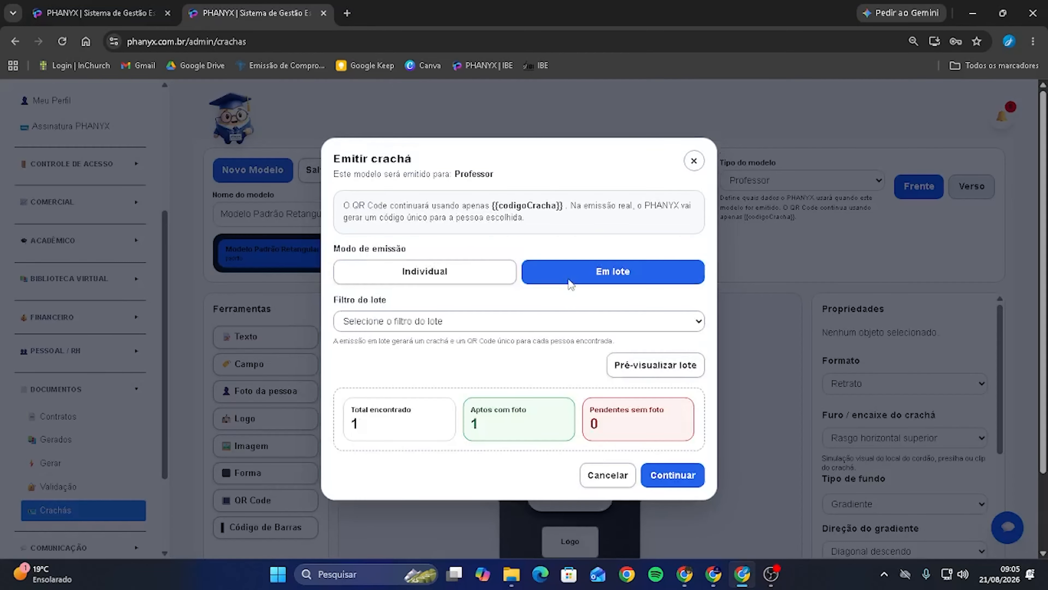
{"action": "left_click", "coordinate": [454, 330]}
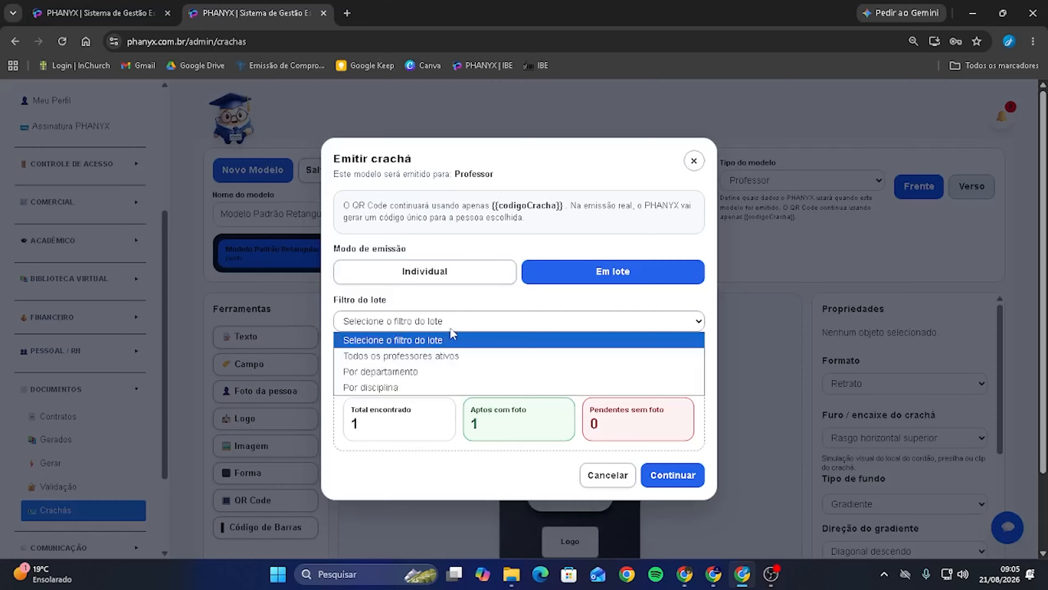
{"action": "left_click", "coordinate": [427, 362]}
{"action": "left_click", "coordinate": [429, 327]}
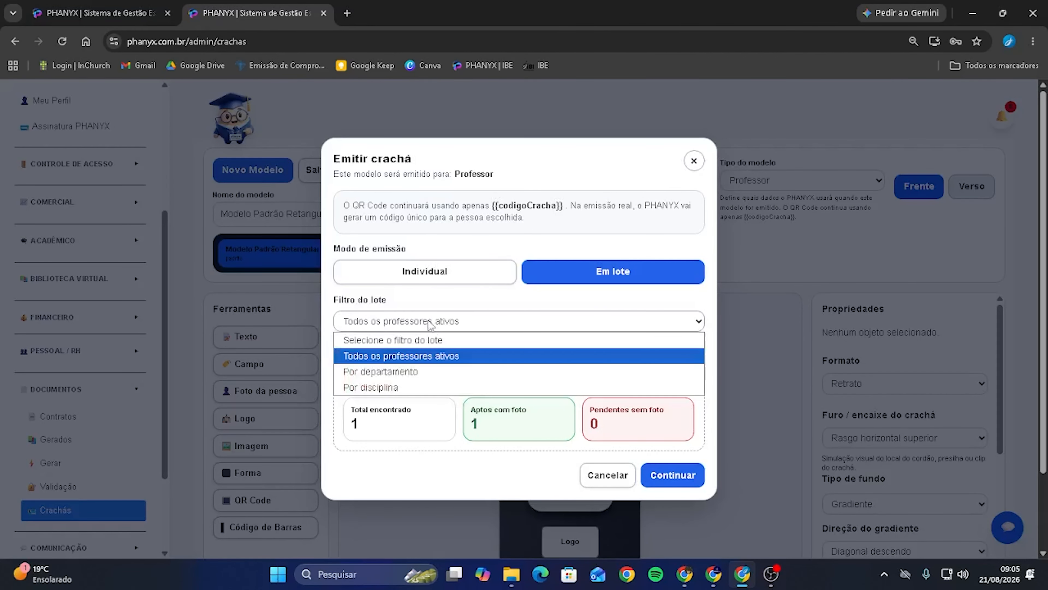
{"action": "left_click", "coordinate": [423, 372]}
{"action": "left_click", "coordinate": [446, 326]}
{"action": "left_click", "coordinate": [429, 356]}
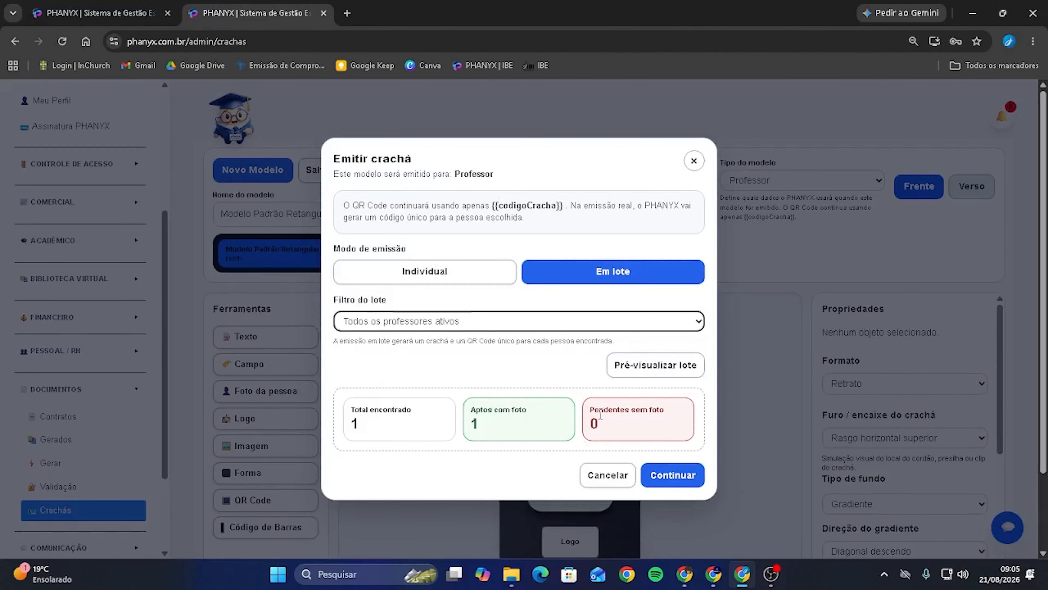
{"action": "triple_click", "coordinate": [607, 428]}
{"action": "left_click", "coordinate": [491, 368]}
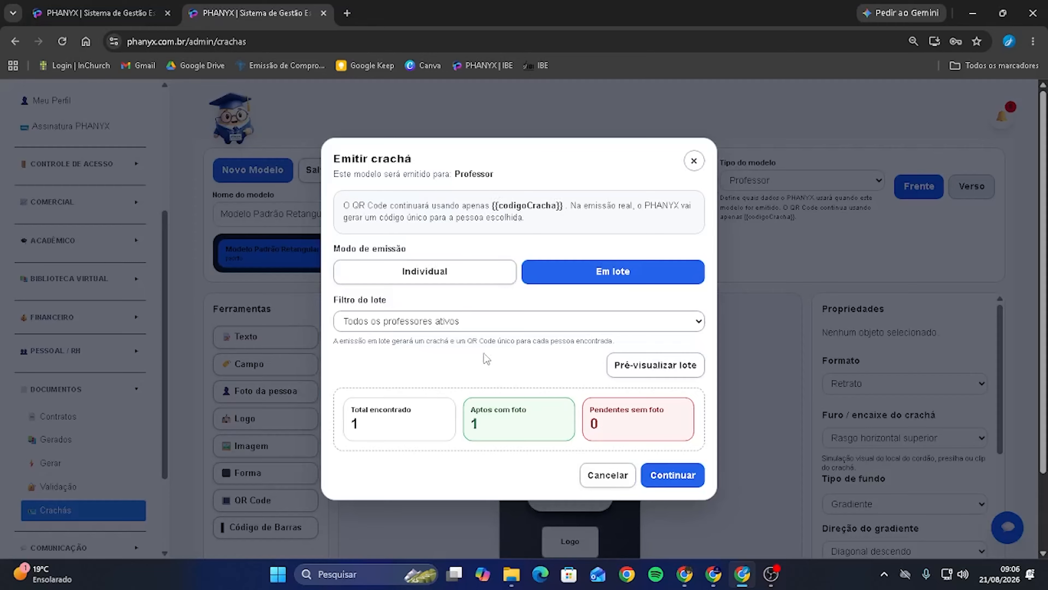
- Return to Individual mode, issue the badge for the professor found by a repeated search, and close the generated PDF
{"action": "left_click", "coordinate": [456, 277]}
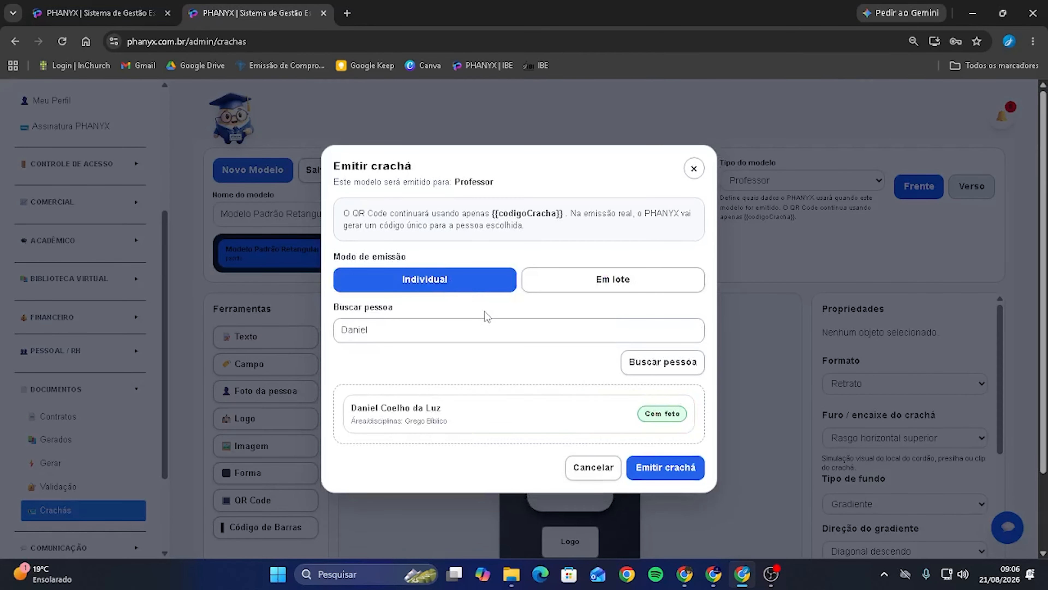
{"action": "scroll", "coordinate": [485, 312], "scroll_direction": "down", "scroll_amount": 2}
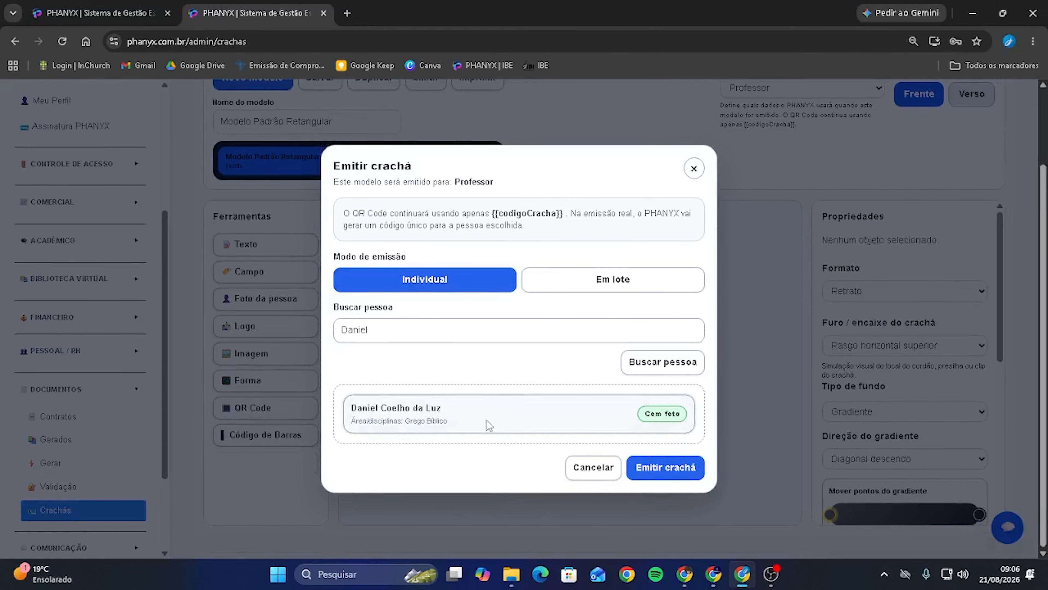
{"action": "scroll", "coordinate": [417, 346], "scroll_direction": "up", "scroll_amount": 1}
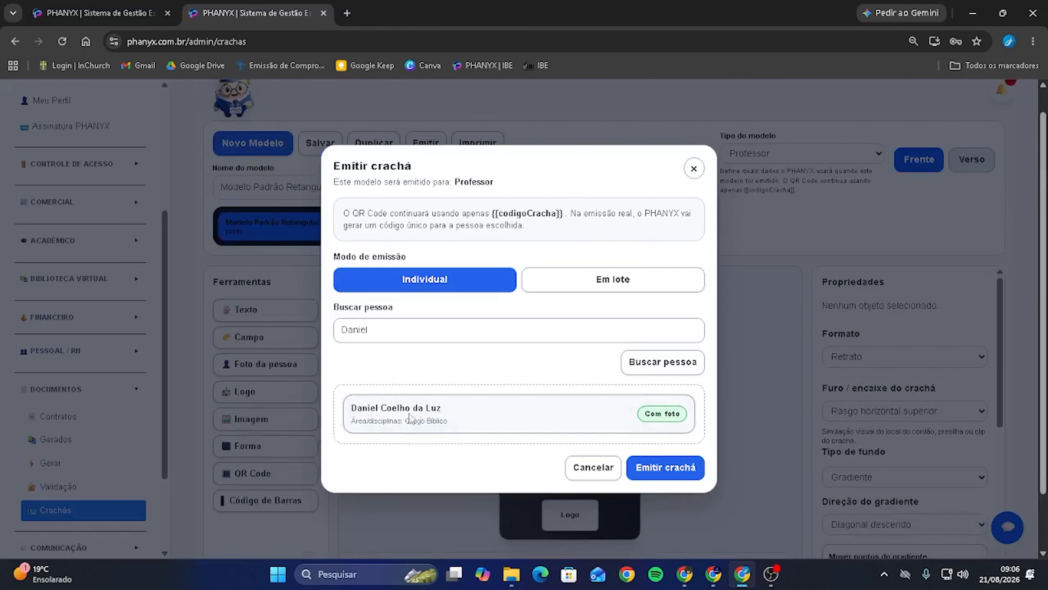
{"action": "left_click", "coordinate": [680, 363]}
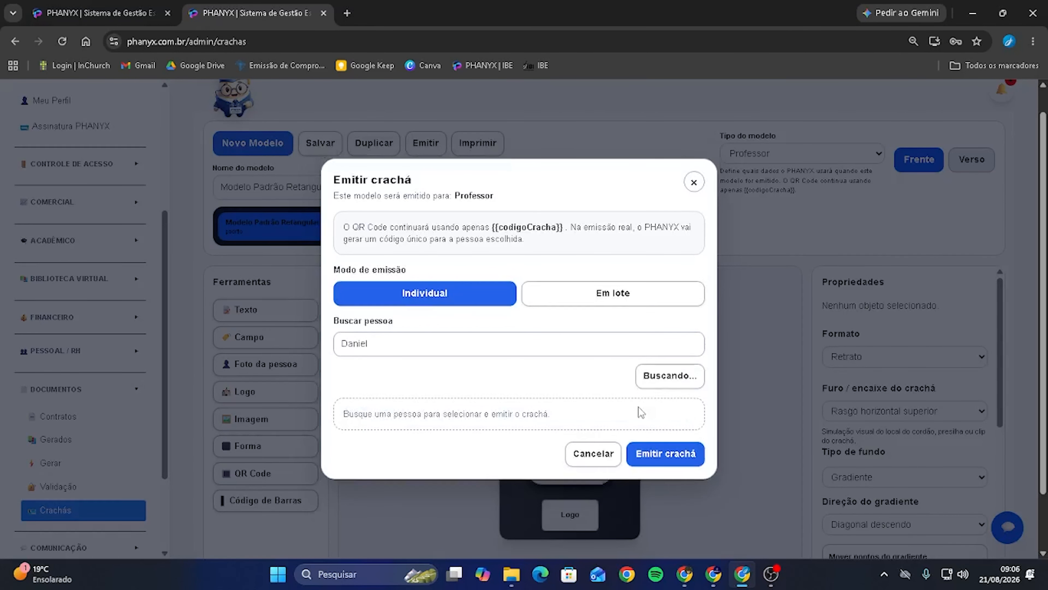
{"action": "left_click", "coordinate": [506, 413]}
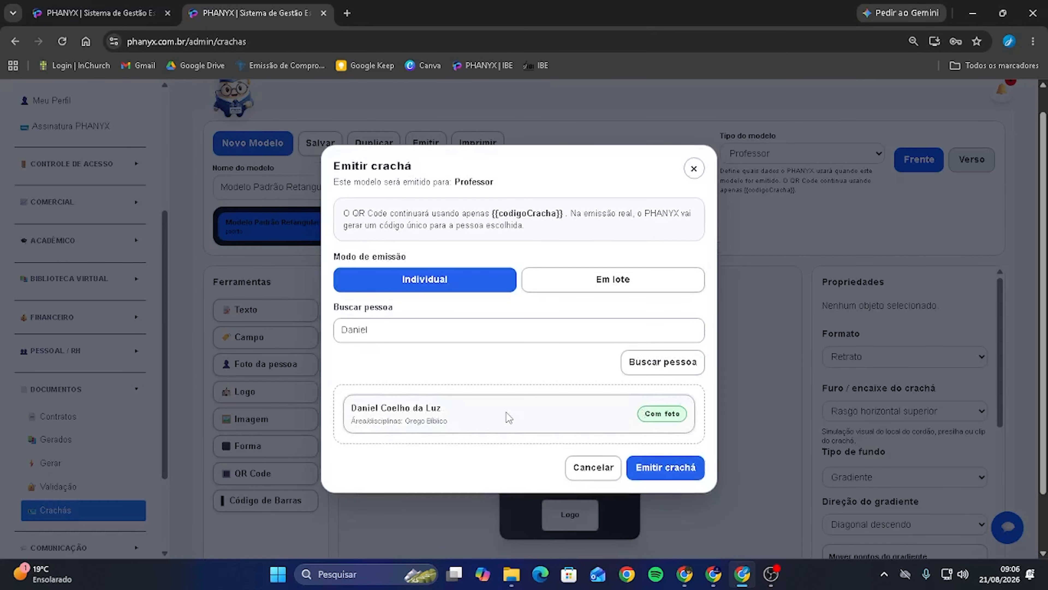
{"action": "left_click", "coordinate": [684, 470]}
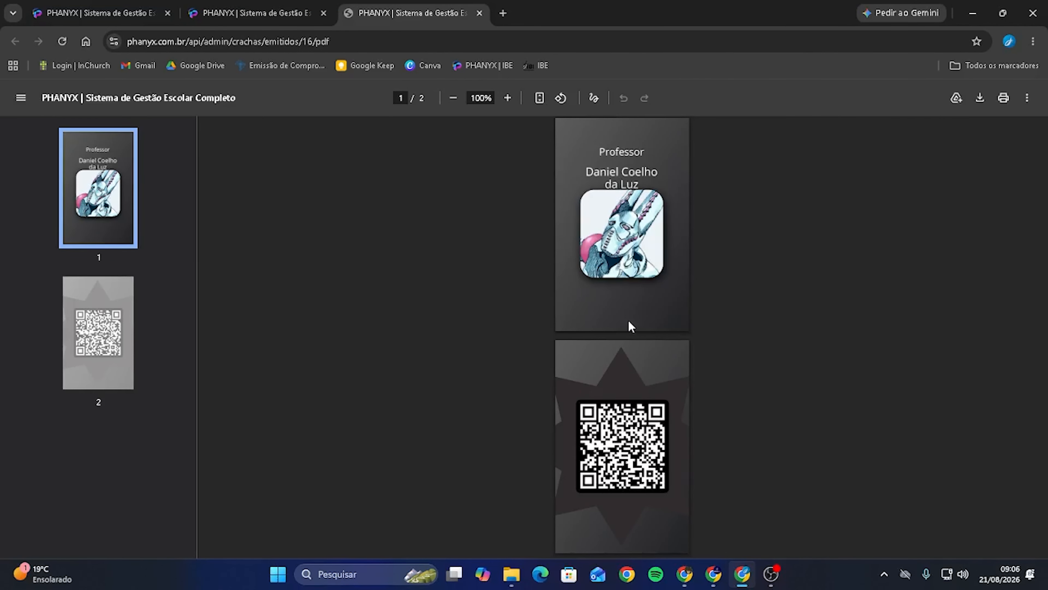
{"action": "left_click", "coordinate": [273, 12]}
{"action": "middle_click", "coordinate": [404, 19]}
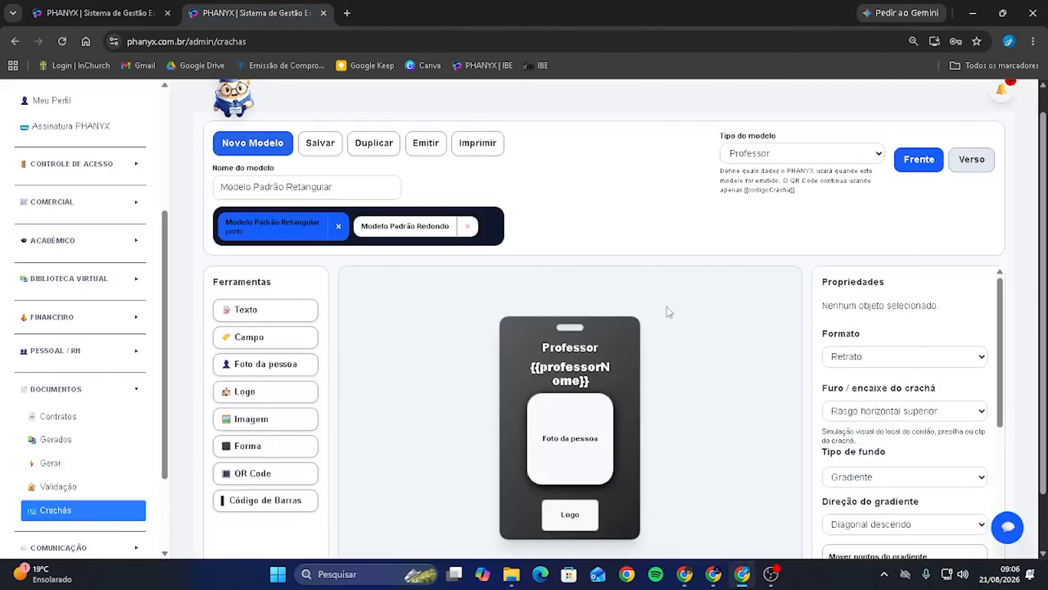
- Set the image source of the logo on the "Modelo Padrão Retangular" front to "Imagem enviada"
{"action": "scroll", "coordinate": [388, 300], "scroll_direction": "down", "scroll_amount": 2}
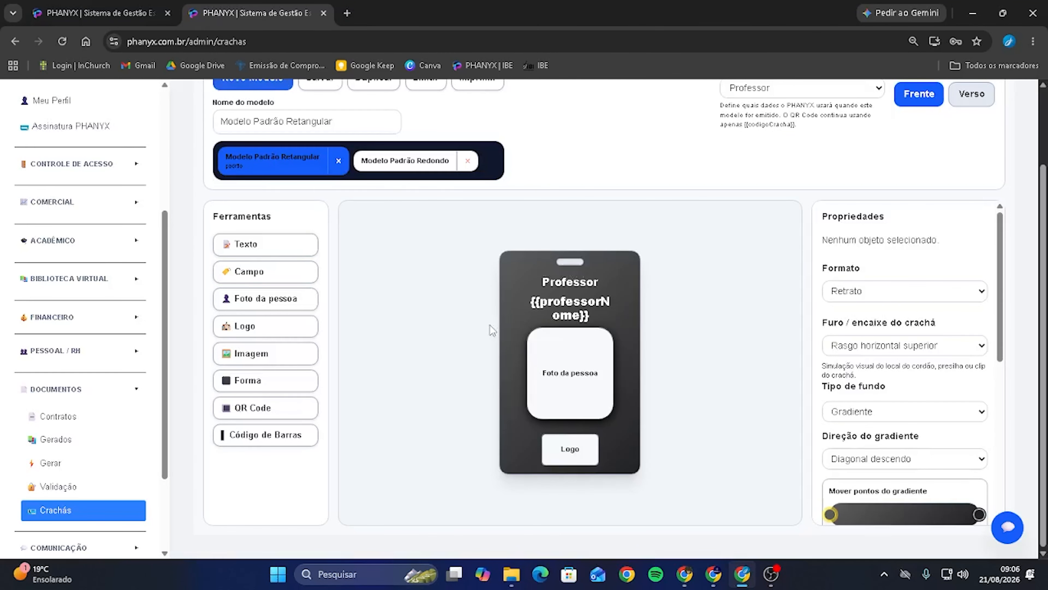
{"action": "left_click", "coordinate": [570, 447]}
{"action": "scroll", "coordinate": [912, 407], "scroll_direction": "down", "scroll_amount": 2}
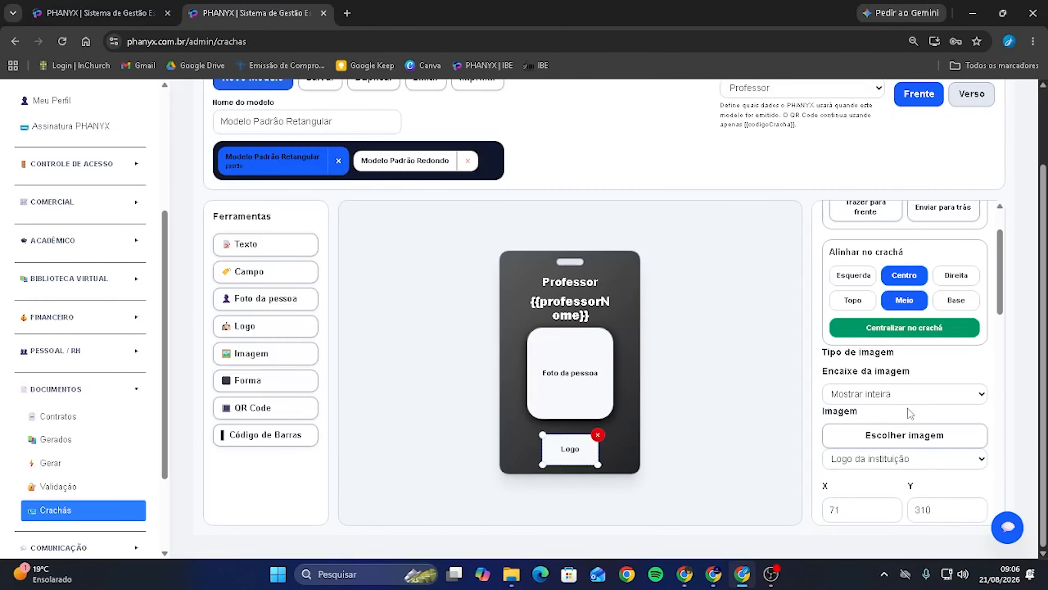
{"action": "left_click", "coordinate": [878, 396]}
{"action": "left_click", "coordinate": [887, 430]}
{"action": "left_click", "coordinate": [890, 456]}
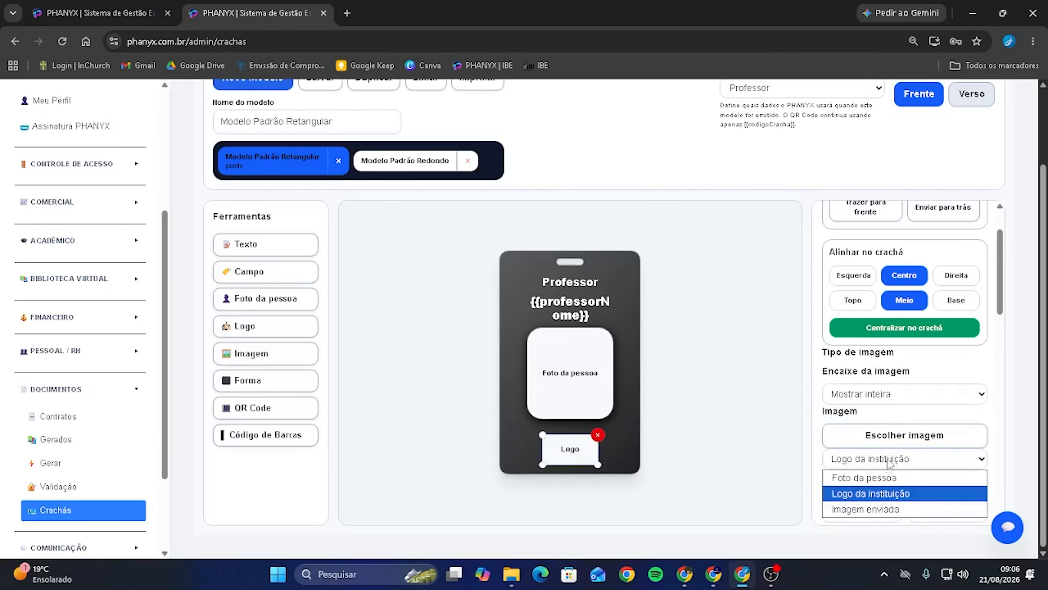
{"action": "left_click", "coordinate": [877, 506]}
- Load the image "Logo IET Fundo Preto" into the logo, enlarge it and centre it below the photo at about X 49, Y 299
{"action": "left_click", "coordinate": [893, 437]}
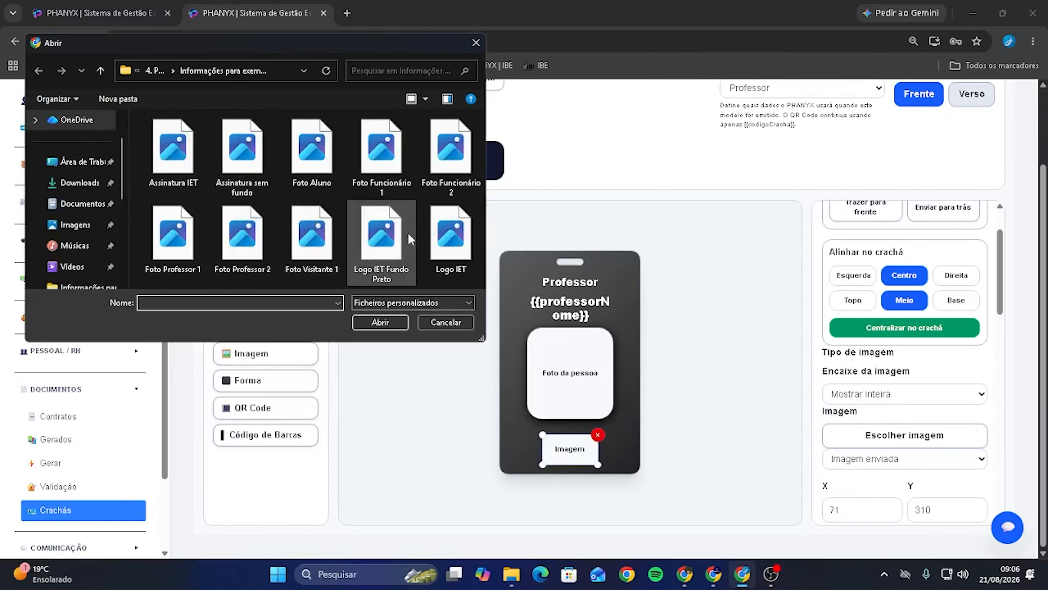
{"action": "left_click", "coordinate": [390, 266]}
{"action": "left_click", "coordinate": [377, 322]}
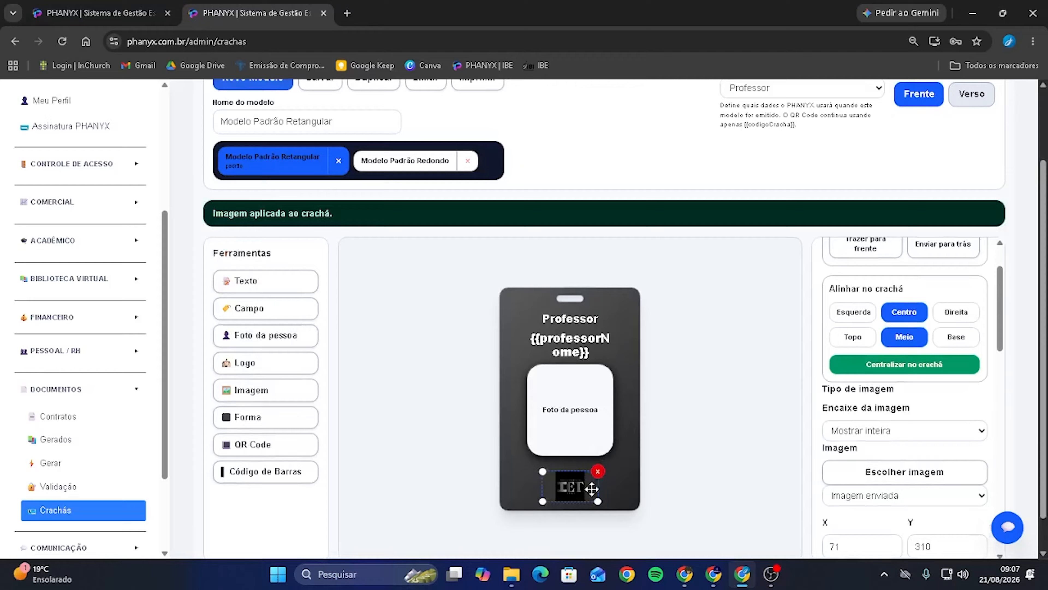
{"action": "left_click_drag", "start_coordinate": [598, 500], "coordinate": [622, 510]}
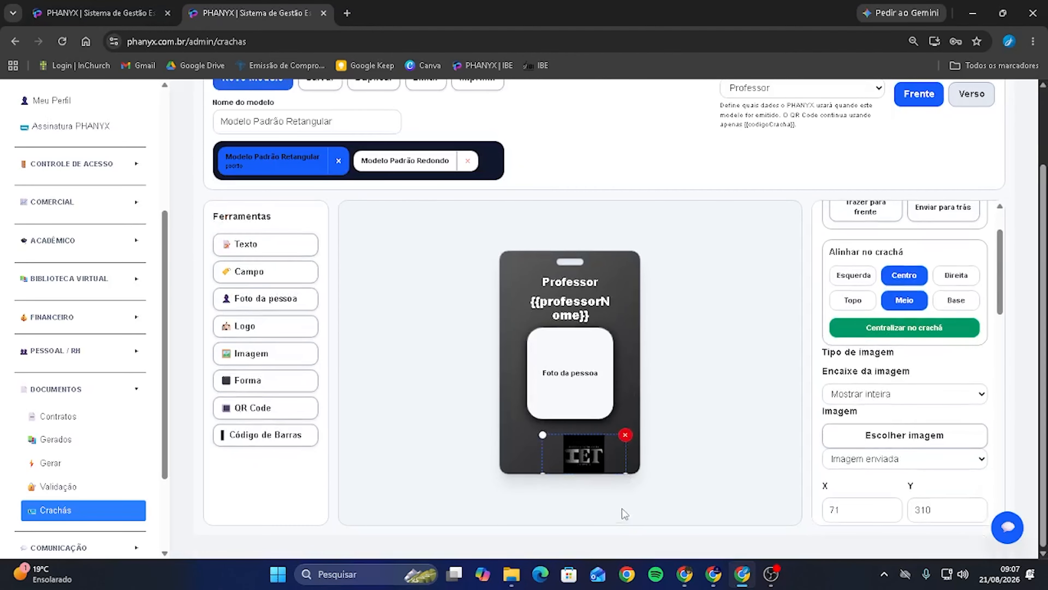
{"action": "left_click_drag", "start_coordinate": [583, 455], "coordinate": [574, 453]}
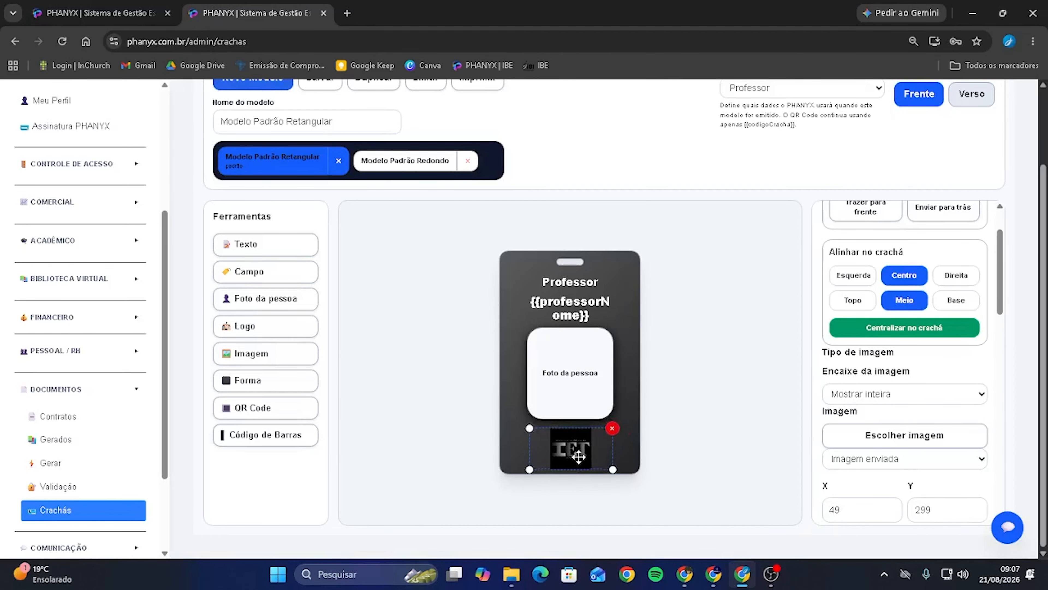
- Nudge the "Professor" title, name field and photo slightly upward, placing the photo at about X 45, Y 126, and save the template
{"action": "left_click", "coordinate": [579, 275]}
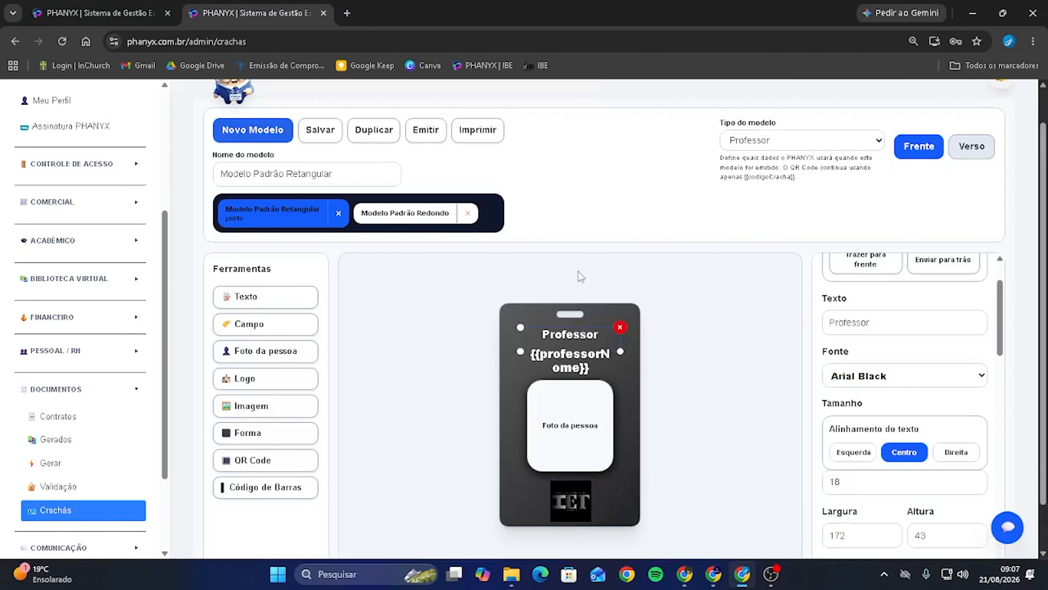
{"action": "left_click_drag", "start_coordinate": [579, 285], "coordinate": [581, 297]}
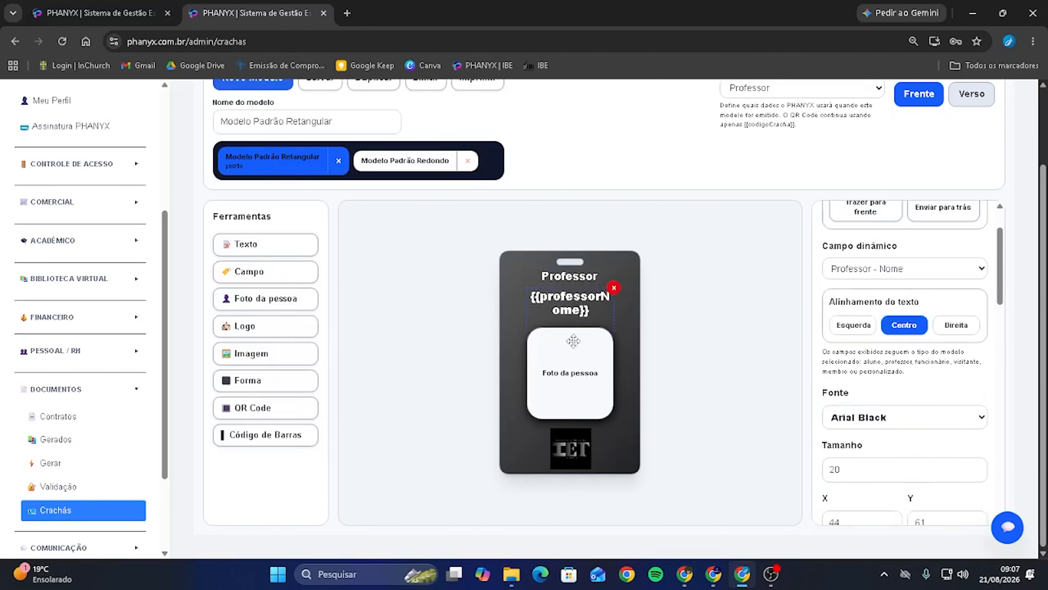
{"action": "left_click_drag", "start_coordinate": [564, 371], "coordinate": [564, 369]}
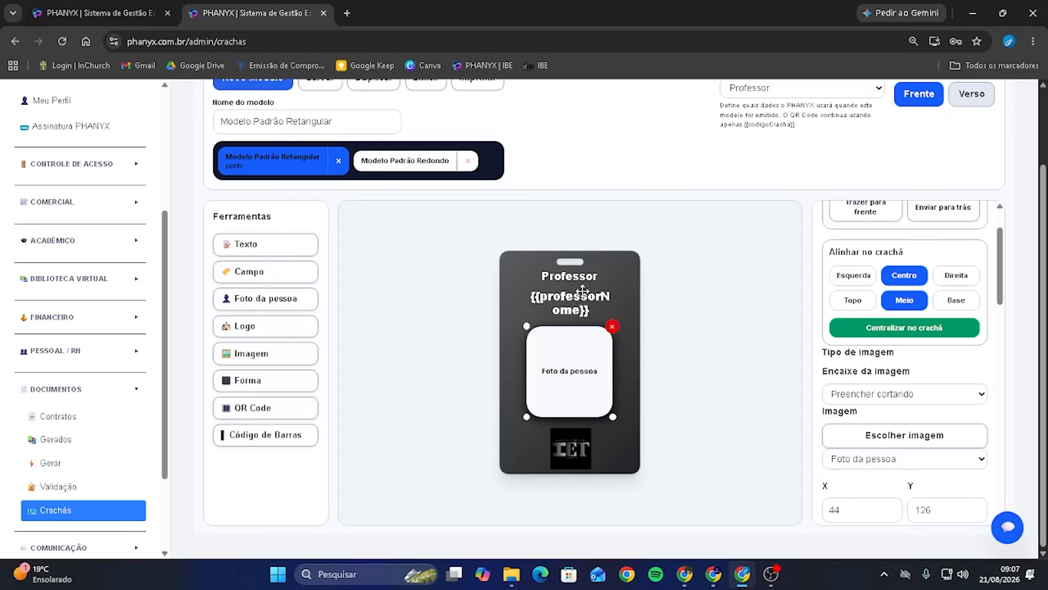
{"action": "left_click", "coordinate": [584, 276]}
{"action": "scroll", "coordinate": [905, 348], "scroll_direction": "down", "scroll_amount": 2}
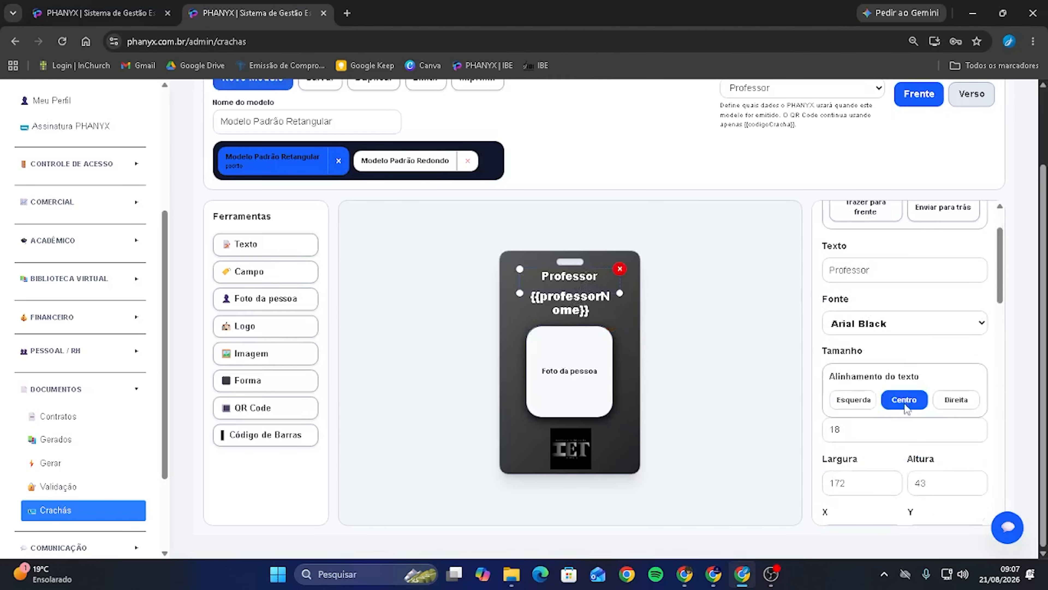
{"action": "left_click", "coordinate": [580, 304]}
{"action": "left_click", "coordinate": [573, 376]}
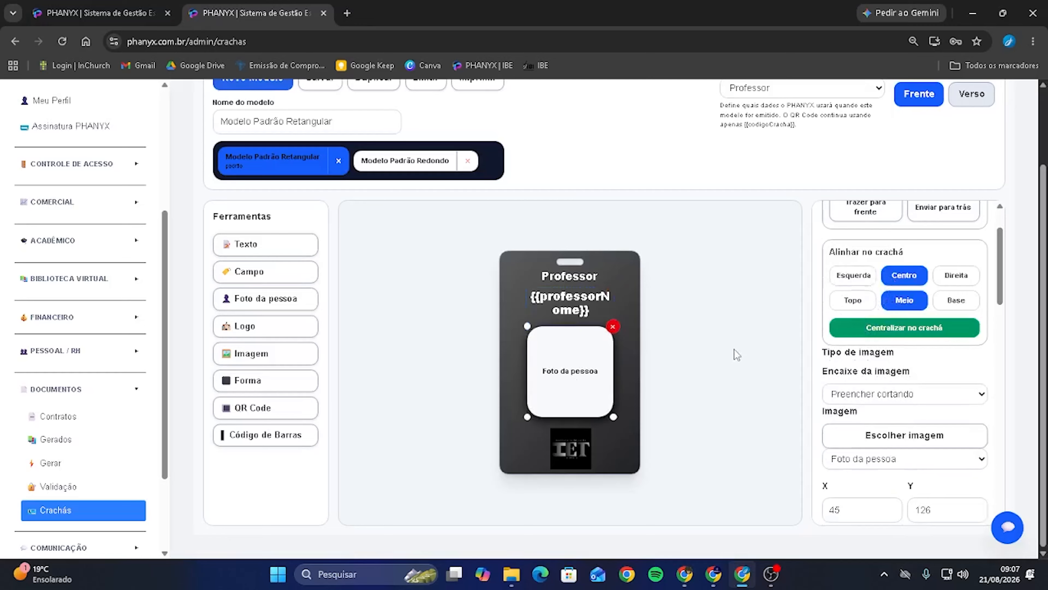
{"action": "scroll", "coordinate": [739, 351], "scroll_direction": "up", "scroll_amount": 2}
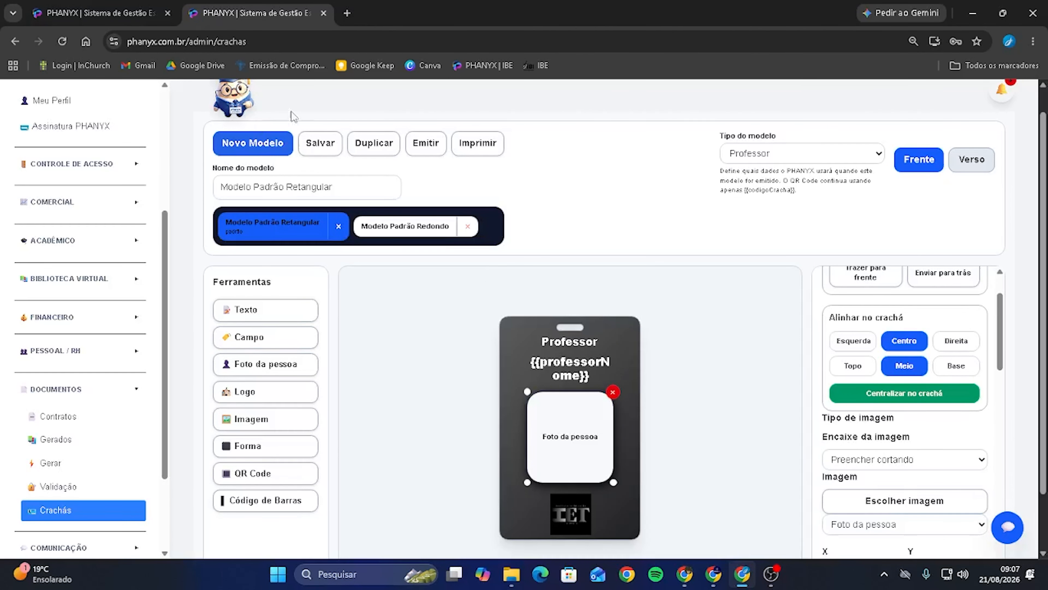
{"action": "left_click", "coordinate": [324, 144]}
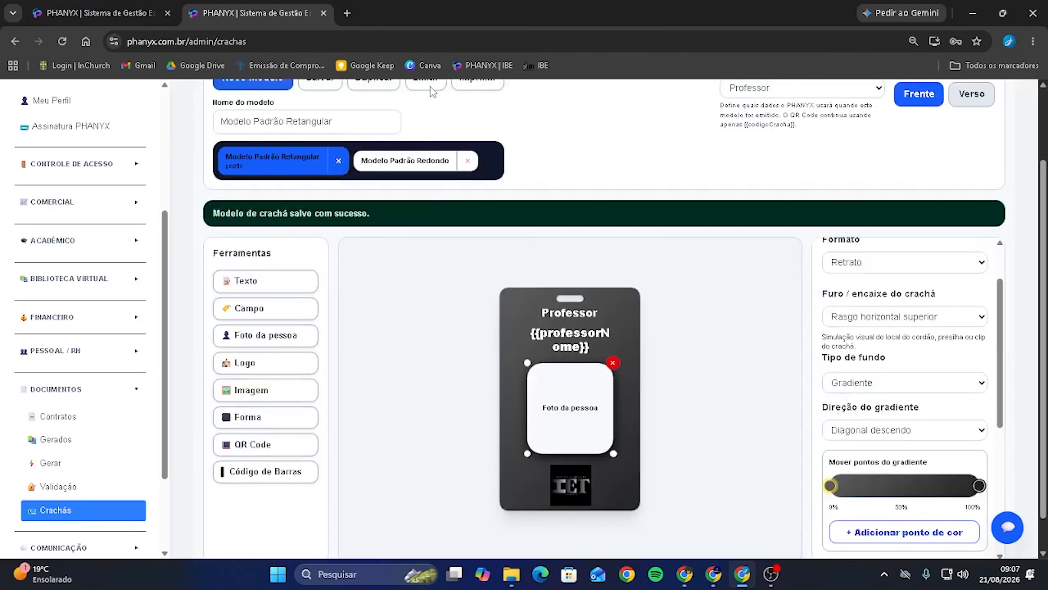
- Issue an individual badge from the saved template, searching for the professor by first name and selecting the match
{"action": "left_click", "coordinate": [431, 88]}
{"action": "left_click", "coordinate": [453, 346]}
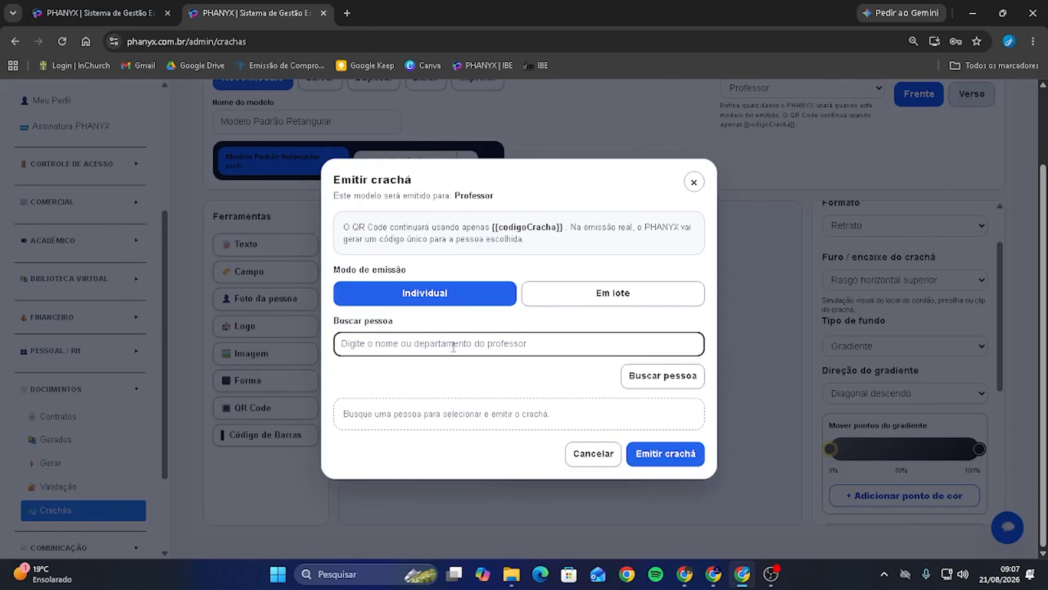
{"action": "type", "text": "Daniel"}
{"action": "left_click", "coordinate": [660, 374]}
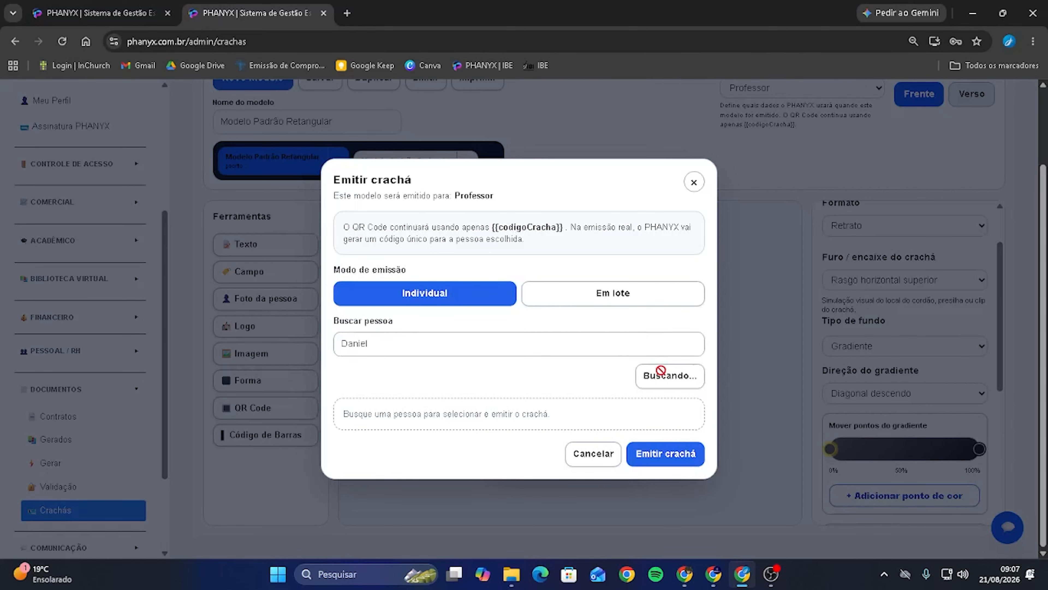
{"action": "left_click", "coordinate": [433, 414]}
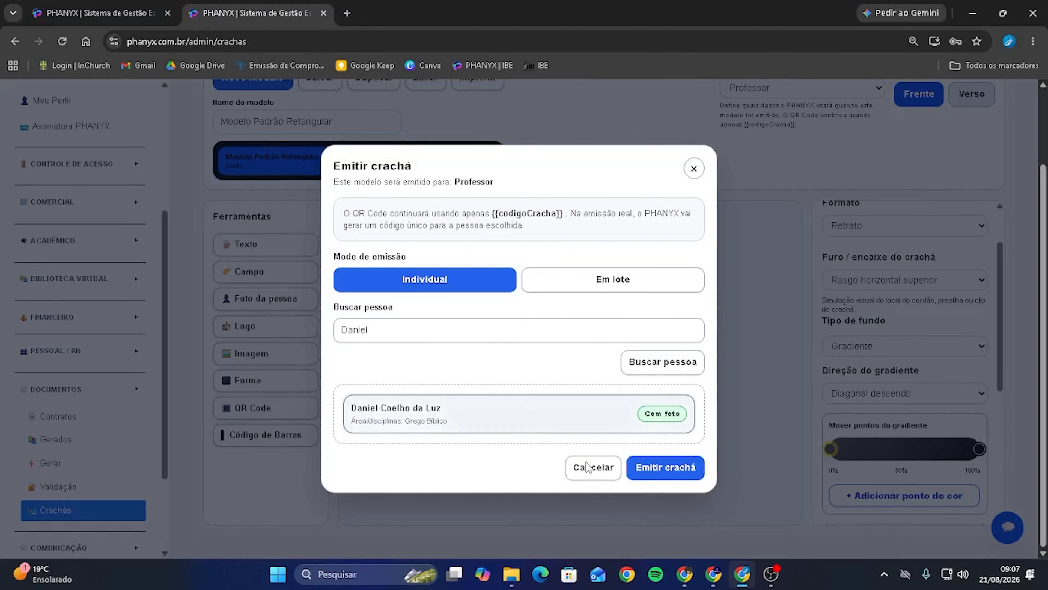
{"action": "left_click", "coordinate": [668, 469]}
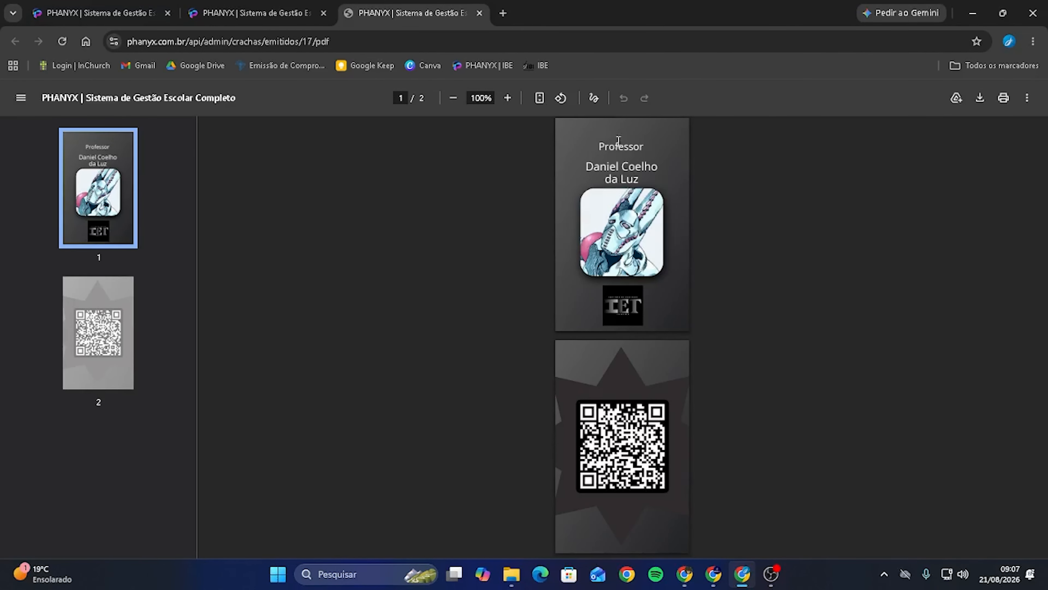
- Examine the professor's name, photo and logo on the generated badge PDF, and close it
{"action": "left_click_drag", "start_coordinate": [646, 178], "coordinate": [576, 160]}
{"action": "left_click", "coordinate": [626, 200]}
{"action": "left_click", "coordinate": [286, 11]}
{"action": "middle_click", "coordinate": [396, 16]}
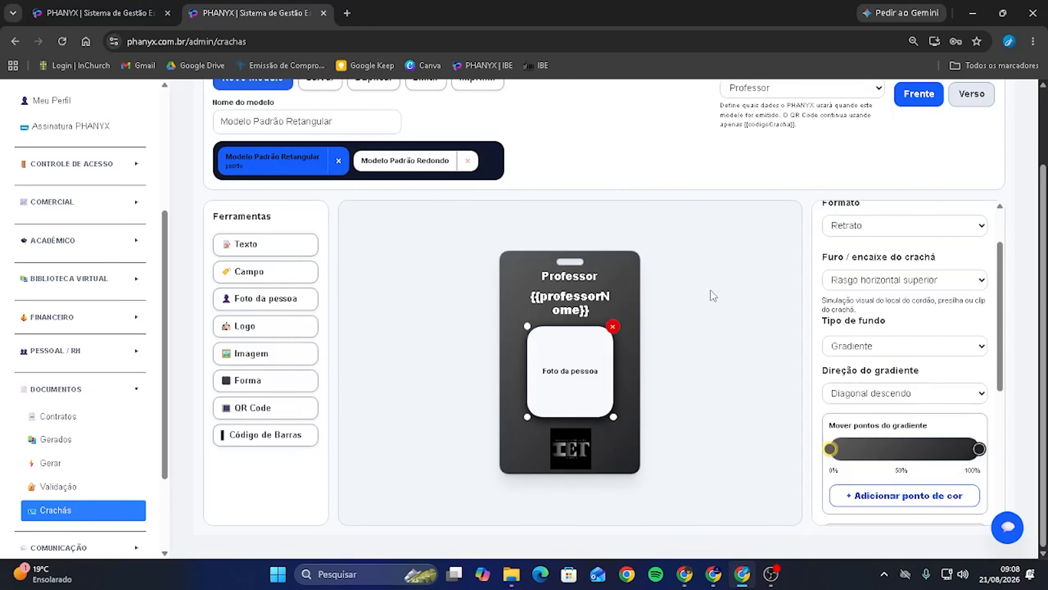
- Switch the template type to Visitante to view its templates and badge canvas, and return it to Professor
{"action": "scroll", "coordinate": [755, 244], "scroll_direction": "up", "scroll_amount": 2}
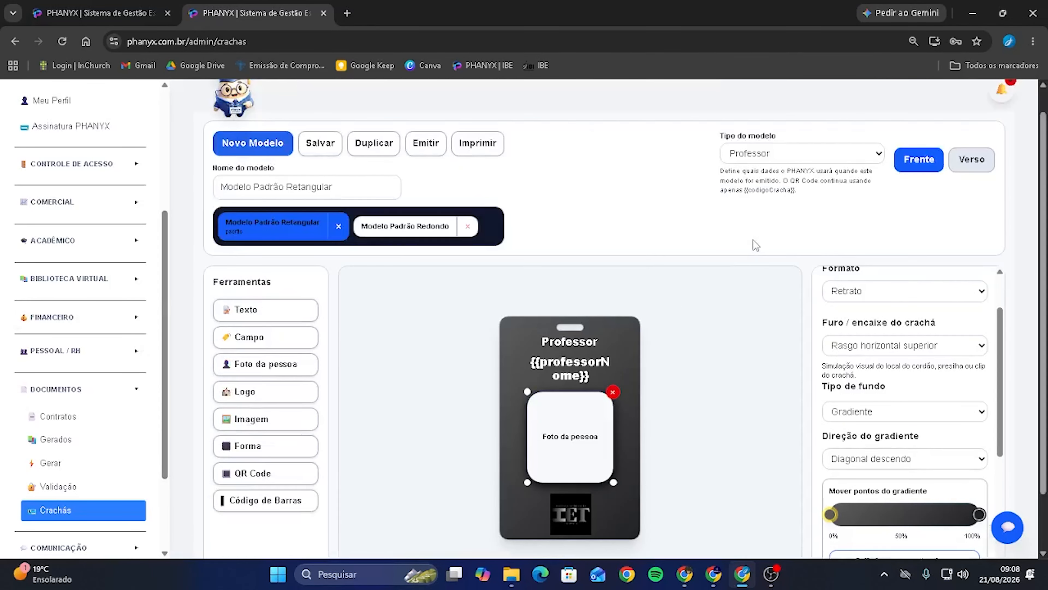
{"action": "left_click", "coordinate": [868, 154]}
{"action": "left_click", "coordinate": [764, 220]}
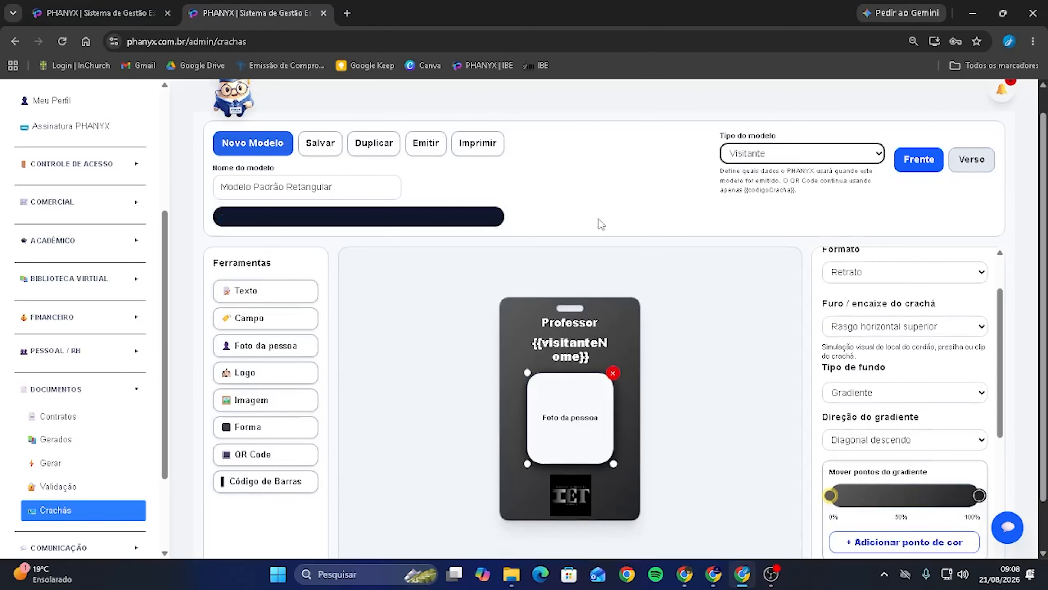
{"action": "scroll", "coordinate": [703, 400], "scroll_direction": "down", "scroll_amount": 1}
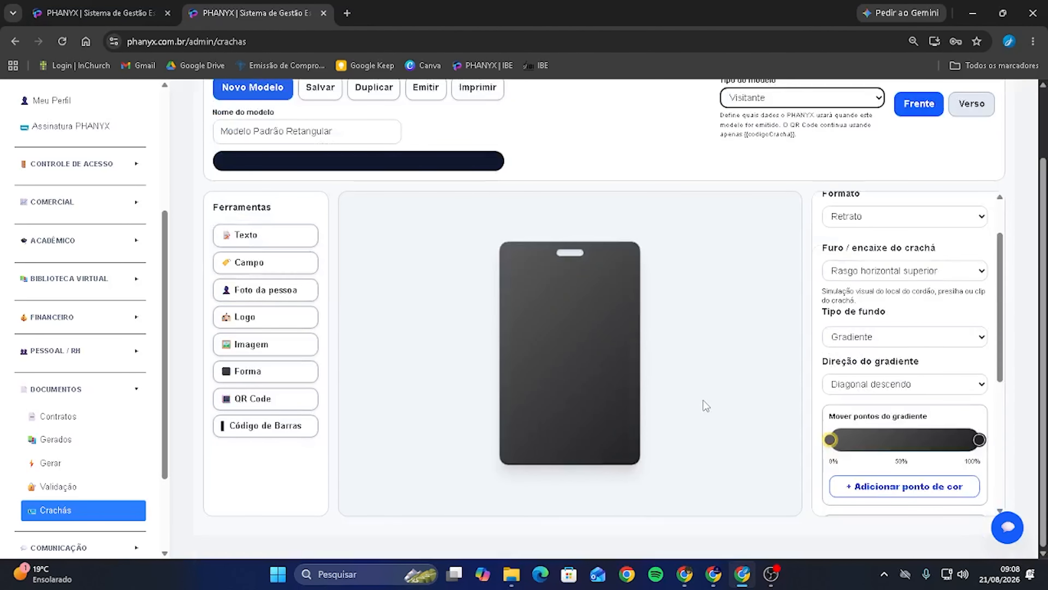
{"action": "scroll", "coordinate": [704, 400], "scroll_direction": "up", "scroll_amount": 2}
{"action": "left_click", "coordinate": [778, 164]}
{"action": "left_click", "coordinate": [778, 198]}
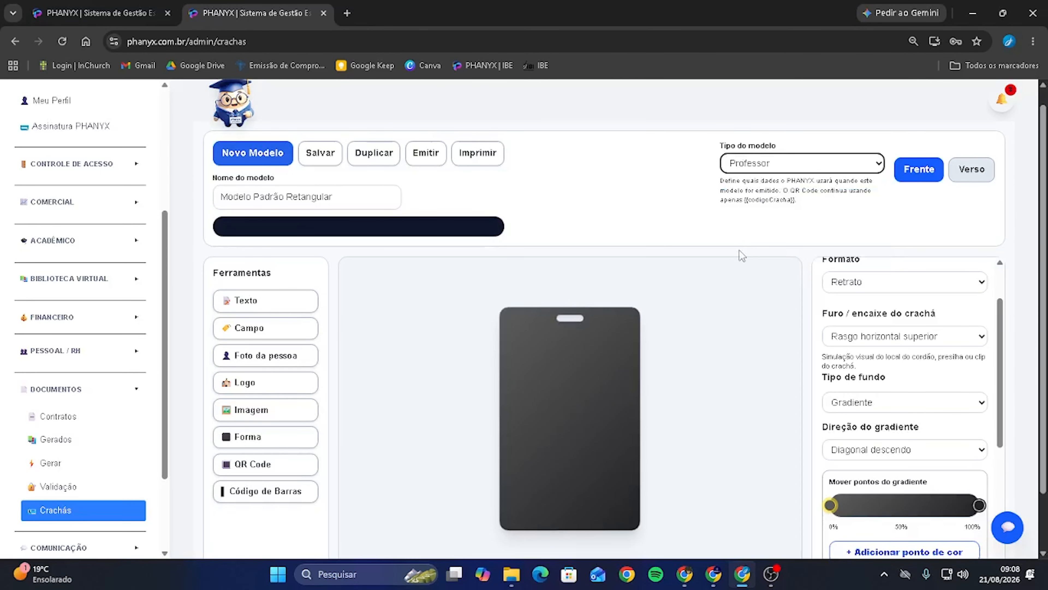